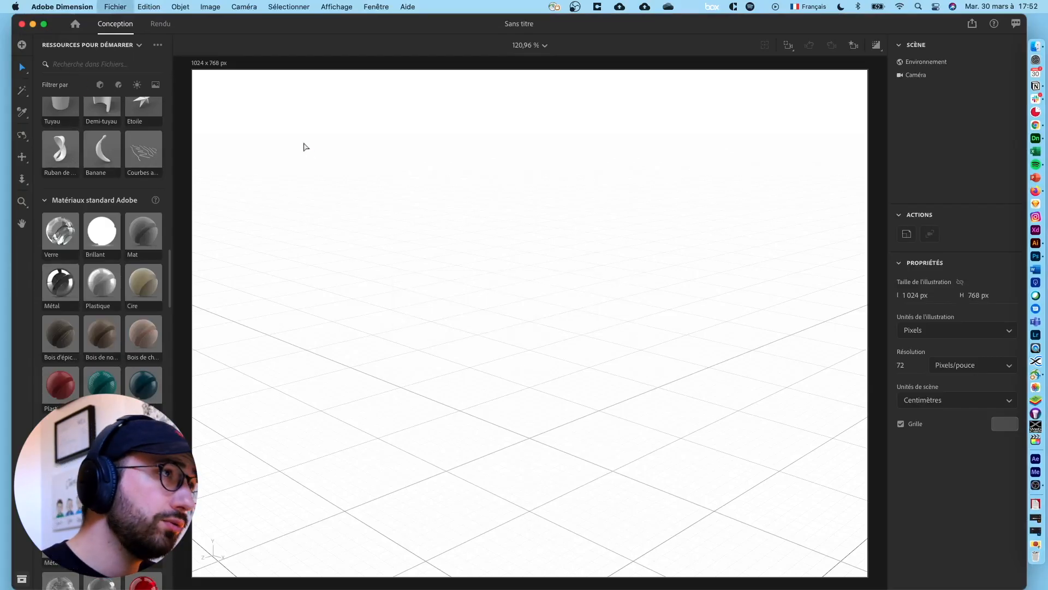
# Save the new project as trophee in the 01-Typographie folder
pyautogui.press('super+s')
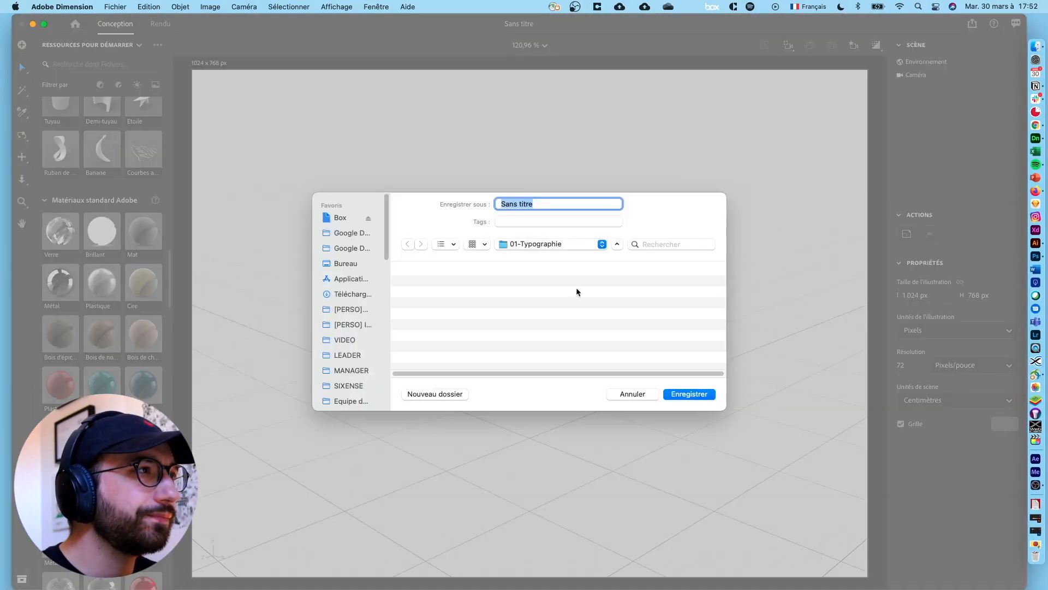
pyautogui.write('trophee')
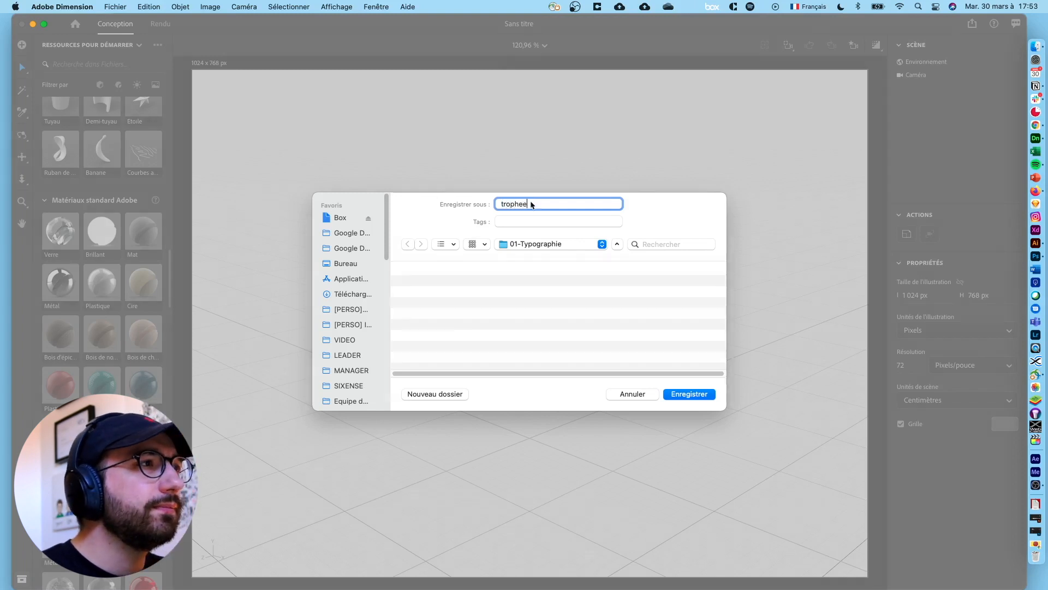
pyautogui.press('Return')
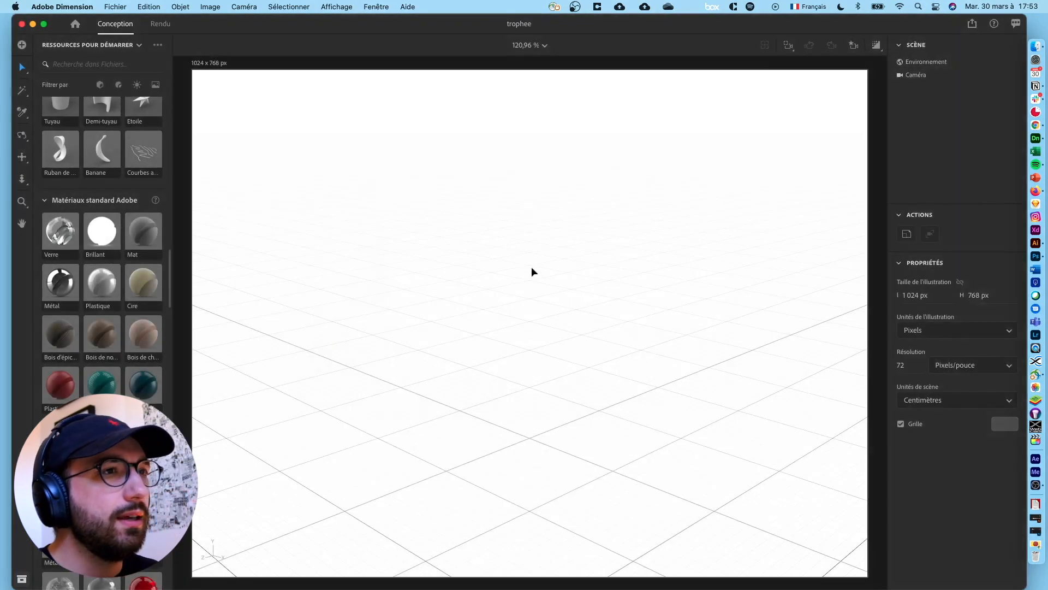
# Add a 3D text object from the basic shapes to the middle of the scene
pyautogui.moveTo(641, 405); pyautogui.dragTo(613, 361)
pyautogui.scroll(10, 133, 187)
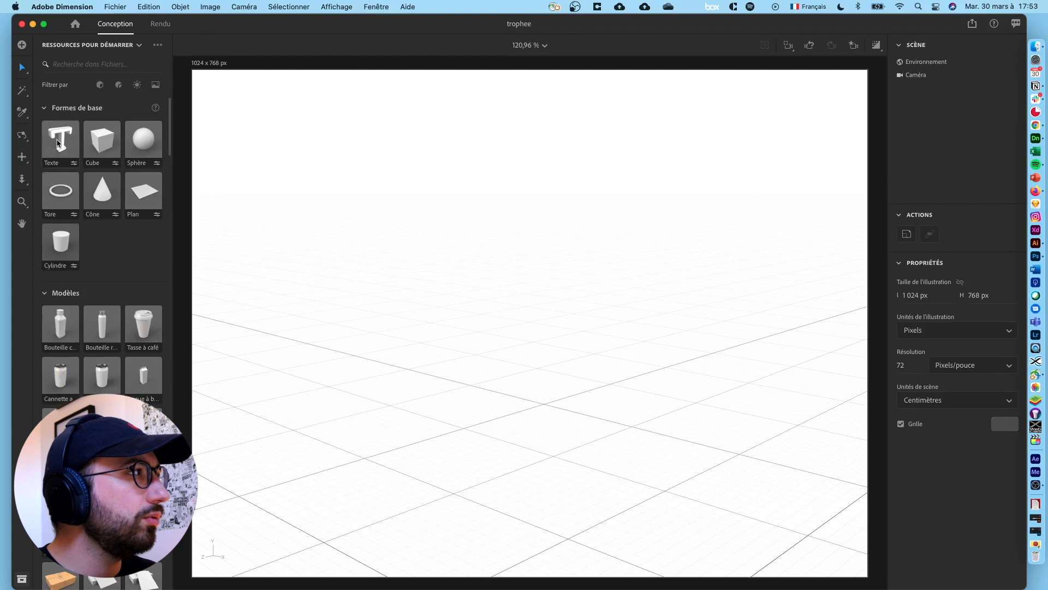
pyautogui.moveTo(57, 143); pyautogui.dragTo(551, 395)
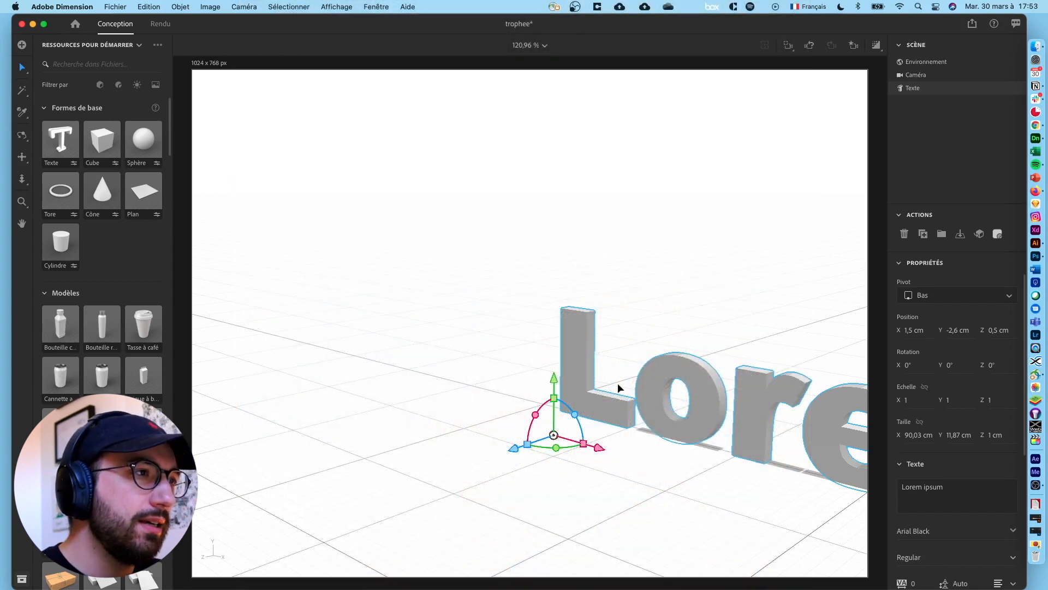
# Rotate the Lorem ipsum text 28° around Y and reposition it at about X -19.5 cm, Z 15.8 cm
pyautogui.click(530, 392)
pyautogui.click(601, 414)
pyautogui.moveTo(601, 414); pyautogui.dragTo(413, 382)
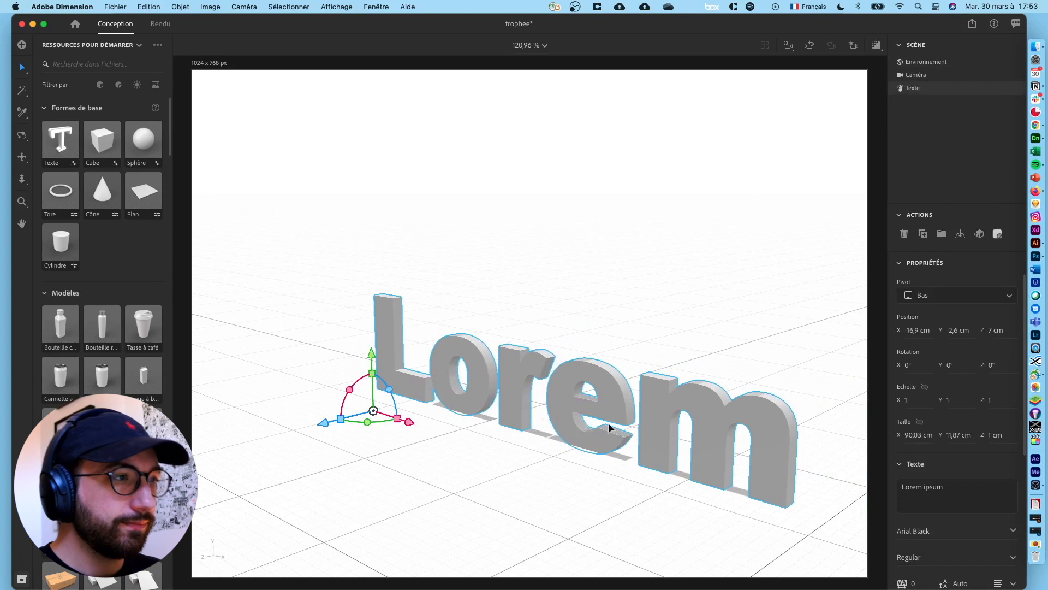
pyautogui.moveTo(368, 422); pyautogui.dragTo(400, 434)
pyautogui.moveTo(623, 342); pyautogui.dragTo(545, 353)
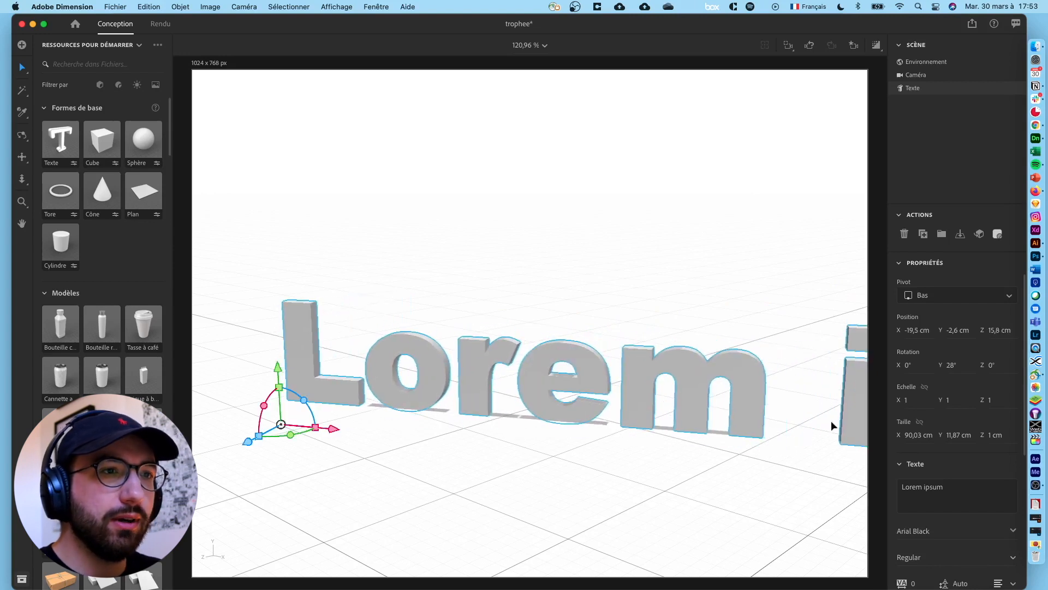
# Replace the Lorem ipsum placeholder with PIRE, keeping the object's scale at 1
pyautogui.click(950, 490)
pyautogui.write('P')
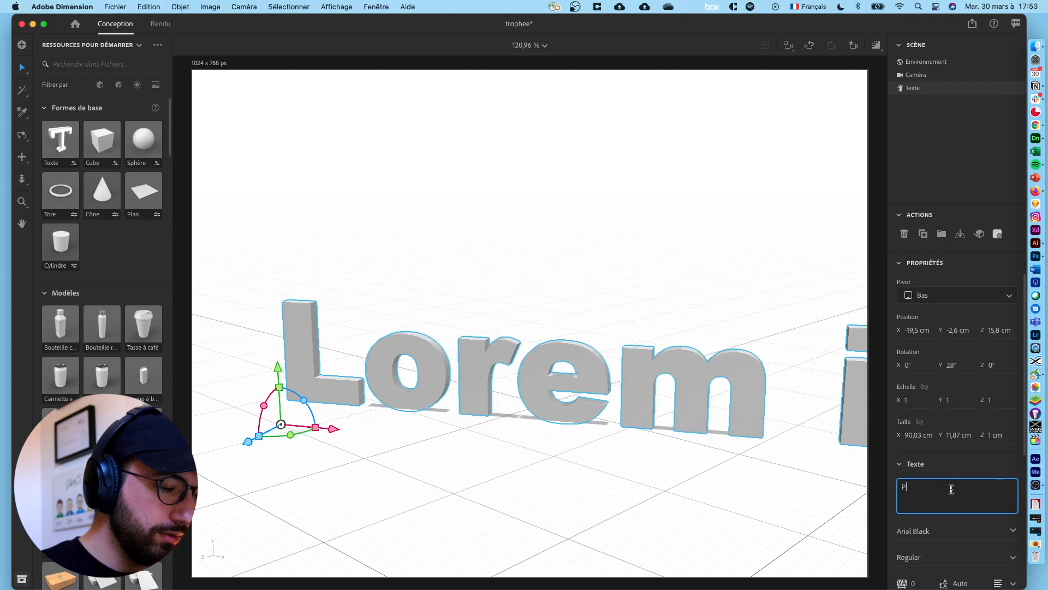
pyautogui.write('IRE')
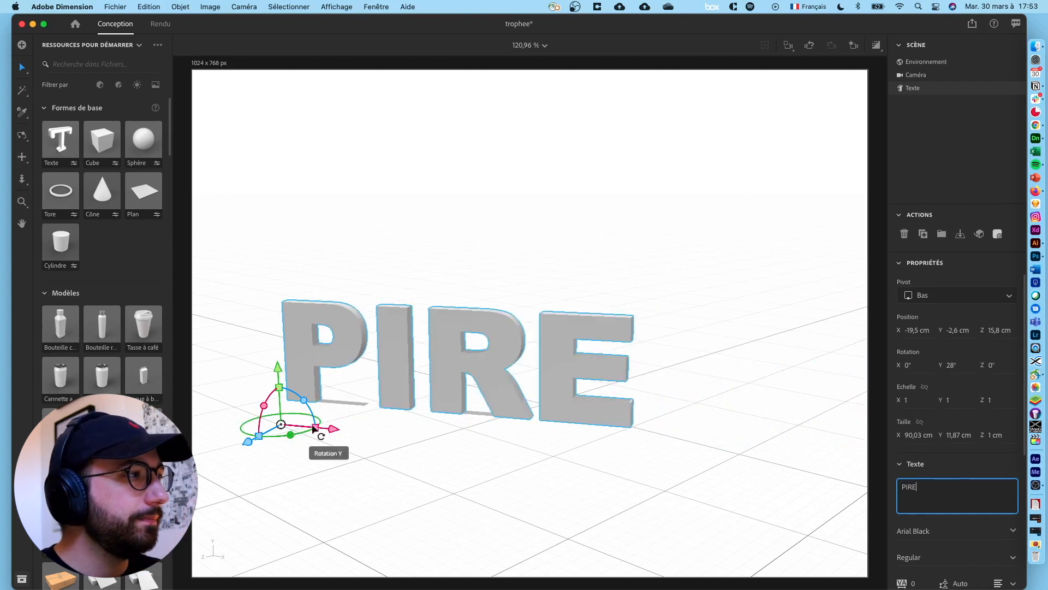
pyautogui.moveTo(316, 428); pyautogui.dragTo(352, 431)
pyautogui.press('super+z')
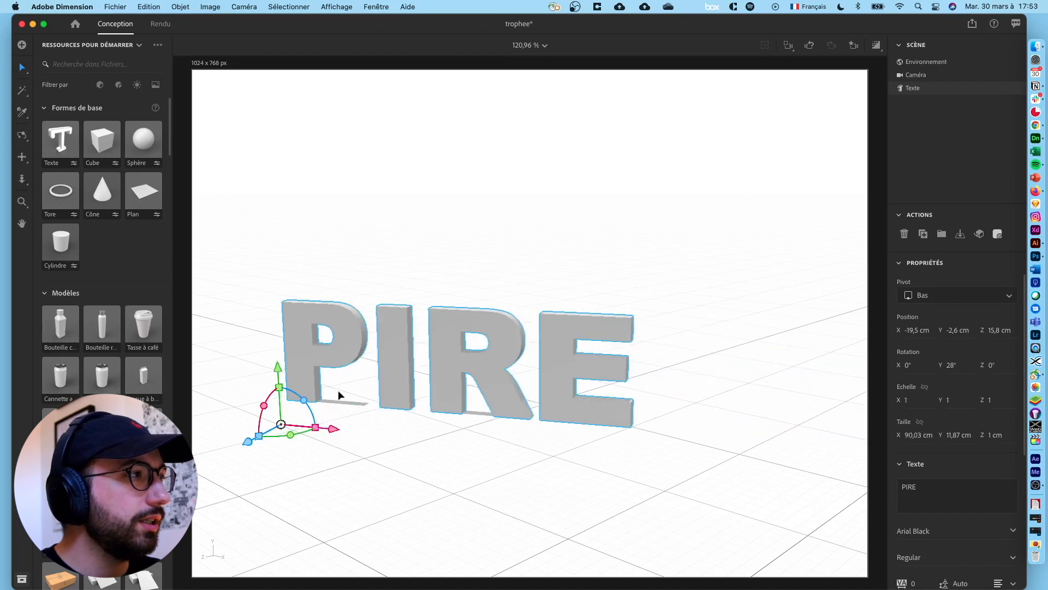
# Duplicate the PIRE text vertically, with one copy at about Y 17.7 cm and the other below it at about Y 4.7 cm
pyautogui.moveTo(279, 370); pyautogui.dragTo(328, 173)
pyautogui.moveTo(441, 146); pyautogui.dragTo(445, 282)
pyautogui.press('super+z')
pyautogui.doubleClick(444, 281)
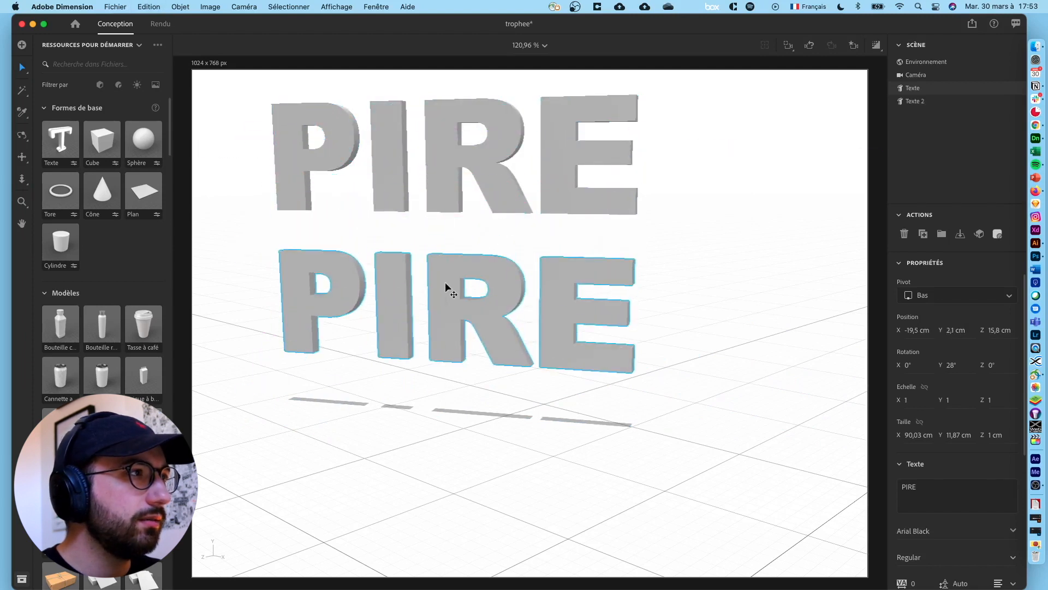
pyautogui.click(819, 106)
pyautogui.click(550, 316)
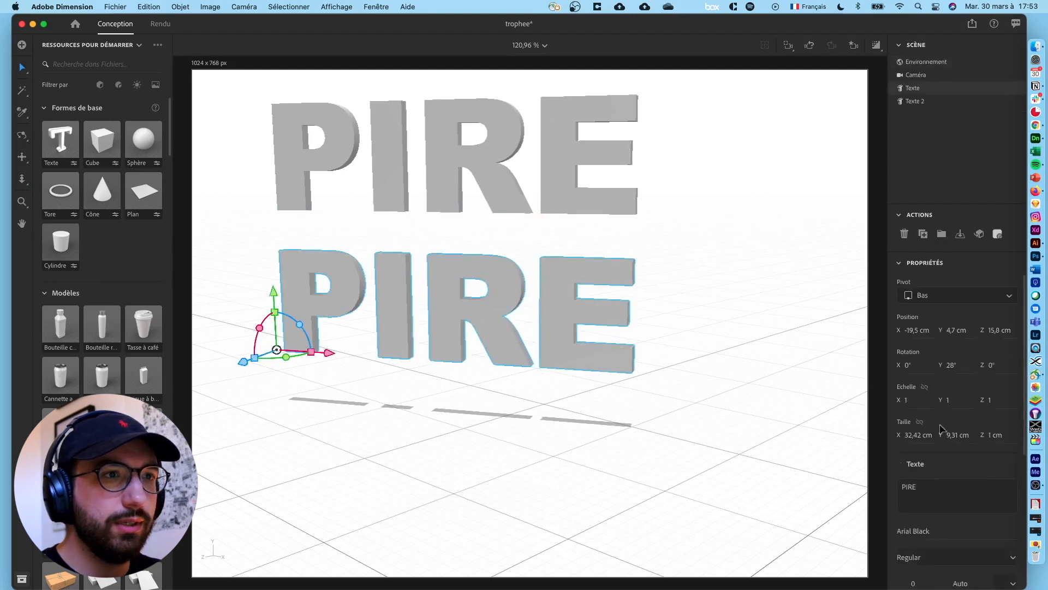
# Change the wording of the lower PIRE text to UX
pyautogui.click(937, 499)
pyautogui.write('UX')
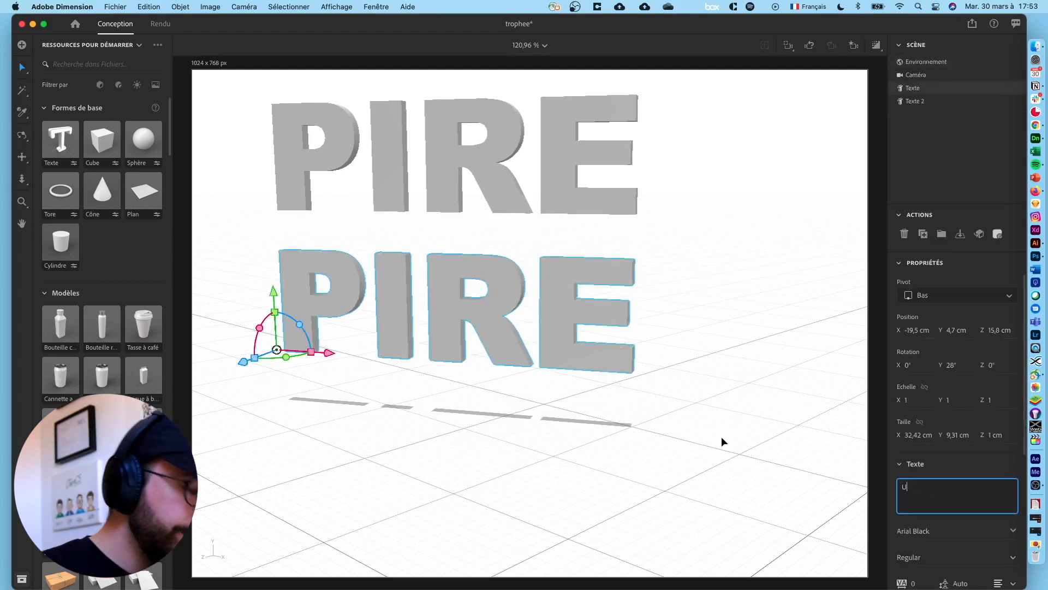
pyautogui.press('Return')
# Duplicate the UX text vertically, with copies at about Y 7.8 cm and Y 0.2 cm, and change the lower one to EVER
pyautogui.moveTo(274, 292); pyautogui.dragTo(325, 326)
pyautogui.click(930, 484)
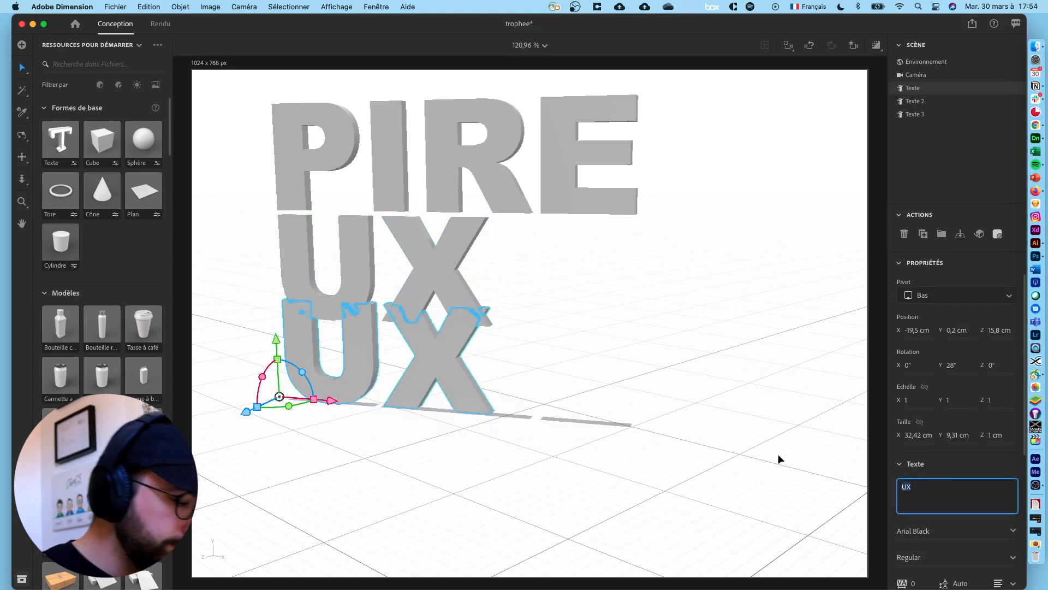
pyautogui.write('EVER')
pyautogui.press('Return')
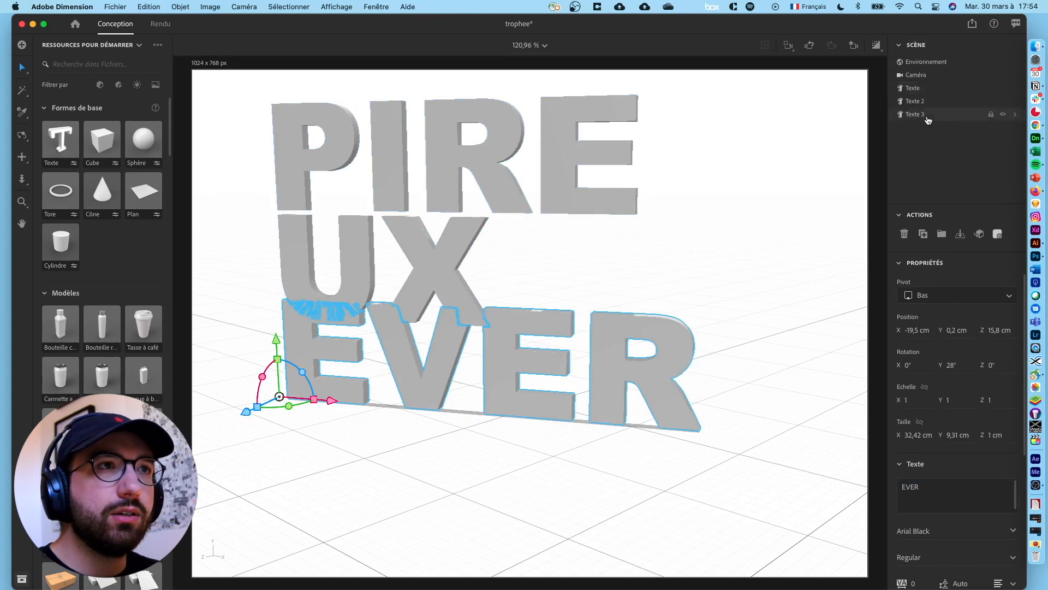
# Change the font of the EVER text to Nove
pyautogui.click(922, 101)
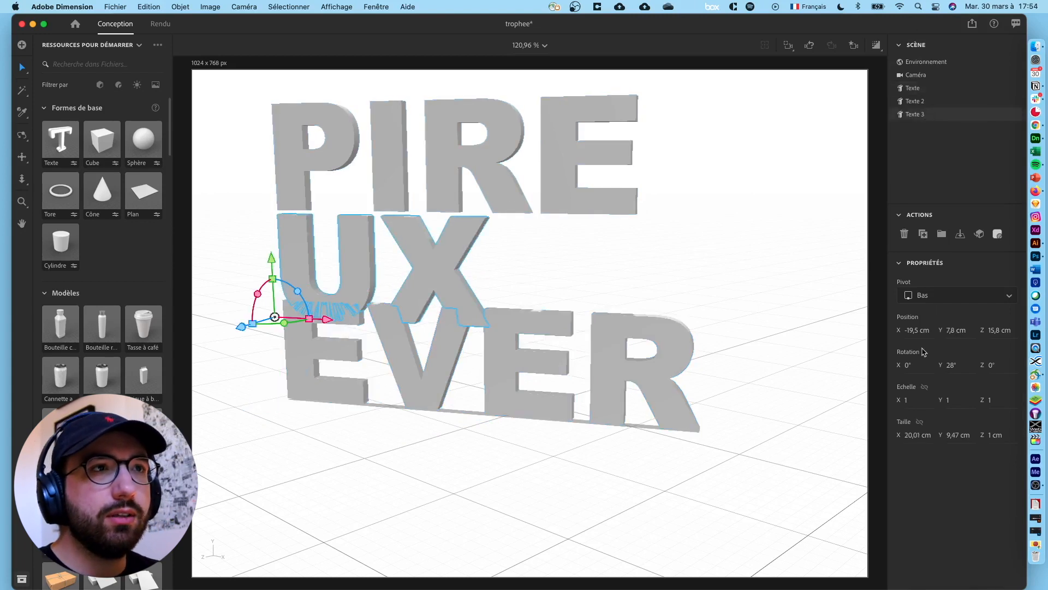
pyautogui.click(927, 89)
pyautogui.scroll(-5, 946, 481)
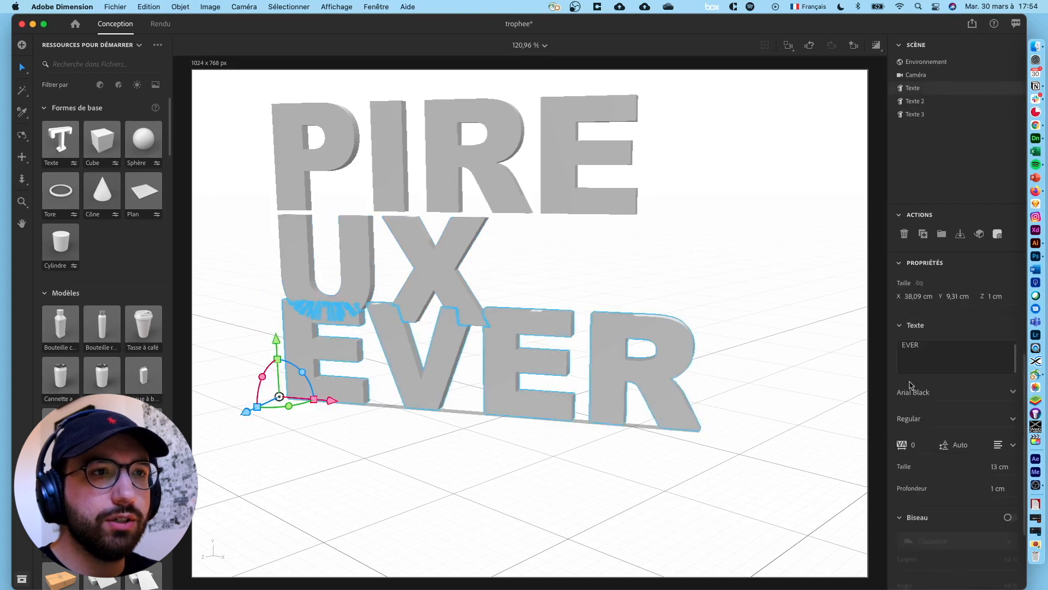
pyautogui.click(1013, 391)
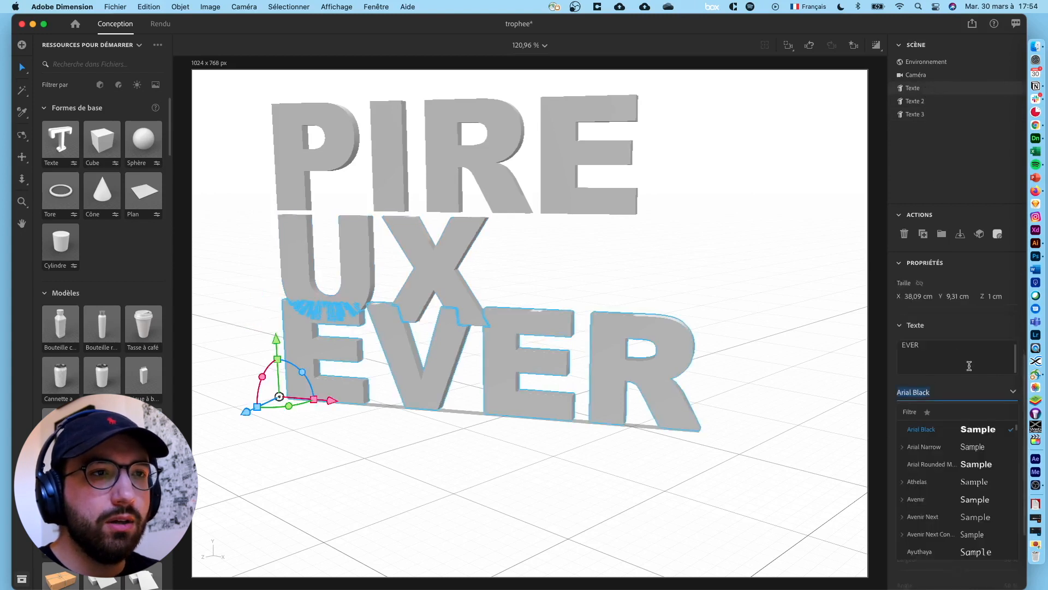
pyautogui.press('BackSpace')
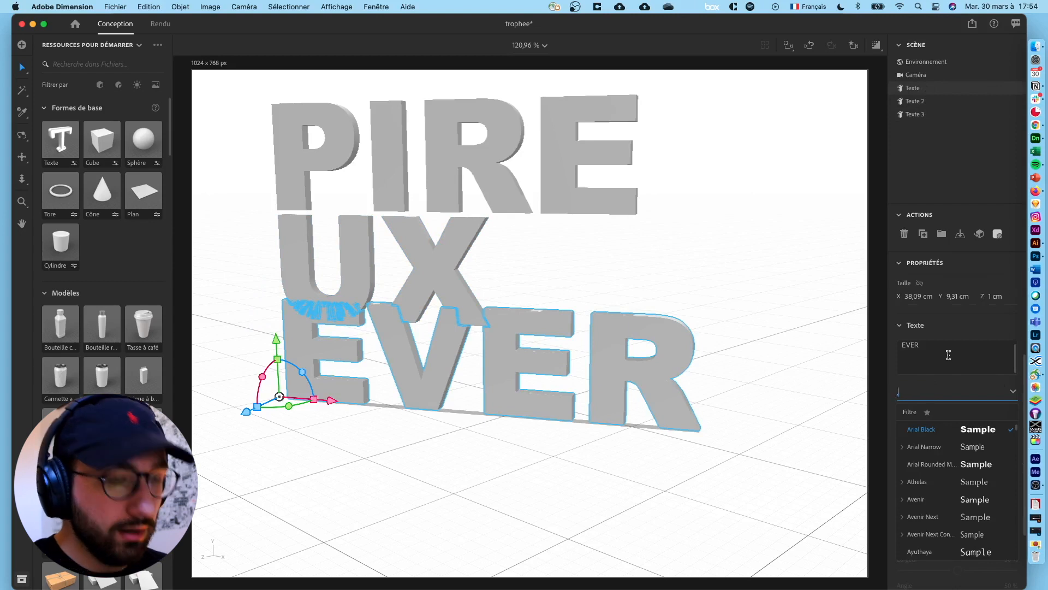
pyautogui.write('nove')
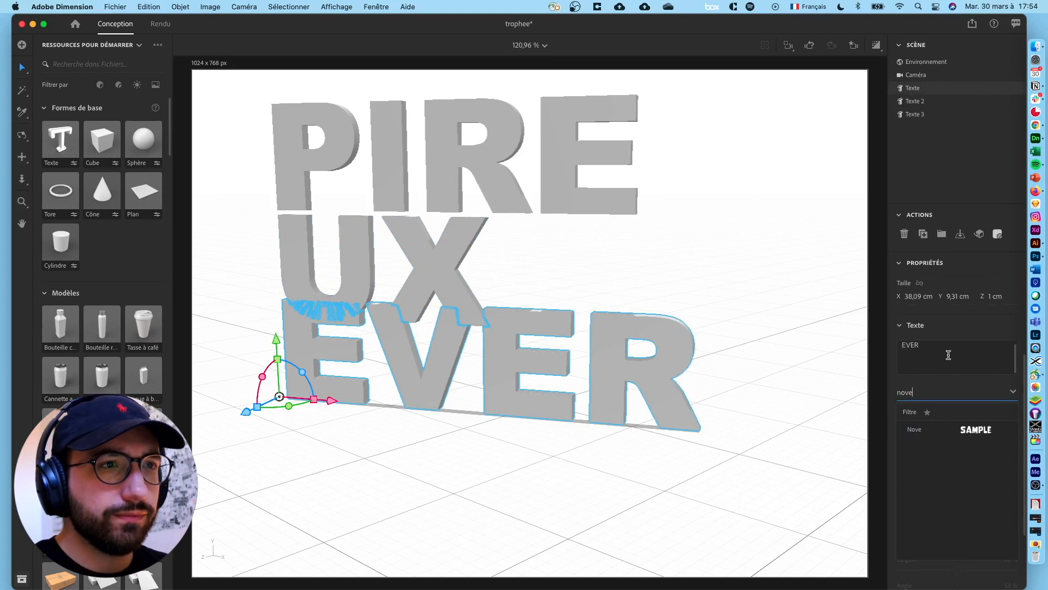
pyautogui.click(937, 431)
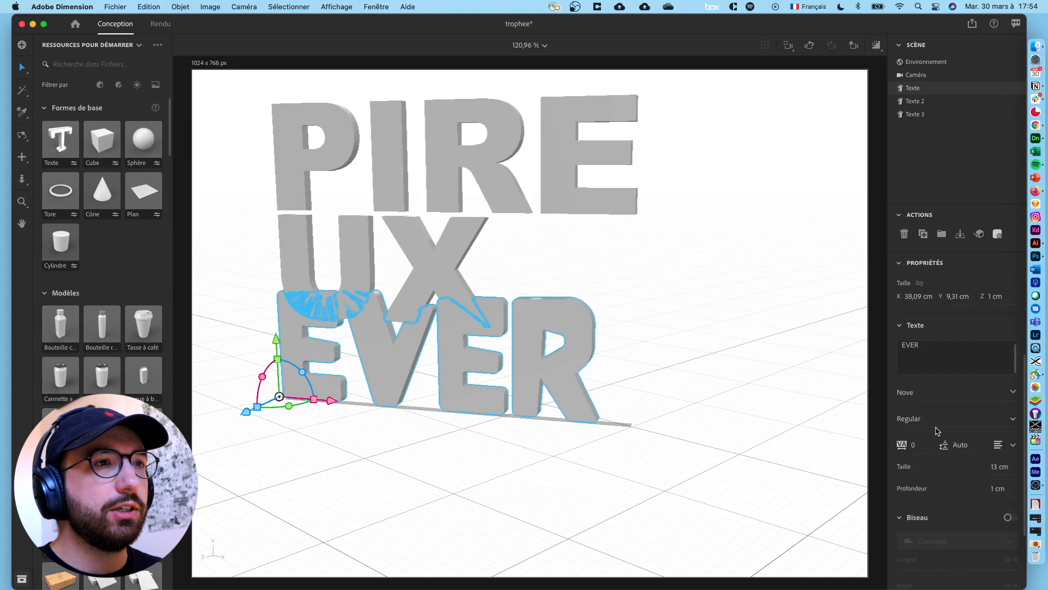
# Apply the Nove font to the PIRE text
pyautogui.click(910, 102)
pyautogui.click(950, 492)
pyautogui.click(942, 530)
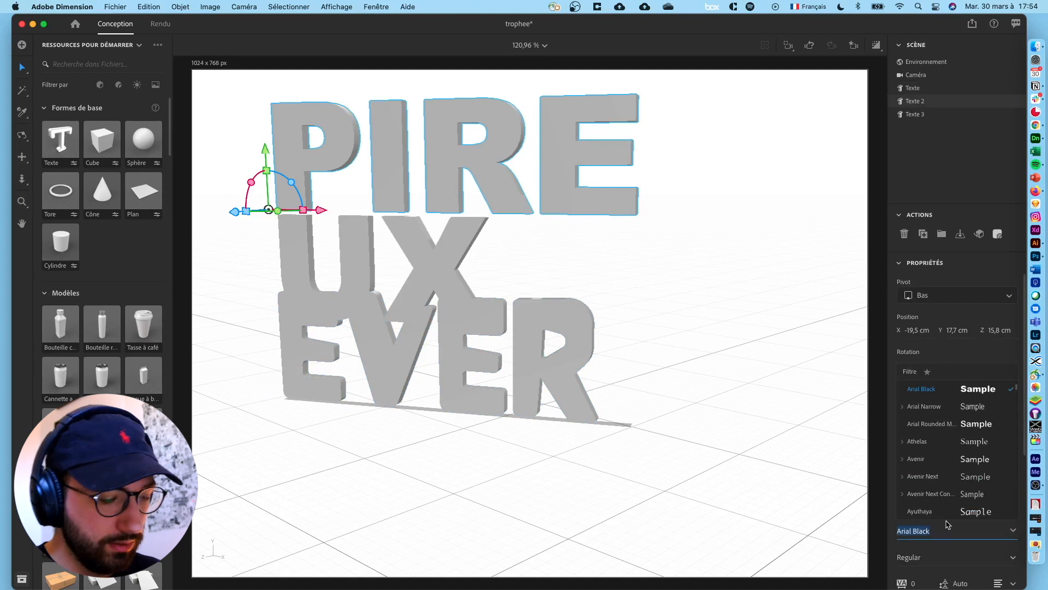
pyautogui.write('nove')
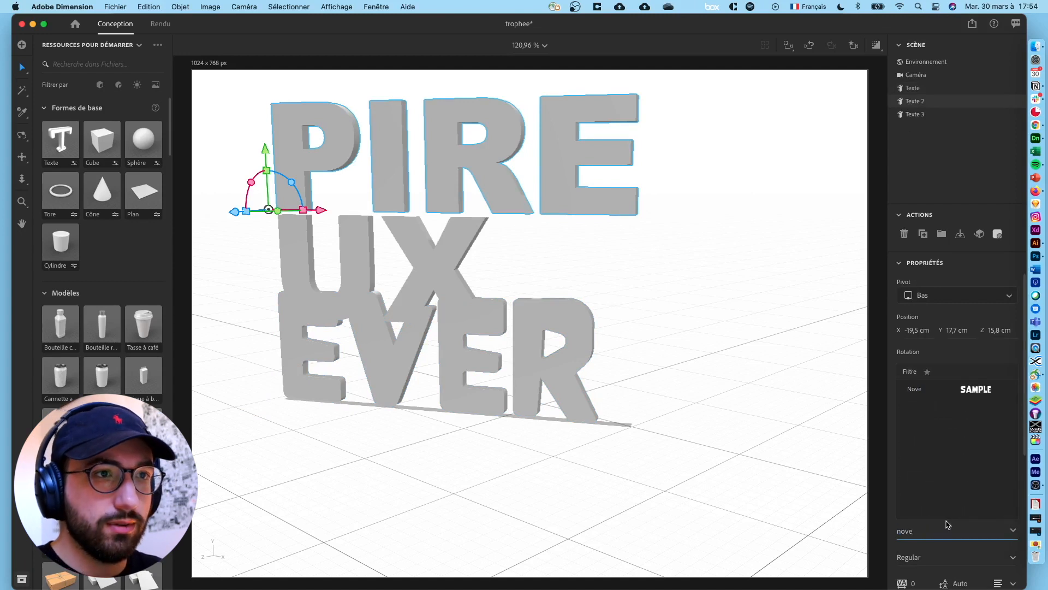
pyautogui.click(937, 391)
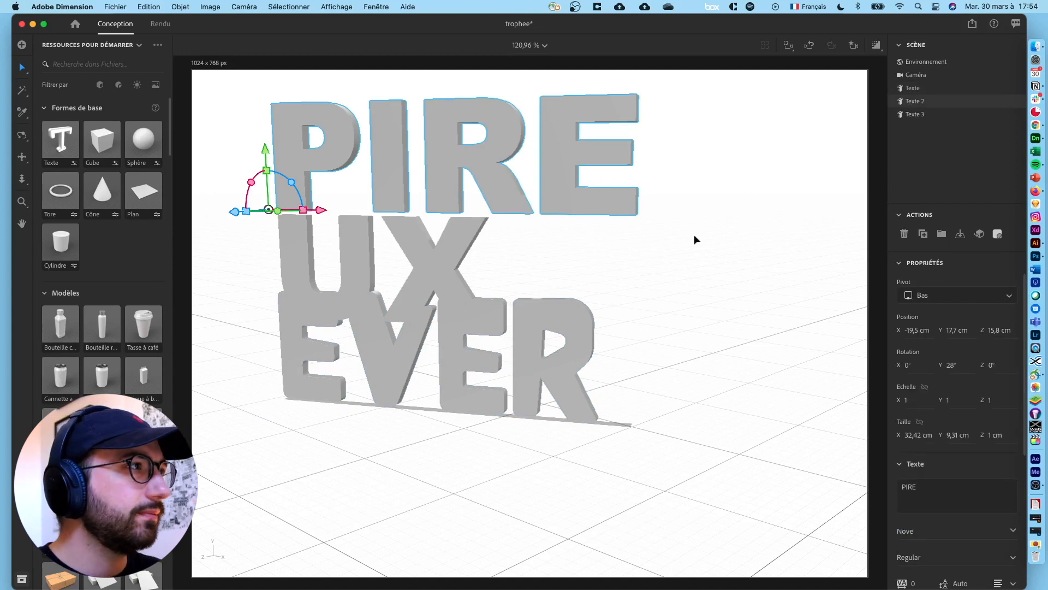
# Set the UX text in the Nove font
pyautogui.click(447, 267)
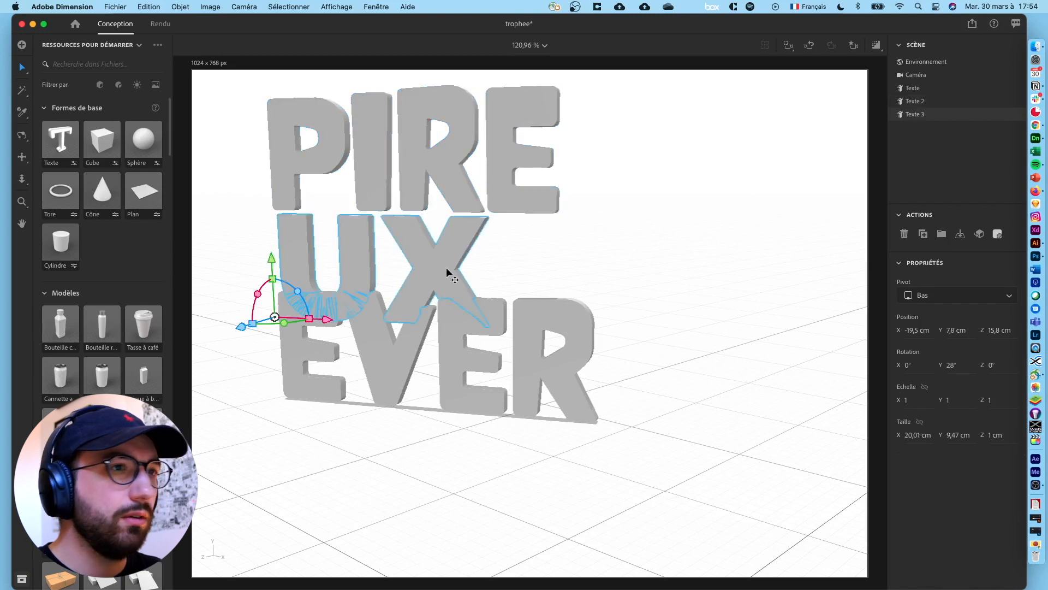
pyautogui.click(949, 532)
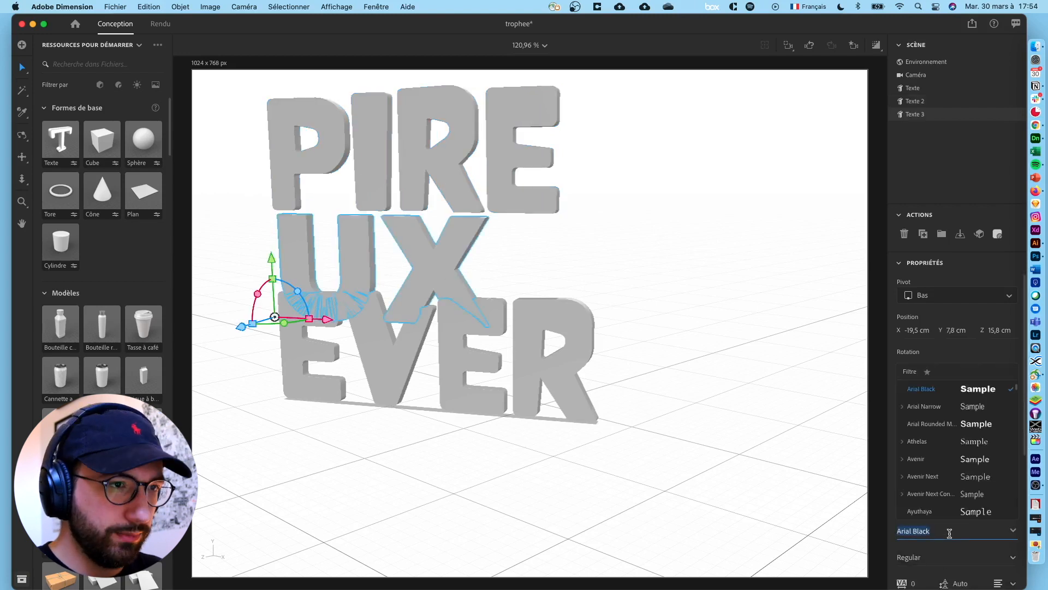
pyautogui.write('nove')
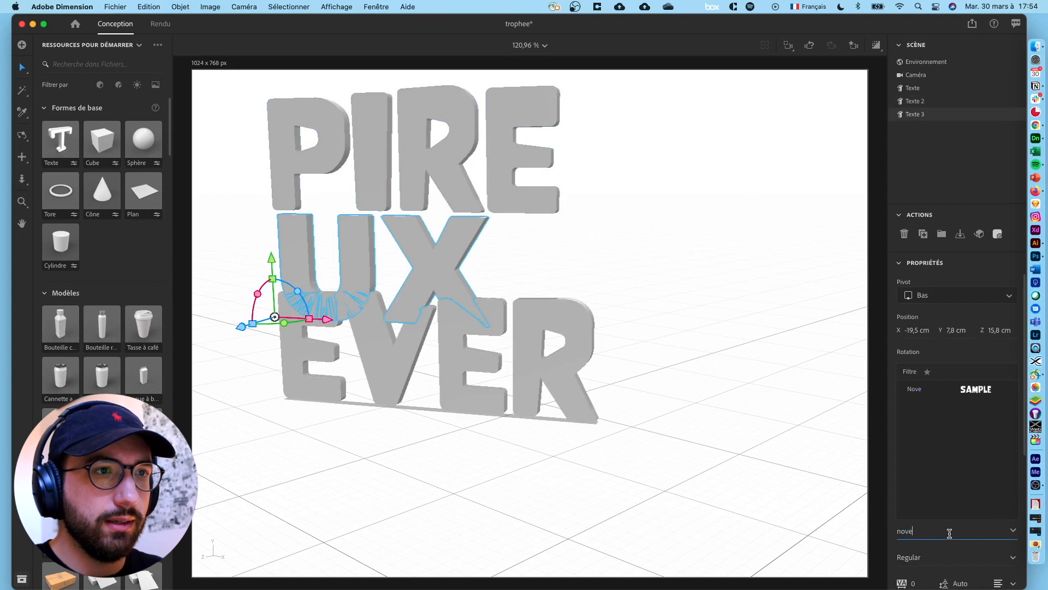
pyautogui.click(911, 389)
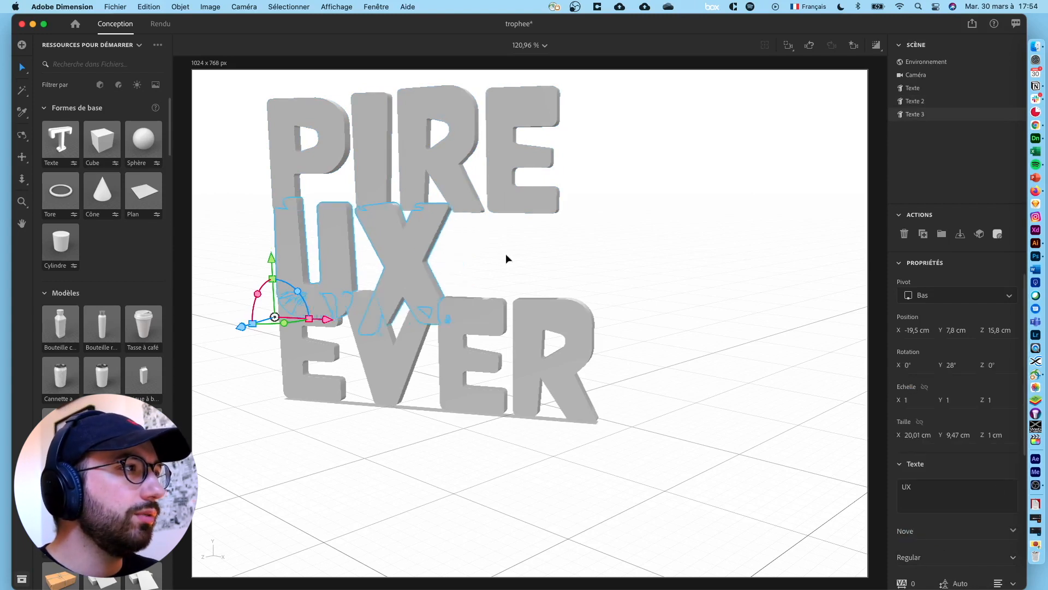
# Set the extrusion depth of the EVER text to 16 cm
pyautogui.moveTo(483, 259); pyautogui.dragTo(401, 300, button='right')
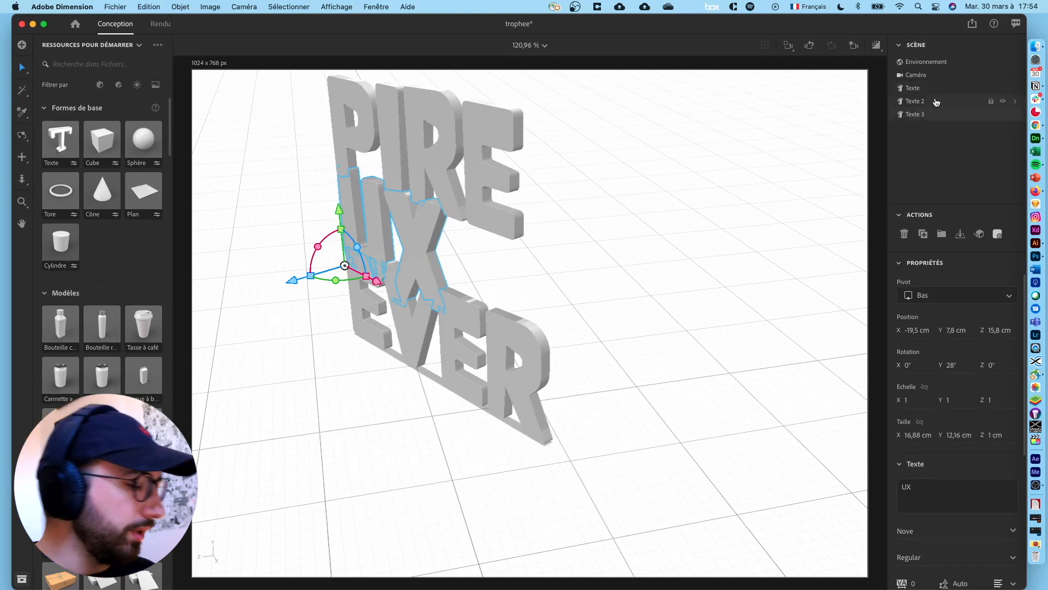
pyautogui.keyDown('shift'); pyautogui.click(923, 114); pyautogui.keyUp('shift')
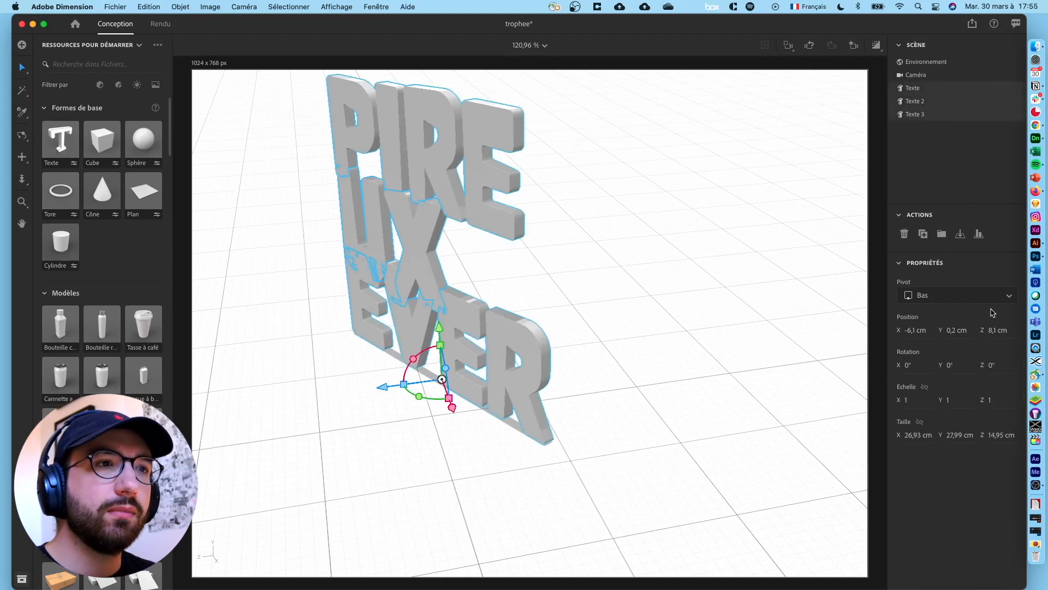
pyautogui.click(928, 139)
pyautogui.click(921, 89)
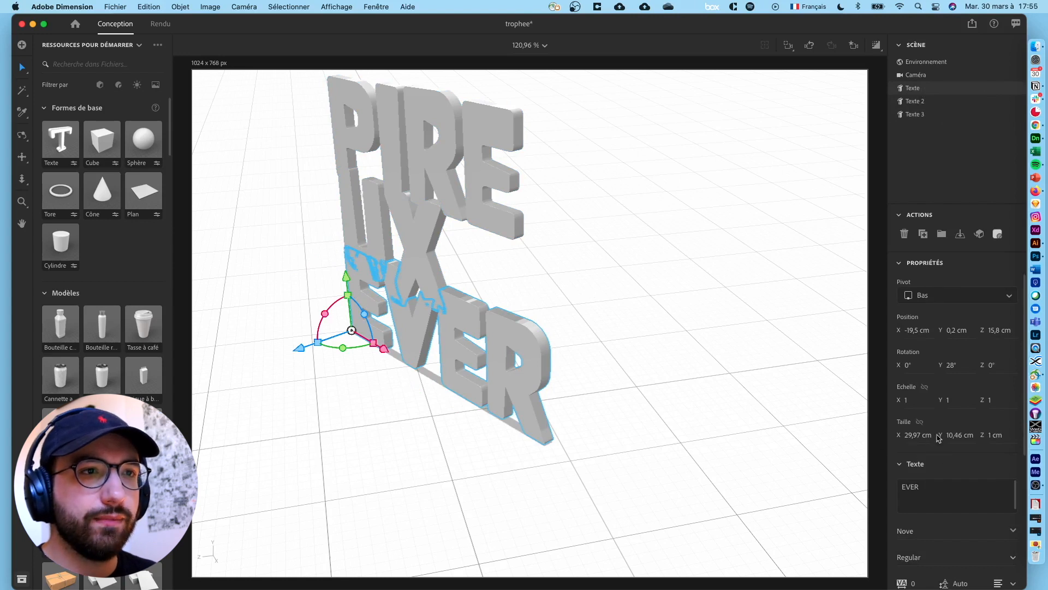
pyautogui.scroll(-5, 953, 431)
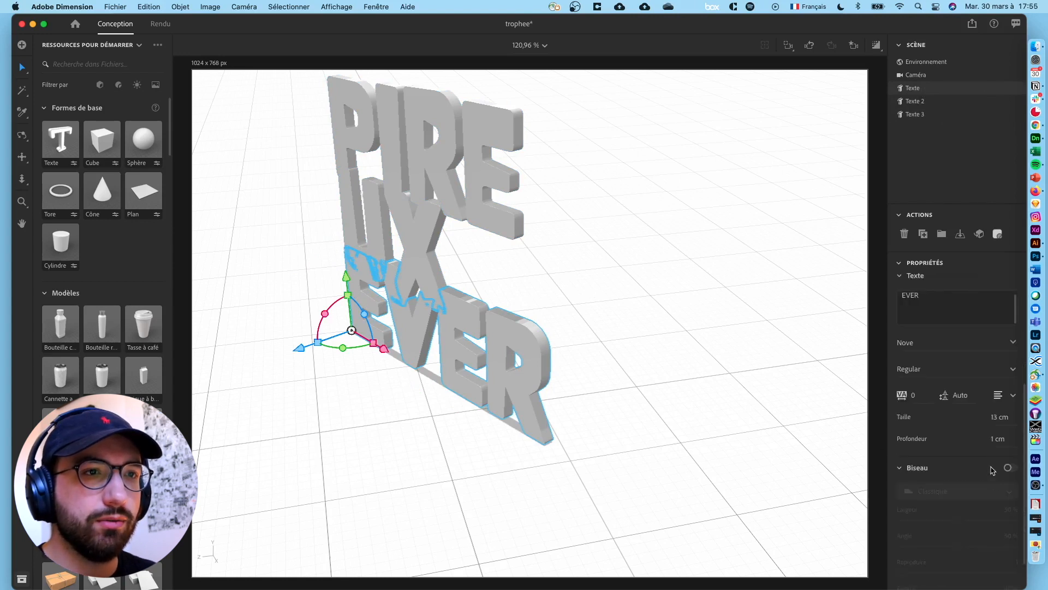
pyautogui.scroll(-1, 989, 474)
pyautogui.moveTo(991, 419); pyautogui.dragTo(1024, 418)
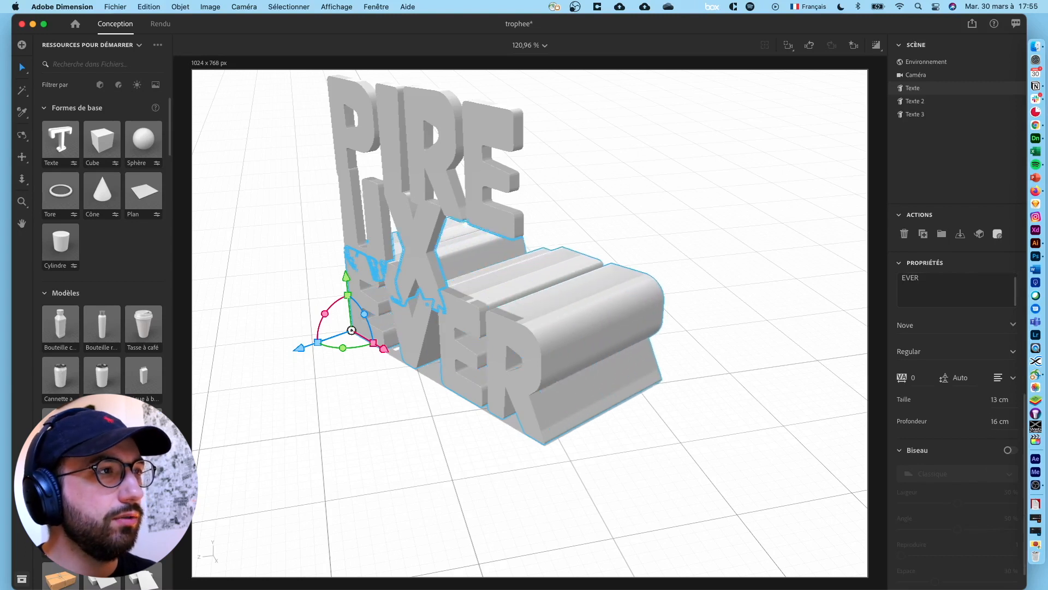
# Raise the PIRE text well above the UX text, to a Y position of about 28.2 cm
pyautogui.moveTo(403, 436); pyautogui.dragTo(545, 352, button='right')
pyautogui.scroll(-4, 545, 354)
pyautogui.moveTo(647, 400); pyautogui.dragTo(633, 370, button='right')
pyautogui.click(543, 211)
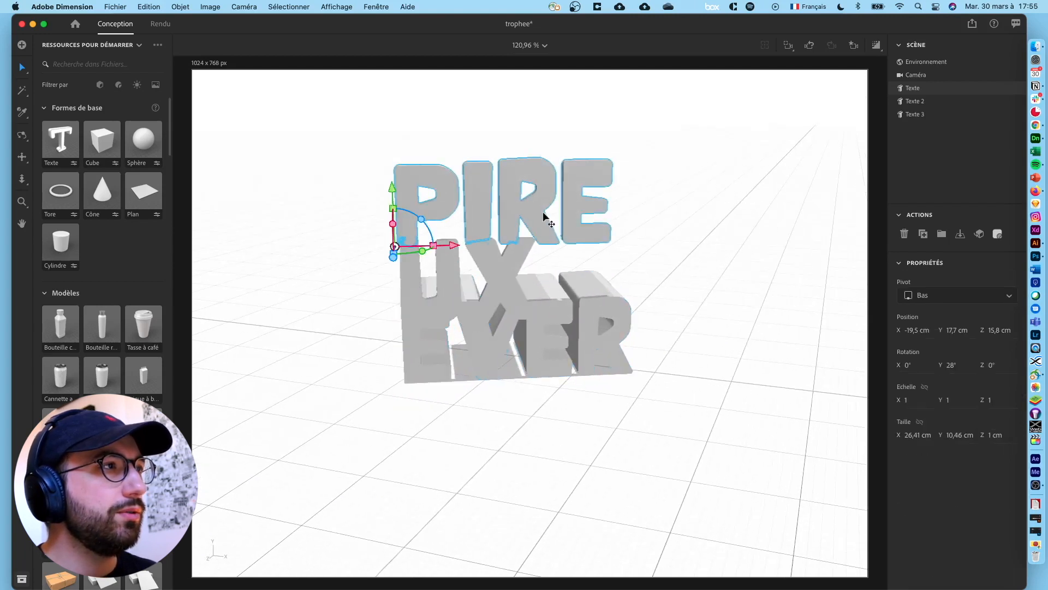
pyautogui.moveTo(392, 187); pyautogui.dragTo(390, 60)
# Scale the UX text uniformly to 1.7 and raise it to a Y position of about 8 cm, filling the gap below PIRE
pyautogui.click(499, 271)
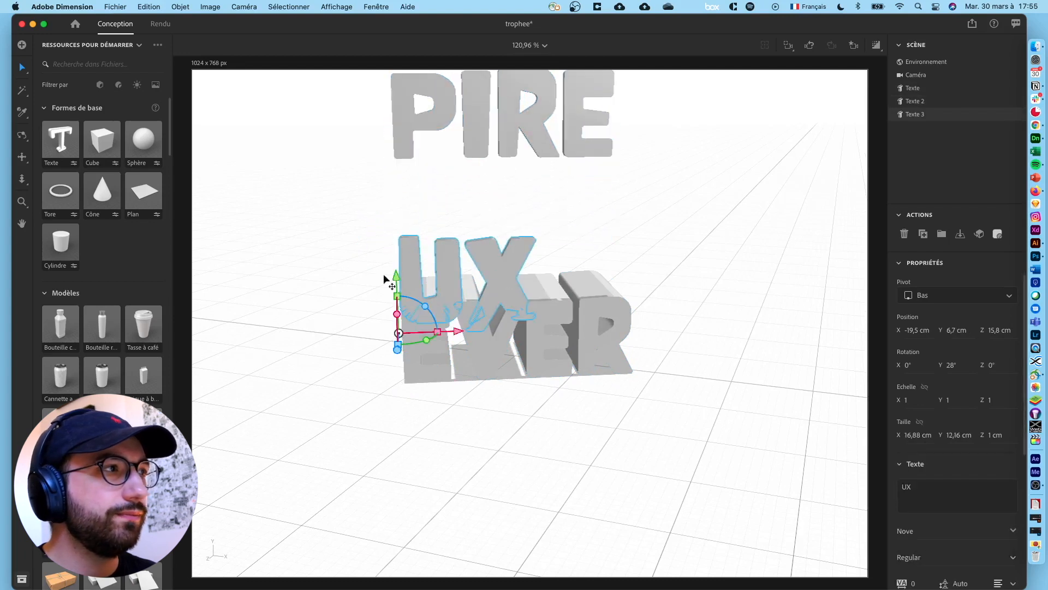
pyautogui.moveTo(397, 296); pyautogui.dragTo(398, 266)
pyautogui.click(540, 147)
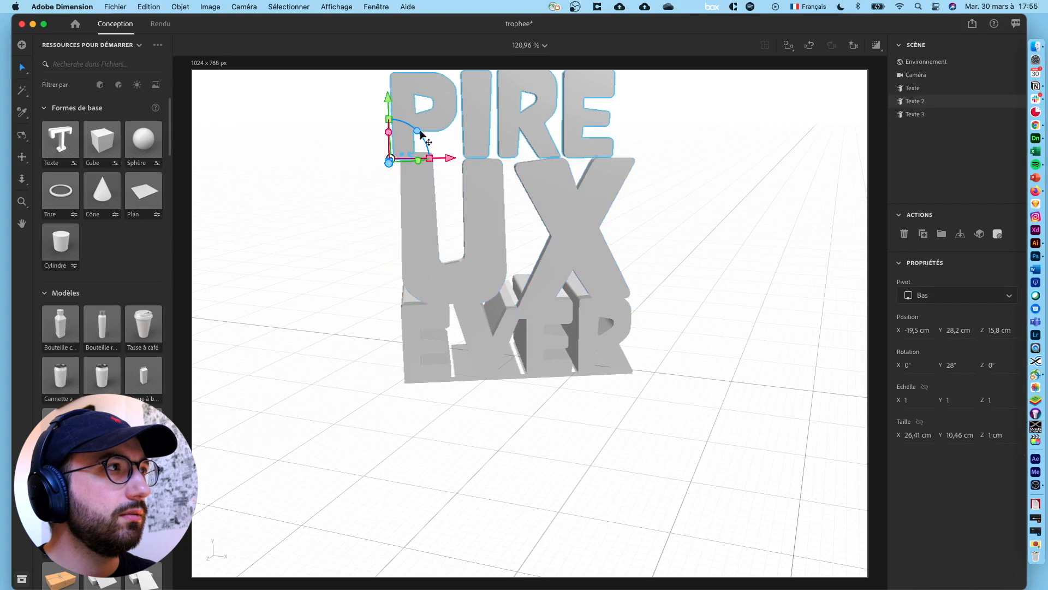
# Set the extrusion depth of the UX text to 10 cm
pyautogui.click(595, 243)
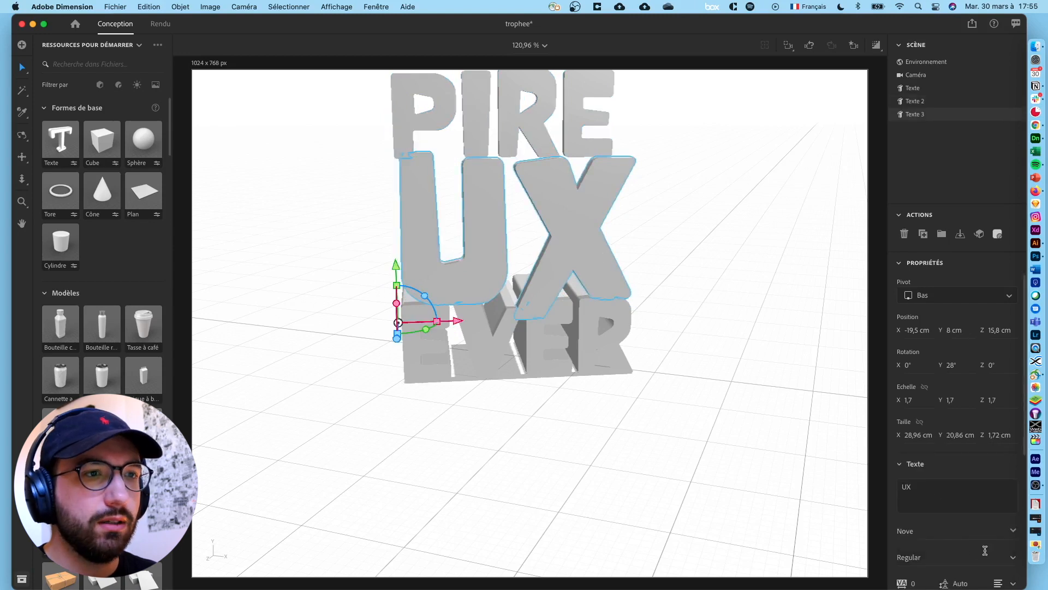
pyautogui.scroll(-5, 983, 545)
pyautogui.moveTo(997, 442); pyautogui.dragTo(1022, 442)
pyautogui.moveTo(639, 407); pyautogui.dragTo(400, 419, button='right')
pyautogui.moveTo(997, 434); pyautogui.dragTo(1010, 435)
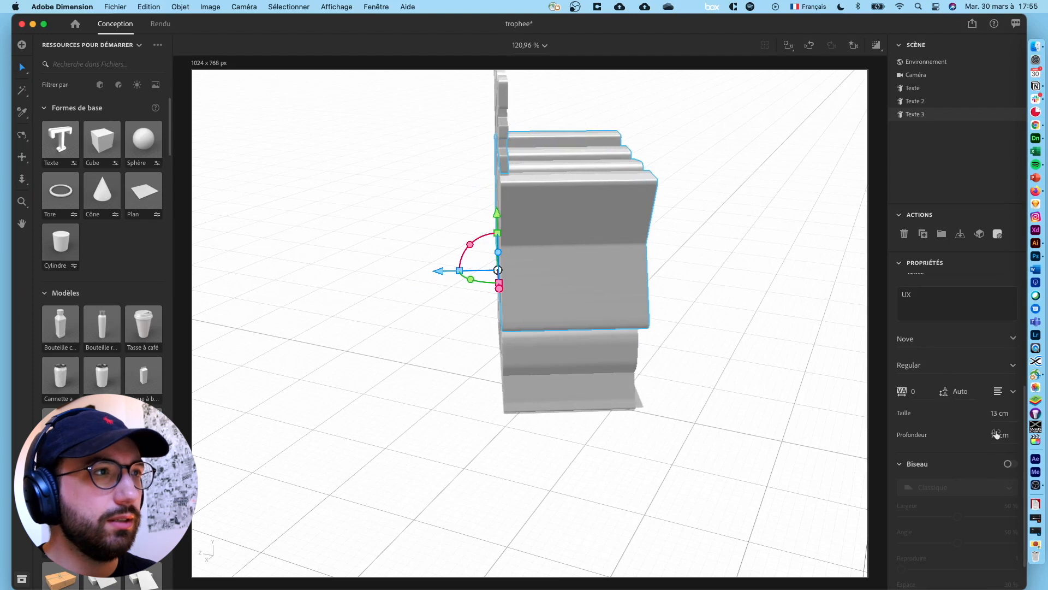
# Check the EVER text's depth and set the PIRE text's extrusion depth to 17 cm
pyautogui.click(591, 349)
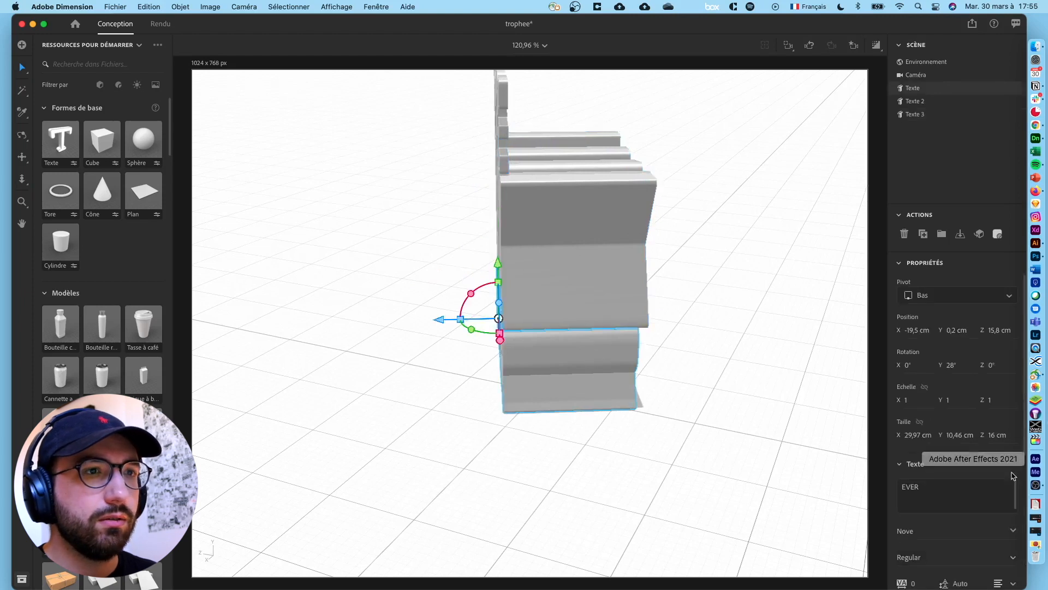
pyautogui.scroll(-5, 1010, 470)
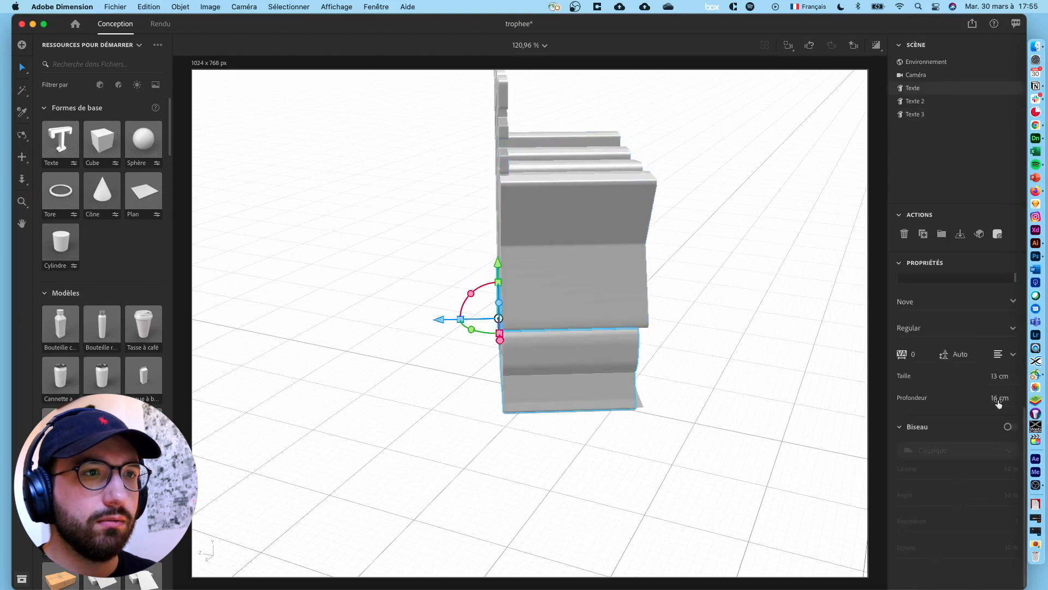
pyautogui.click(509, 116)
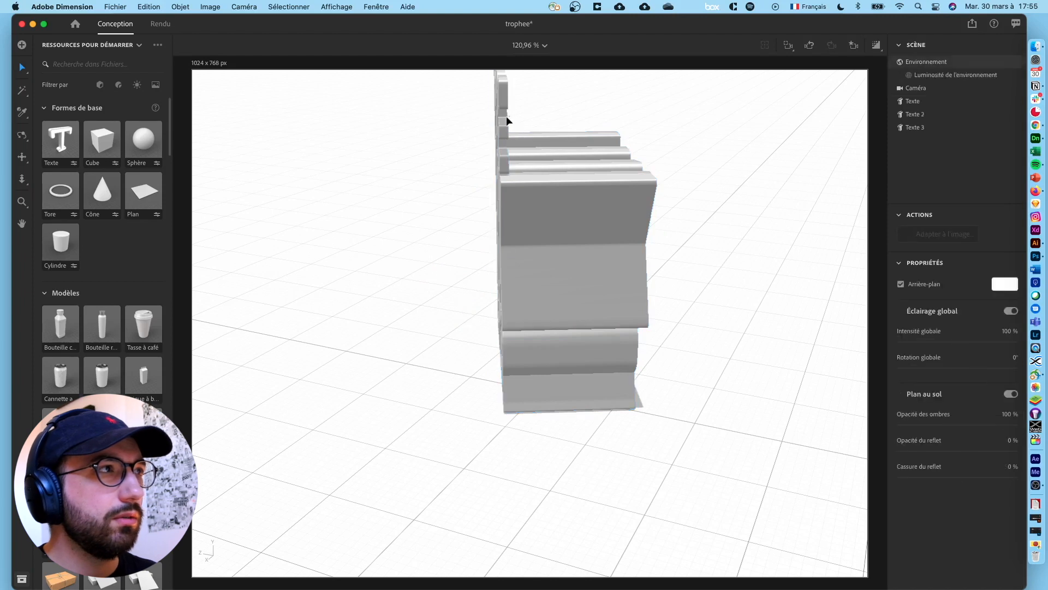
pyautogui.click(505, 120)
pyautogui.scroll(-5, 928, 439)
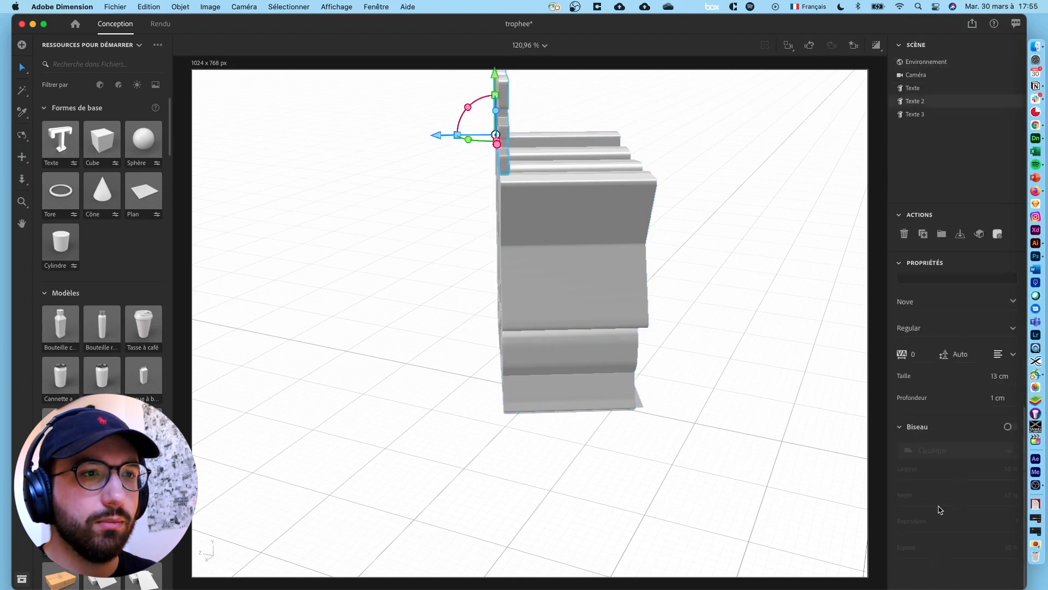
pyautogui.moveTo(993, 399); pyautogui.dragTo(1036, 399)
pyautogui.moveTo(348, 319); pyautogui.dragTo(586, 307, button='right')
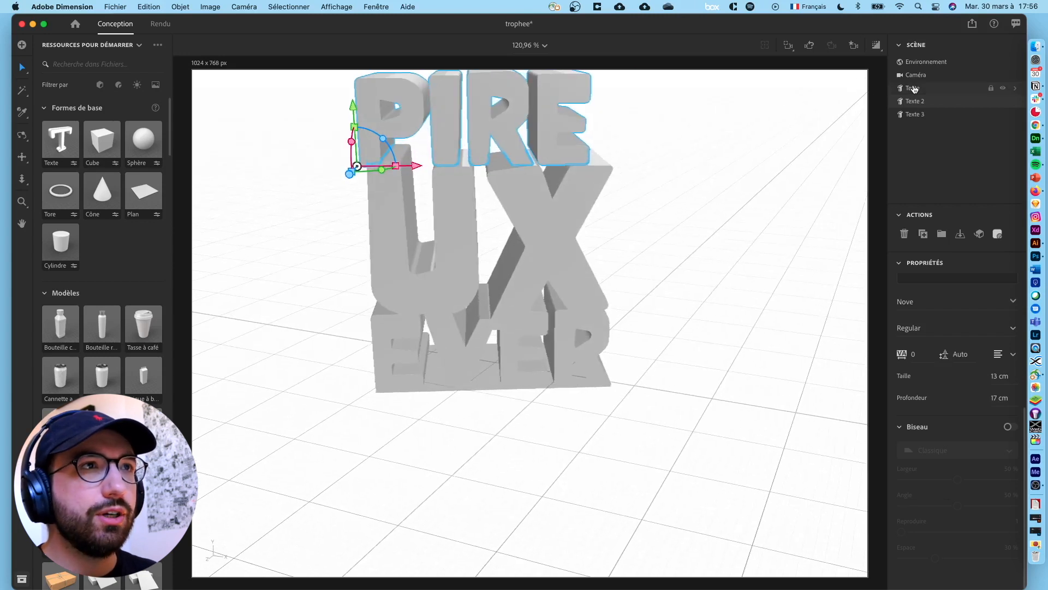
# Tighten the letter spacing of the EVER text to -21
pyautogui.click(910, 116)
pyautogui.scroll(-3, 942, 454)
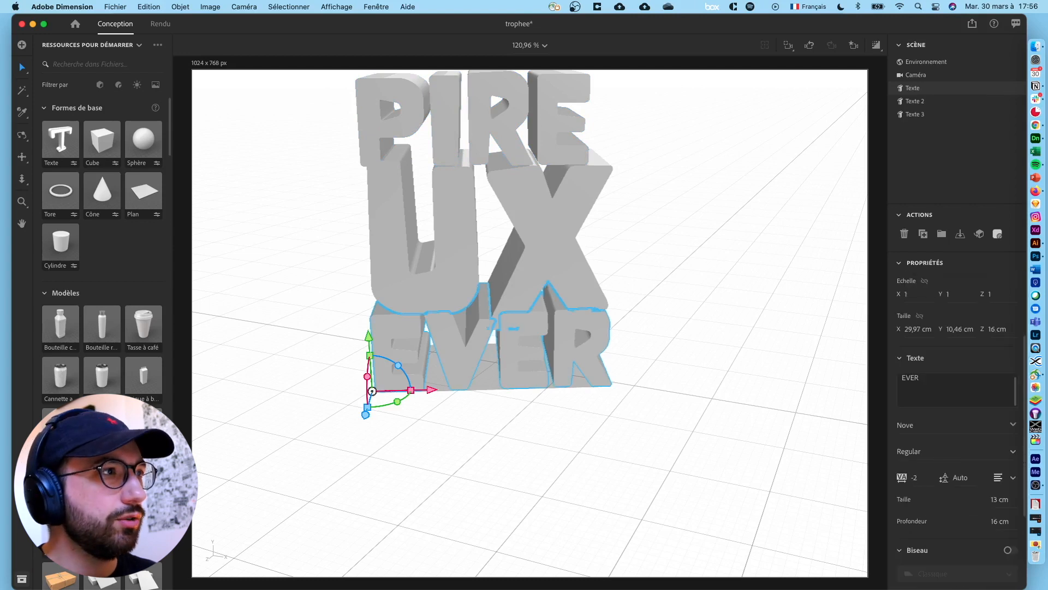
pyautogui.moveTo(908, 477); pyautogui.dragTo(901, 477)
# Tighten the letter spacing of the UX text to -66
pyautogui.click(527, 249)
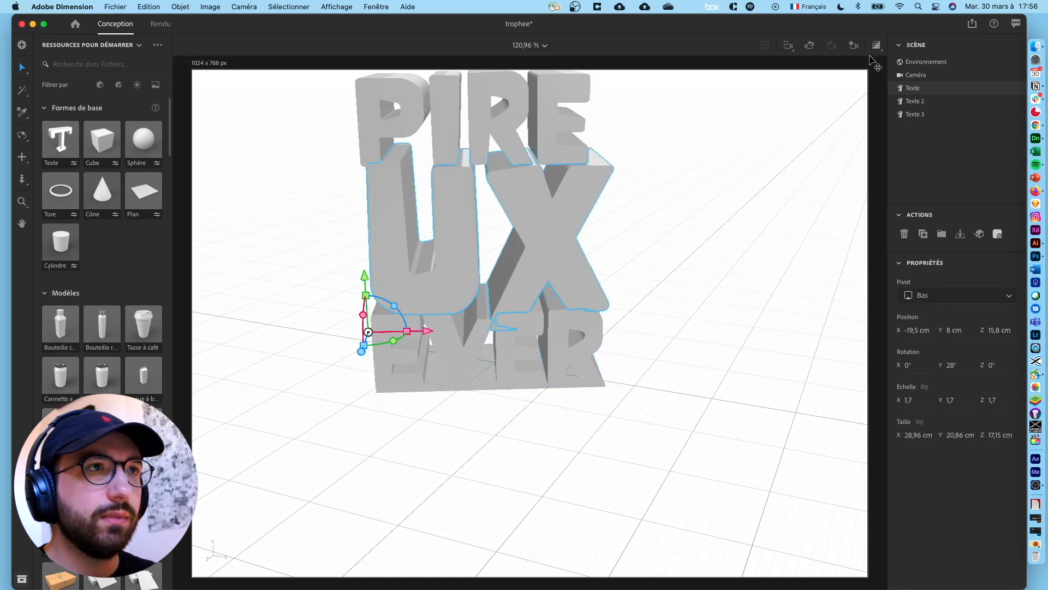
pyautogui.scroll(-5, 930, 508)
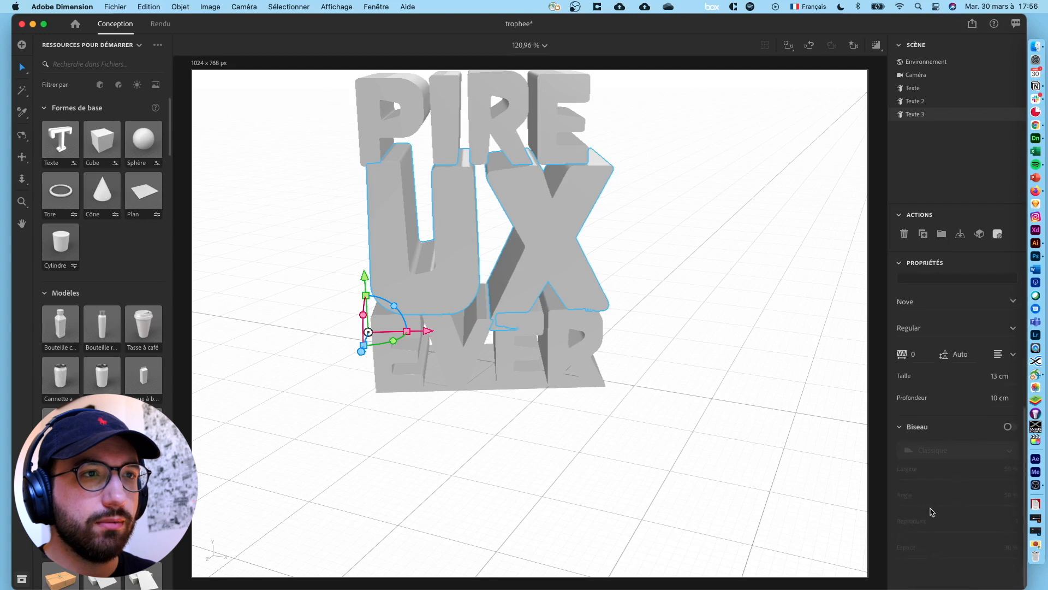
pyautogui.scroll(2, 917, 437)
pyautogui.moveTo(914, 457); pyautogui.dragTo(883, 457)
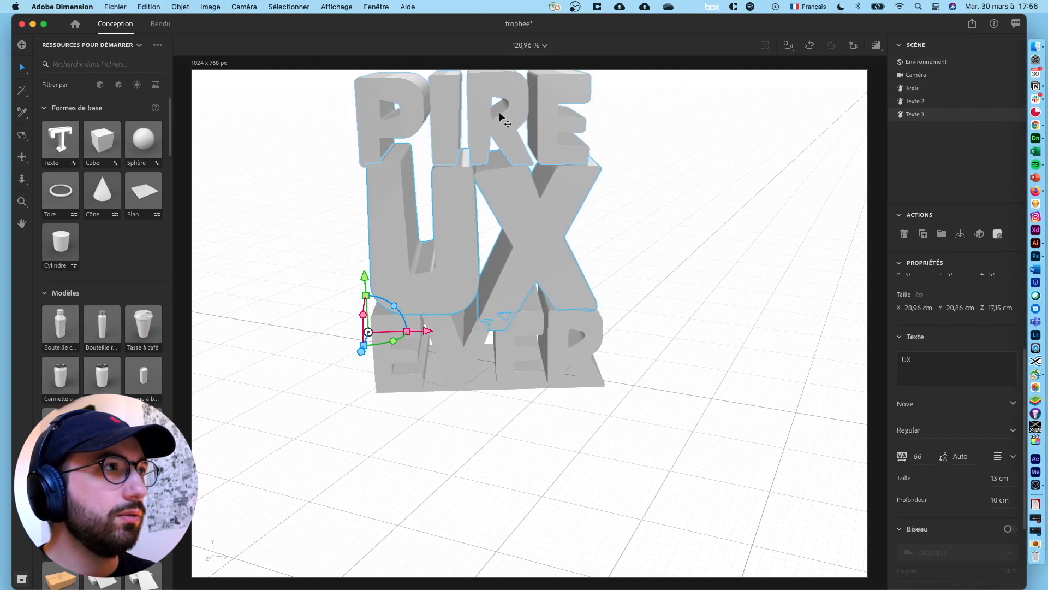
# Set the PIRE text's letter spacing to -55 and shift it sideways over UX, to about X -18.3 cm, Z 15.1 cm
pyautogui.click(542, 113)
pyautogui.scroll(-3, 936, 487)
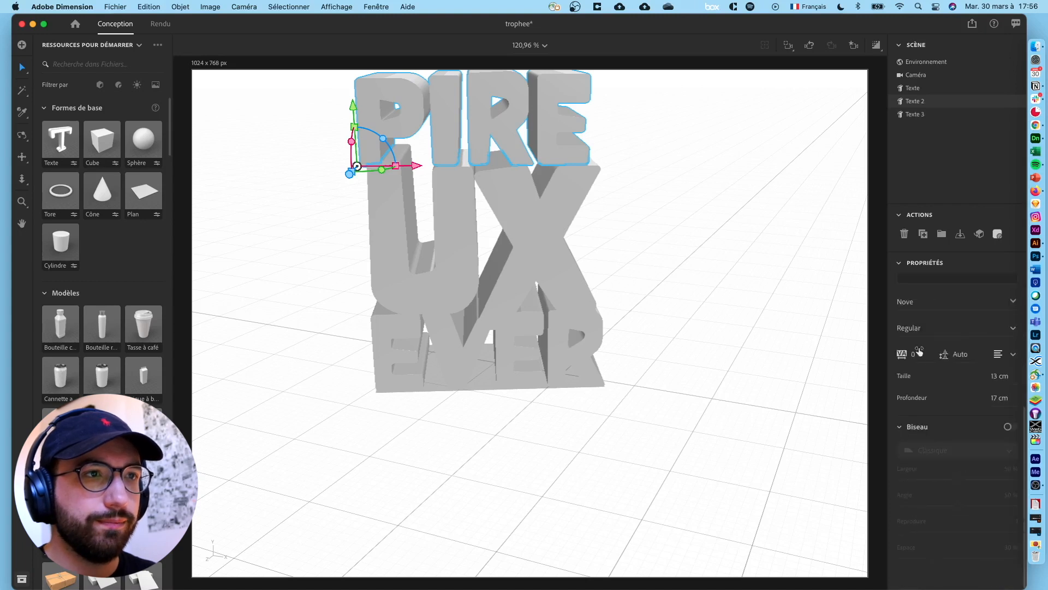
pyautogui.moveTo(914, 354); pyautogui.dragTo(884, 354)
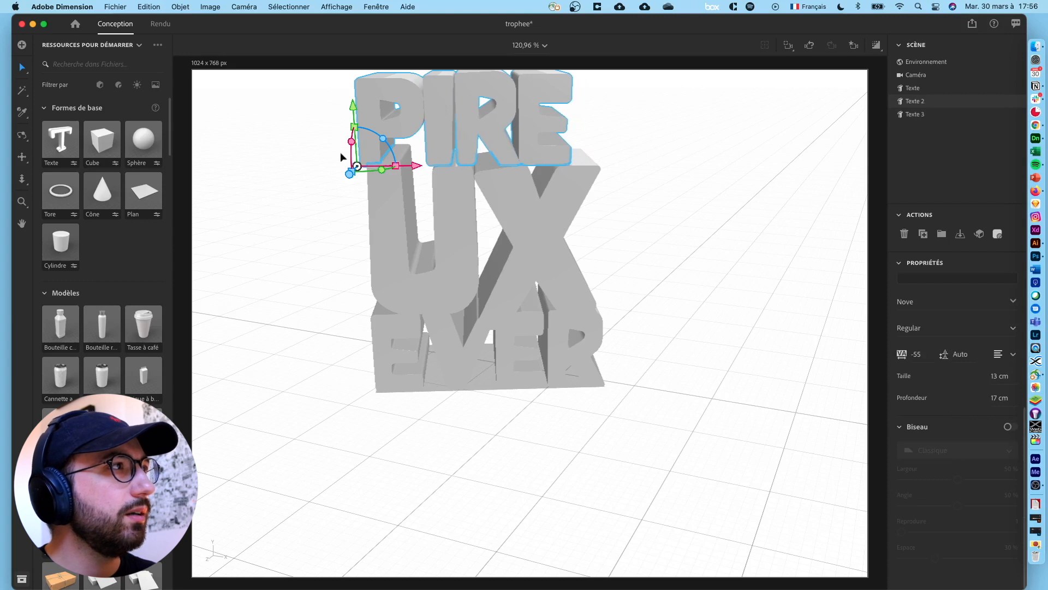
pyautogui.moveTo(414, 168); pyautogui.dragTo(428, 166)
pyautogui.keyDown('alt'); pyautogui.moveTo(709, 262); pyautogui.dragTo(573, 193); pyautogui.keyUp('alt')
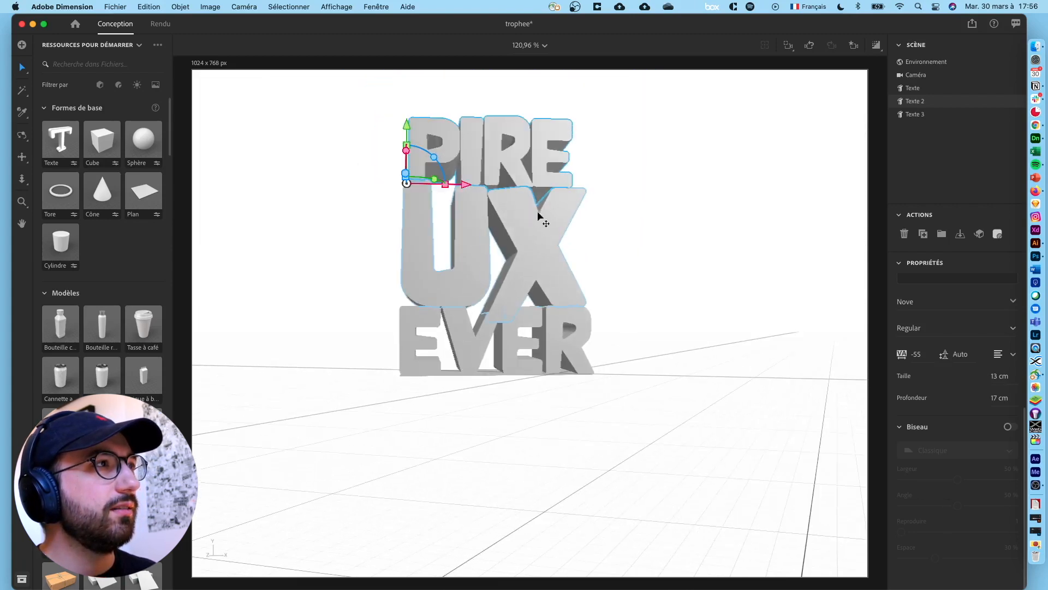
pyautogui.keyDown('alt'); pyautogui.moveTo(640, 189); pyautogui.dragTo(618, 194); pyautogui.keyUp('alt')
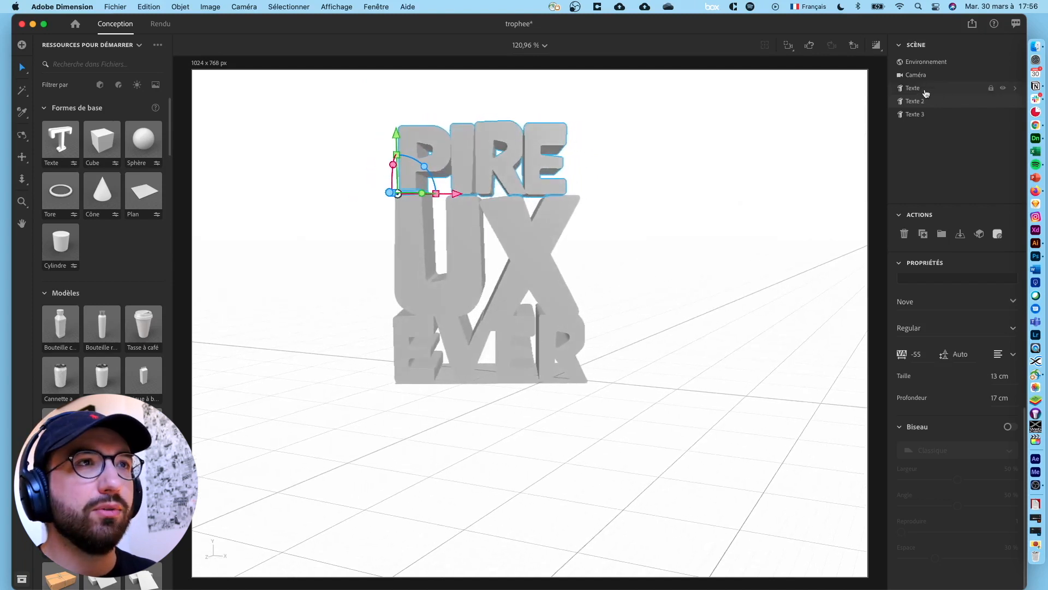
# Rename the EVER text object as Pire
pyautogui.doubleClick(906, 88)
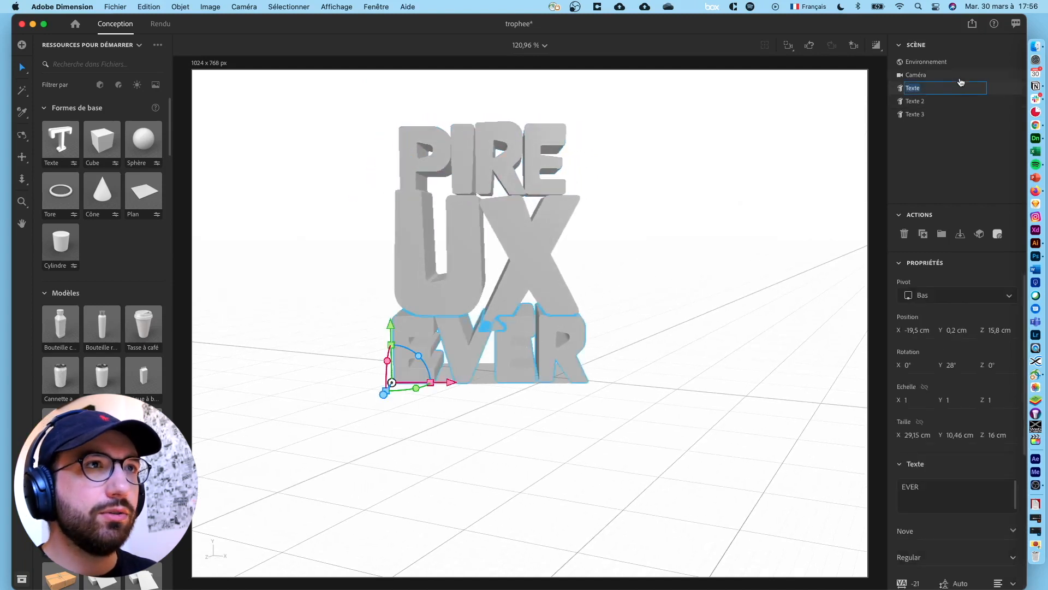
pyautogui.write('Pire')
pyautogui.press('Return')
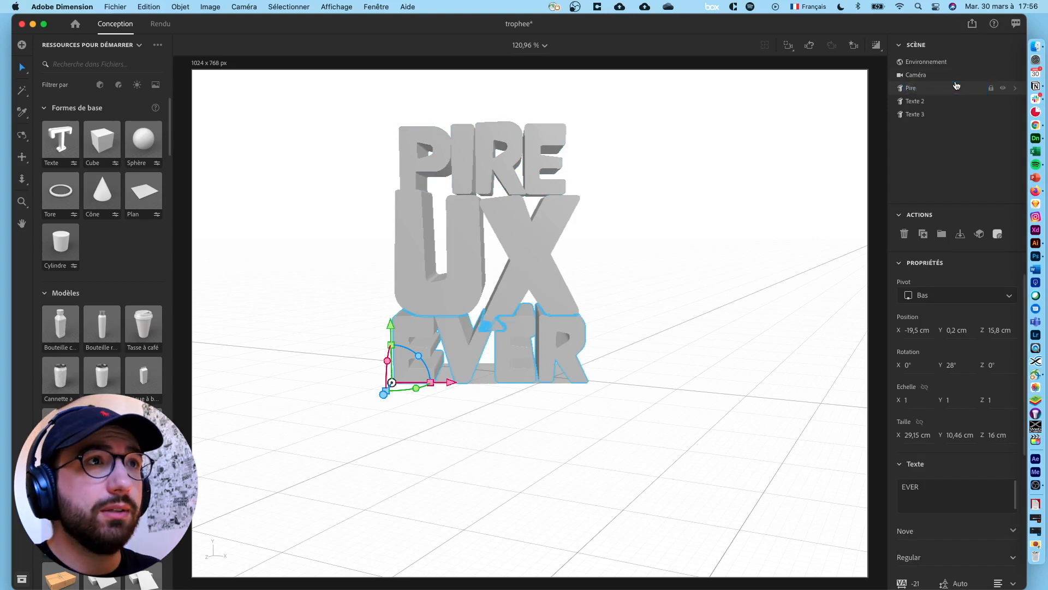
# Rename the Texte 3 object as UX
pyautogui.doubleClick(915, 102)
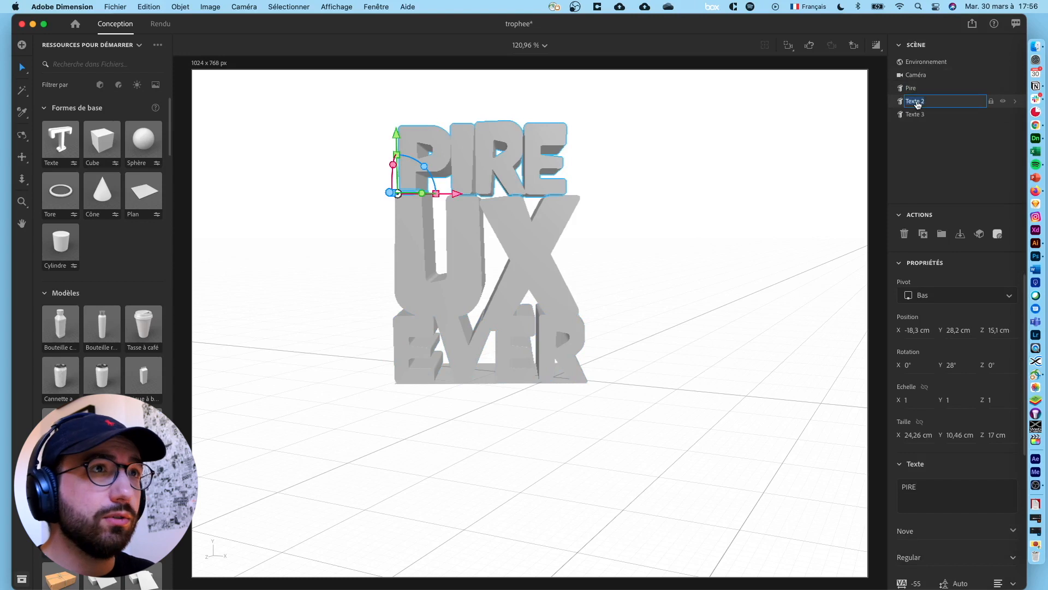
pyautogui.click(917, 115)
pyautogui.doubleClick(917, 115)
pyautogui.write('UX')
pyautogui.press('Return')
# Rename the Texte 2 object as Pire
pyautogui.click(931, 101)
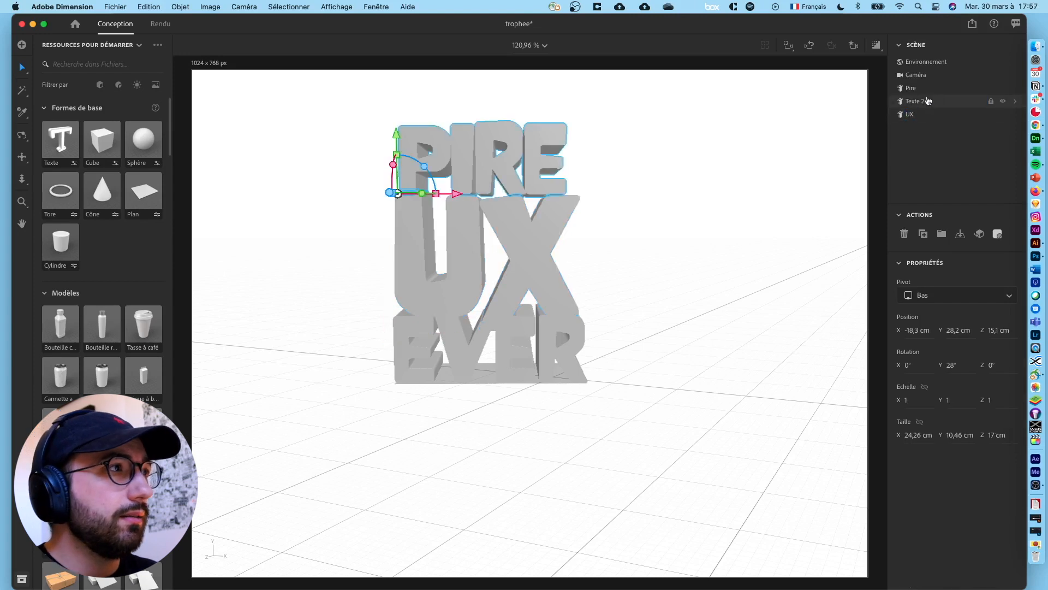
pyautogui.doubleClick(928, 100)
pyautogui.write('Pire')
pyautogui.press('Return')
# Correct the name of the EVER text object to Ever
pyautogui.click(912, 93)
pyautogui.doubleClick(911, 90)
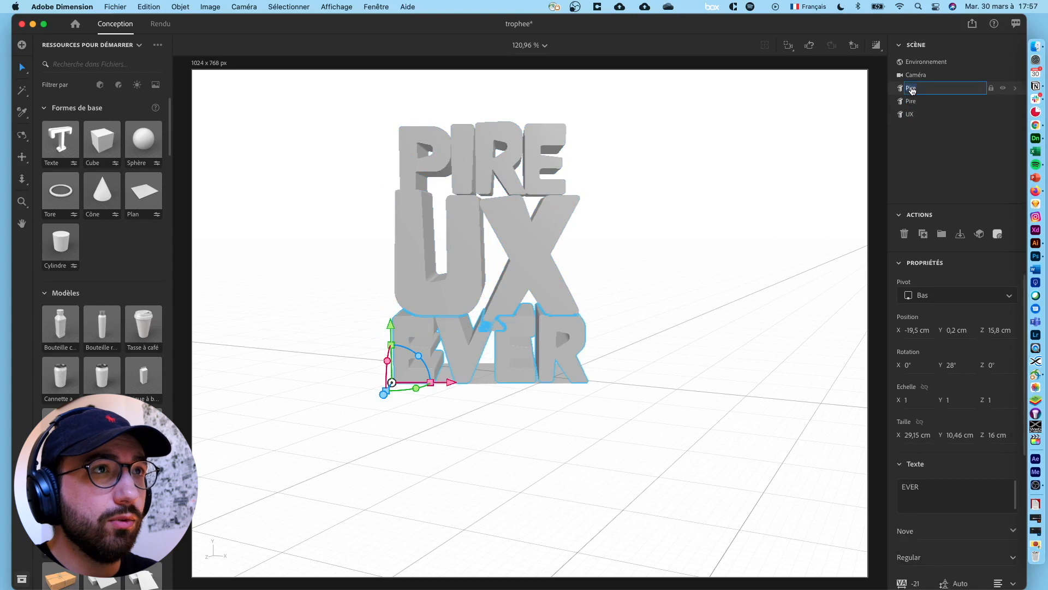
pyautogui.write('Ever')
pyautogui.press('Return')
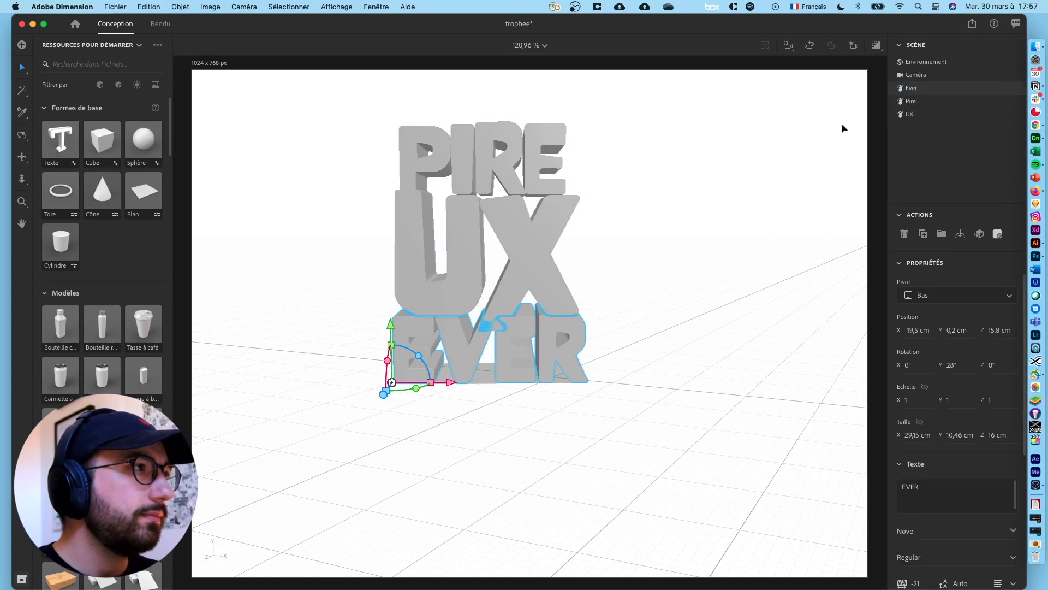
# Set the UX text's pivot to Centre and reposition it at about X -18.7, Z 17 cm with a 36° Y rotation
pyautogui.moveTo(662, 227); pyautogui.dragTo(679, 244, button='middle')
pyautogui.moveTo(551, 243); pyautogui.dragTo(688, 206, button='middle')
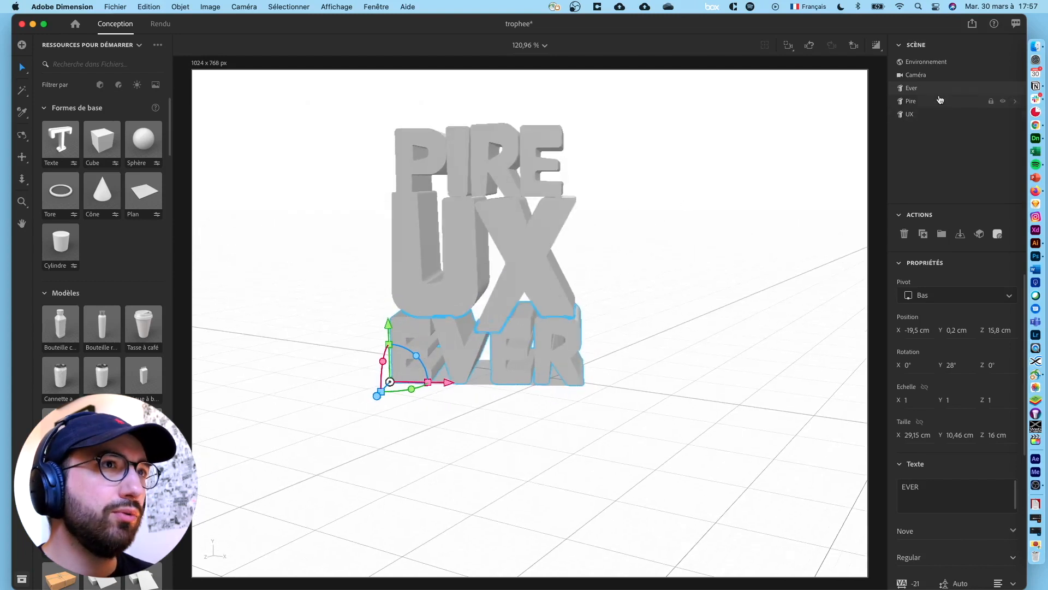
pyautogui.click(921, 116)
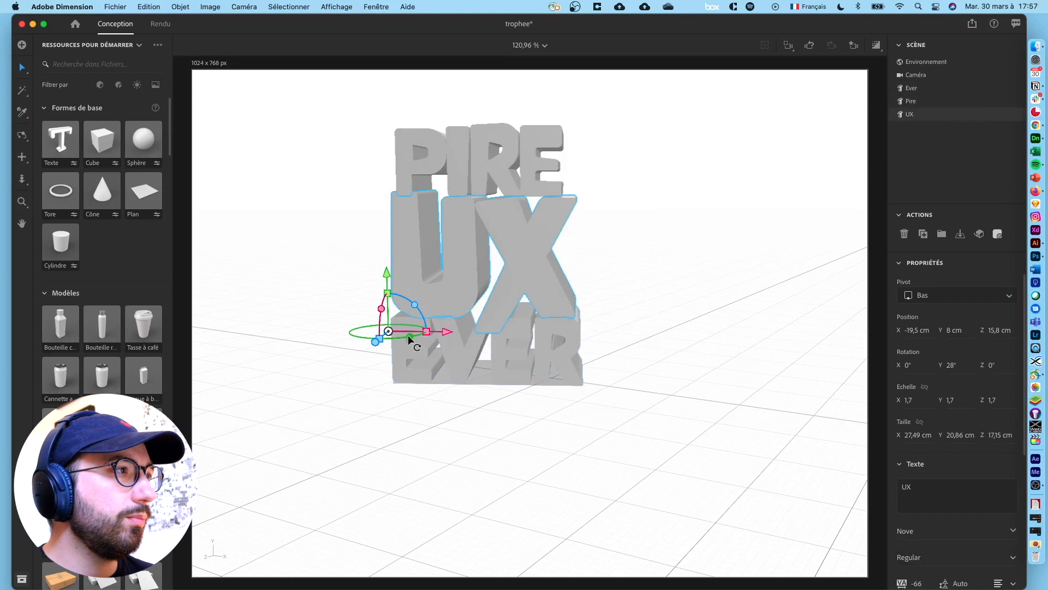
pyautogui.click(937, 296)
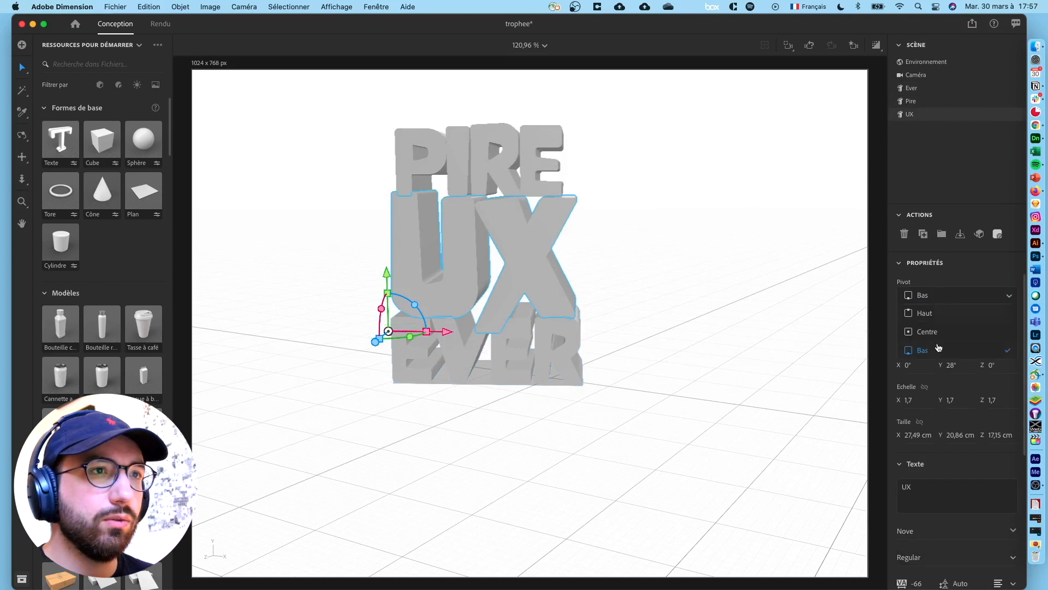
pyautogui.click(945, 334)
pyautogui.moveTo(407, 263); pyautogui.dragTo(387, 273)
pyautogui.moveTo(423, 377); pyautogui.dragTo(350, 357, button='right')
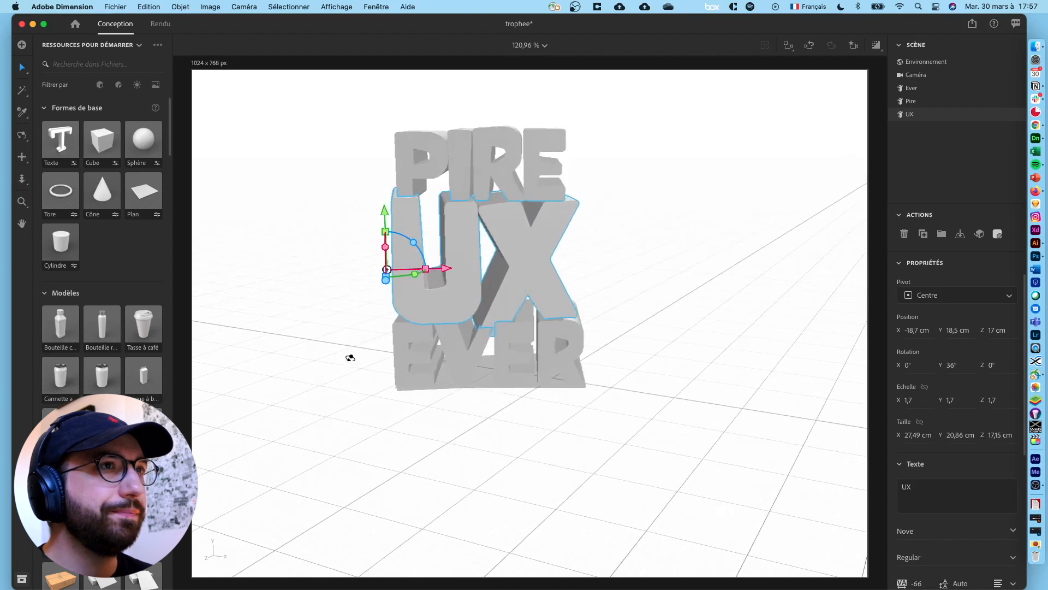
# Group the Ever, Pire and UX texts and name the group Trophee
pyautogui.keyDown('shift'); pyautogui.click(915, 102); pyautogui.keyUp('shift')
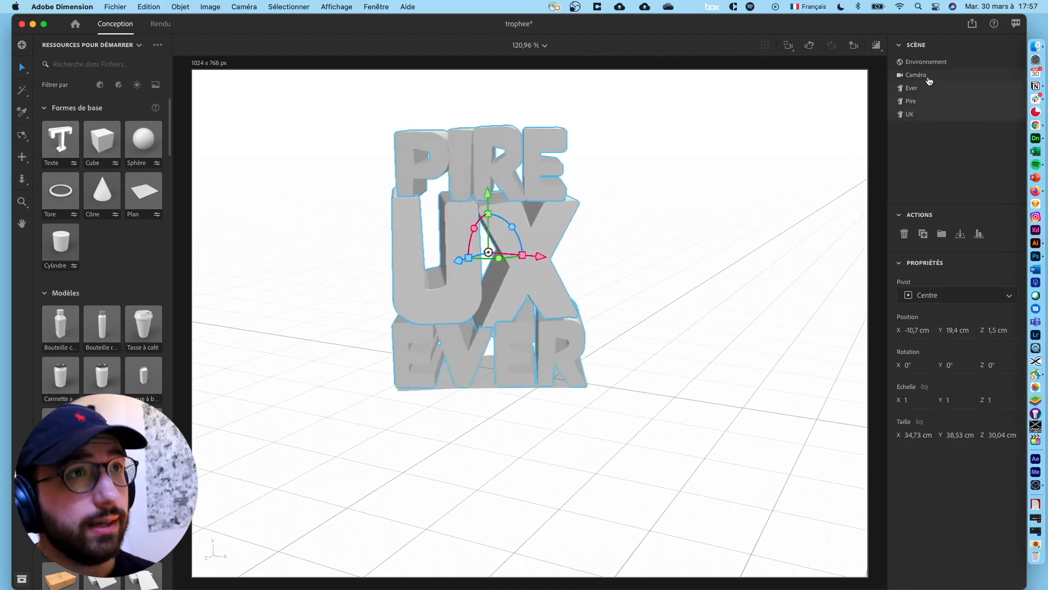
pyautogui.press('super+g')
pyautogui.doubleClick(916, 88)
pyautogui.write('Trophee')
pyautogui.press('Return')
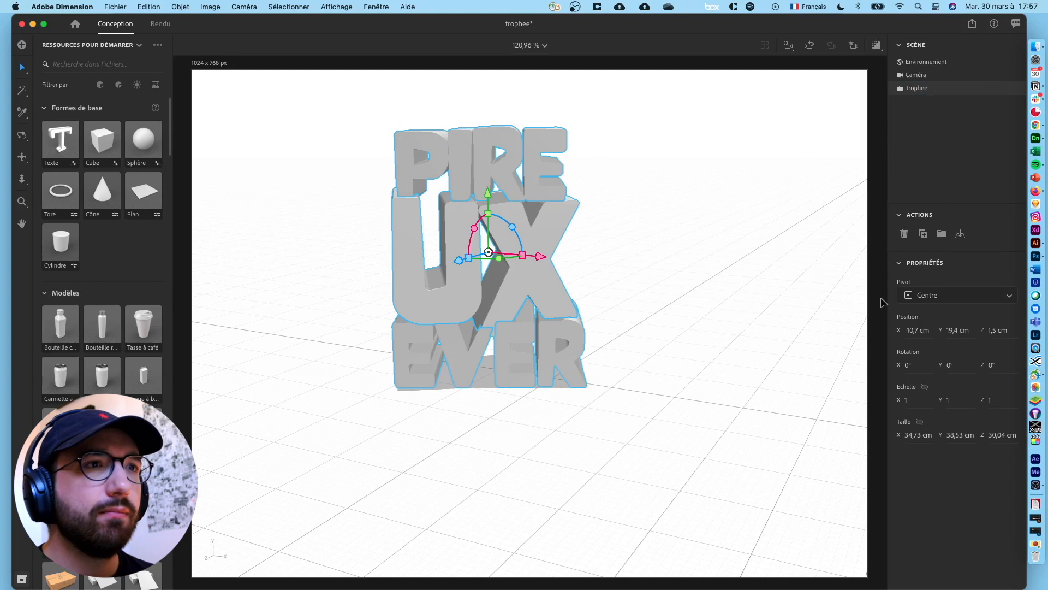
# Move the Trophee group along the X axis close to the scene centre, to about X 0.7 cm
pyautogui.moveTo(541, 256); pyautogui.dragTo(611, 237)
pyautogui.moveTo(686, 424); pyautogui.dragTo(661, 464, button='middle')
pyautogui.moveTo(661, 464); pyautogui.dragTo(640, 377, button='right')
pyautogui.scroll(-5, 640, 377)
pyautogui.moveTo(702, 375)
pyautogui.mouseDown(button='middle')
pyautogui.moveTo(597, 428)
pyautogui.moveTo(381, 300)
pyautogui.moveTo(346, 314)
pyautogui.moveTo(491, 333)
pyautogui.moveTo(679, 323)
pyautogui.moveTo(746, 370)
pyautogui.moveTo(714, 365)
pyautogui.mouseUp(button='middle')
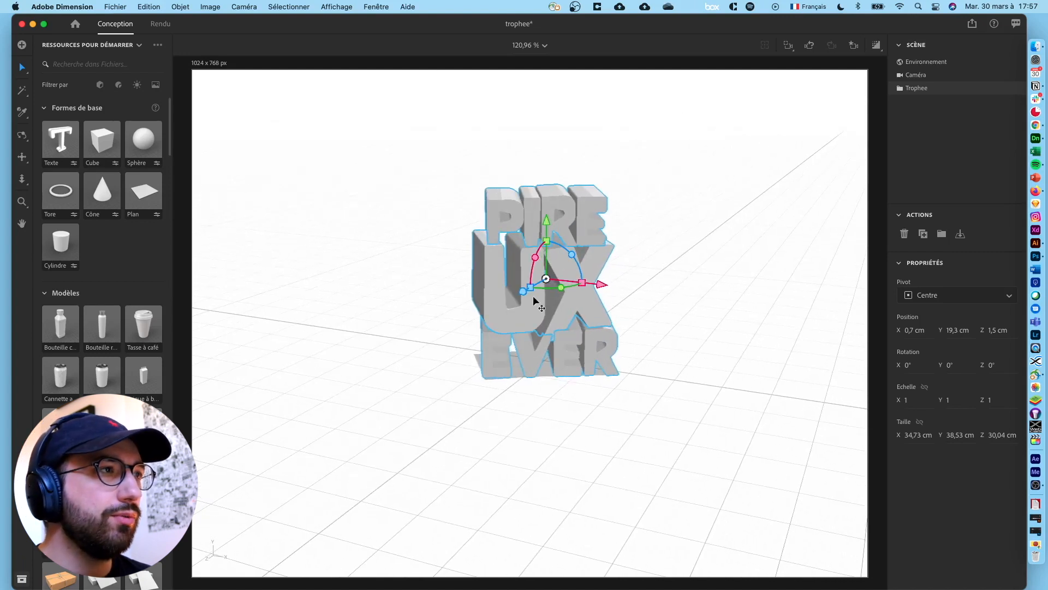
pyautogui.scroll(3, 546, 284)
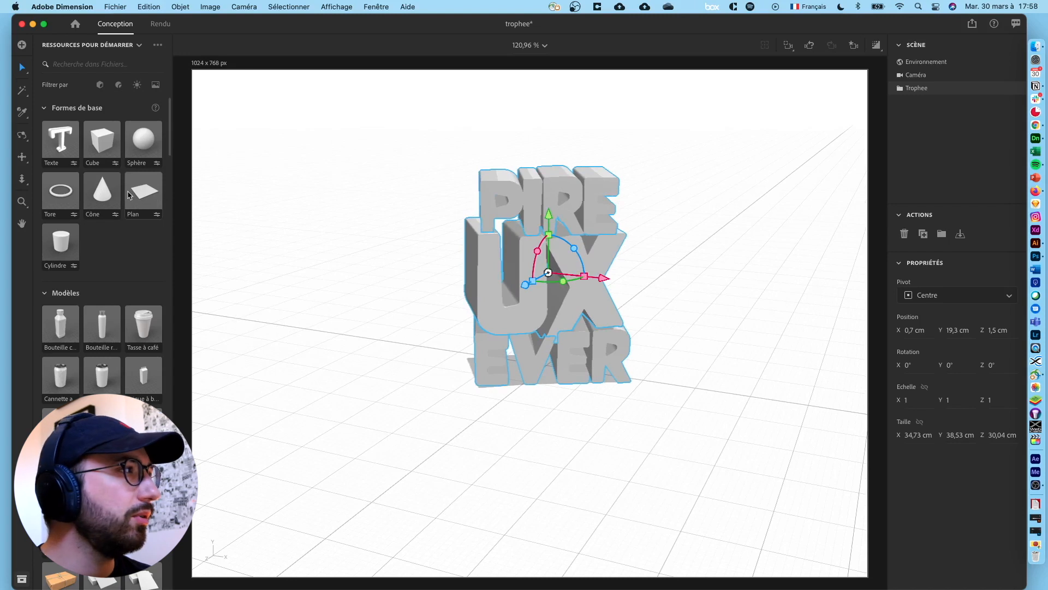
# Add a plane to the scene and set its X and Z positions to 0 cm
pyautogui.moveTo(144, 191); pyautogui.dragTo(406, 402)
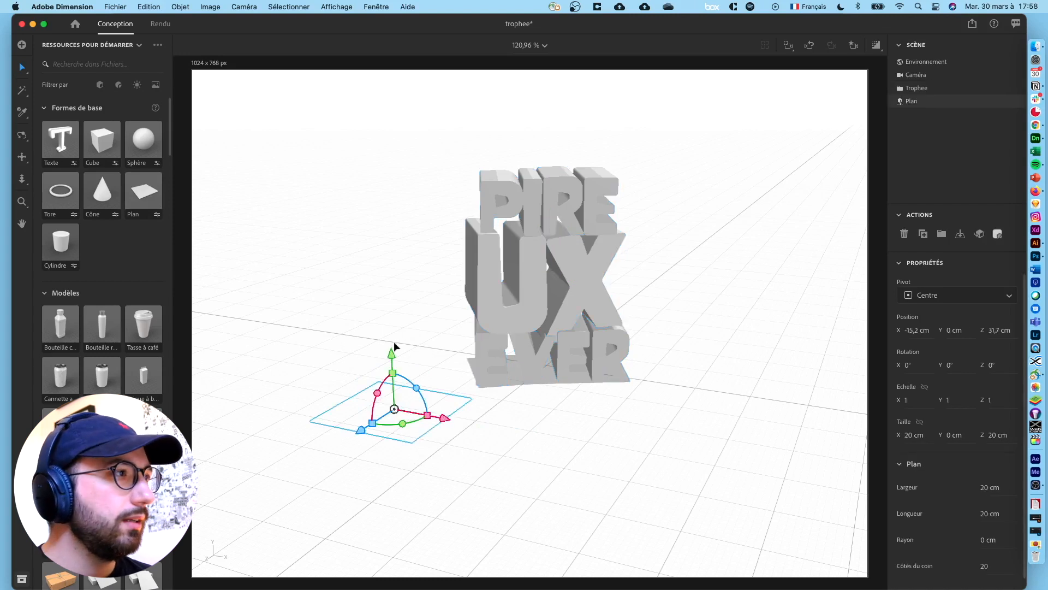
pyautogui.moveTo(393, 355); pyautogui.dragTo(390, 351)
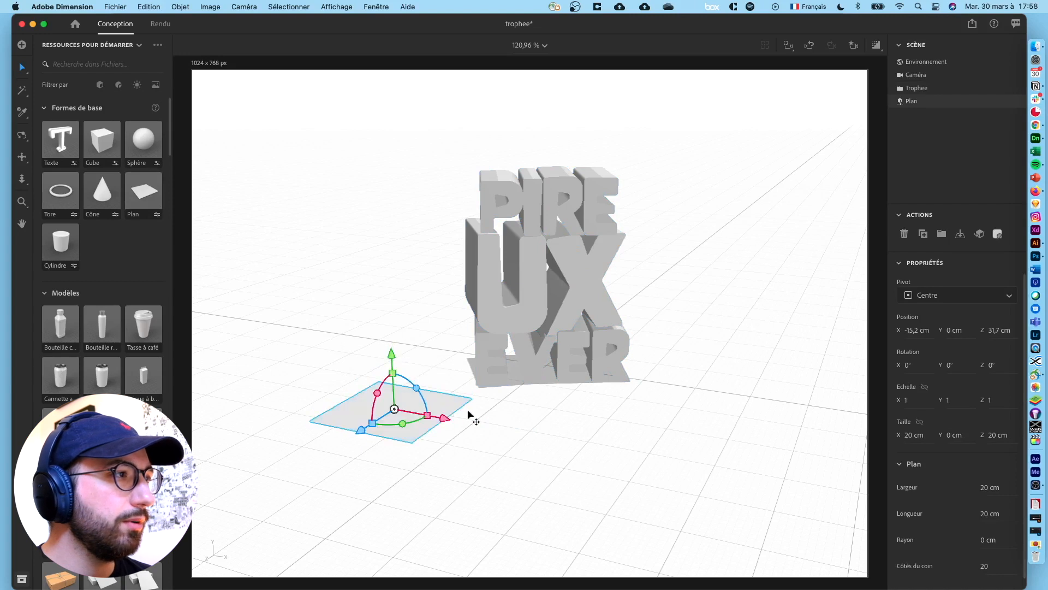
pyautogui.click(926, 331)
pyautogui.write('0')
pyautogui.press('Tab')
pyautogui.press('Tab')
pyautogui.write('0')
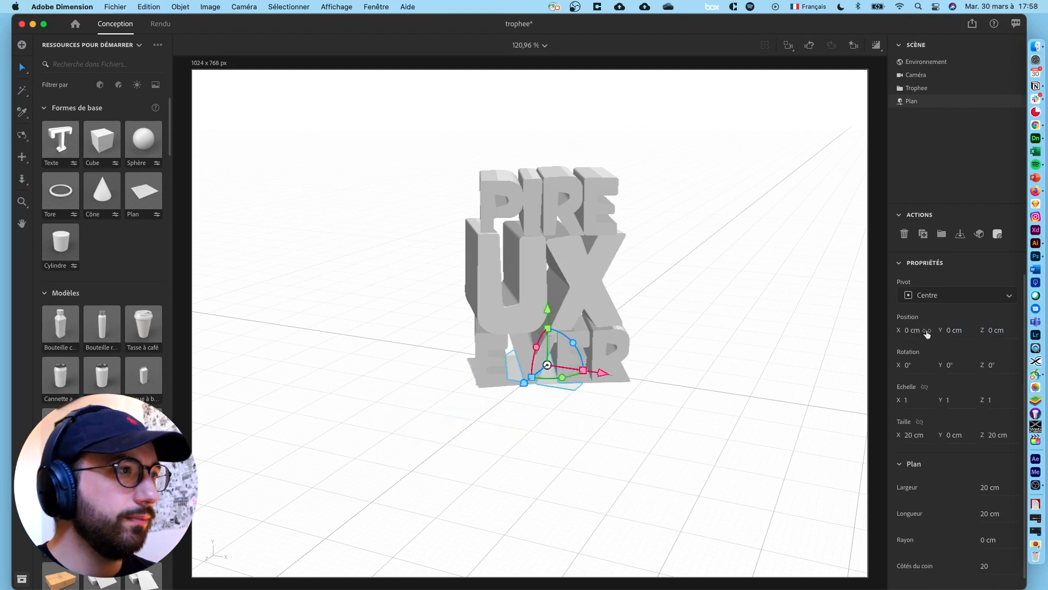
# Set the plane's X and Z size to 100 cm each
pyautogui.click(922, 433)
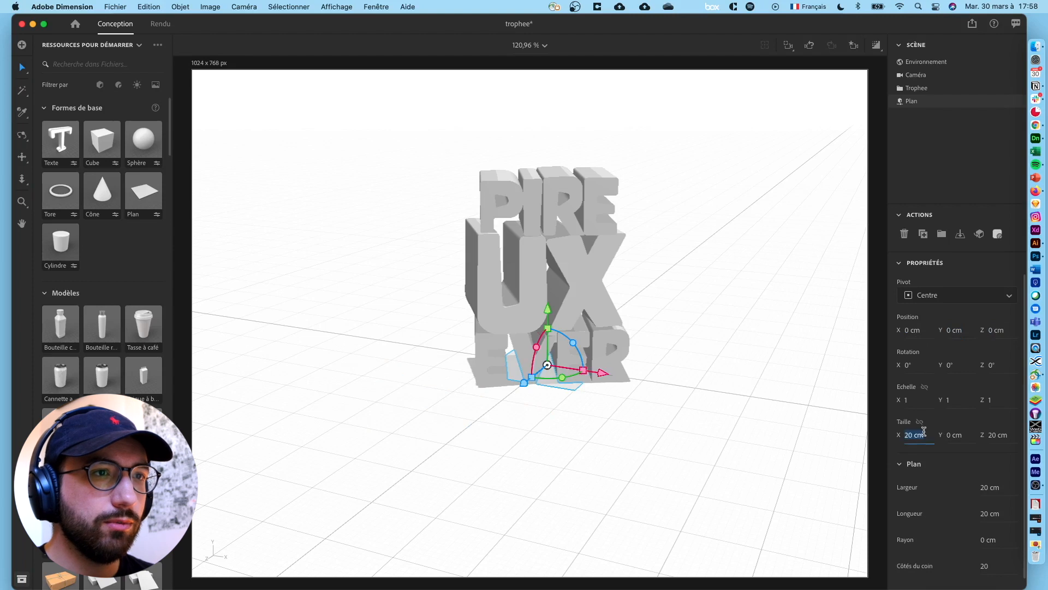
pyautogui.write('100')
pyautogui.press('Tab')
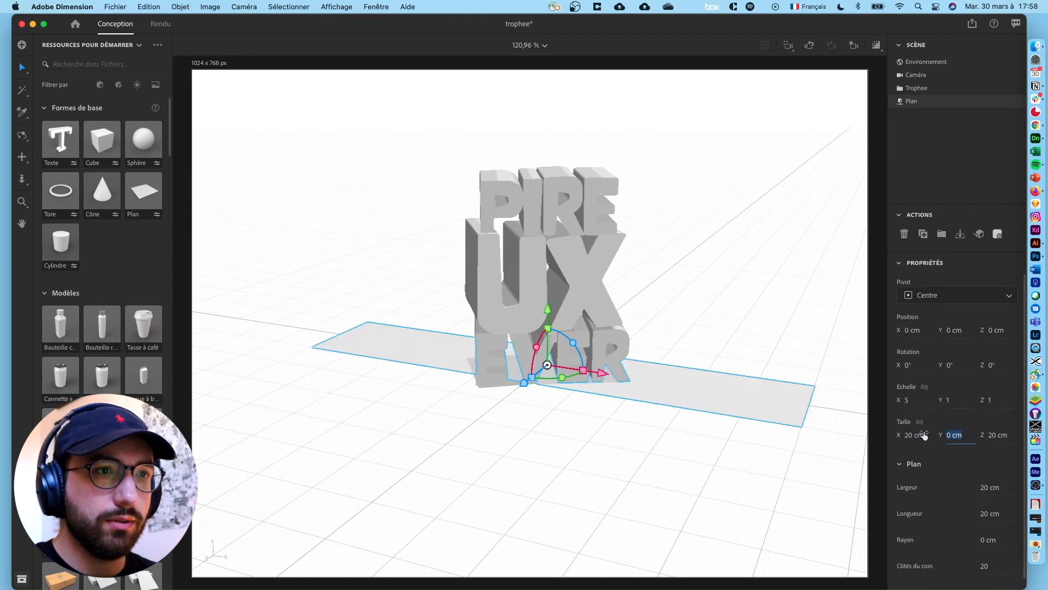
pyautogui.press('Tab')
pyautogui.write('100')
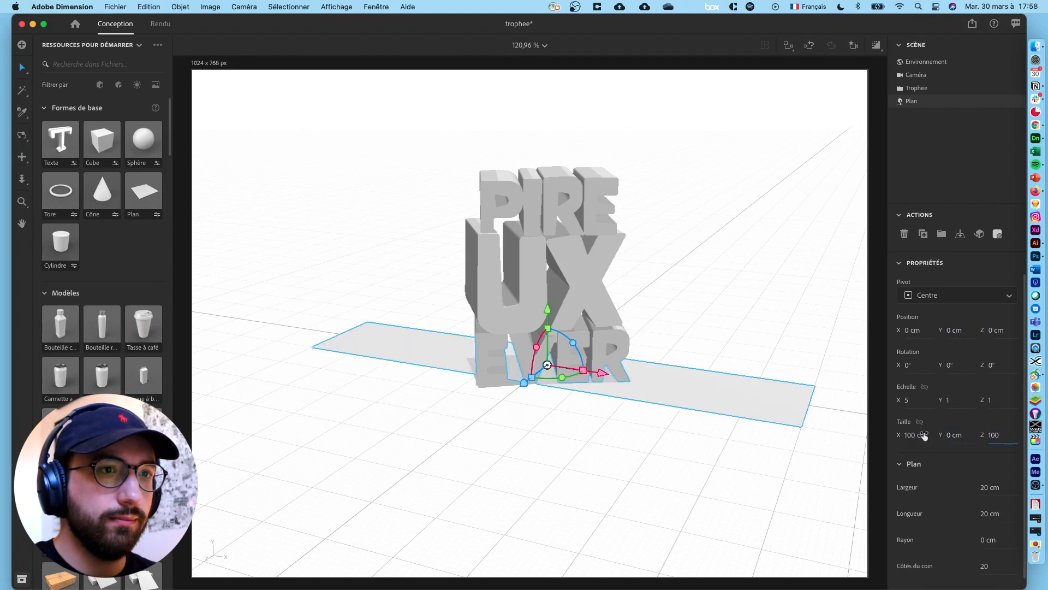
pyautogui.press('Return')
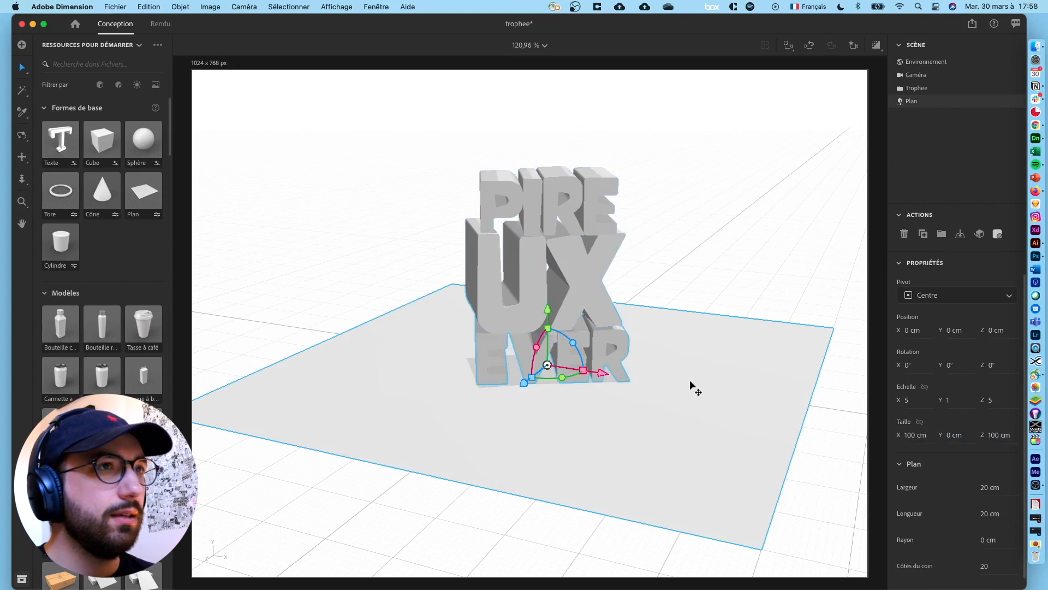
pyautogui.scroll(-3, 676, 356)
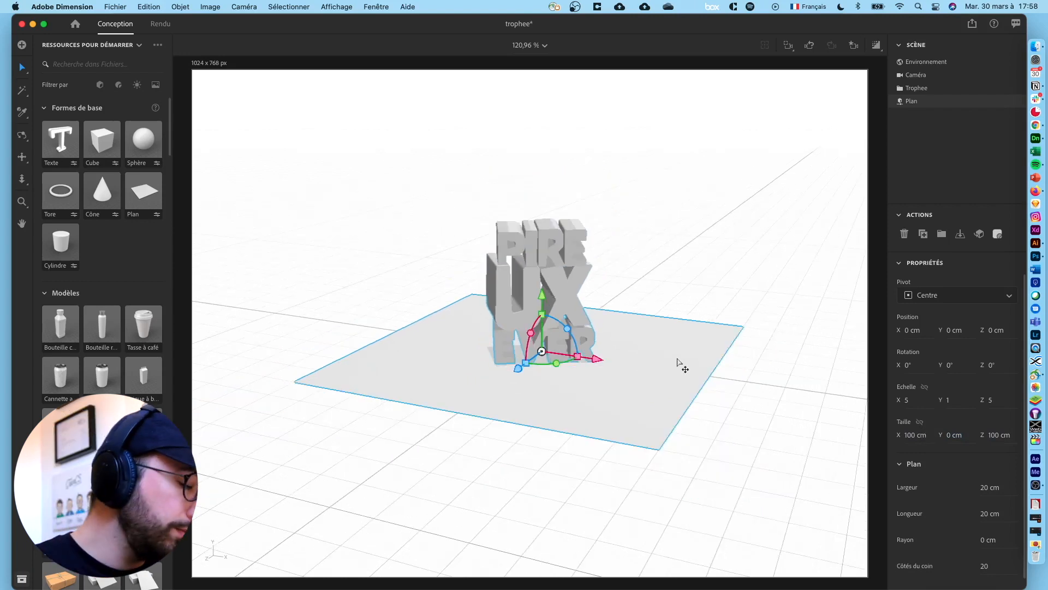
# Duplicate the floor plane and set the copy's pivot to Bas
pyautogui.press('super+d')
pyautogui.click(945, 294)
pyautogui.click(923, 348)
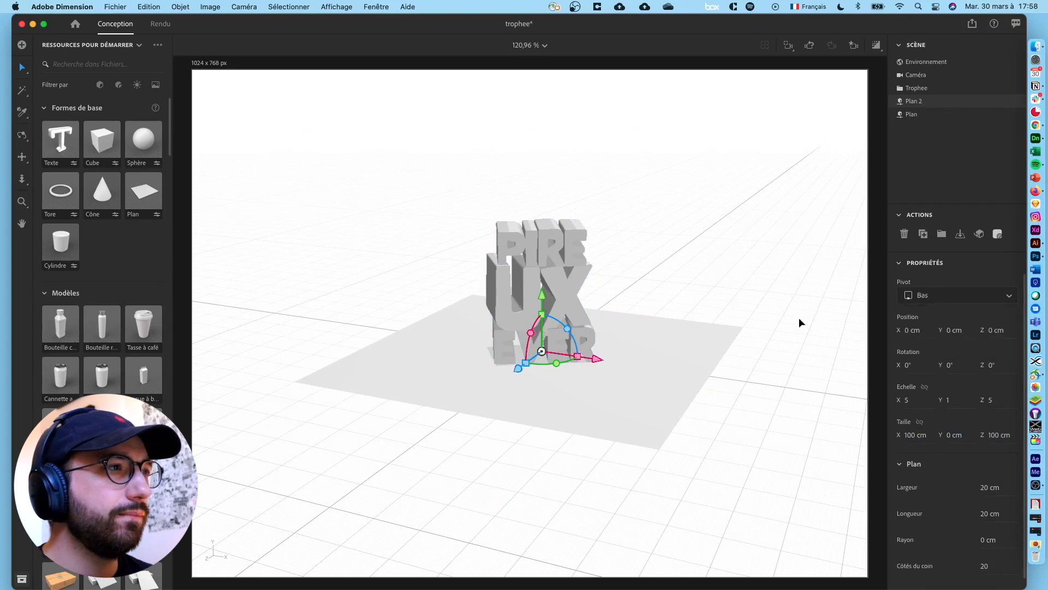
# Rotate the copied plane 90° upright and move it to the floor's back edge, at Y 50 cm and about Z -49.5 cm
pyautogui.moveTo(531, 333); pyautogui.dragTo(545, 114)
pyautogui.moveTo(712, 398); pyautogui.dragTo(559, 403, button='right')
pyautogui.moveTo(623, 190); pyautogui.dragTo(830, 225)
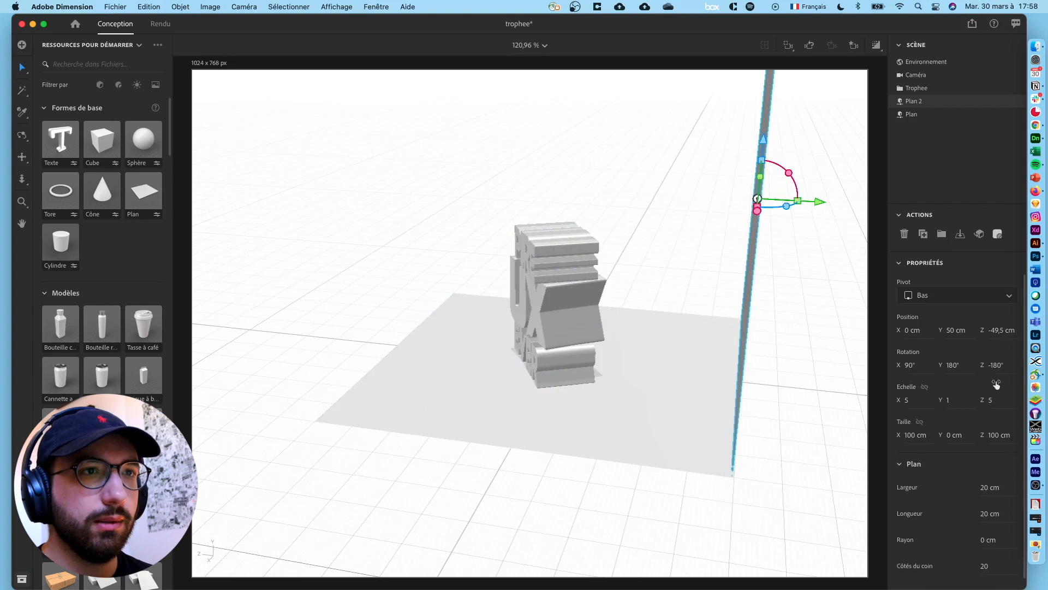
# Set the back wall's Z position to exactly -50 cm
pyautogui.click(1004, 331)
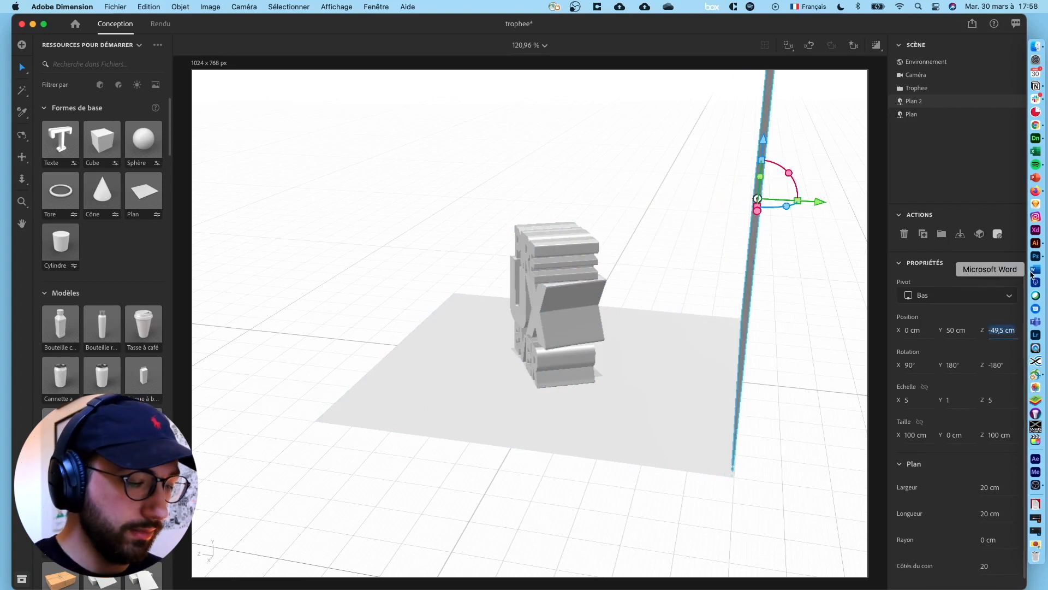
pyautogui.write('50')
pyautogui.press('Return')
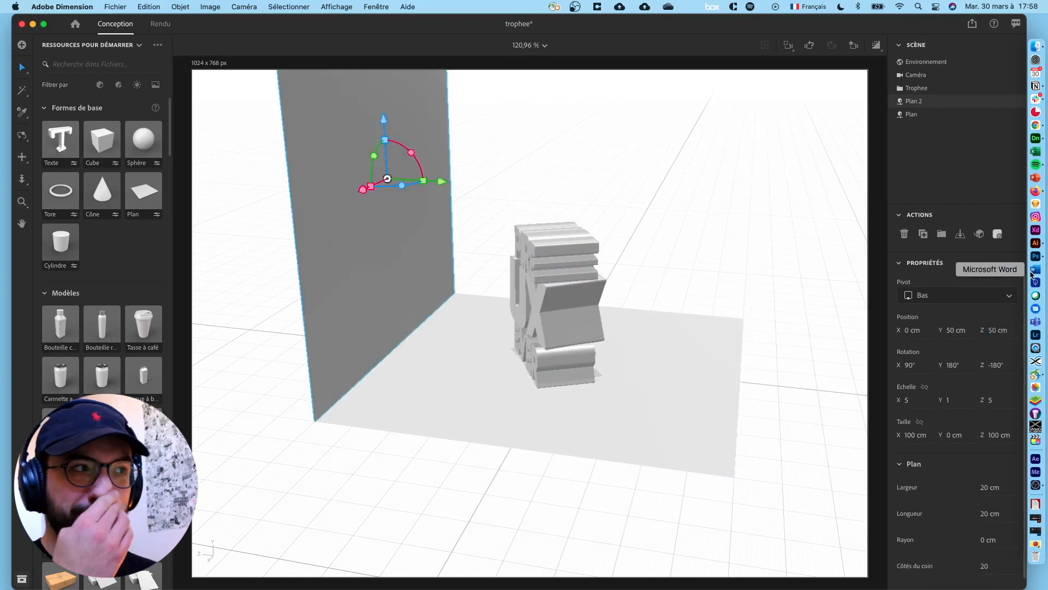
pyautogui.click(995, 331)
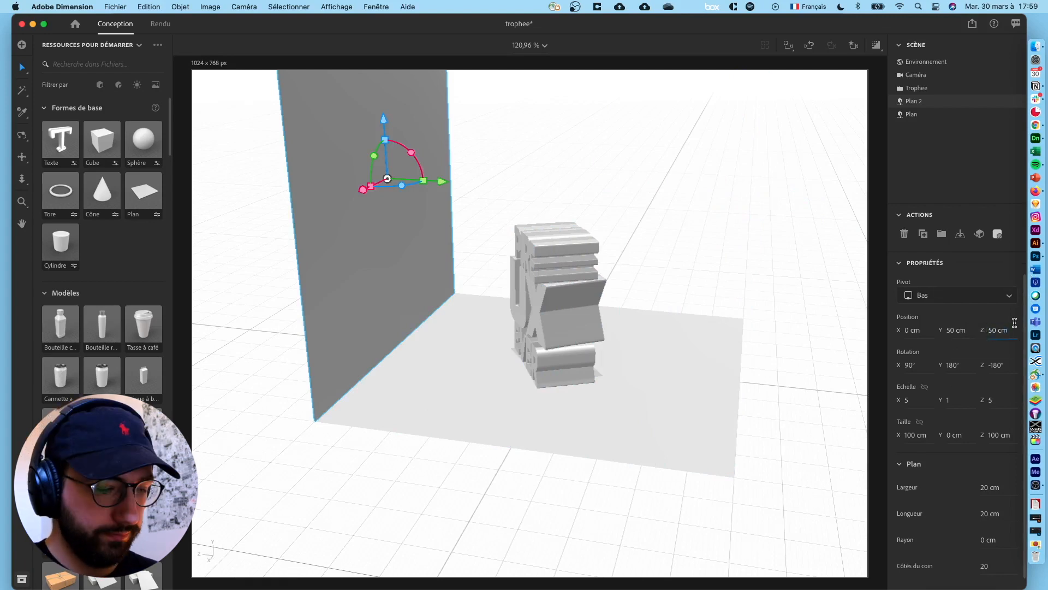
pyautogui.write('-')
pyautogui.press('Return')
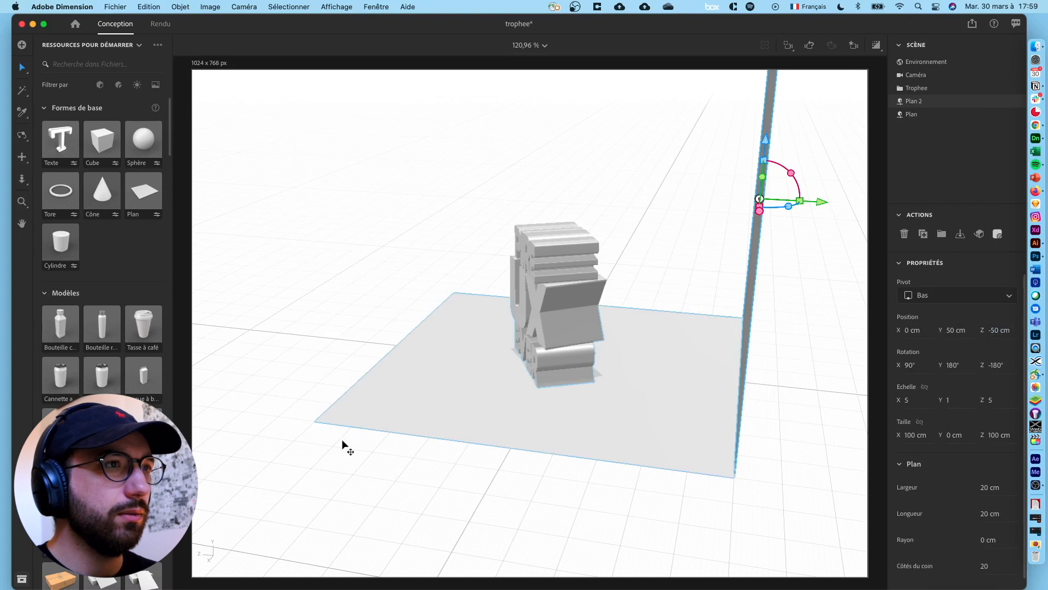
# Duplicate the back wall, turn the copy 90° and move it to the floor's left edge at about X -49.8 cm, Z -0.8 cm
pyautogui.moveTo(293, 326); pyautogui.dragTo(462, 322, button='right')
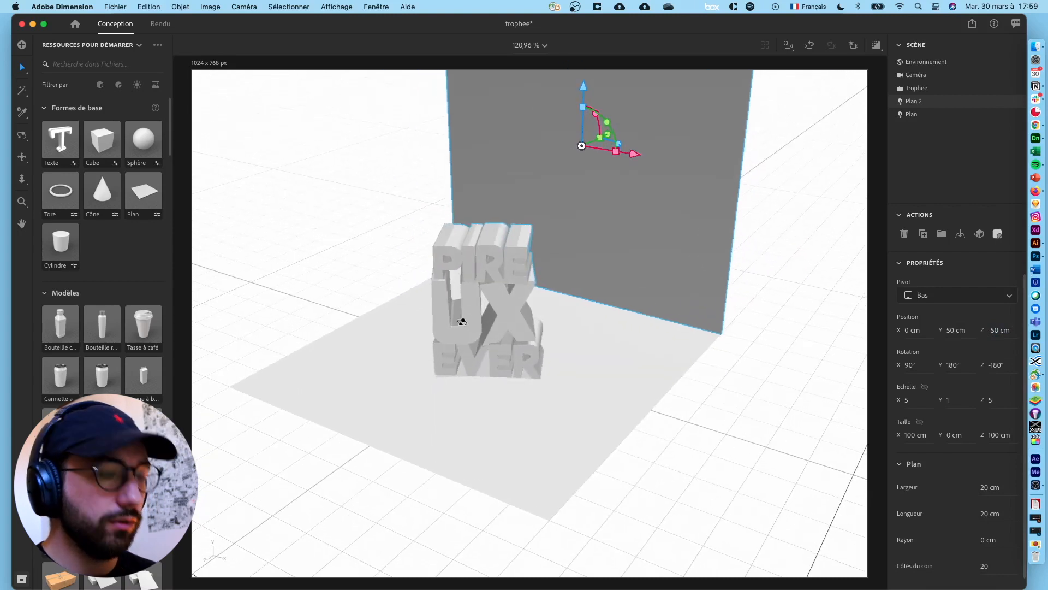
pyautogui.press('super+d')
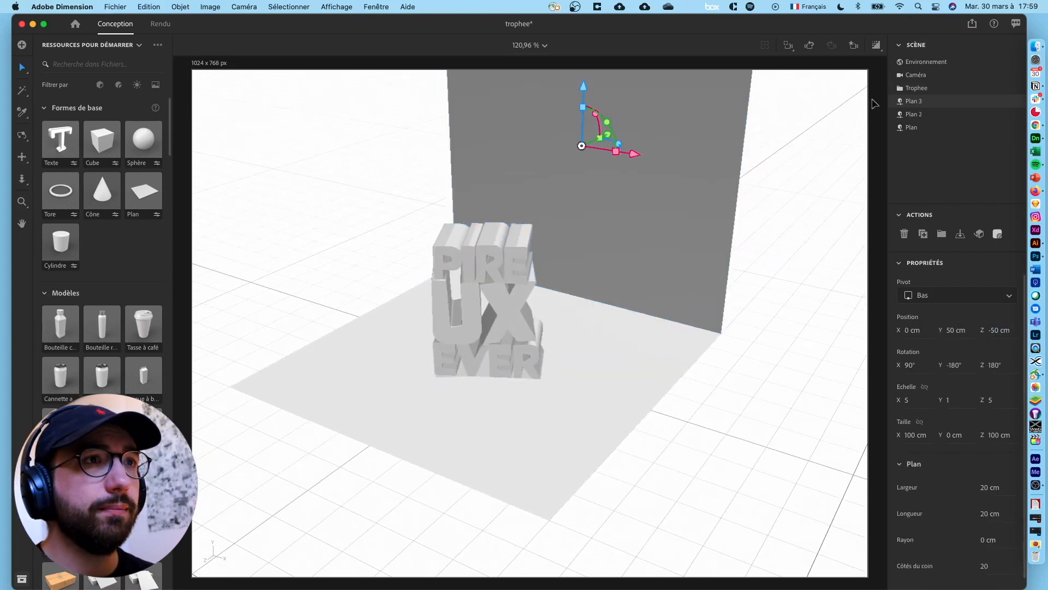
pyautogui.moveTo(621, 142); pyautogui.dragTo(666, 203)
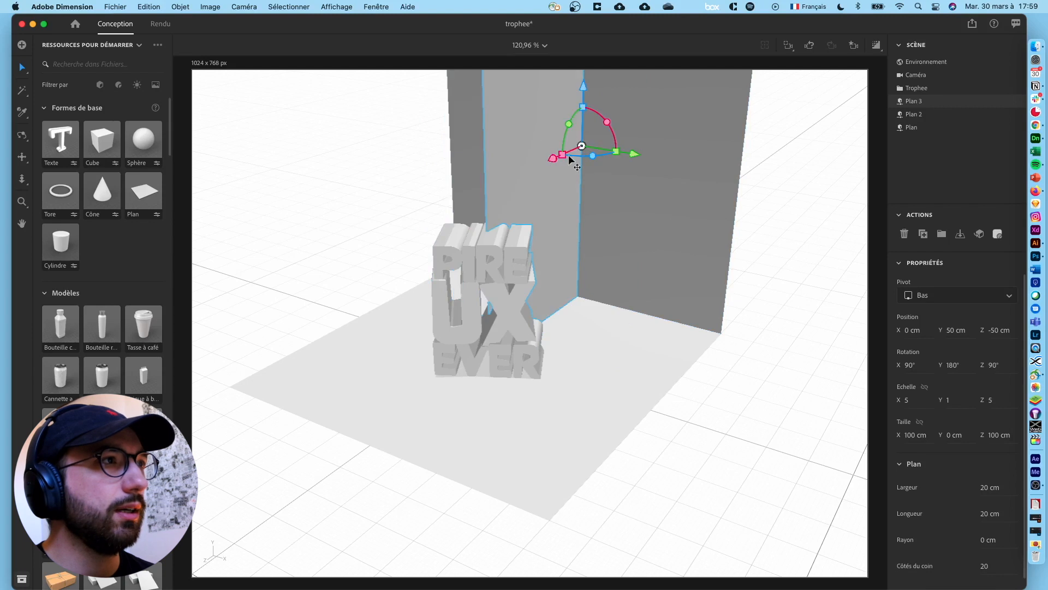
pyautogui.moveTo(639, 156); pyautogui.dragTo(299, 204)
# Set the side wall's X position to -50 cm and its Z position to 0 cm
pyautogui.click(918, 329)
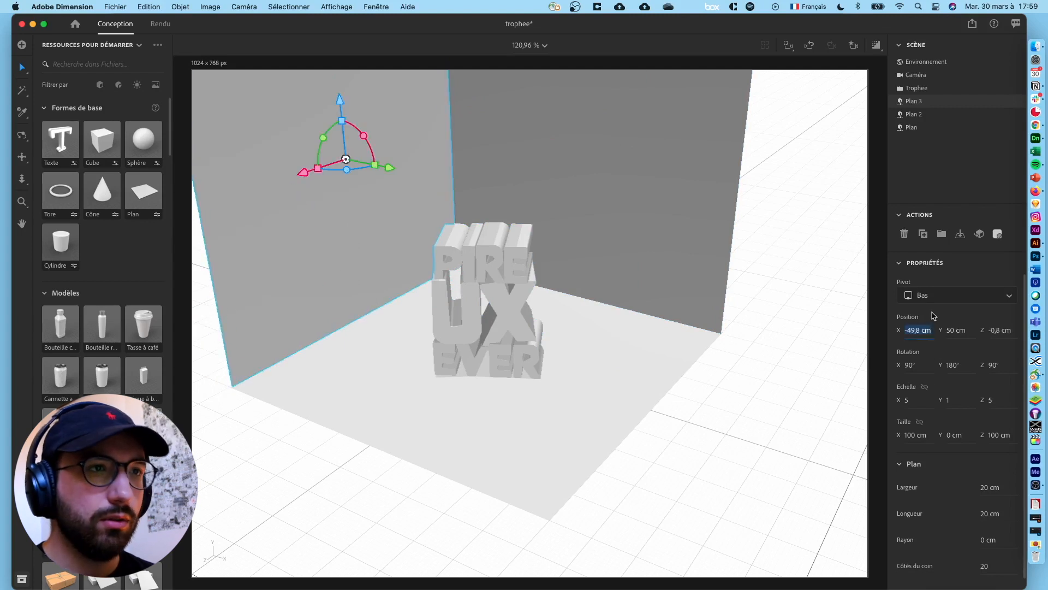
pyautogui.write('50')
pyautogui.press('Tab')
pyautogui.press('Tab')
pyautogui.write('0')
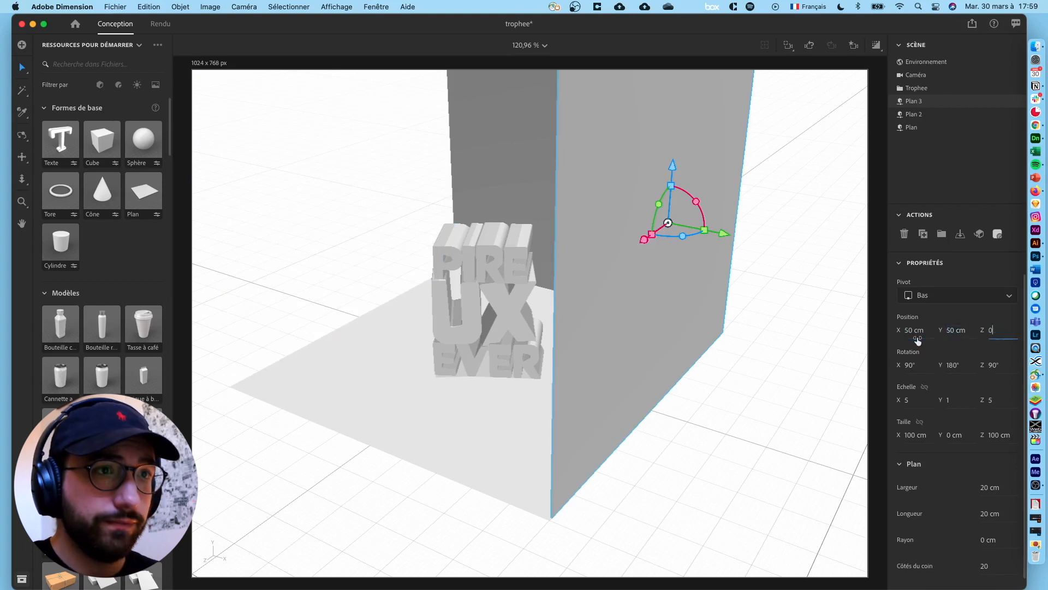
pyautogui.press('Return')
pyautogui.click(917, 338)
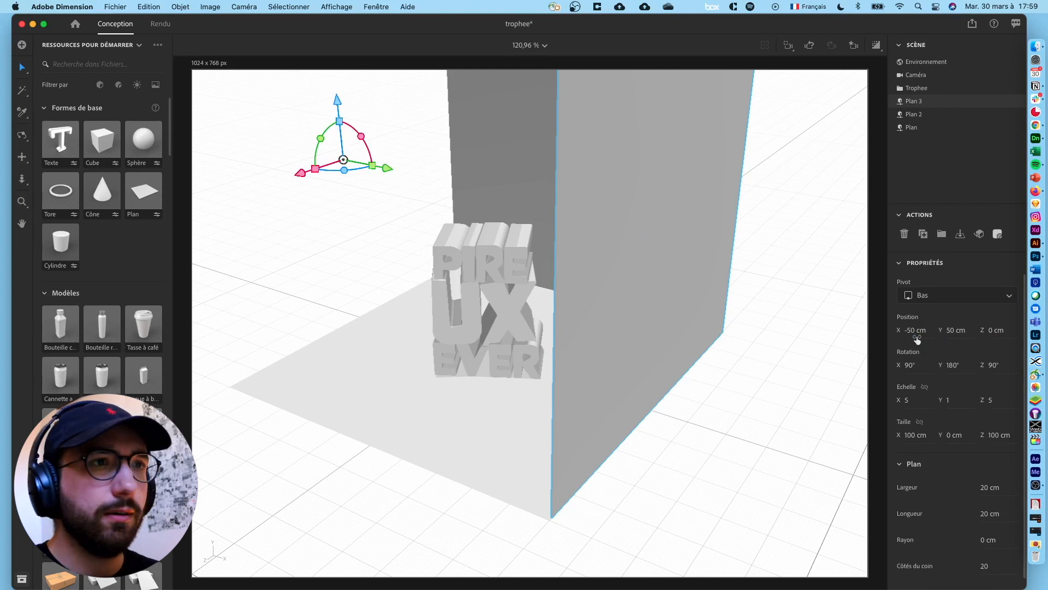
# Try a Y position of 0 cm for the side wall and undo the change
pyautogui.click(964, 331)
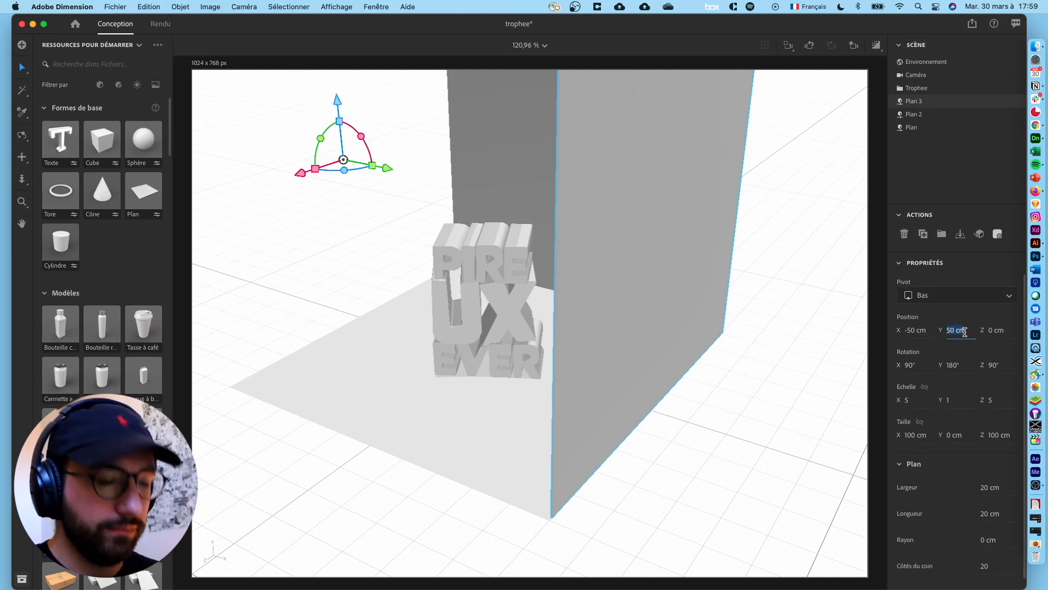
pyautogui.press('Return')
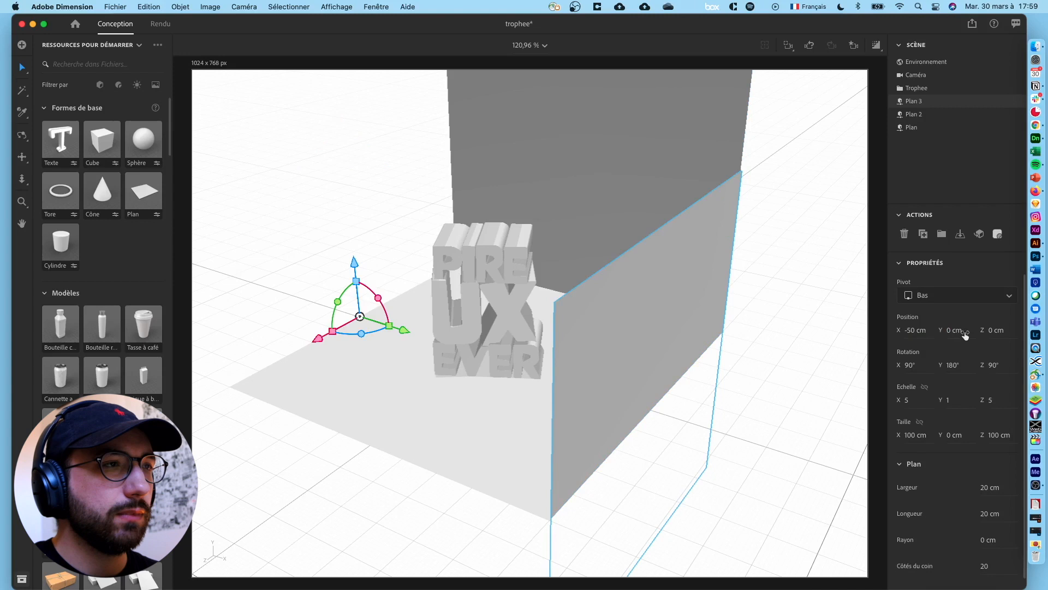
pyautogui.press('super+z')
# Move the side wall back to the floor's left edge and set its X position to -150 cm
pyautogui.moveTo(386, 168); pyautogui.dragTo(165, 102)
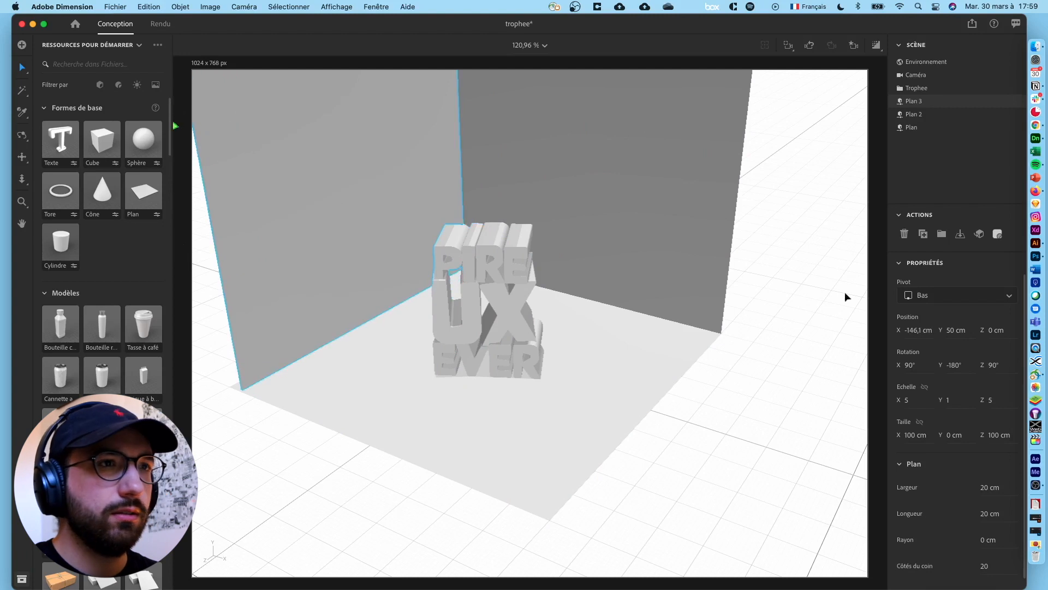
pyautogui.moveTo(318, 490); pyautogui.dragTo(311, 233, button='right')
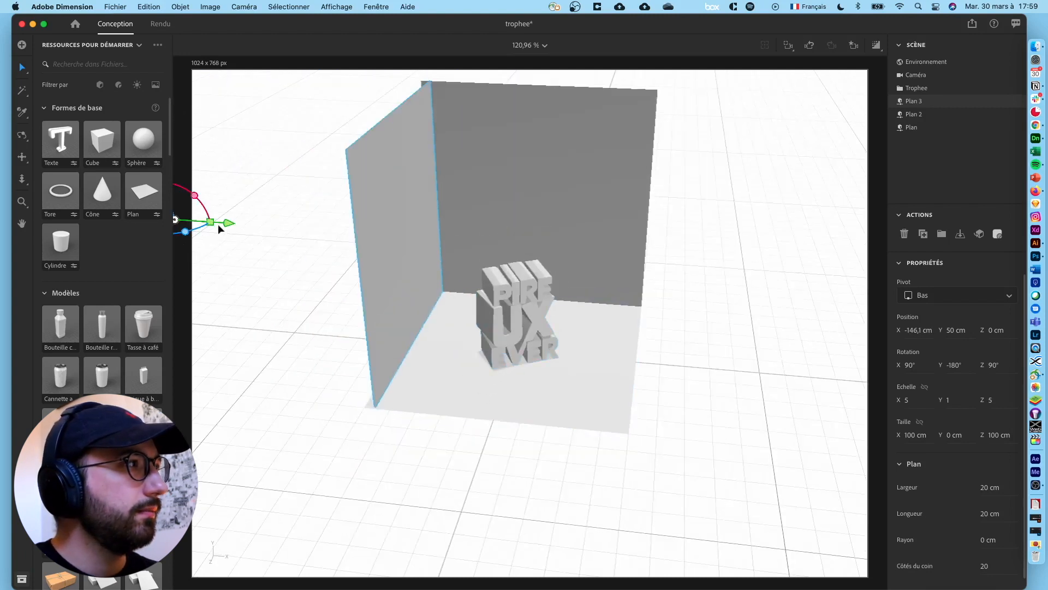
pyautogui.moveTo(225, 225); pyautogui.dragTo(218, 227)
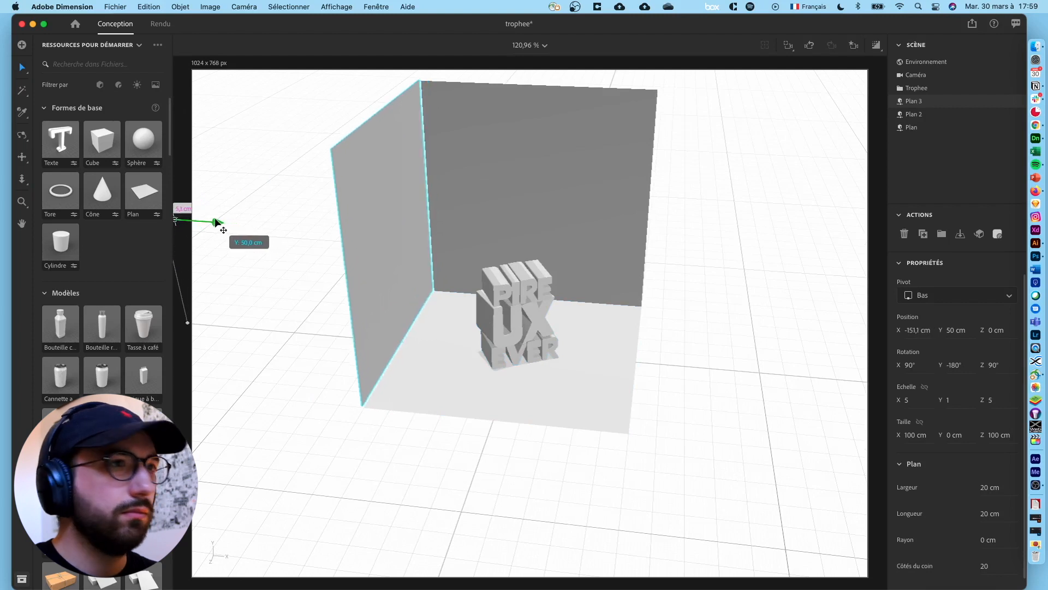
pyautogui.click(917, 329)
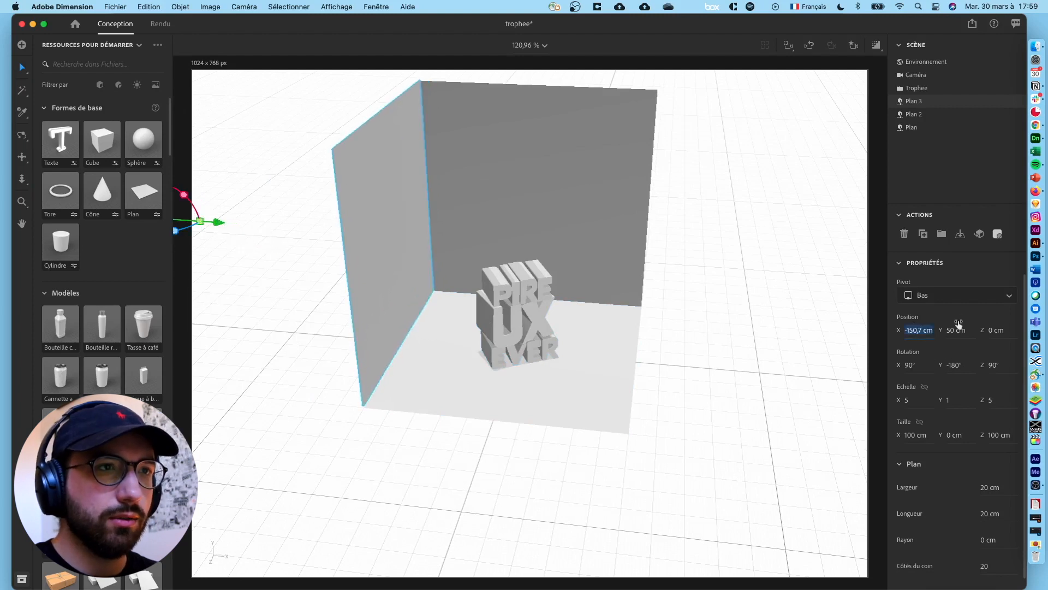
pyautogui.write('-150')
pyautogui.press('Return')
# Move the Trophee group back toward the corner formed by the two walls
pyautogui.keyDown('alt'); pyautogui.moveTo(664, 440); pyautogui.dragTo(560, 405); pyautogui.keyUp('alt')
pyautogui.moveTo(560, 405); pyautogui.dragTo(589, 416, button='right')
pyautogui.scroll(2, 539, 312)
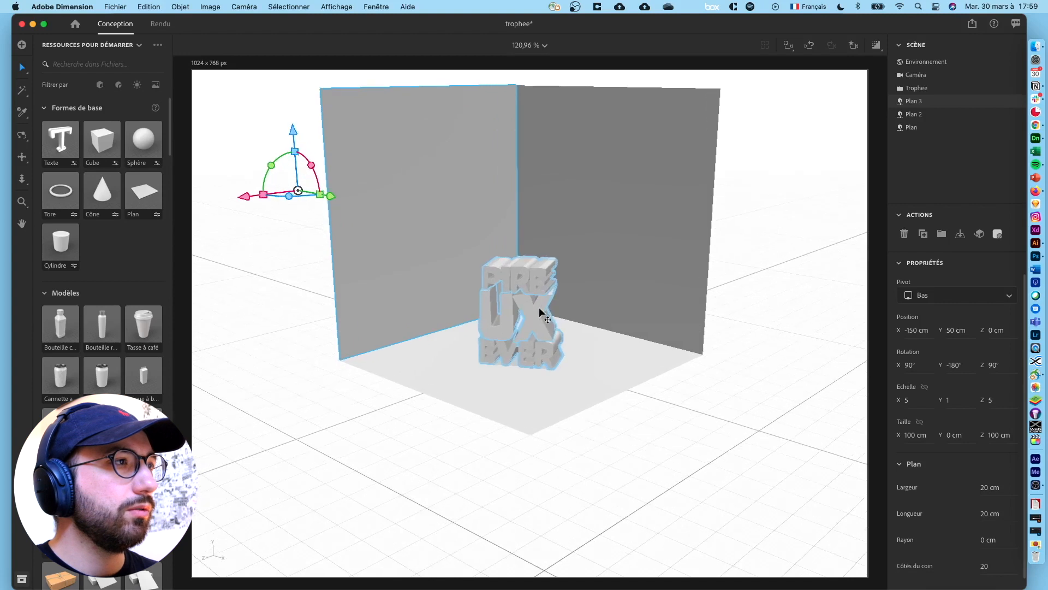
pyautogui.scroll(5, 540, 312)
pyautogui.moveTo(501, 480)
pyautogui.keyDown('alt'); pyautogui.mouseDown()
pyautogui.moveTo(515, 450)
pyautogui.moveTo(508, 484)
pyautogui.moveTo(519, 461)
pyautogui.moveTo(535, 461)
pyautogui.moveTo(508, 474)
pyautogui.mouseUp(); pyautogui.keyUp('alt')
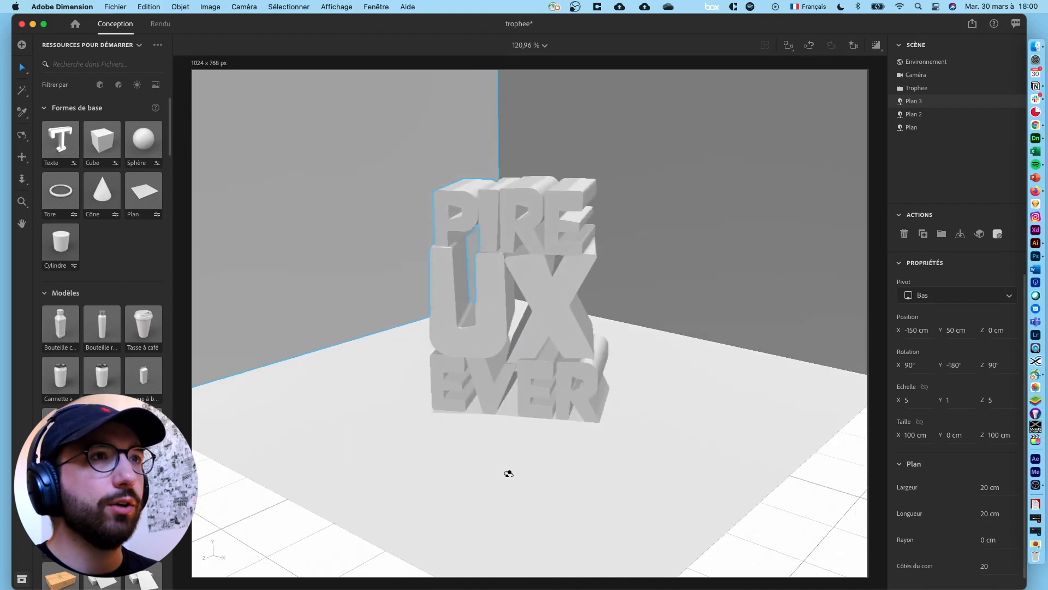
pyautogui.click(931, 89)
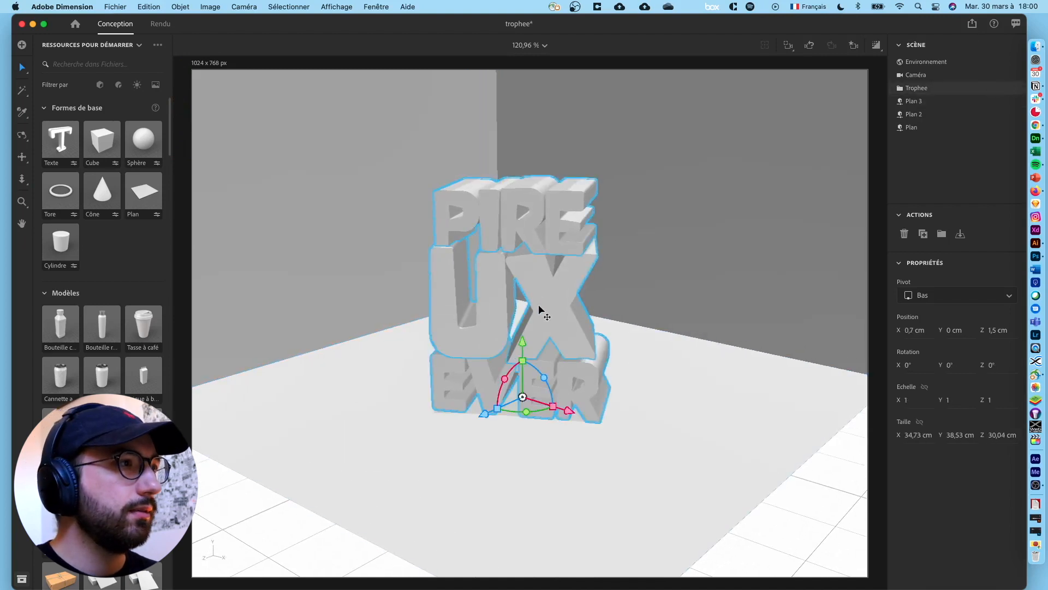
pyautogui.moveTo(557, 334); pyautogui.dragTo(473, 404)
# Scale the floor plane to about 304 cm on X and Z, and combine it with both walls in a locked group
pyautogui.keyDown('alt'); pyautogui.moveTo(494, 472); pyautogui.dragTo(559, 458); pyautogui.keyUp('alt')
pyautogui.scroll(-5, 457, 470)
pyautogui.click(915, 128)
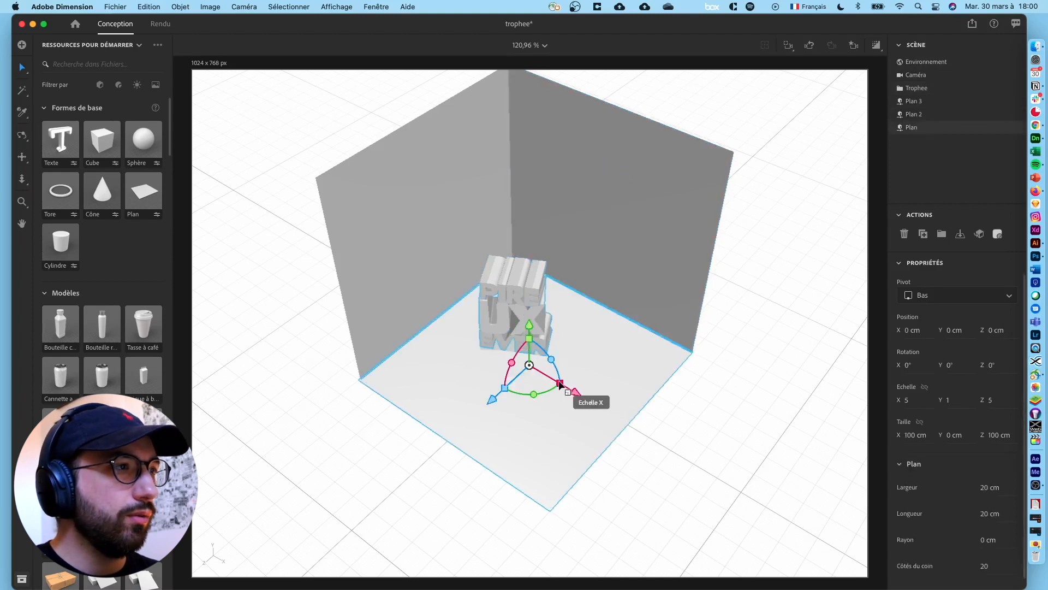
pyautogui.moveTo(559, 384); pyautogui.dragTo(604, 437)
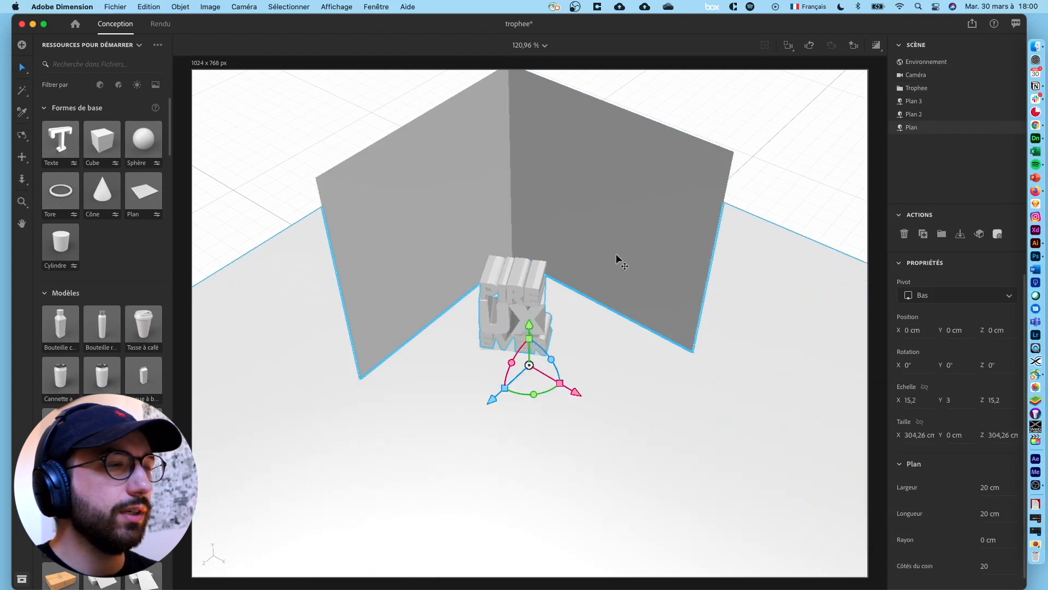
pyautogui.click(945, 109)
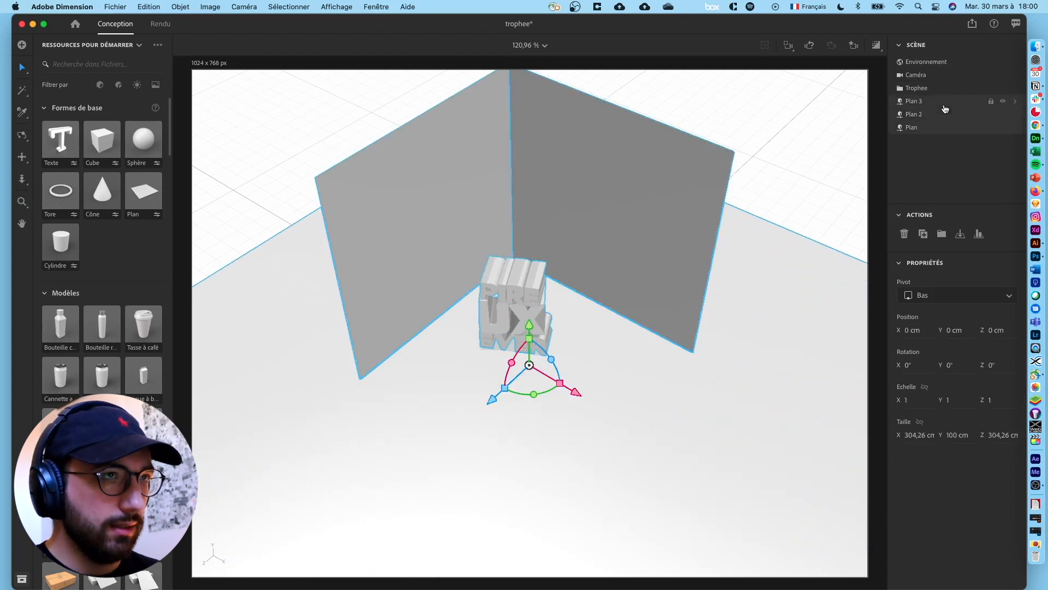
pyautogui.press('super+g')
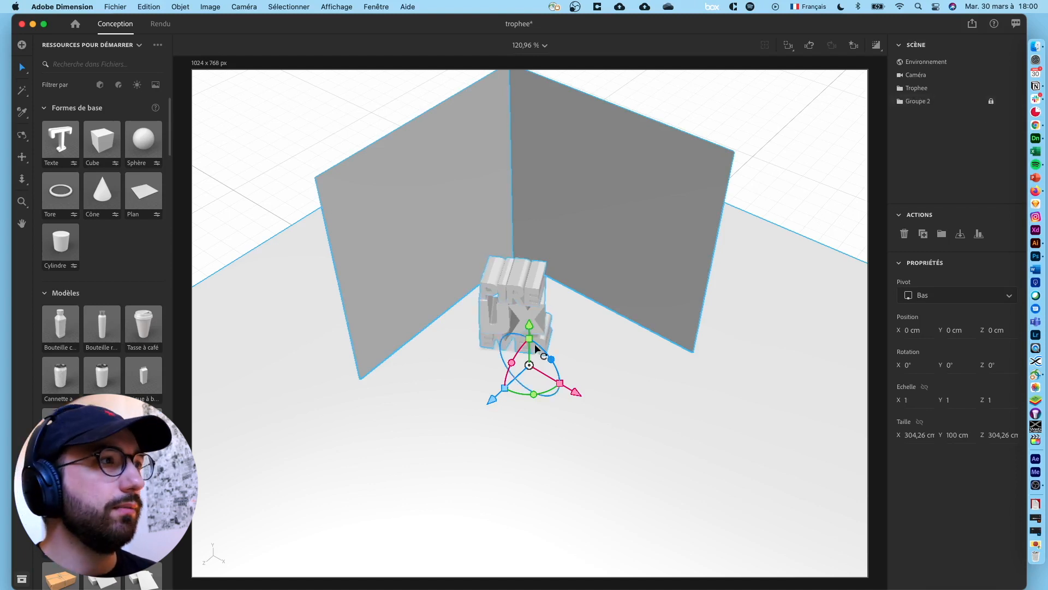
# Move the Trophee group on the floor to about X 3 cm, Z 4.7 cm
pyautogui.moveTo(536, 346); pyautogui.dragTo(548, 247, button='right')
pyautogui.moveTo(517, 402)
pyautogui.mouseDown()
pyautogui.moveTo(521, 391)
pyautogui.moveTo(538, 403)
pyautogui.mouseUp()
pyautogui.scroll(5, 533, 398)
# Apply the Or poli material to all letters of the Trophee group
pyautogui.moveTo(526, 393); pyautogui.dragTo(513, 490, button='right')
pyautogui.scroll(5, 521, 505)
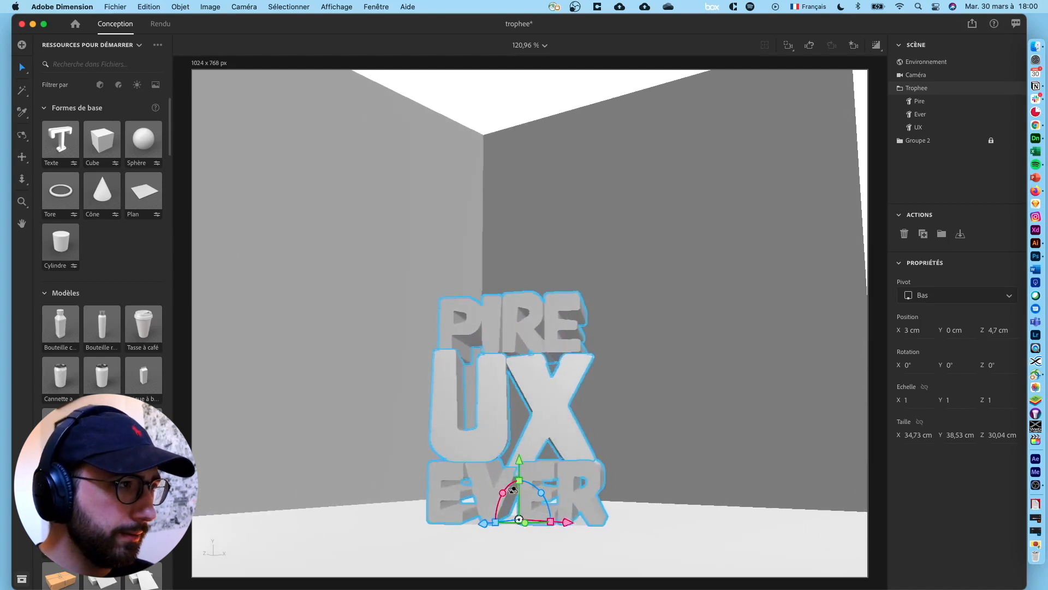
pyautogui.scroll(3, 511, 502)
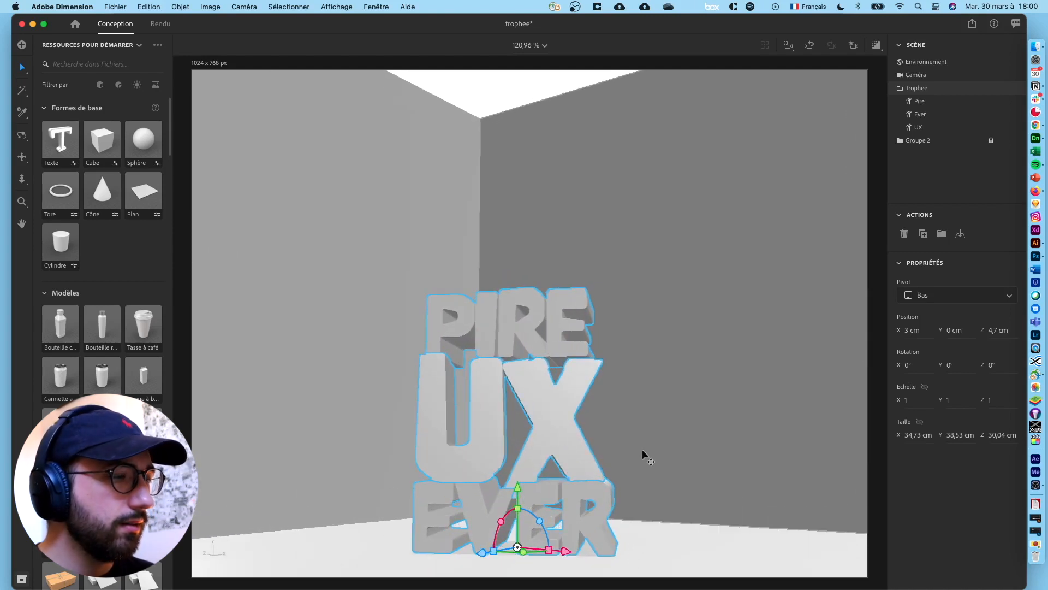
pyautogui.moveTo(634, 431); pyautogui.dragTo(640, 389, button='middle')
pyautogui.moveTo(645, 418); pyautogui.dragTo(631, 442, button='right')
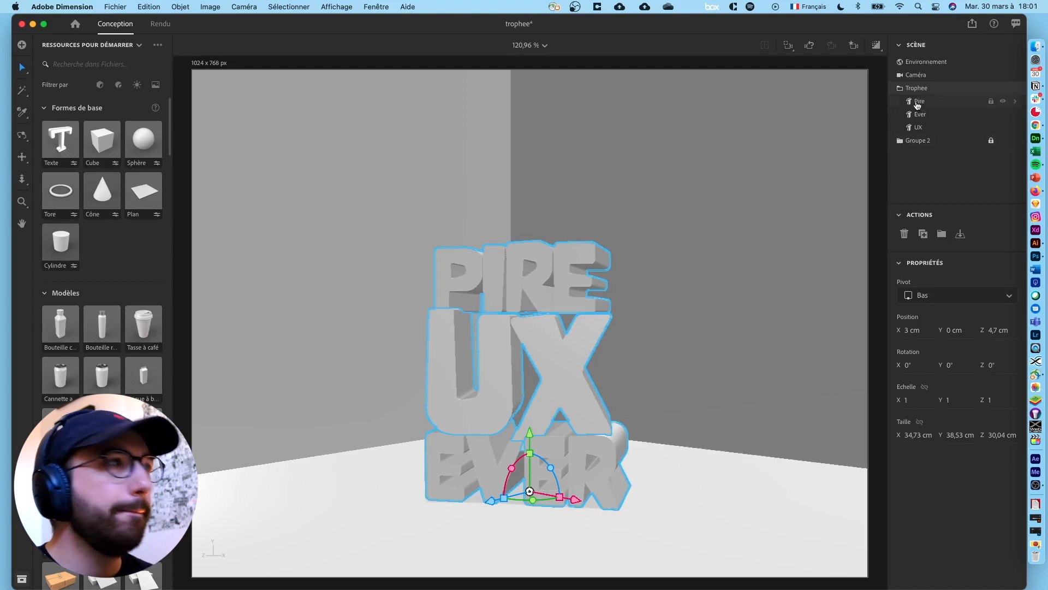
pyautogui.scroll(-15, 131, 302)
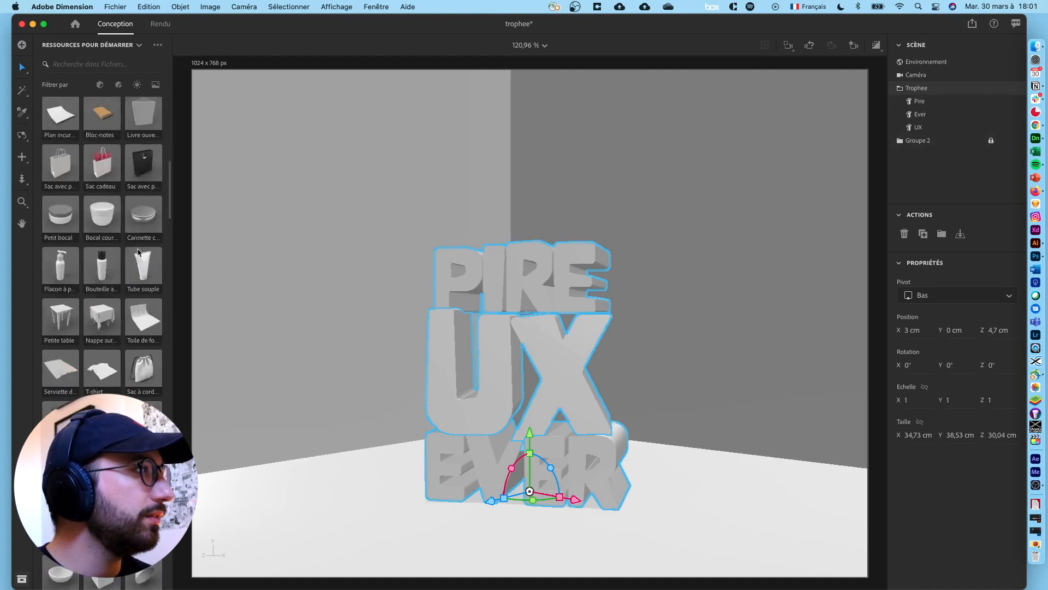
pyautogui.scroll(-10, 133, 243)
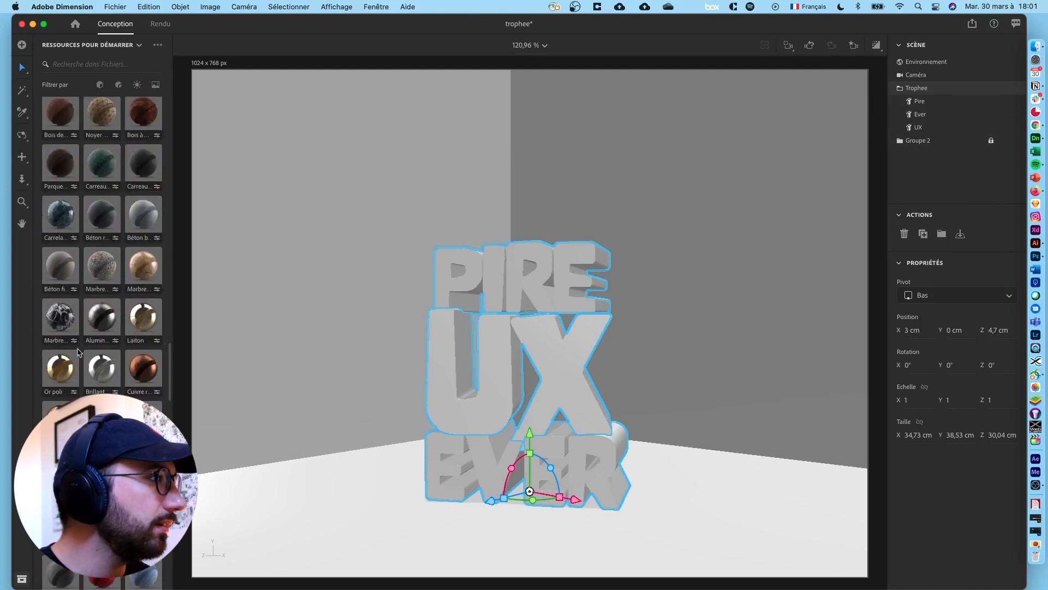
pyautogui.moveTo(53, 377); pyautogui.dragTo(474, 294)
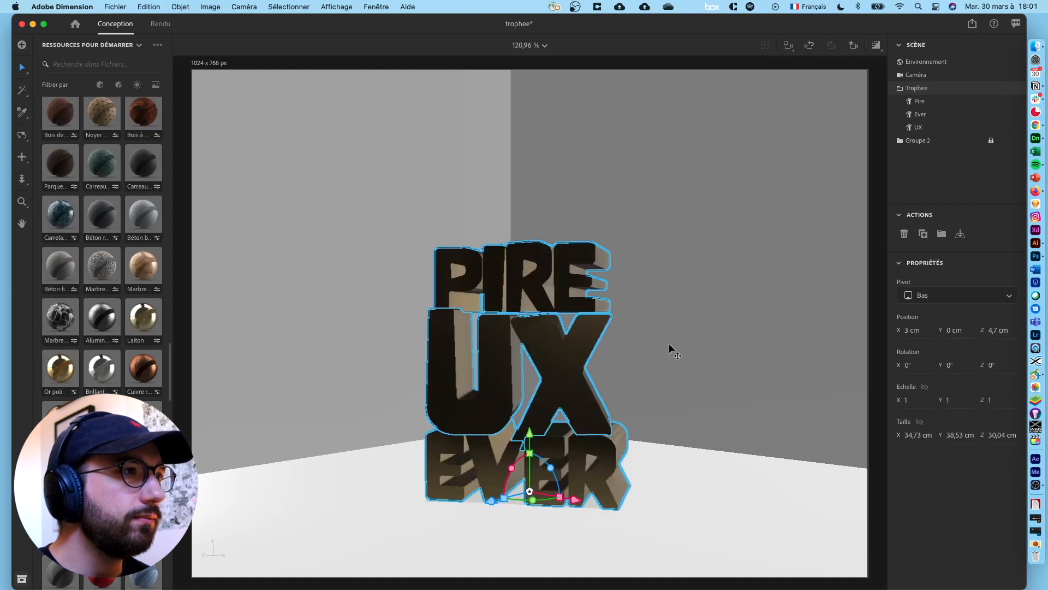
# Rotate the Trophee group to 24° about its Y axis
pyautogui.moveTo(674, 356)
pyautogui.keyDown('alt'); pyautogui.mouseDown()
pyautogui.moveTo(697, 393)
pyautogui.moveTo(641, 428)
pyautogui.moveTo(657, 382)
pyautogui.moveTo(727, 370)
pyautogui.moveTo(674, 365)
pyautogui.mouseUp(); pyautogui.keyUp('alt')
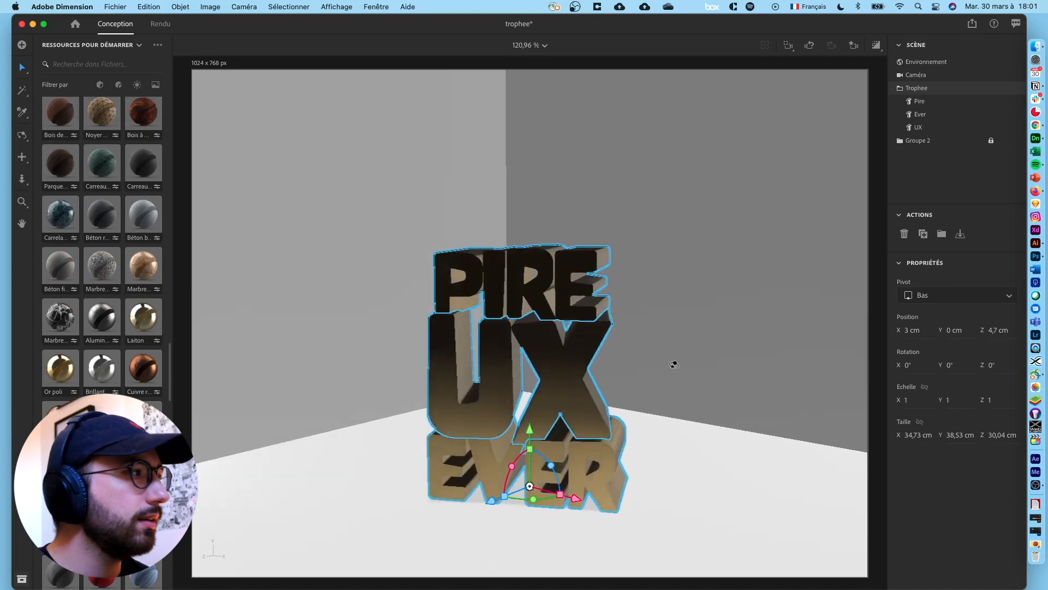
pyautogui.moveTo(675, 364); pyautogui.dragTo(670, 360, button='right')
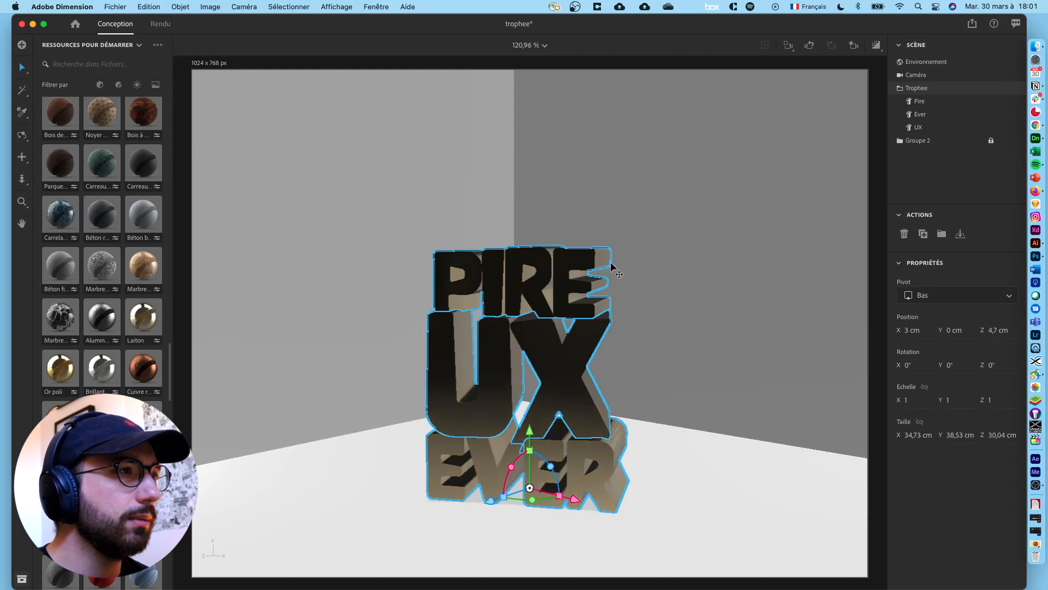
pyautogui.moveTo(691, 290)
pyautogui.mouseDown(button='right')
pyautogui.moveTo(712, 321)
pyautogui.moveTo(706, 272)
pyautogui.moveTo(700, 286)
pyautogui.mouseUp(button='right')
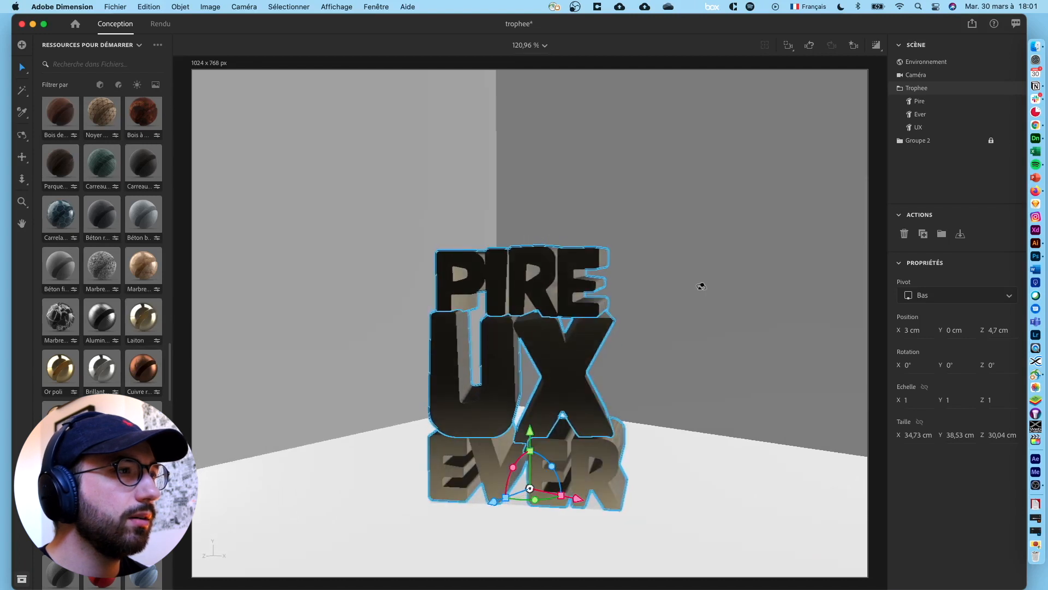
pyautogui.moveTo(534, 501)
pyautogui.mouseDown()
pyautogui.moveTo(552, 503)
pyautogui.moveTo(550, 494)
pyautogui.mouseUp()
pyautogui.moveTo(549, 494); pyautogui.dragTo(535, 487, button='right')
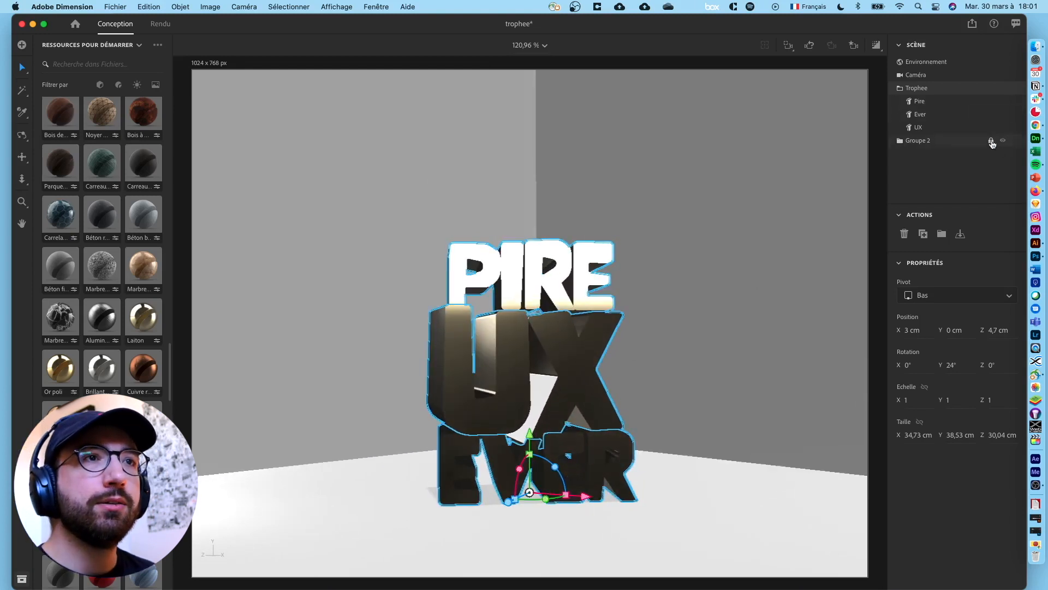
# Unlock the floor-and-walls group and apply the light grey Béton b... Substance material to it
pyautogui.click(956, 143)
pyautogui.click(902, 142)
pyautogui.scroll(5, 80, 310)
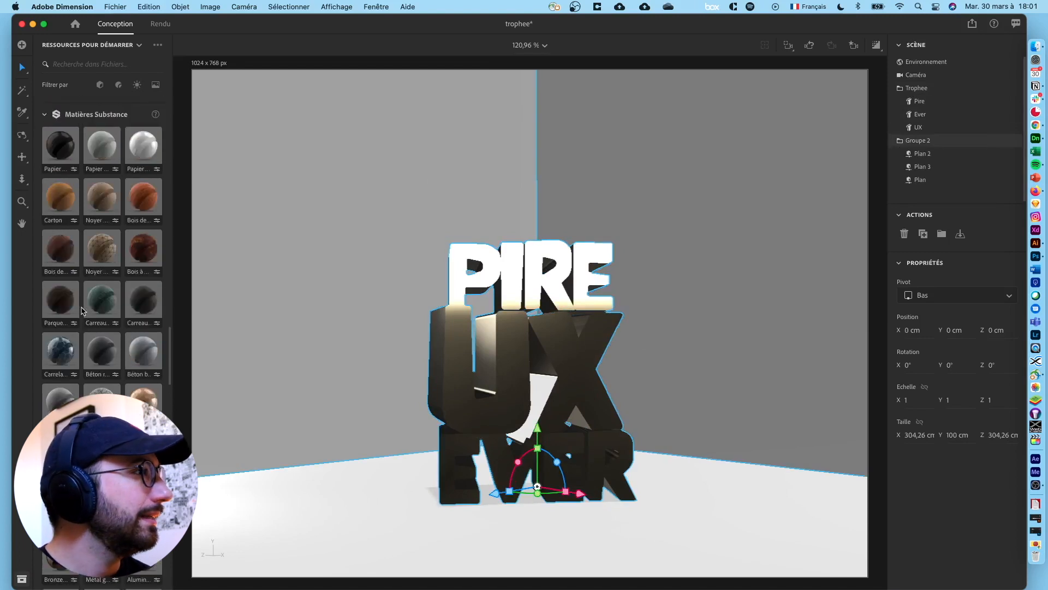
pyautogui.moveTo(140, 360); pyautogui.dragTo(921, 142)
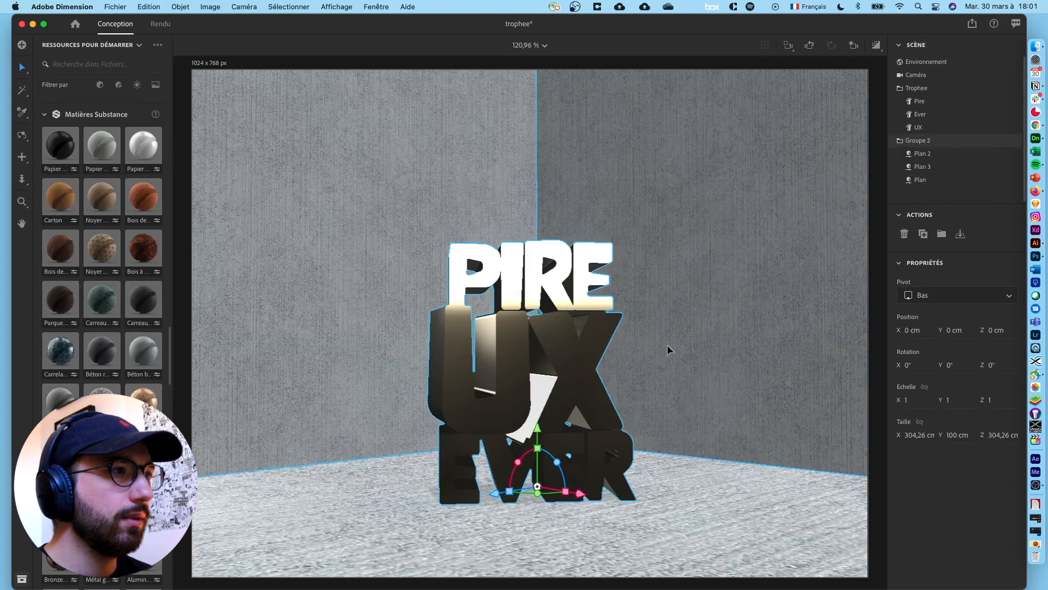
pyautogui.moveTo(669, 348); pyautogui.dragTo(728, 281, button='right')
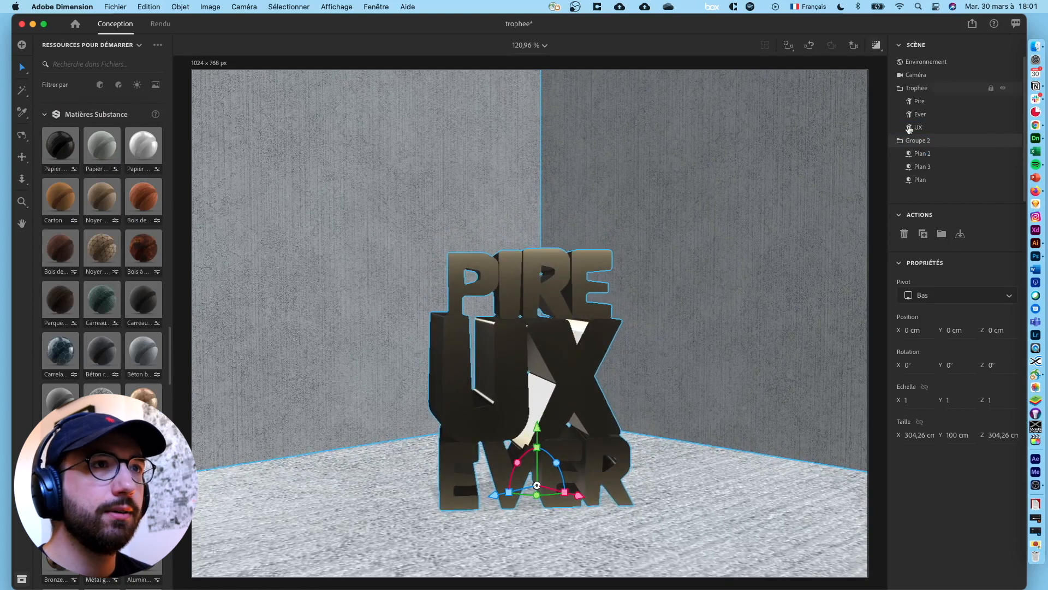
# Deselect everything and preview the rendered look of the gold letters in the concrete corner, then switch the preview off
pyautogui.click(946, 189)
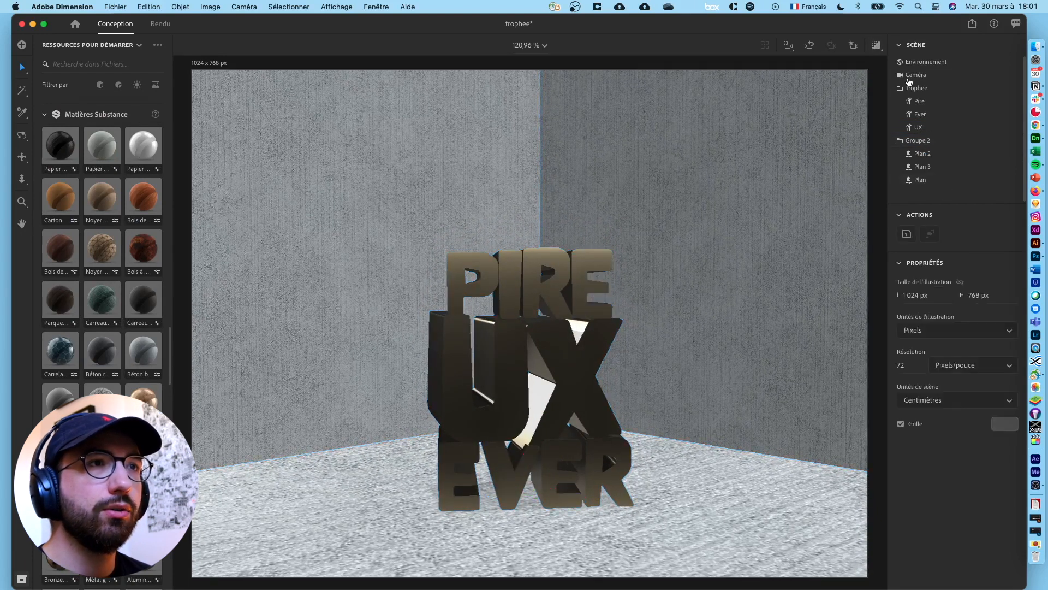
pyautogui.click(875, 46)
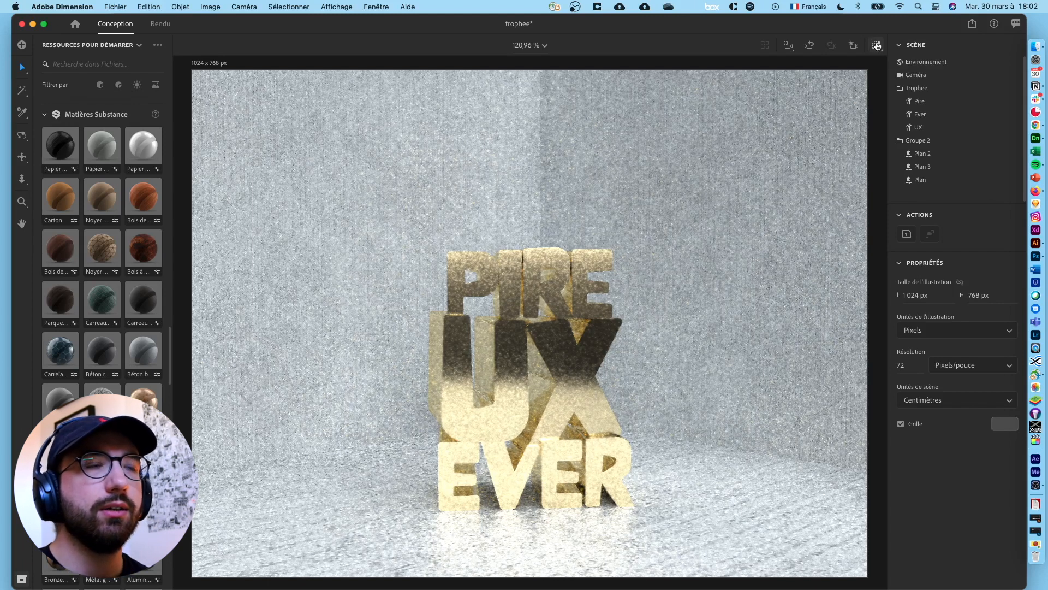
pyautogui.click(876, 46)
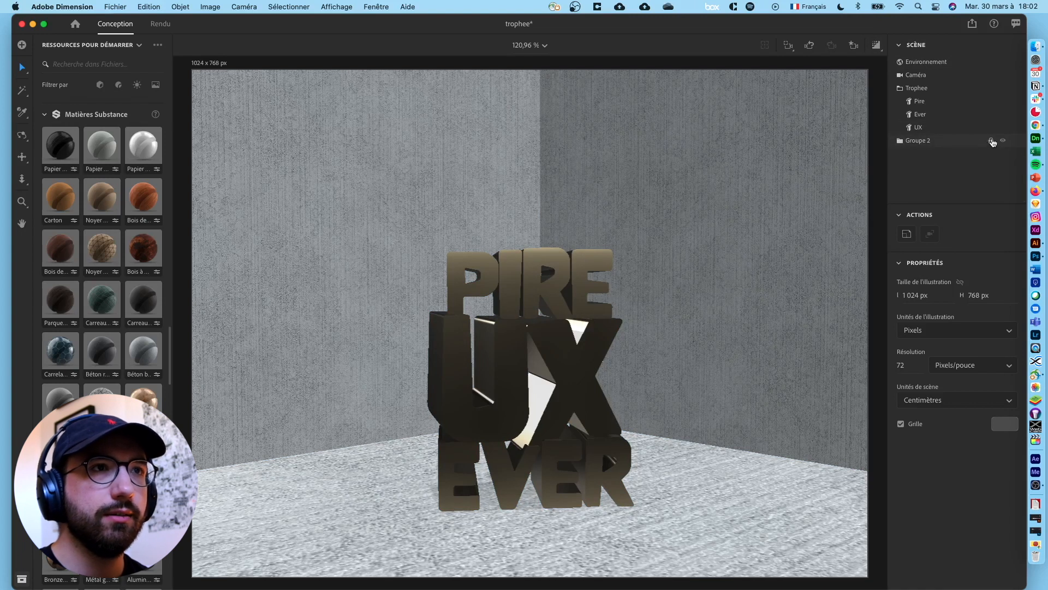
# Enable a Classique bevel on the Pire text and set its width to 21%
pyautogui.click(926, 102)
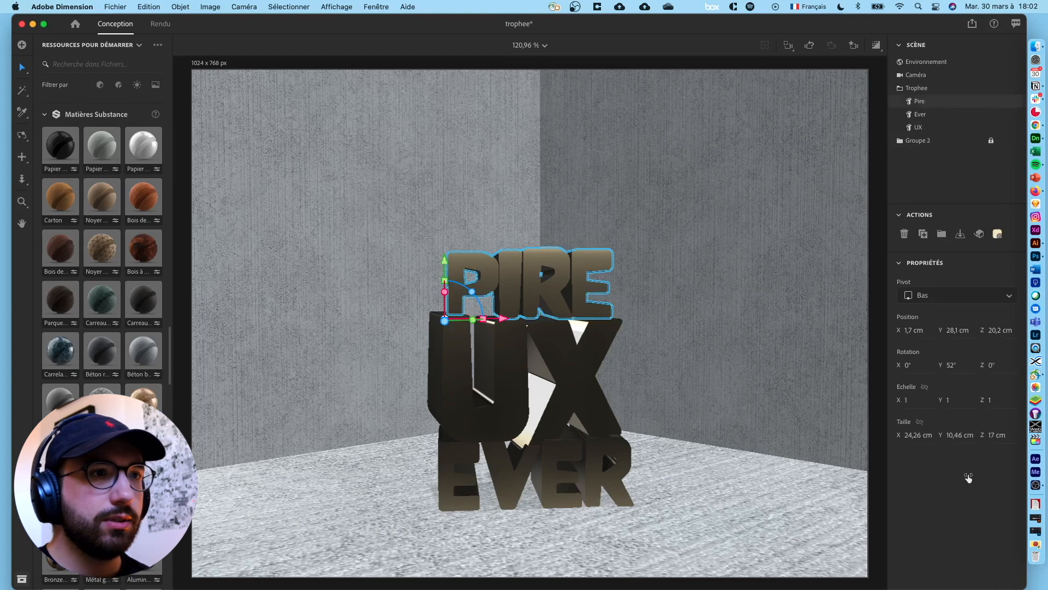
pyautogui.scroll(-3, 966, 473)
pyautogui.click(1009, 444)
pyautogui.moveTo(754, 438)
pyautogui.mouseDown(button='right')
pyautogui.moveTo(551, 488)
pyautogui.moveTo(739, 473)
pyautogui.moveTo(760, 459)
pyautogui.moveTo(760, 443)
pyautogui.mouseUp(button='right')
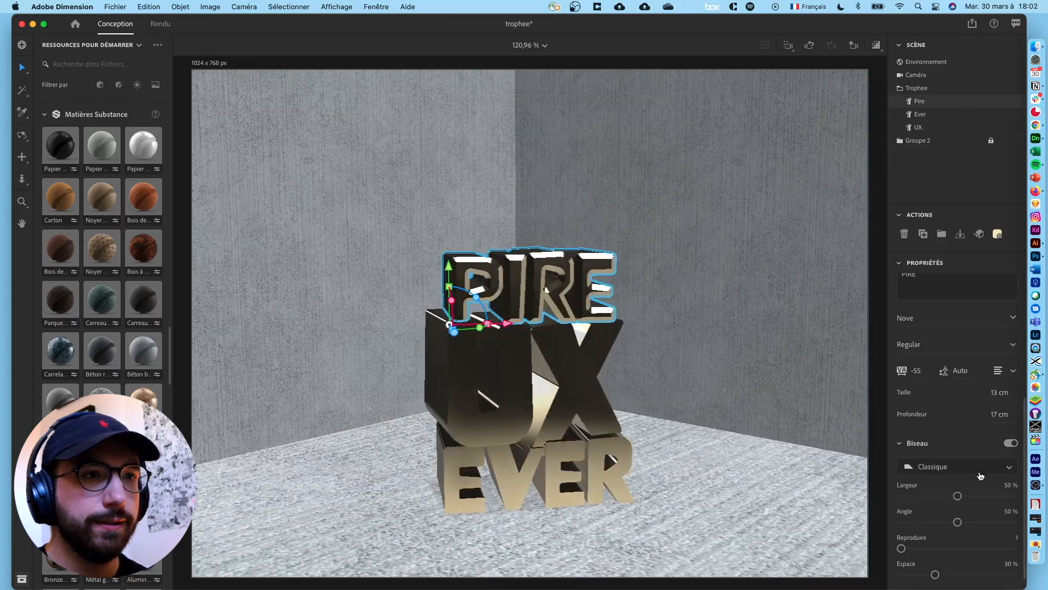
pyautogui.moveTo(960, 498); pyautogui.dragTo(927, 505)
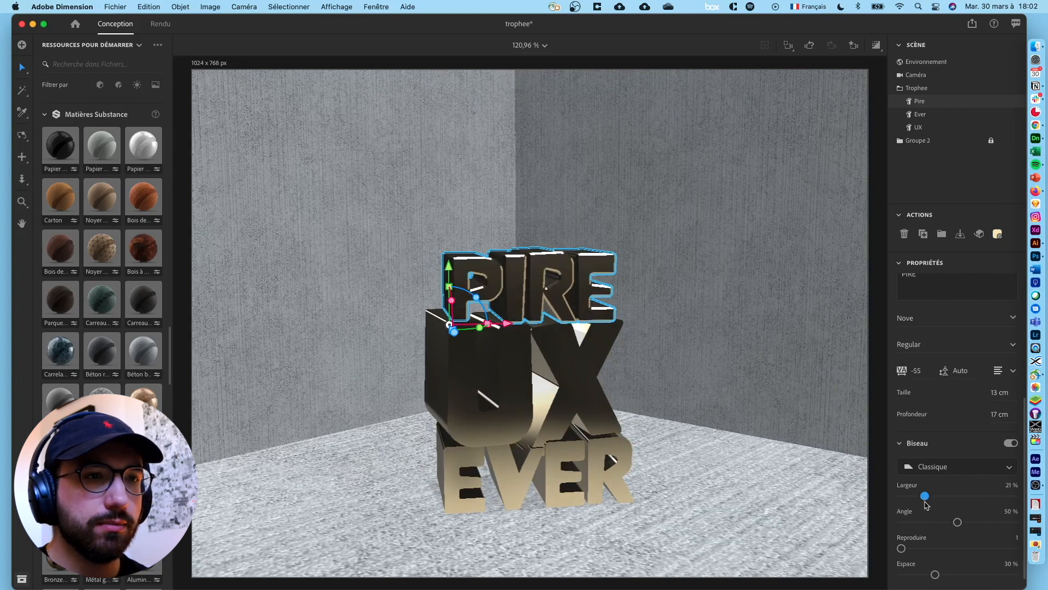
# Enable a Classique bevel on the Ever text and set its width to 25%
pyautogui.click(920, 117)
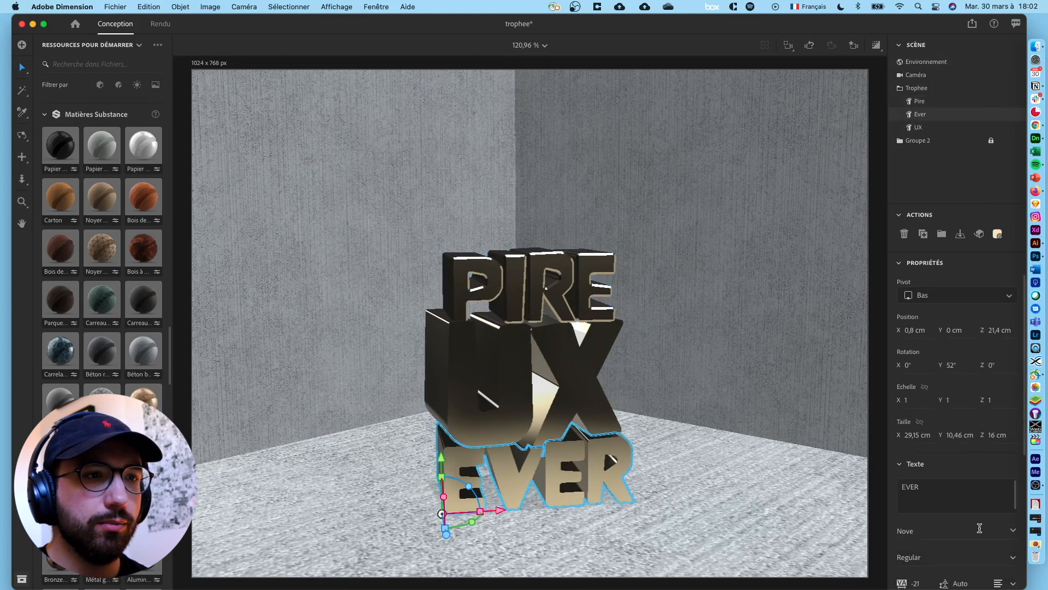
pyautogui.scroll(-5, 994, 522)
pyautogui.click(1014, 500)
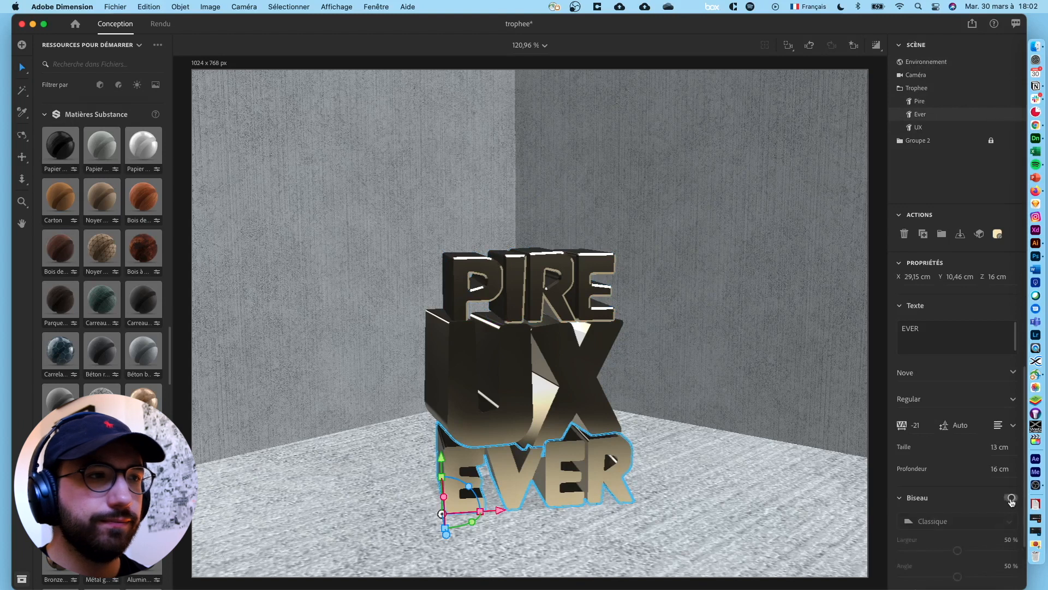
pyautogui.scroll(-2, 989, 505)
pyautogui.moveTo(957, 489); pyautogui.dragTo(929, 491)
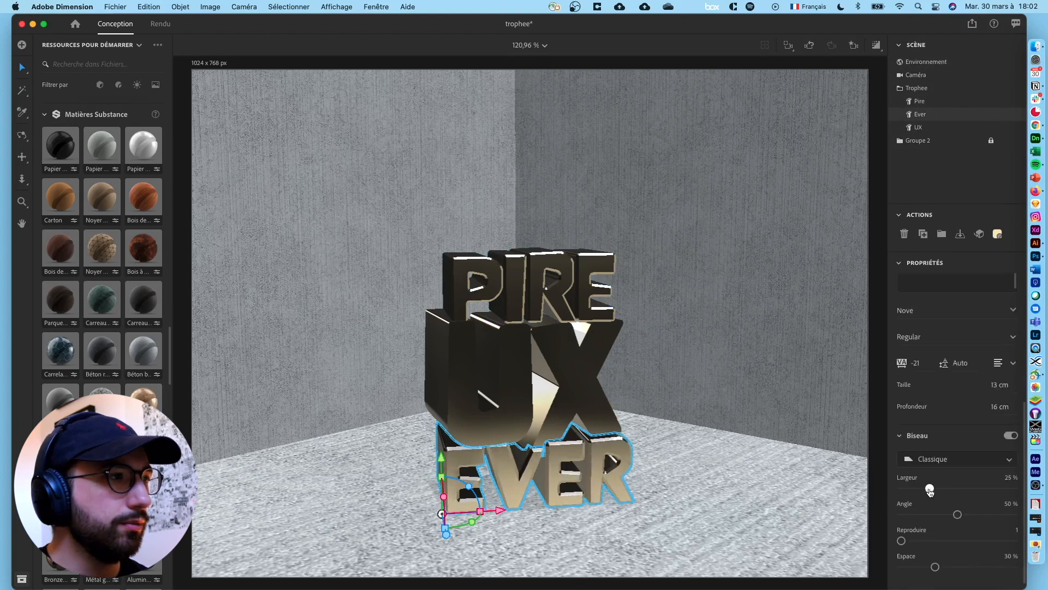
# Enable a Classique bevel on the UX text and set its width to 25%
pyautogui.click(919, 128)
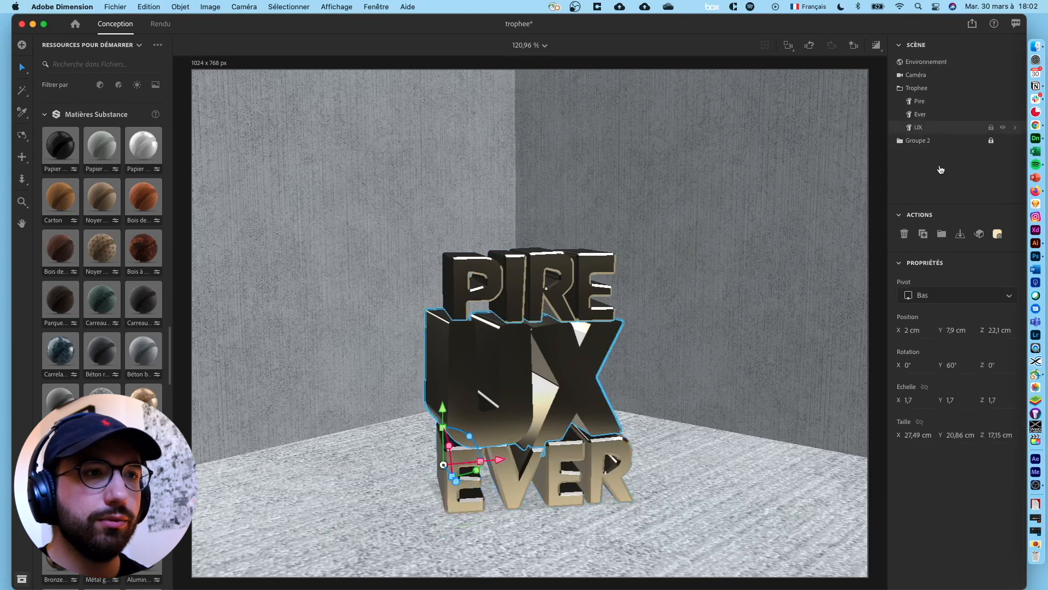
pyautogui.scroll(-5, 949, 537)
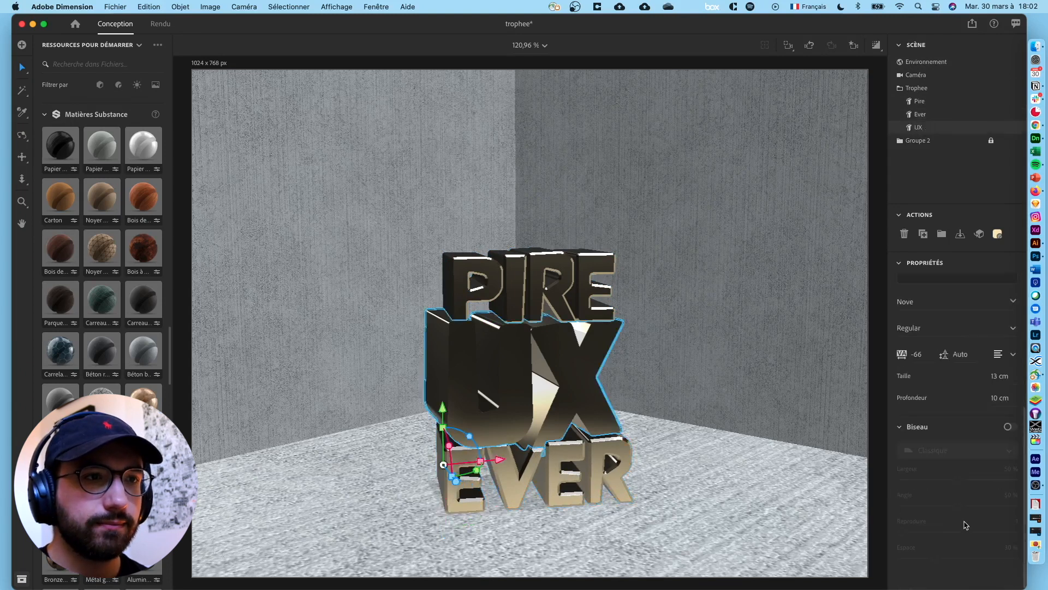
pyautogui.click(1008, 428)
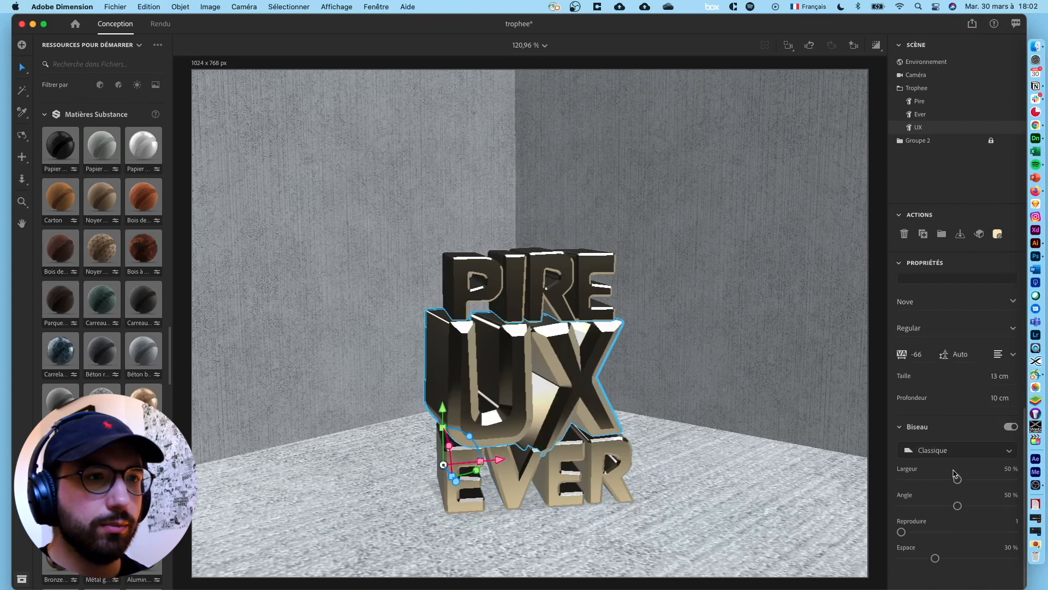
pyautogui.moveTo(958, 479); pyautogui.dragTo(930, 486)
pyautogui.moveTo(744, 508); pyautogui.dragTo(730, 483, button='right')
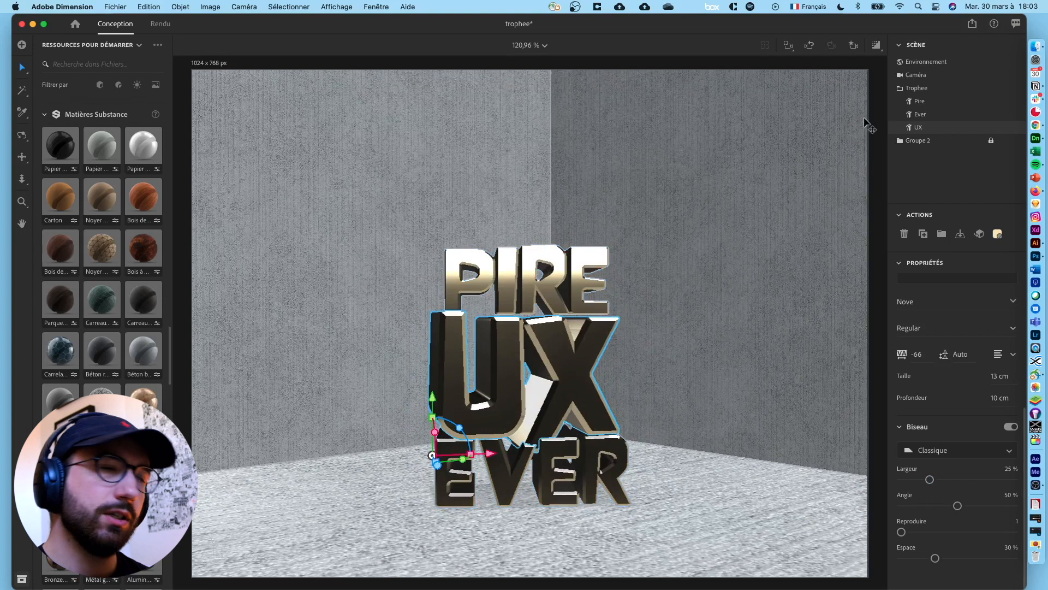
# Tighten the Ever text's letter spacing to -88, nudge the word slightly along X, and deselect it
pyautogui.click(953, 115)
pyautogui.scroll(-5, 904, 355)
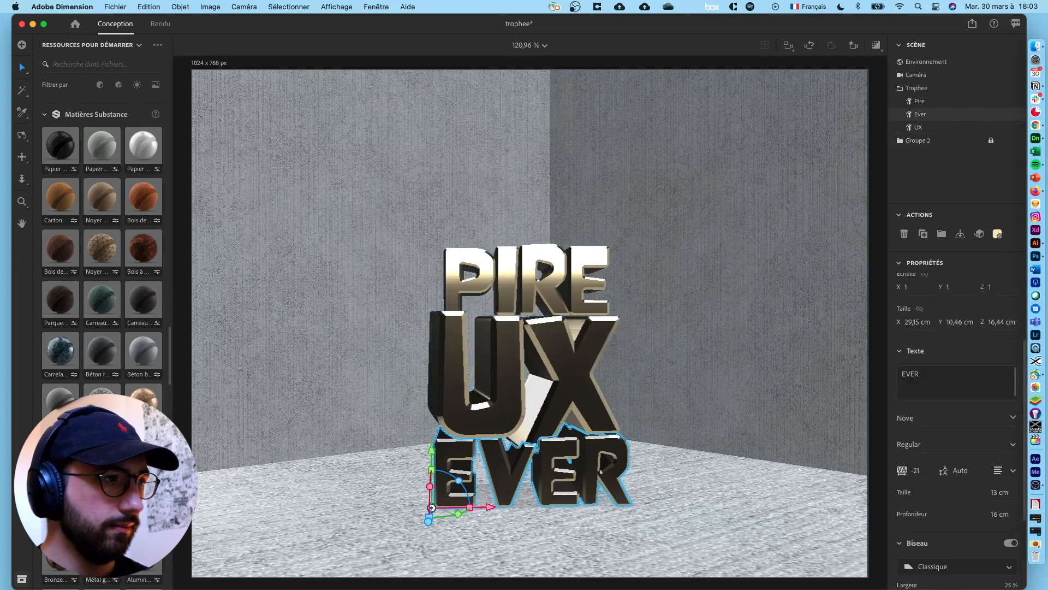
pyautogui.moveTo(916, 471); pyautogui.dragTo(899, 471)
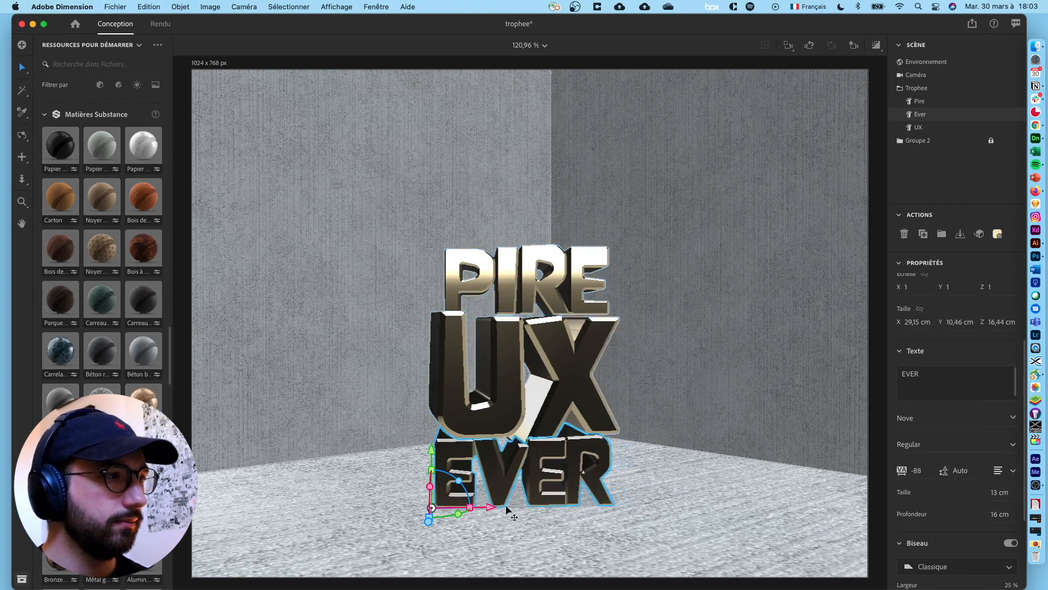
pyautogui.moveTo(487, 507); pyautogui.dragTo(494, 507)
pyautogui.moveTo(574, 530)
pyautogui.mouseDown(button='right')
pyautogui.moveTo(550, 530)
pyautogui.moveTo(564, 534)
pyautogui.mouseUp(button='right')
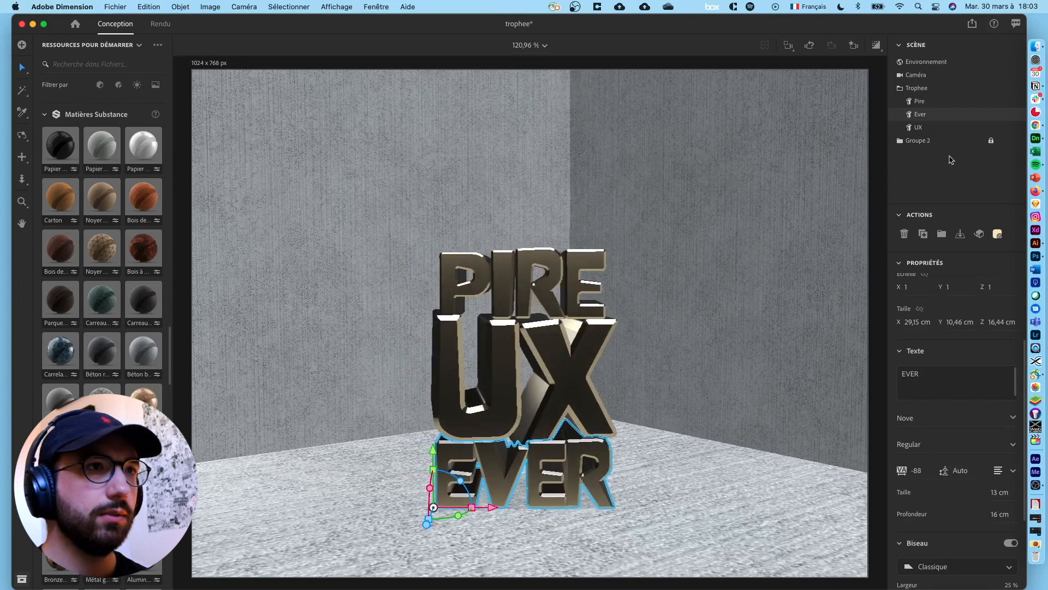
pyautogui.click(931, 175)
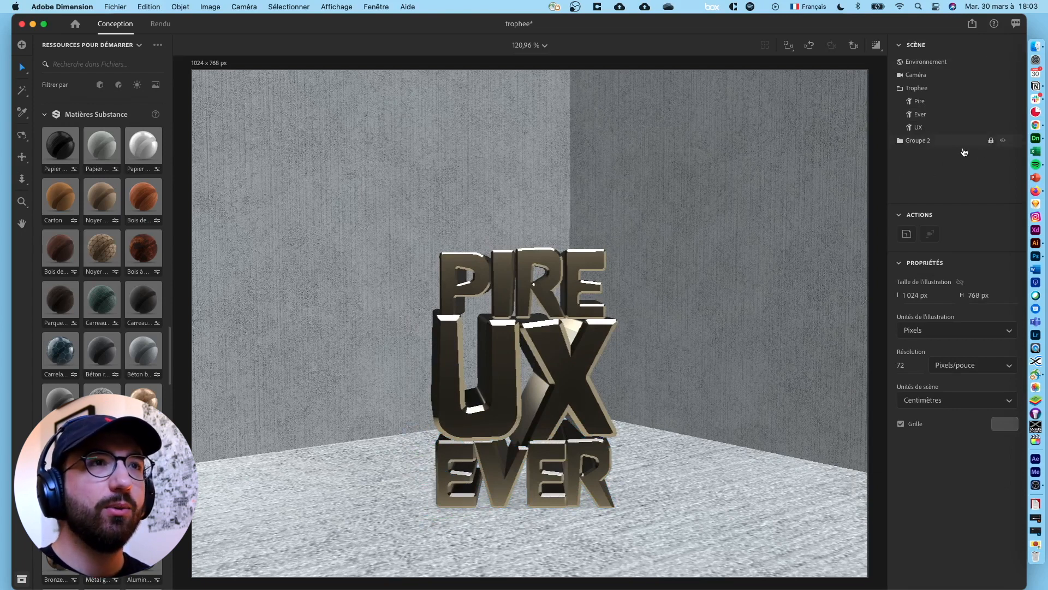
# Unlock Groupe 2 and replace its floor and wall material with the cracked concrete Béton fi... Substance material
pyautogui.click(933, 143)
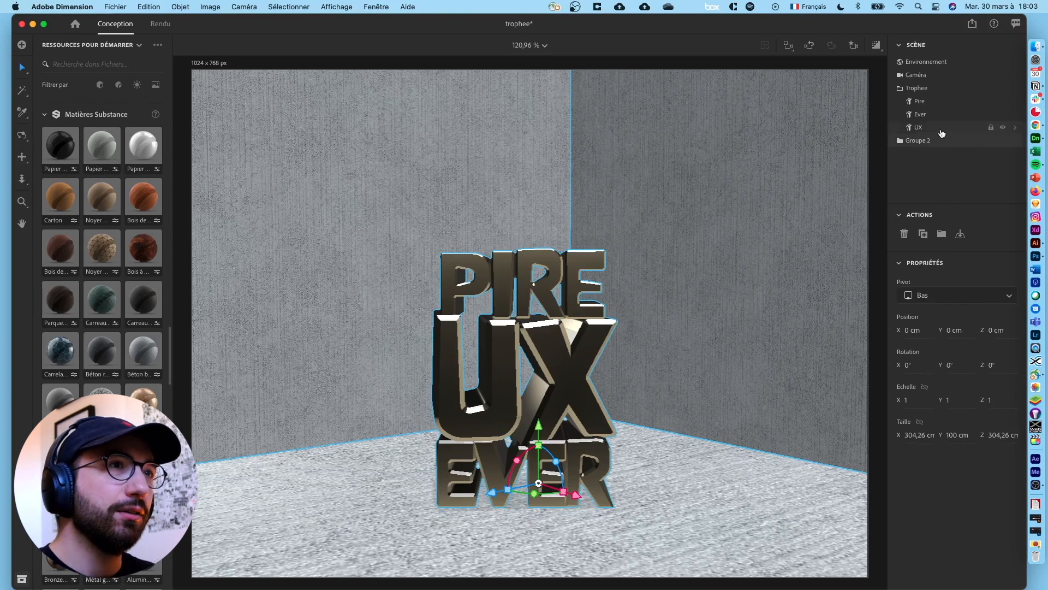
pyautogui.click(901, 142)
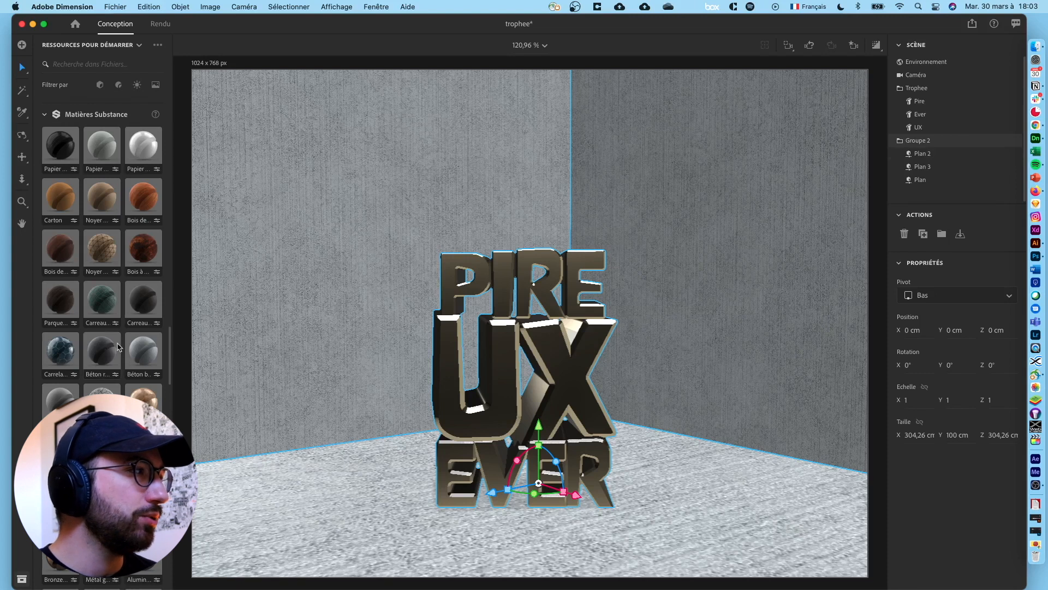
pyautogui.scroll(-3, 122, 350)
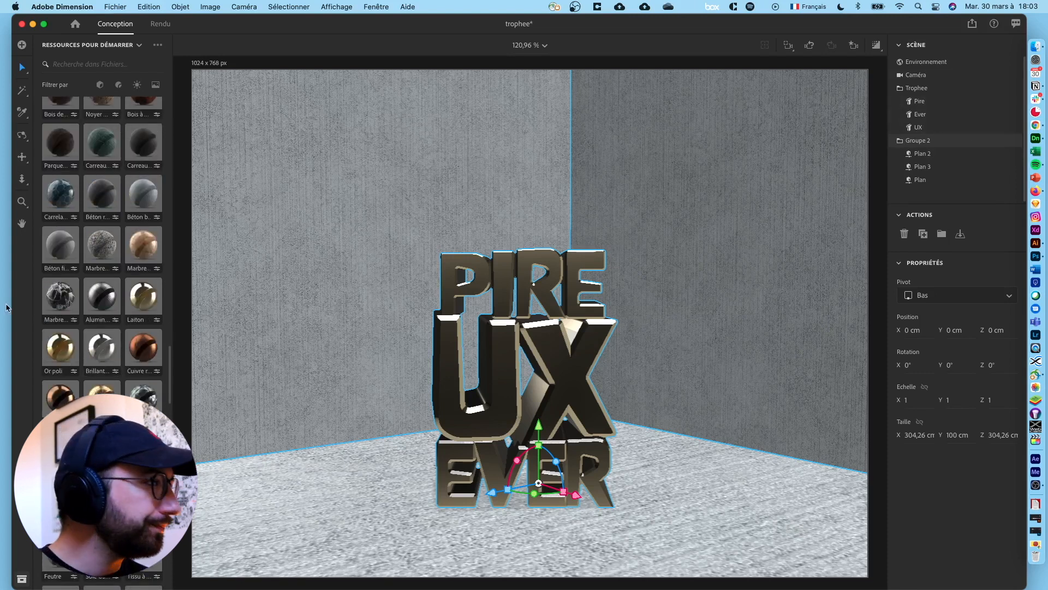
pyautogui.scroll(5, 142, 348)
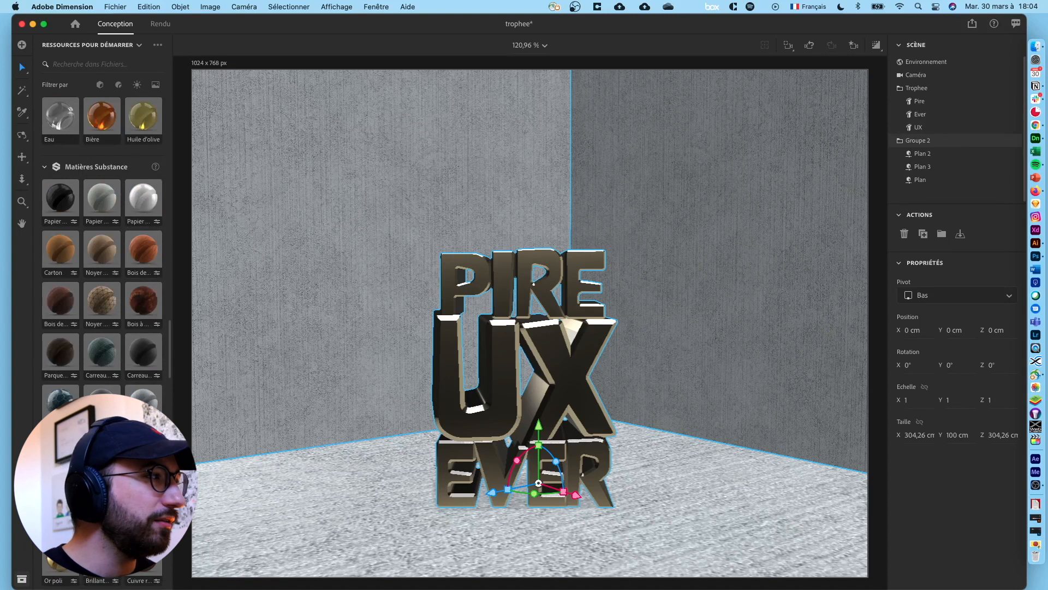
pyautogui.moveTo(142, 439); pyautogui.dragTo(907, 139)
pyautogui.moveTo(136, 454); pyautogui.dragTo(913, 140)
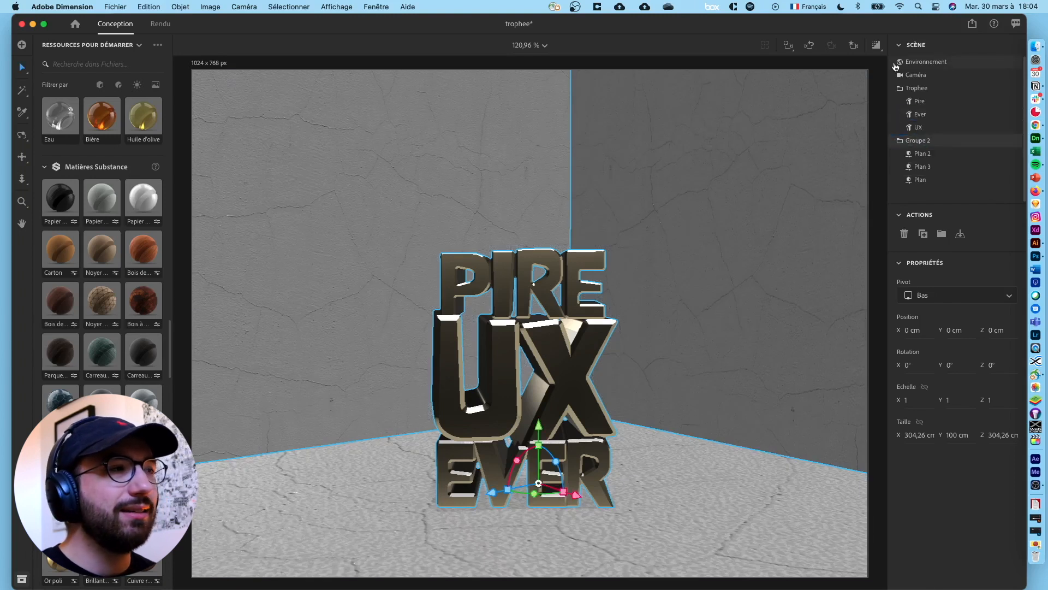
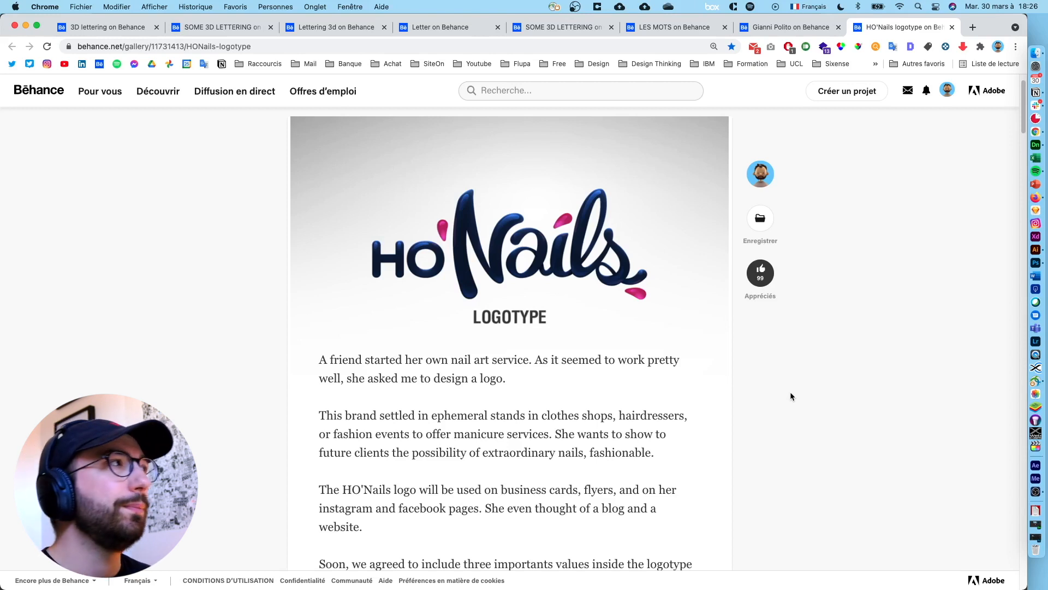
# Switch to Illustrator, then select and copy the complete HO'Nails logo artwork
pyautogui.click(26, 25)
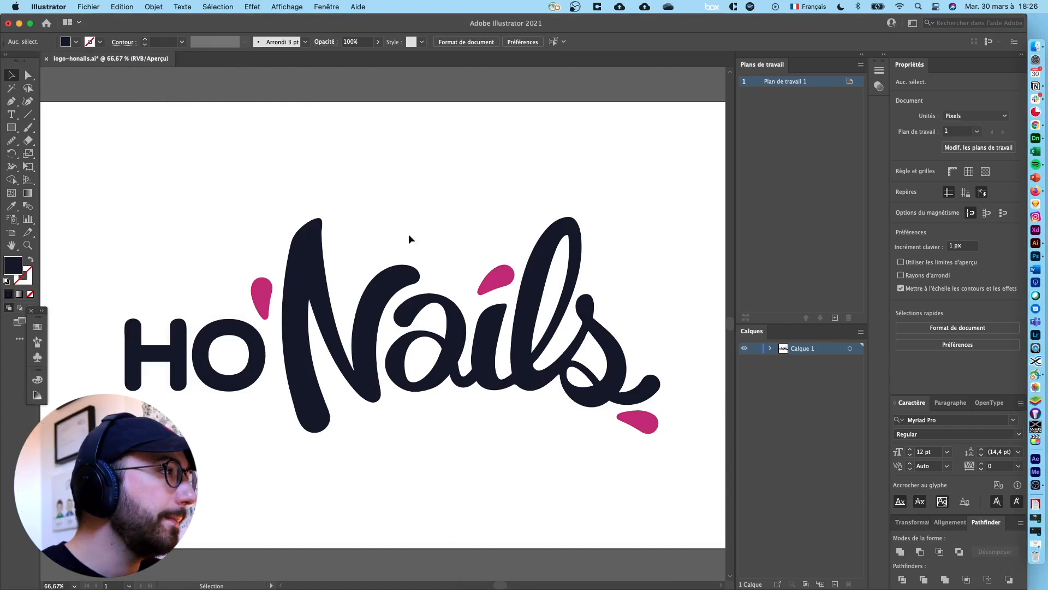
pyautogui.moveTo(136, 164); pyautogui.dragTo(670, 450)
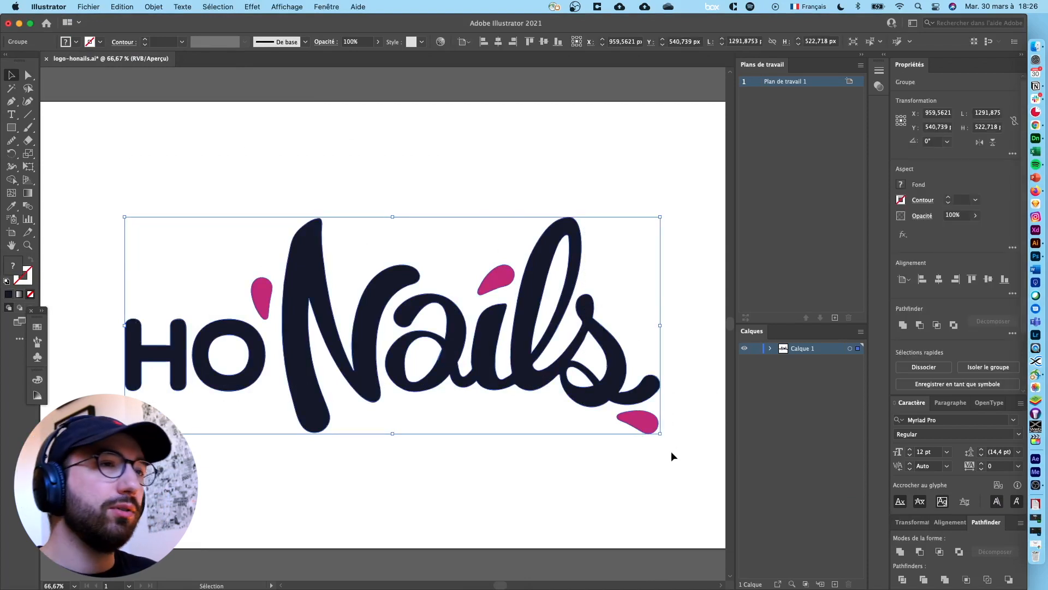
pyautogui.press('a')
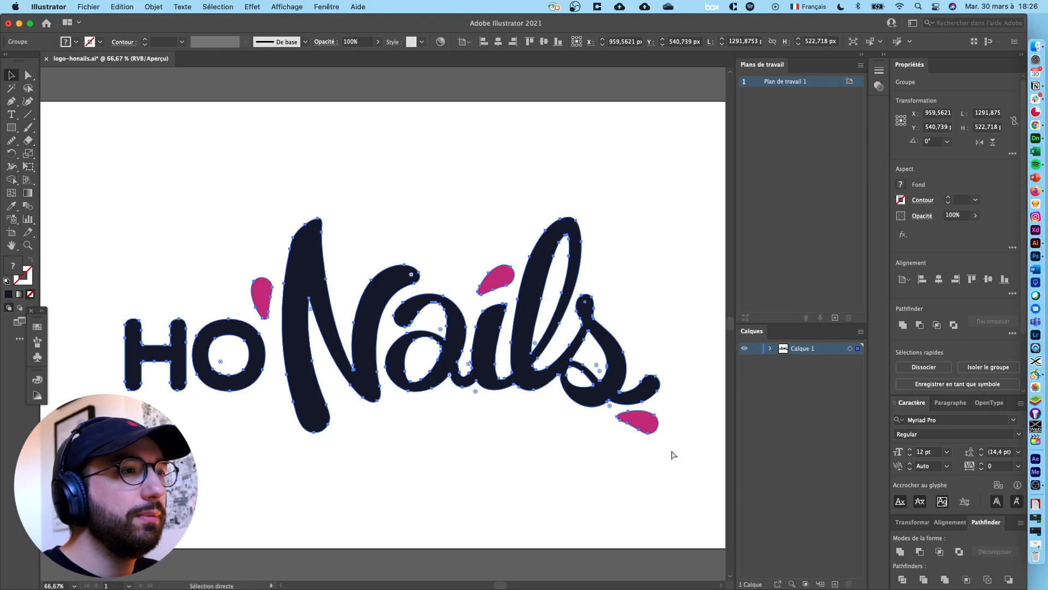
pyautogui.press('v')
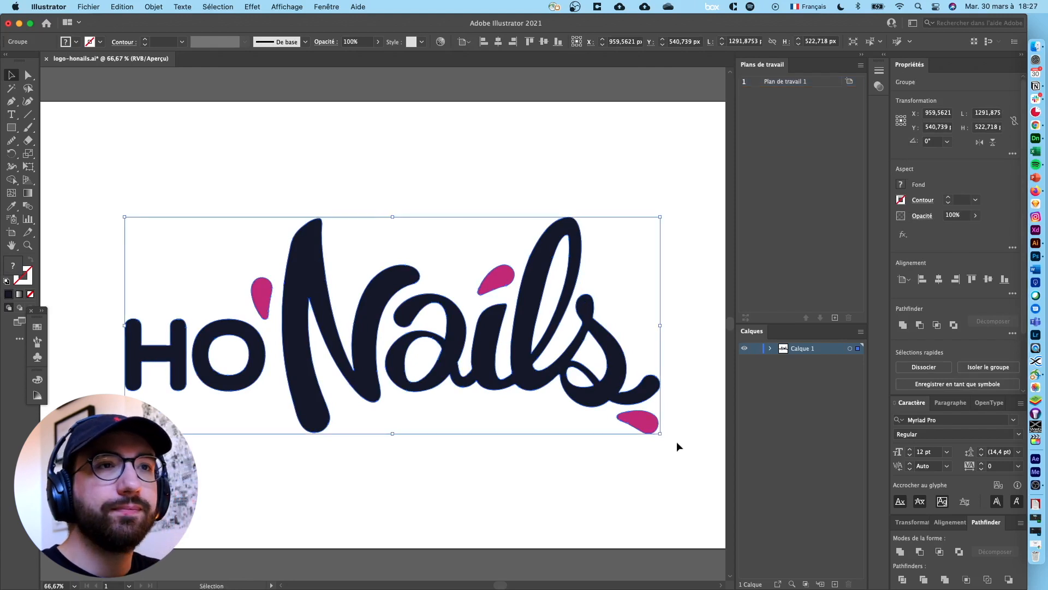
# Create a 1920 x 1080 px Photoshop document from the Web - Grand preset and paste the copied logo as a path (Tracé)
pyautogui.click(1037, 257)
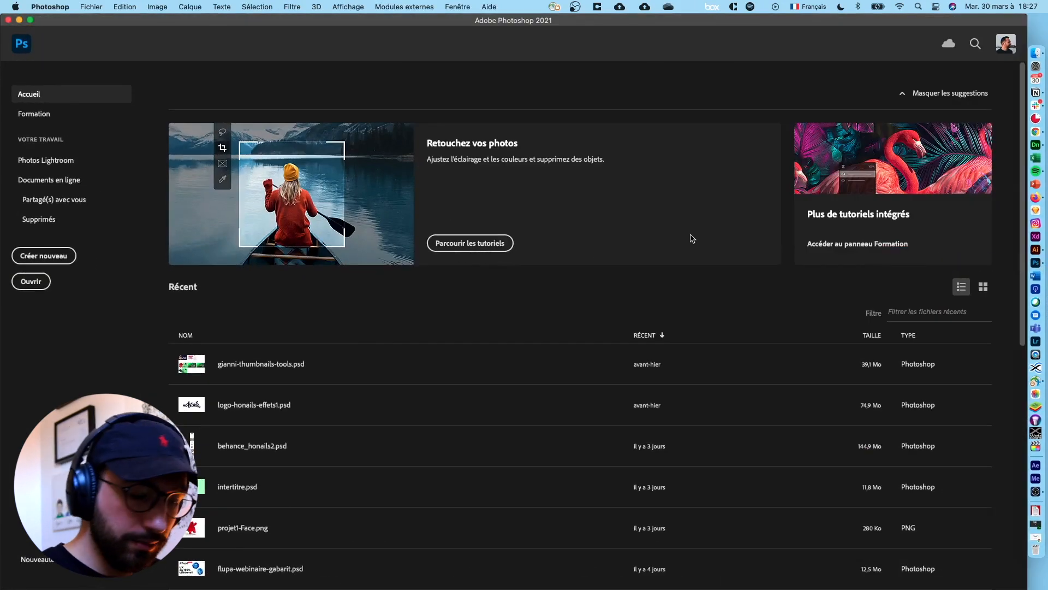
pyautogui.press('super+n')
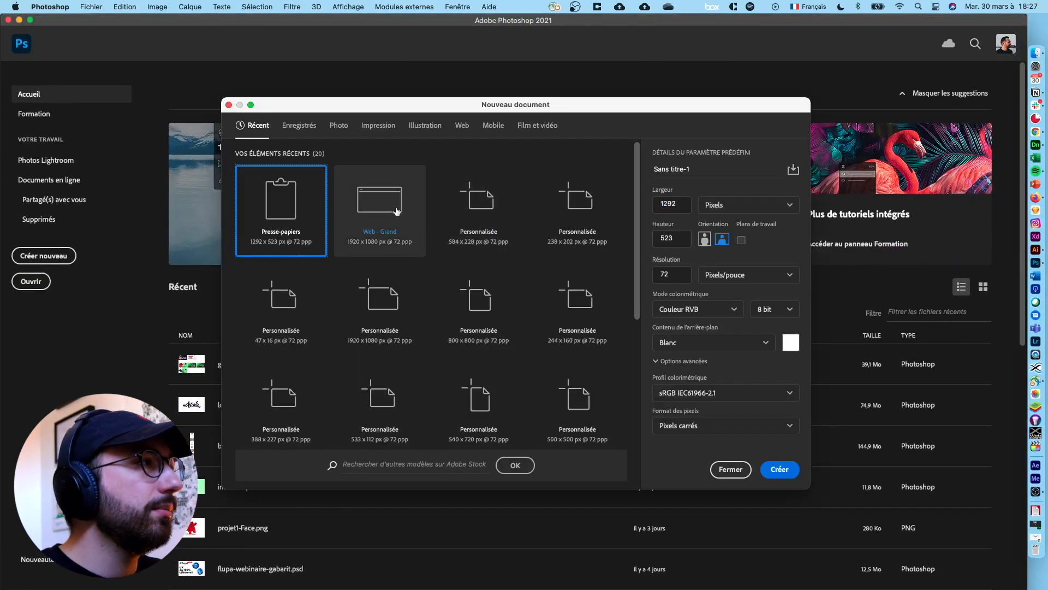
pyautogui.click(771, 470)
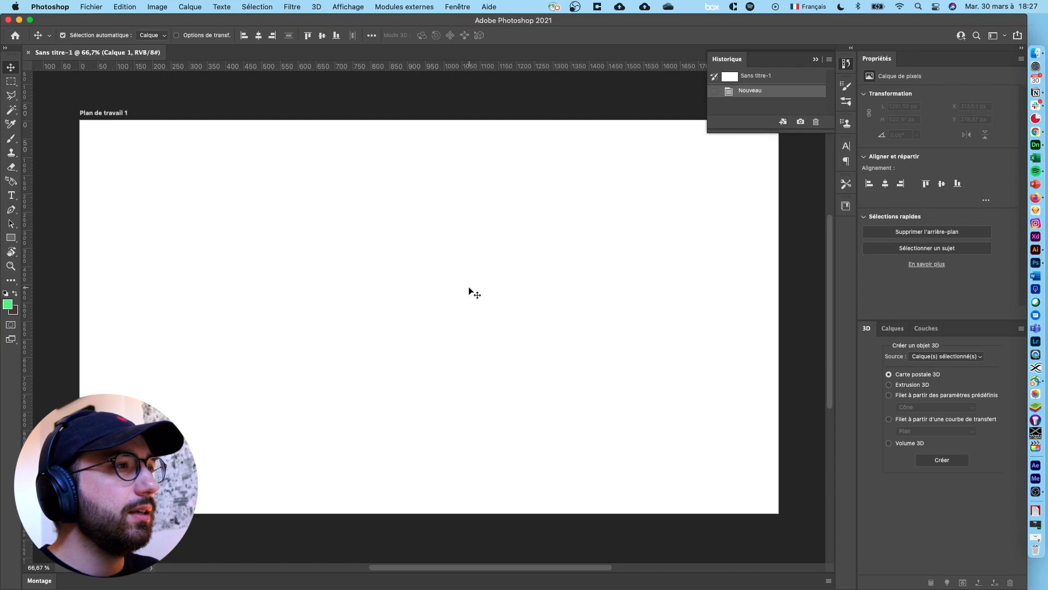
pyautogui.press('super+v')
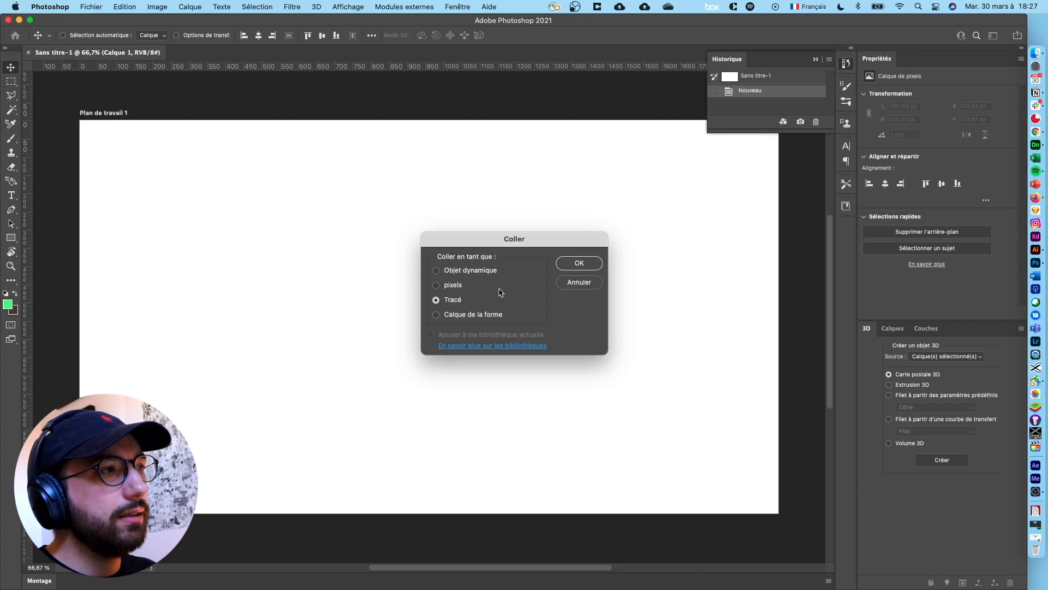
pyautogui.click(582, 263)
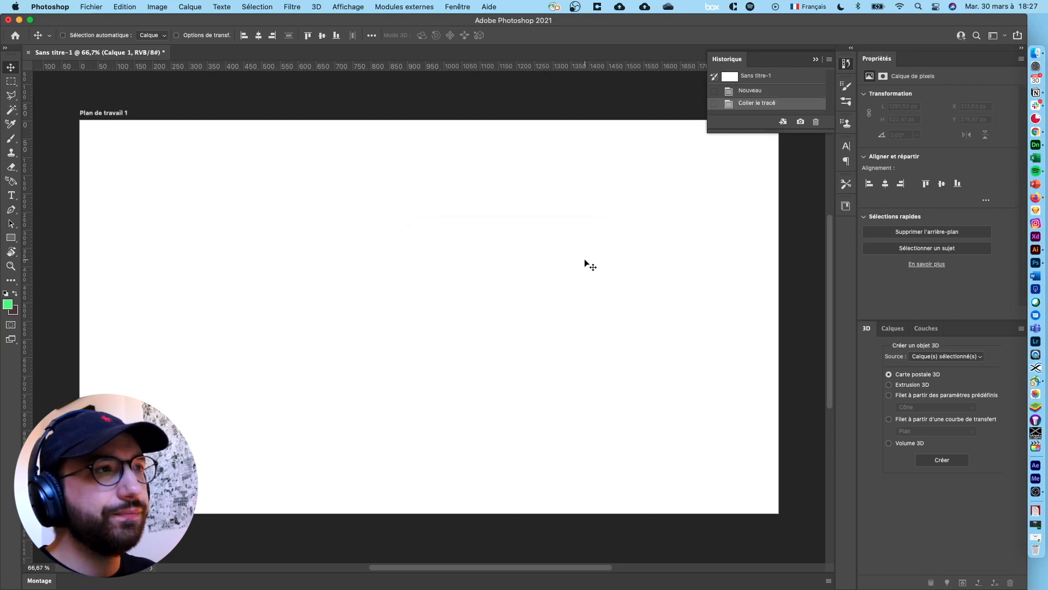
# Select the vector mask of Calque 1 and create a new 3D extrusion from the selected path
pyautogui.click(893, 328)
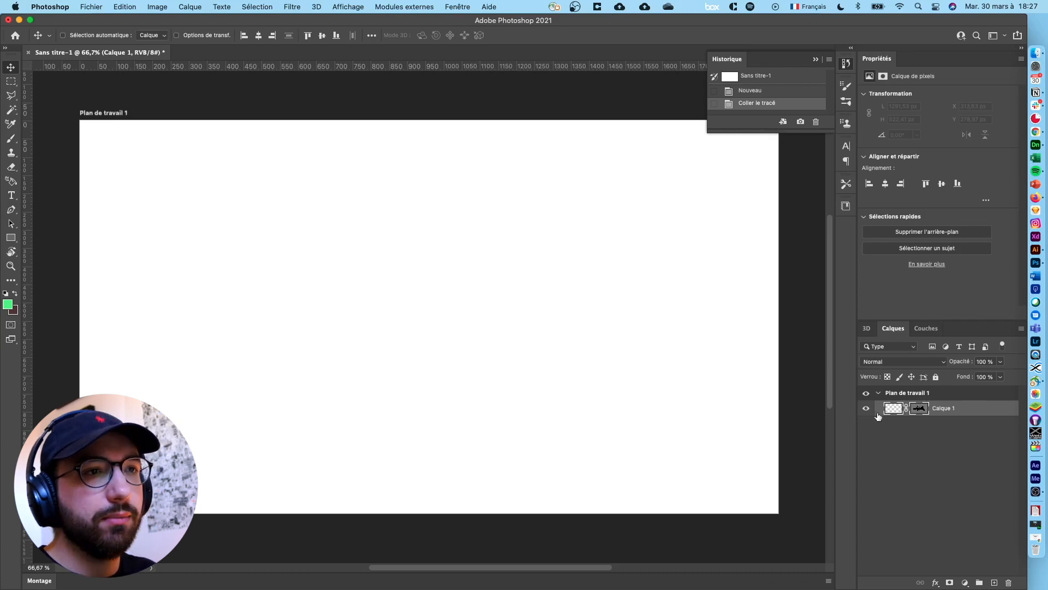
pyautogui.click(919, 410)
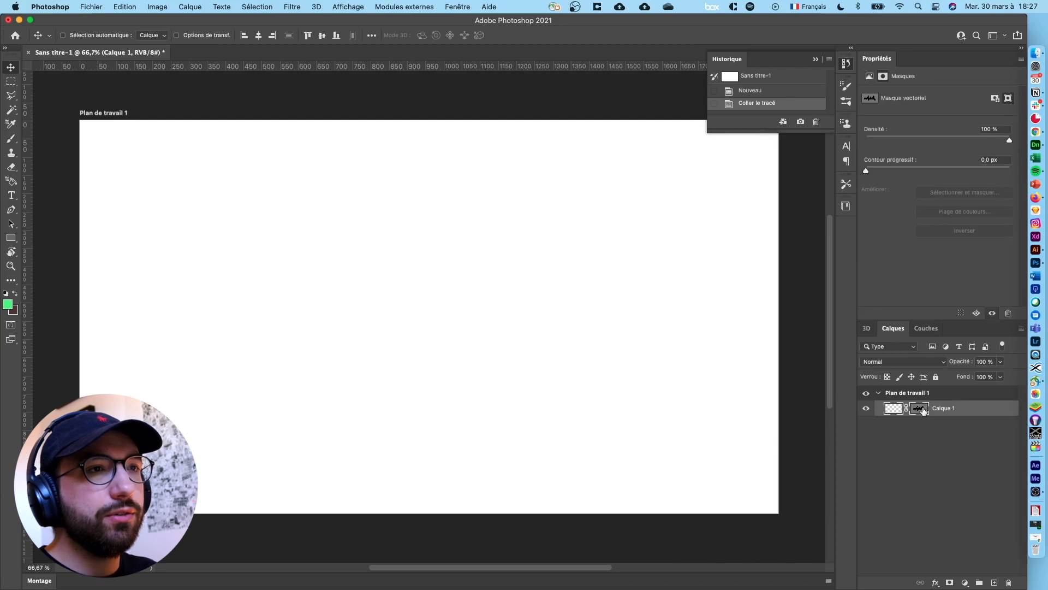
pyautogui.click(316, 6)
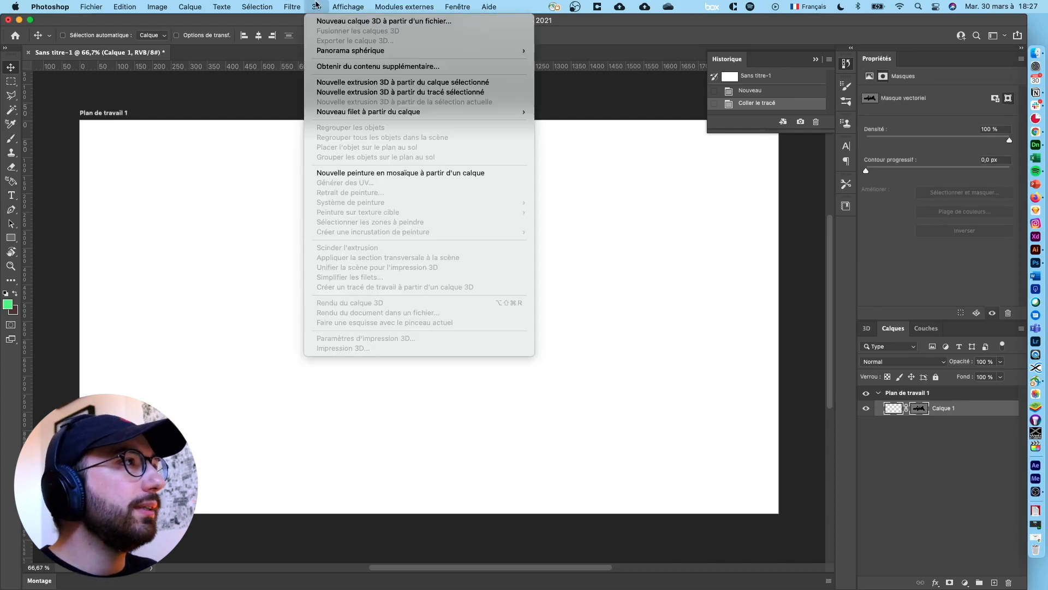
pyautogui.click(375, 92)
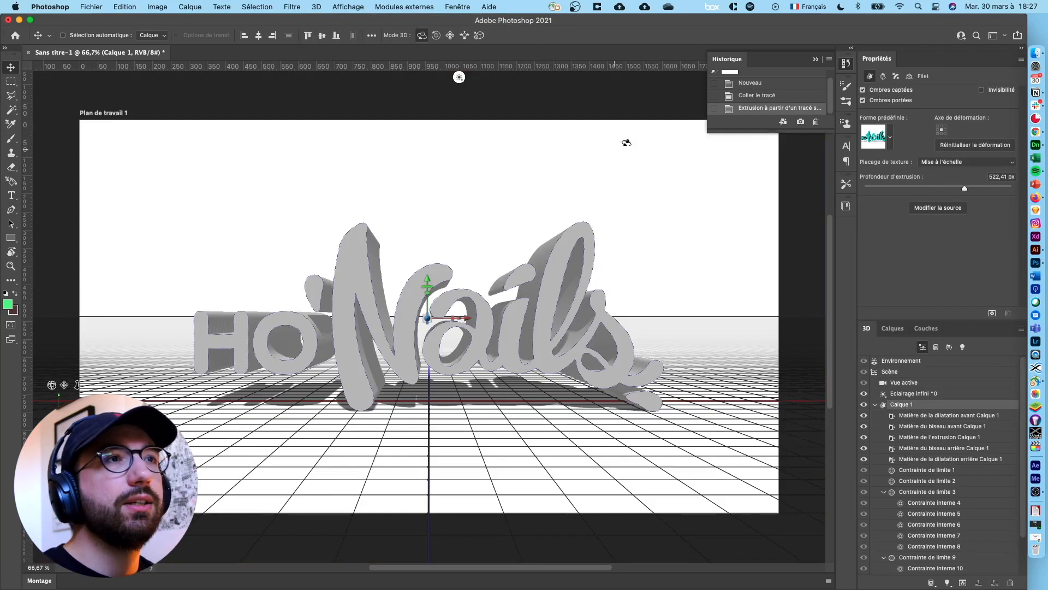
# Apply the rounded, inflated shape preset to the logo extrusion and set its extrusion depth to 55,15 px
pyautogui.click(890, 140)
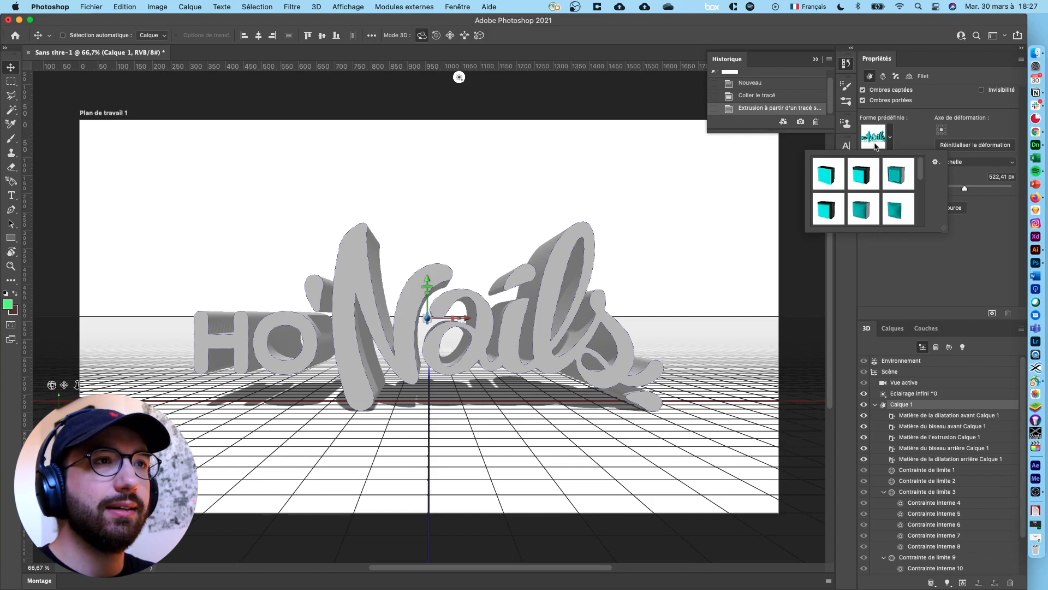
pyautogui.scroll(-1, 878, 169)
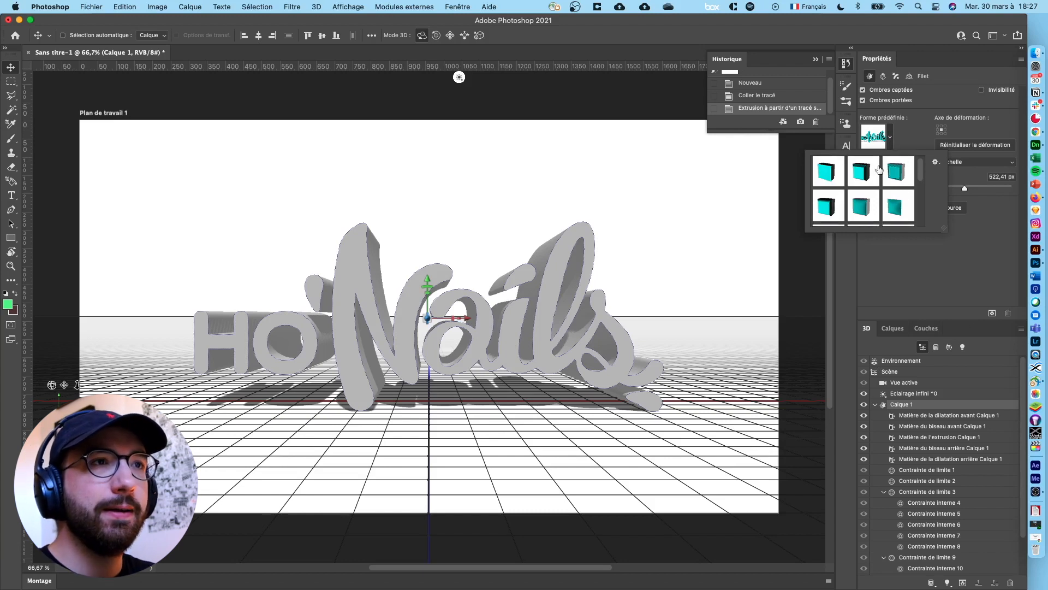
pyautogui.click(863, 206)
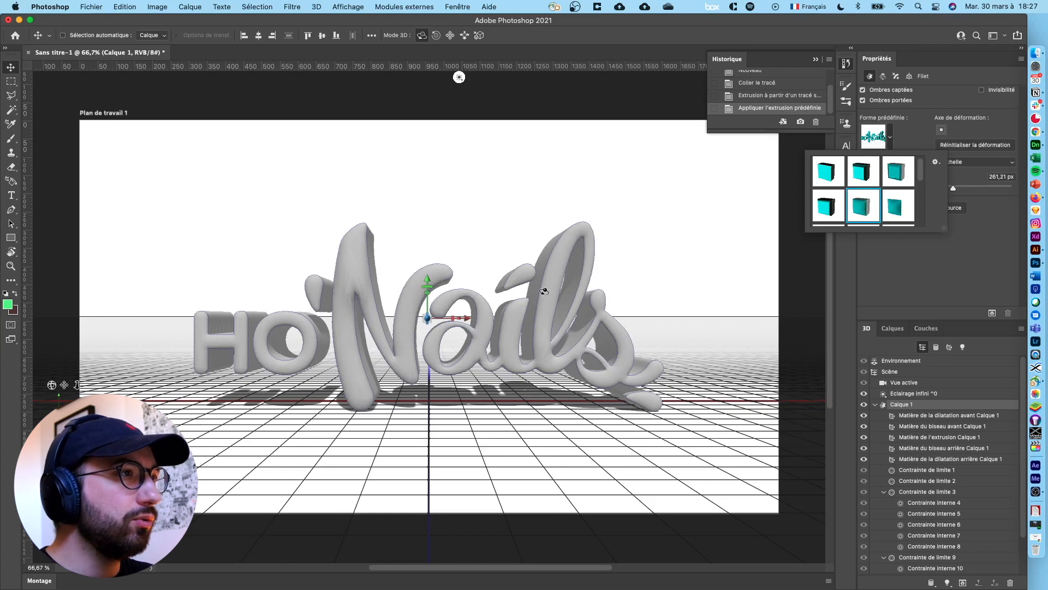
pyautogui.click(972, 278)
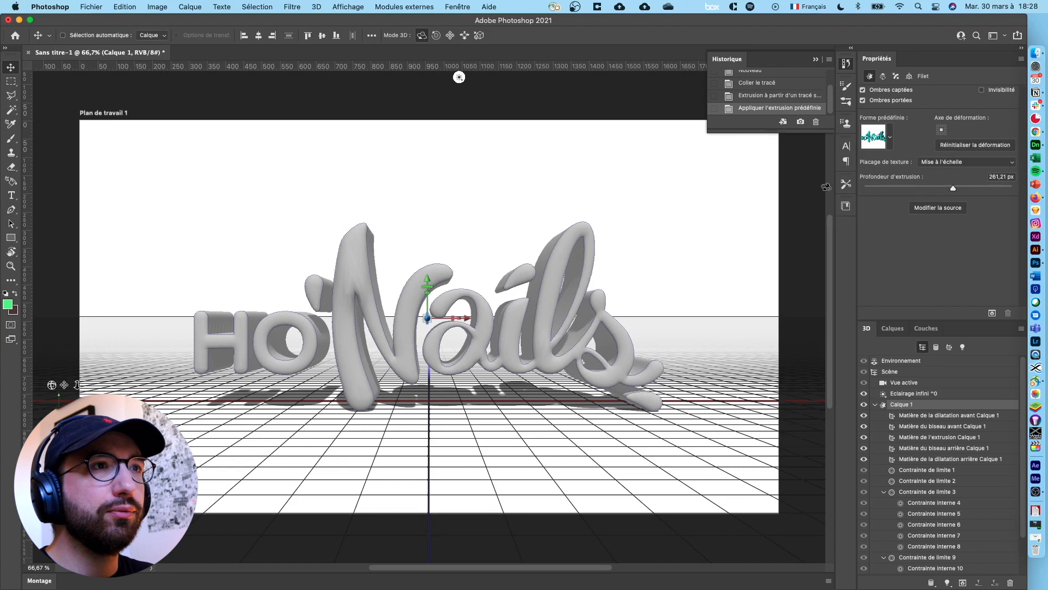
pyautogui.moveTo(954, 188); pyautogui.dragTo(942, 190)
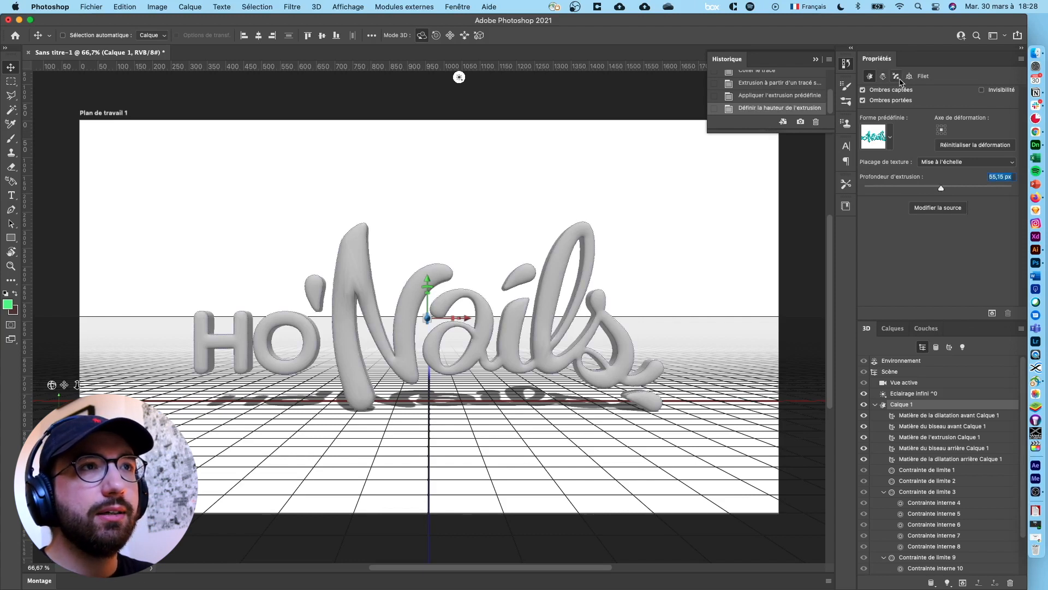
# Give the logo's front cap the rounded convex bevel contour and set its inflation intensity to 15%
pyautogui.click(896, 77)
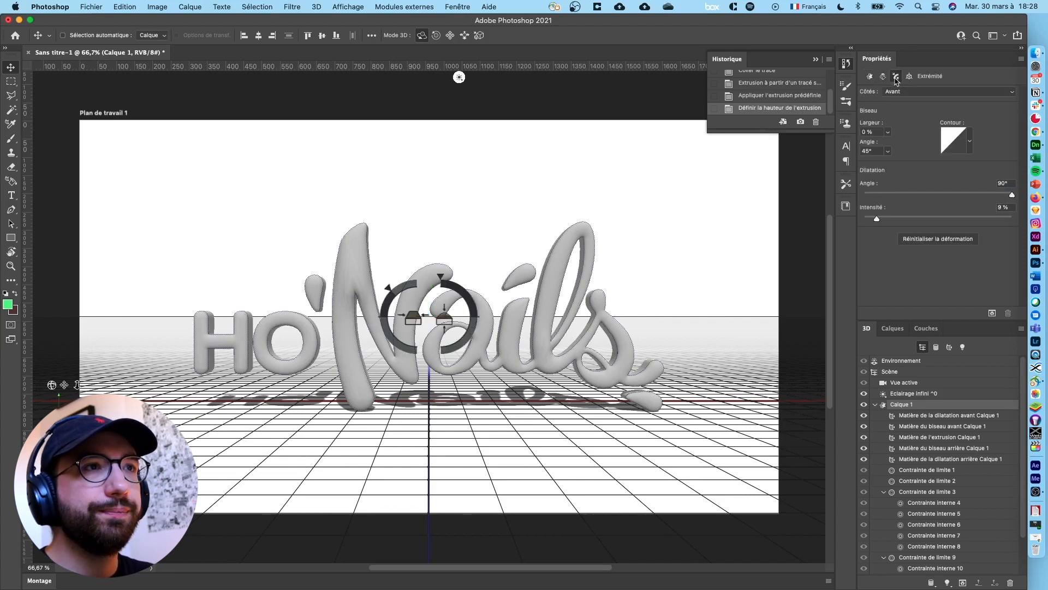
pyautogui.click(970, 143)
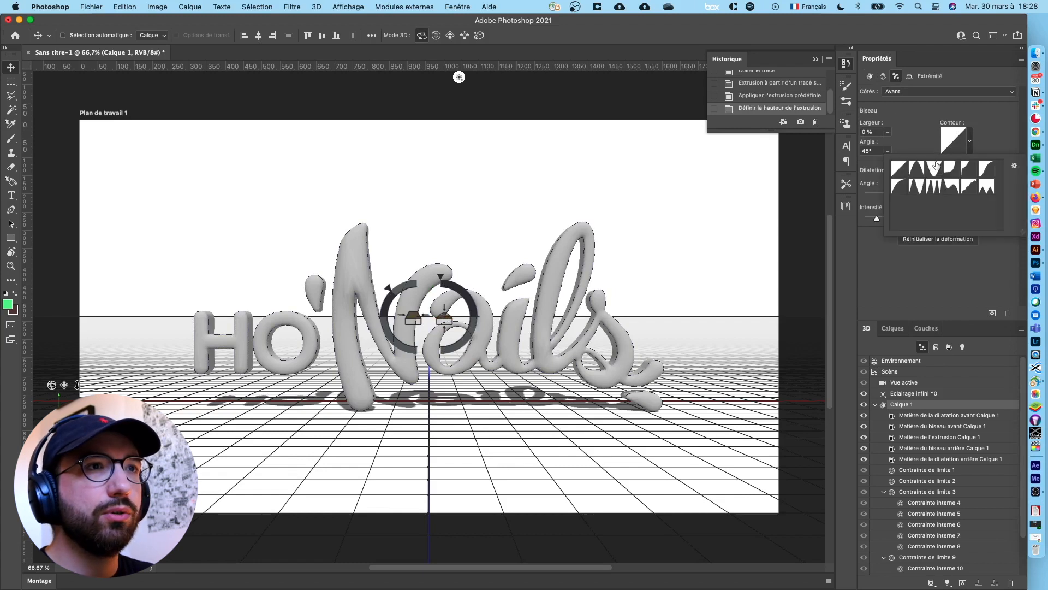
pyautogui.click(899, 190)
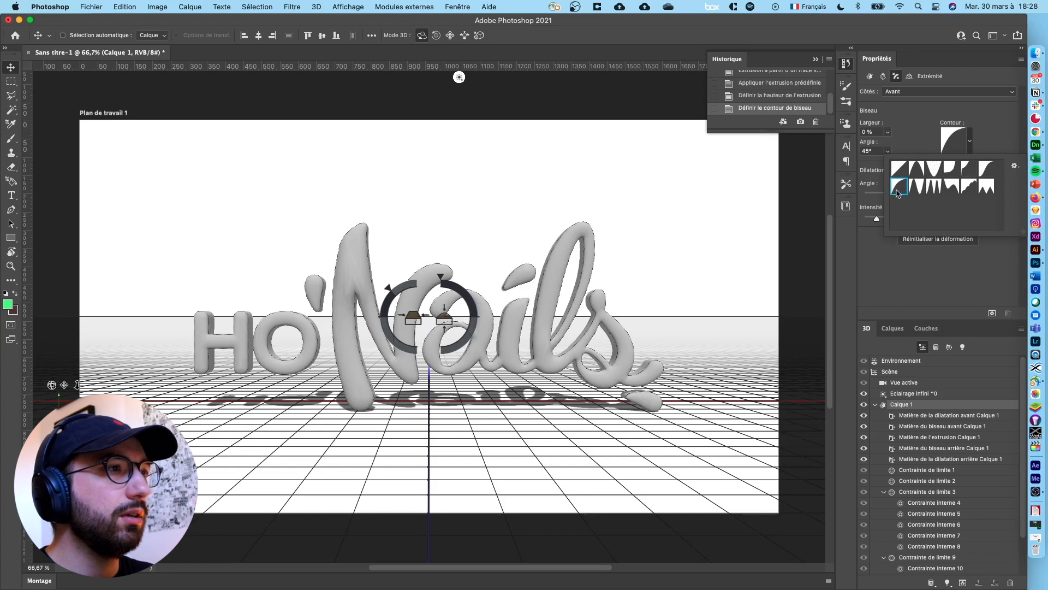
pyautogui.click(929, 283)
pyautogui.moveTo(873, 217)
pyautogui.mouseDown()
pyautogui.moveTo(898, 222)
pyautogui.moveTo(888, 221)
pyautogui.mouseUp()
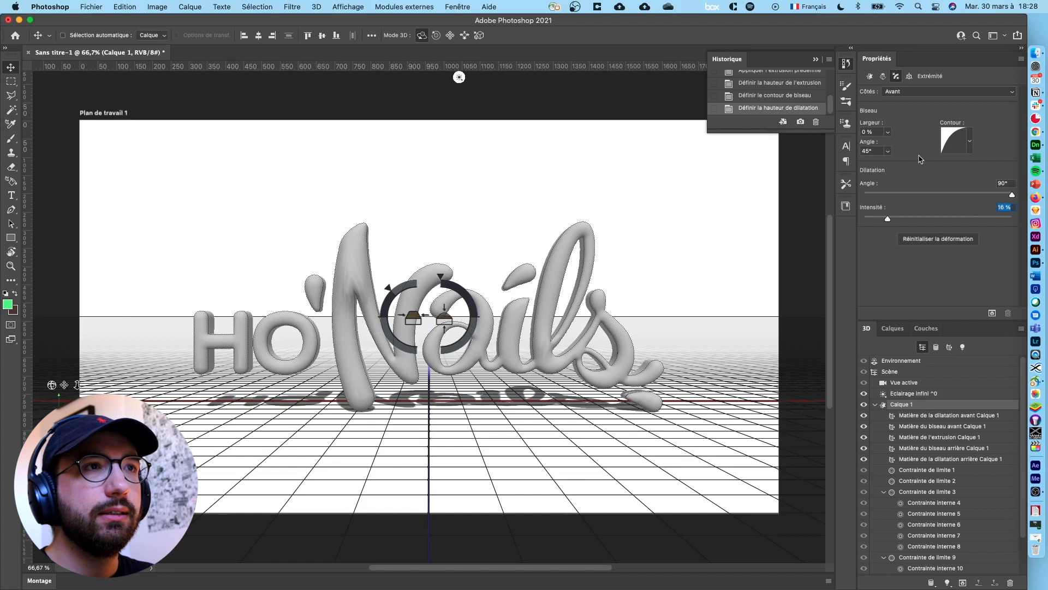
pyautogui.click(1006, 207)
pyautogui.doubleClick(1007, 206)
pyautogui.write('15')
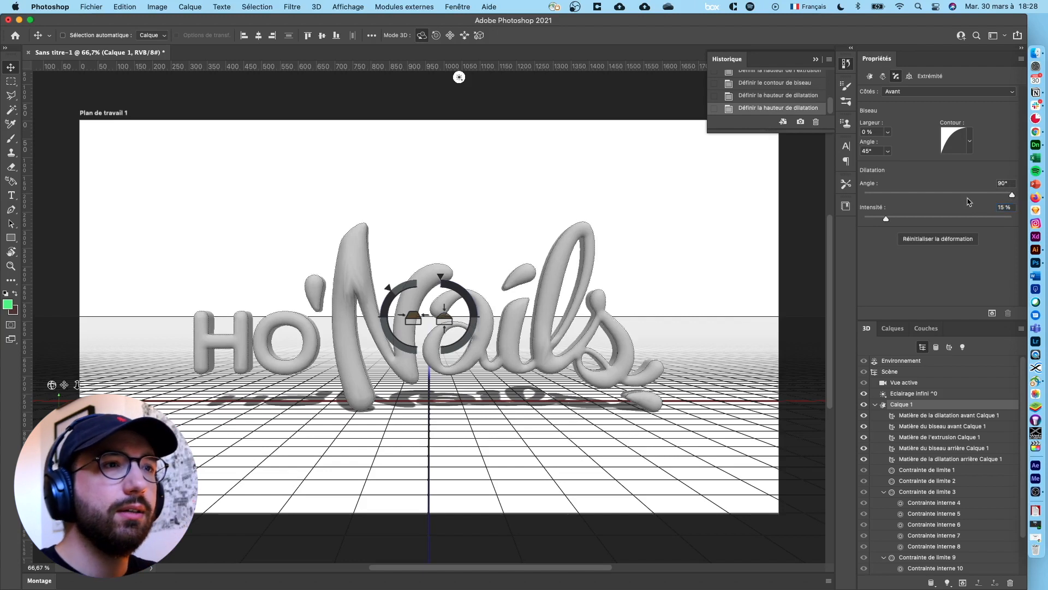
# Export the 3D layer Calque 1 in Wavefront|OBJ format, keeping the original texture formats
pyautogui.click(892, 328)
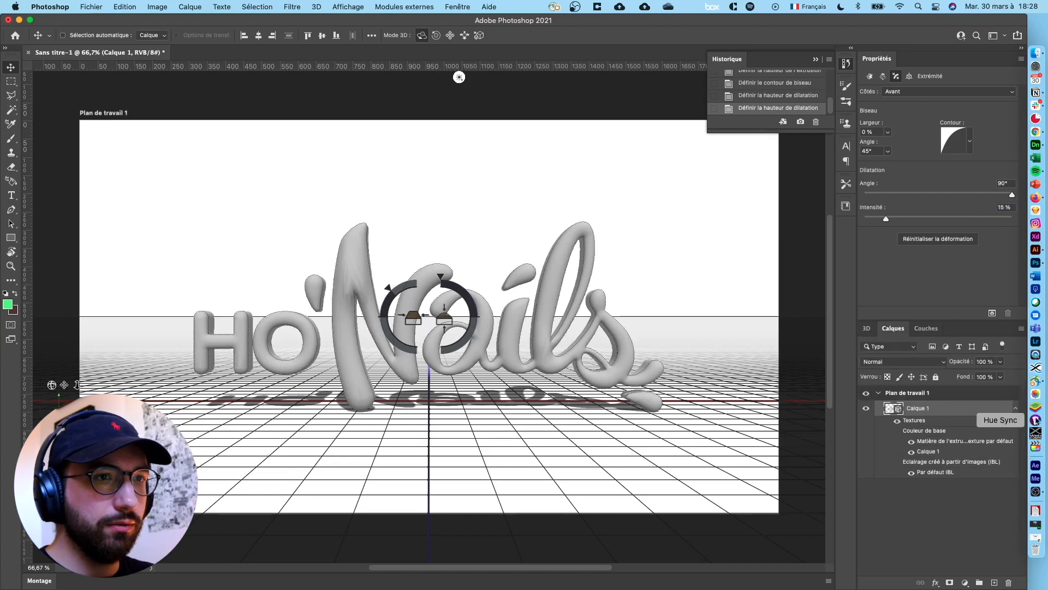
pyautogui.click(1016, 409)
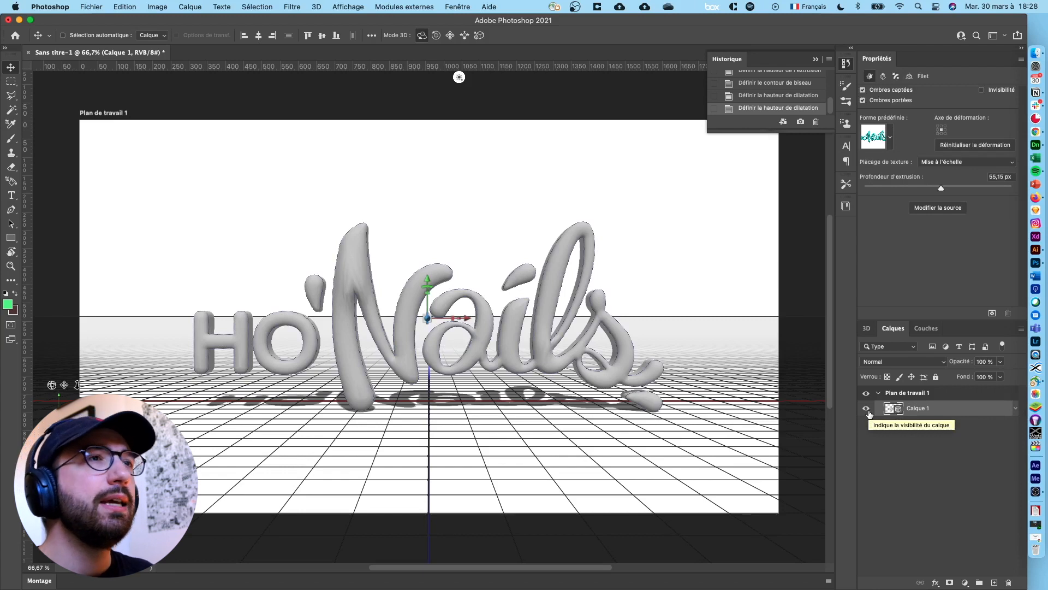
pyautogui.rightClick(950, 412)
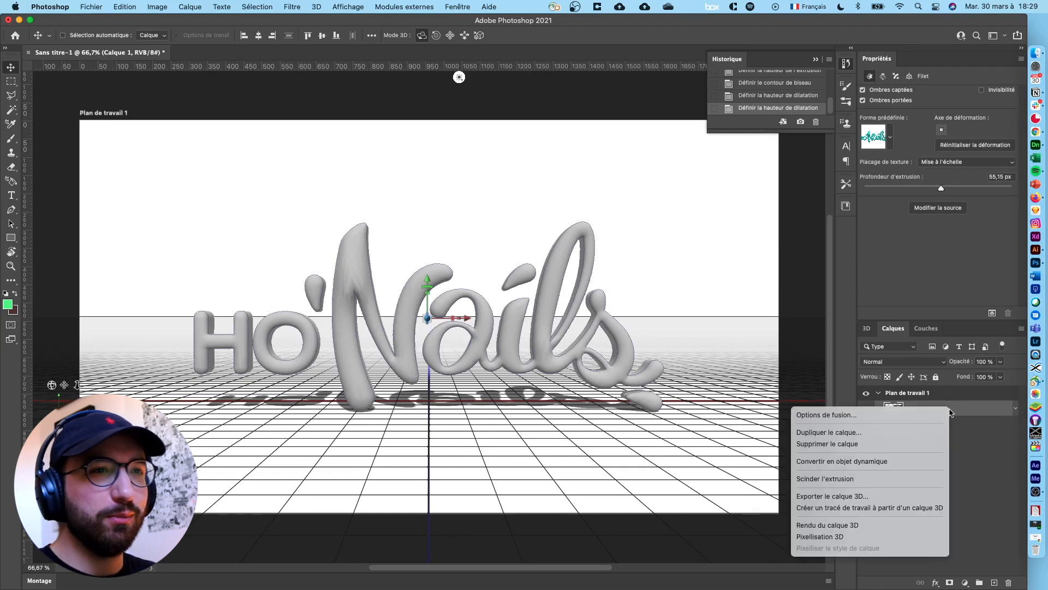
pyautogui.click(872, 498)
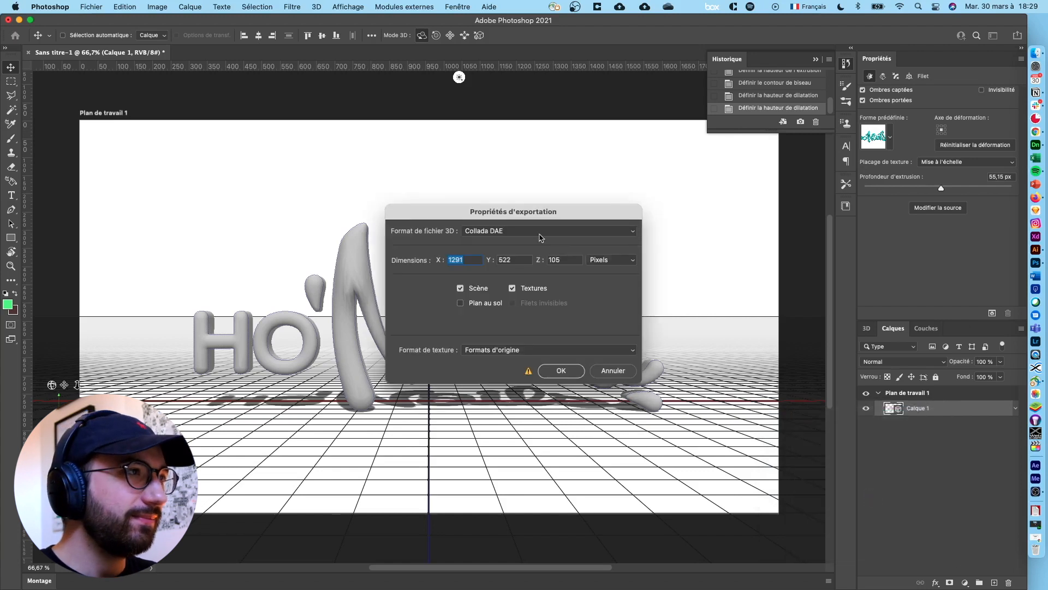
pyautogui.click(542, 232)
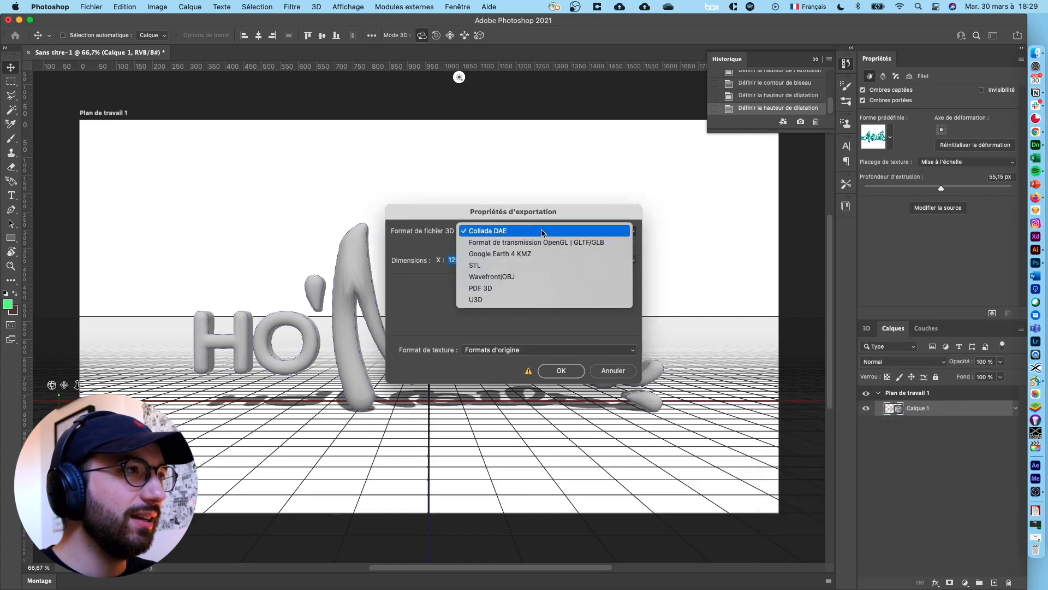
pyautogui.click(533, 277)
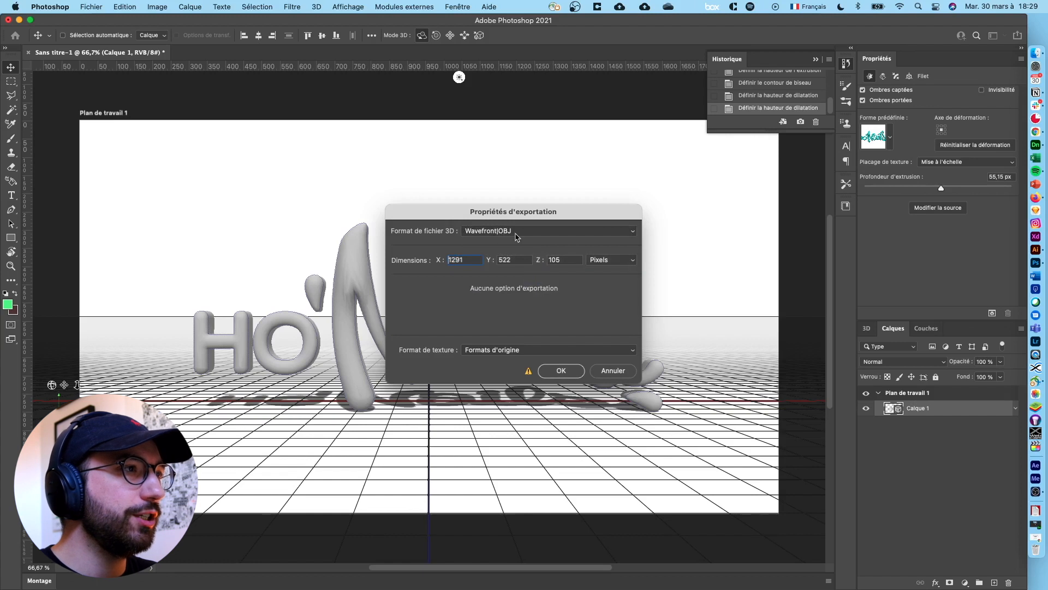
pyautogui.click(578, 376)
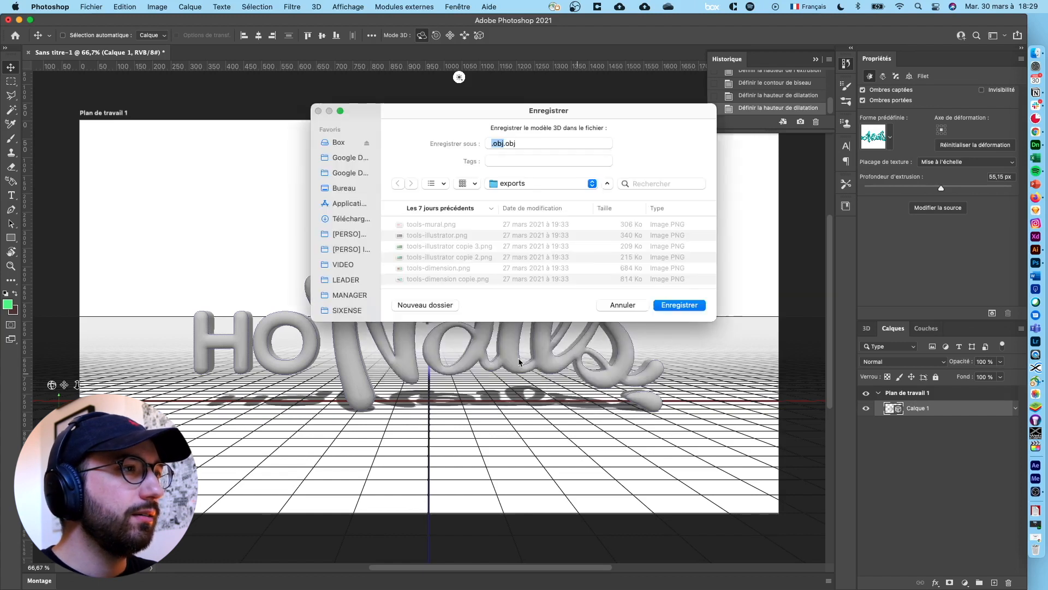
# Choose the 01-Typographie folder inside Documents-Dimension on the Desktop (Bureau) as the export destination and enlarge the save dialog
pyautogui.scroll(-2, 344, 191)
pyautogui.scroll(2, 344, 191)
pyautogui.click(344, 188)
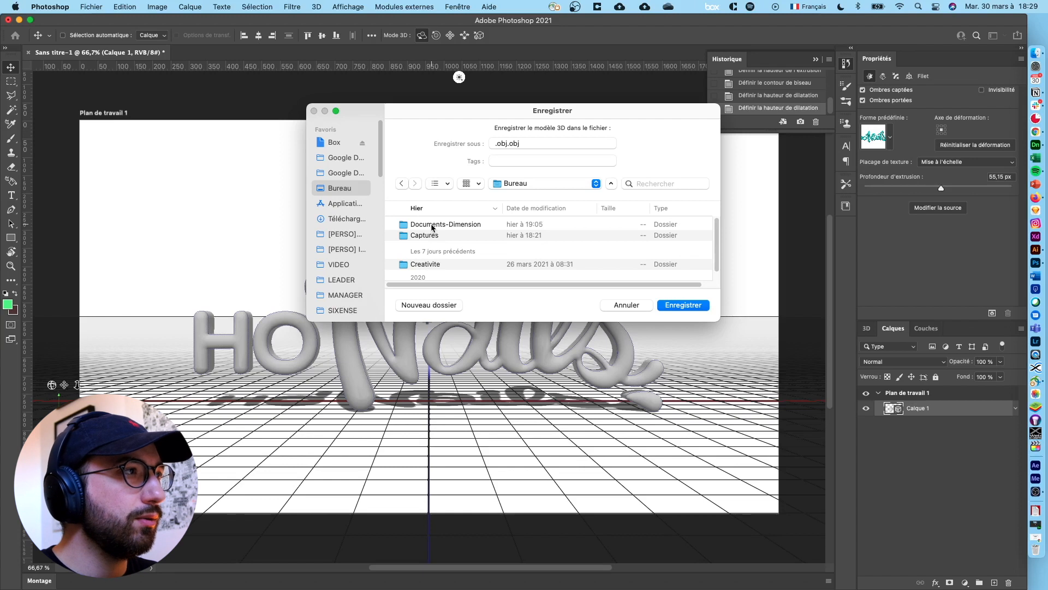
pyautogui.doubleClick(431, 225)
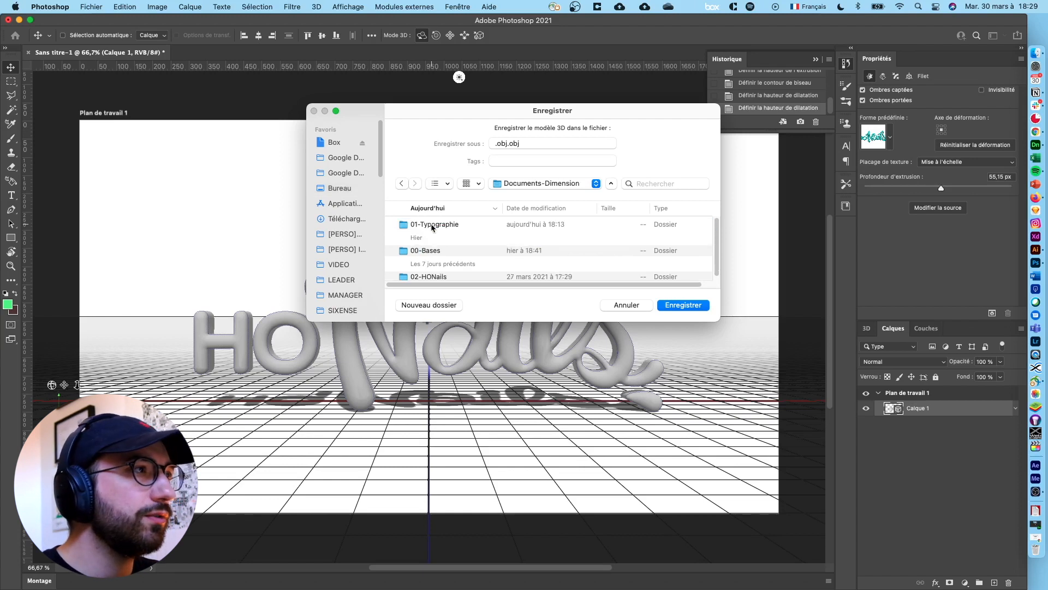
pyautogui.click(439, 225)
pyautogui.doubleClick(439, 225)
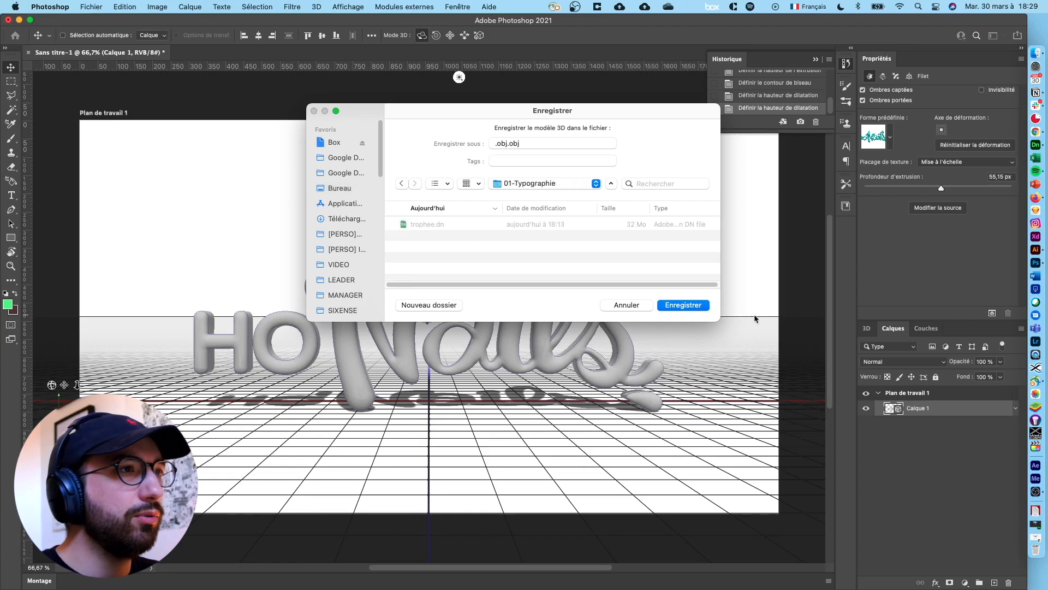
pyautogui.moveTo(720, 321); pyautogui.dragTo(869, 502)
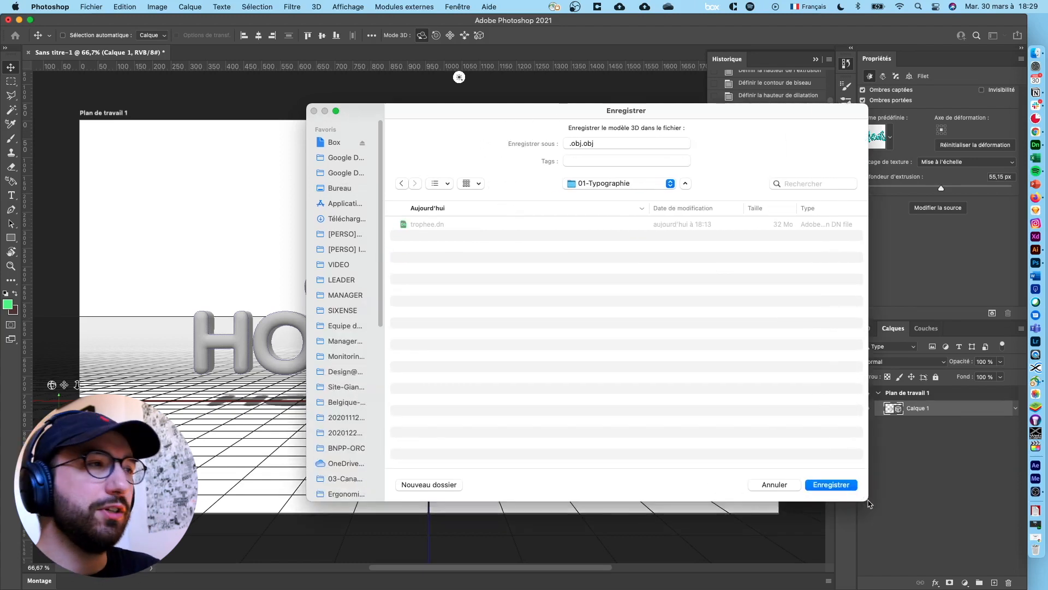
# Create a new folder named honails-elements inside 01-Typographie
pyautogui.click(455, 484)
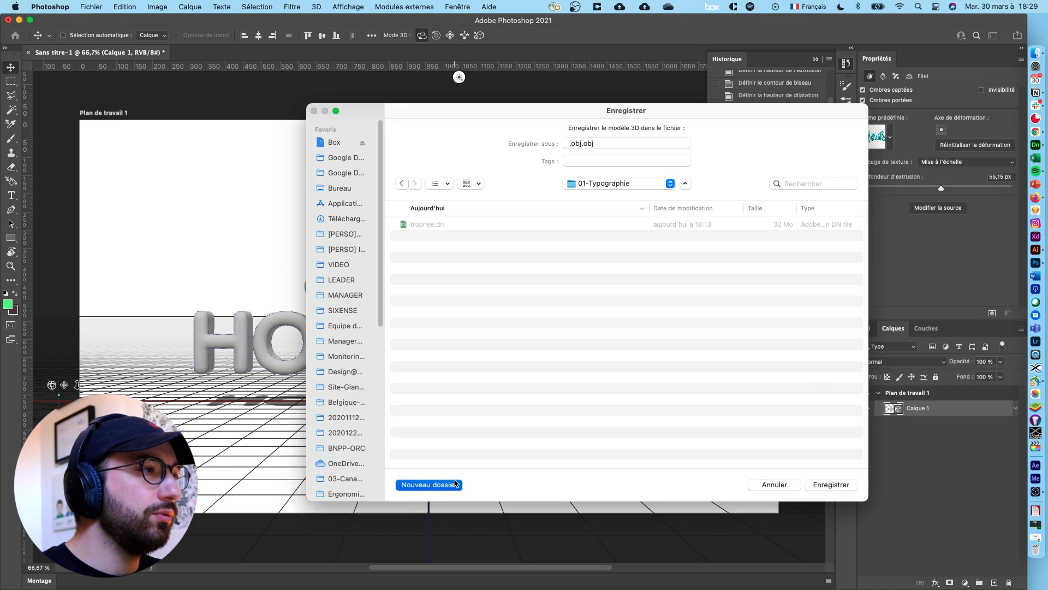
pyautogui.write('honails-e')
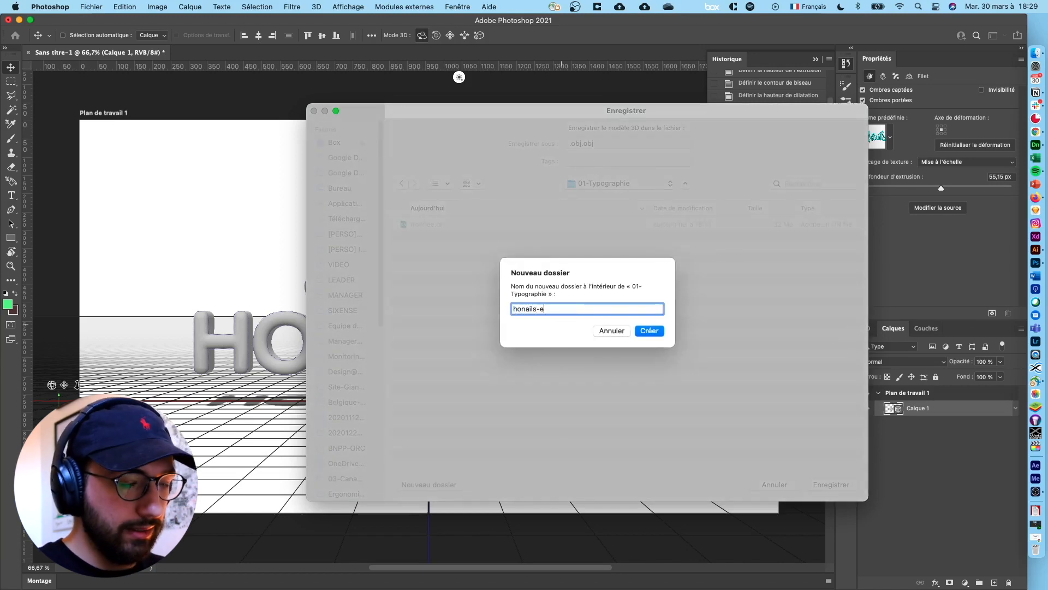
pyautogui.write('lements')
pyautogui.press('Return')
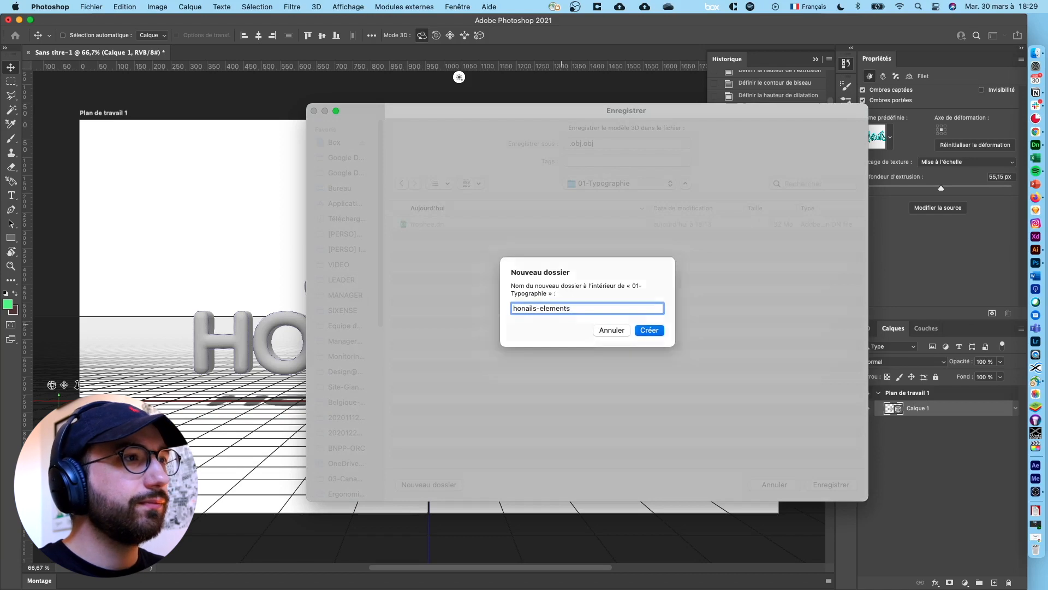
# Name the exported 3D model honails-logo-entier.obj and save it in the honails-elements folder
pyautogui.moveTo(581, 146); pyautogui.dragTo(535, 133)
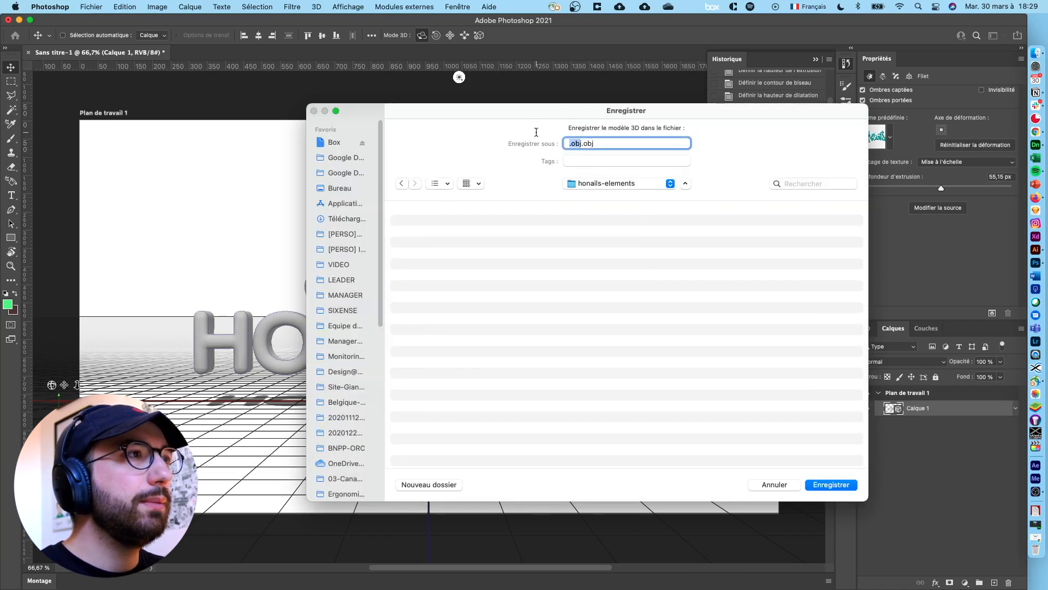
pyautogui.write('j')
pyautogui.press('BackSpace')
pyautogui.write('honails')
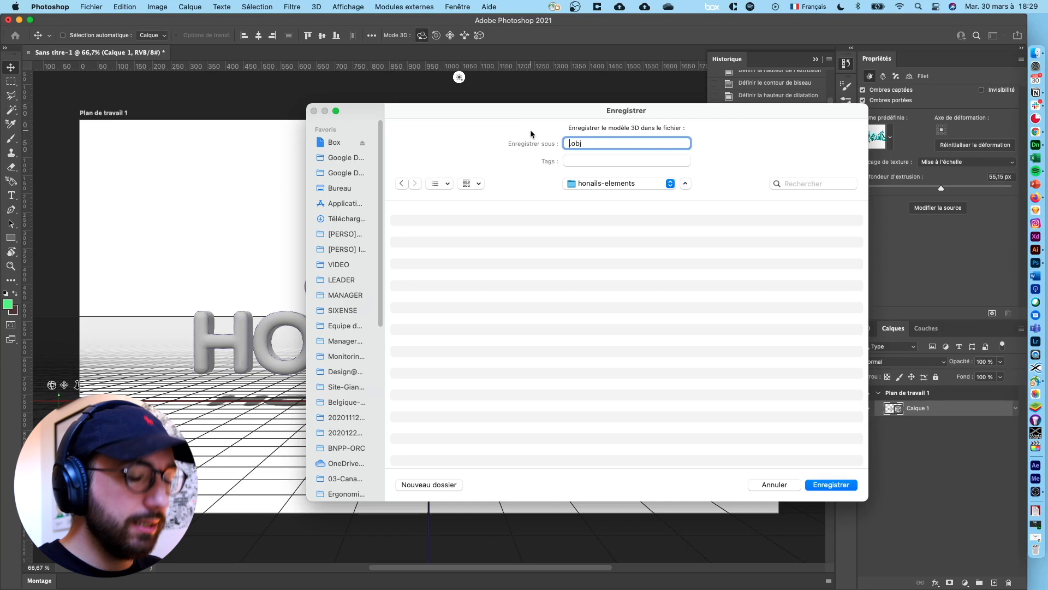
pyautogui.write('-logo-entie')
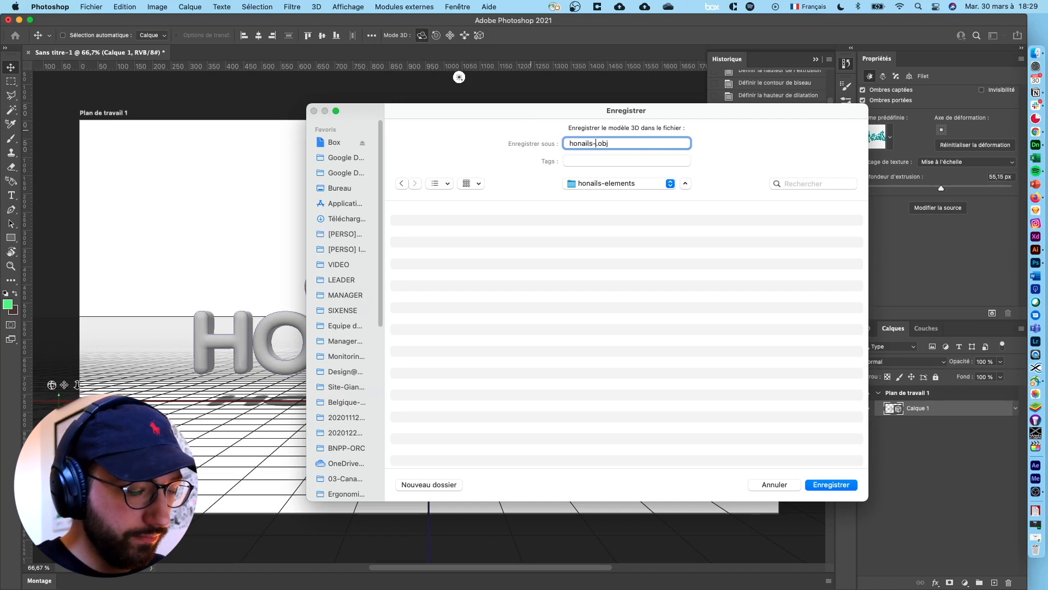
pyautogui.write('r')
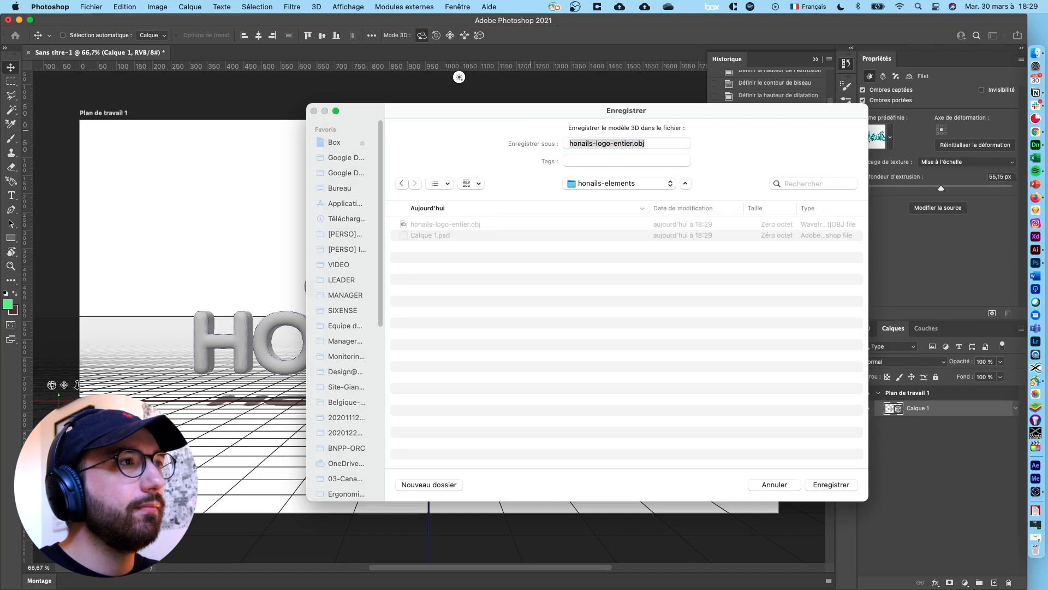
pyautogui.press('Return')
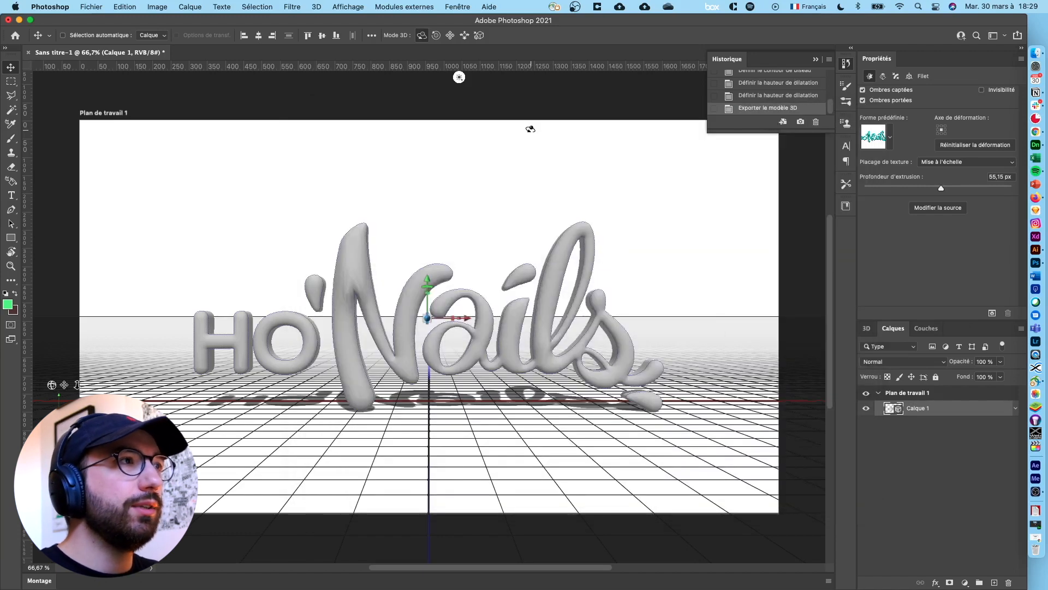
# Switch to Finder and view the exported files in the 01-Typographie/honails-elements folder
pyautogui.click(1036, 53)
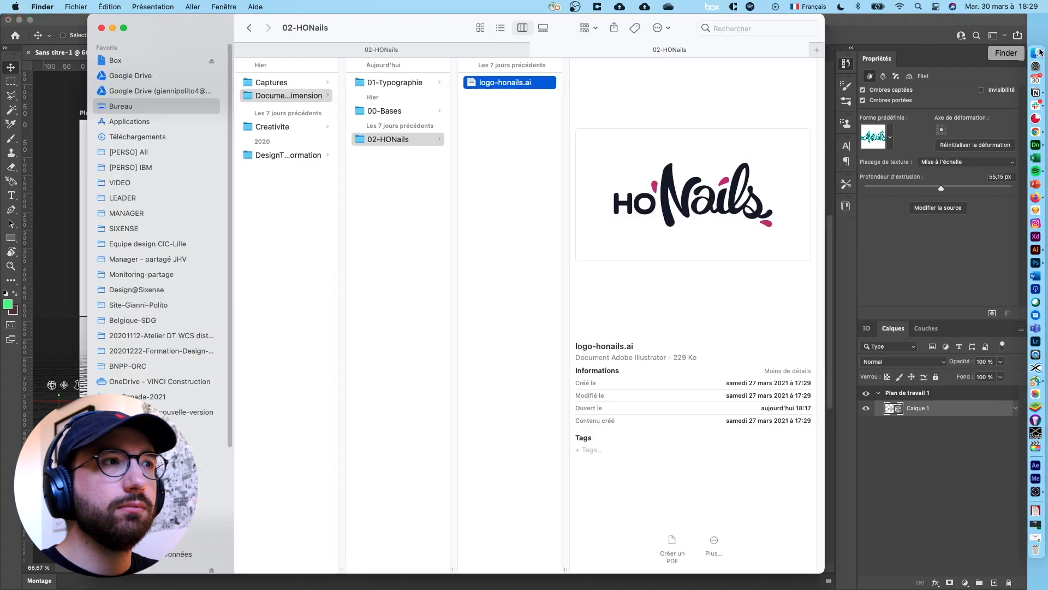
pyautogui.click(424, 83)
pyautogui.click(493, 83)
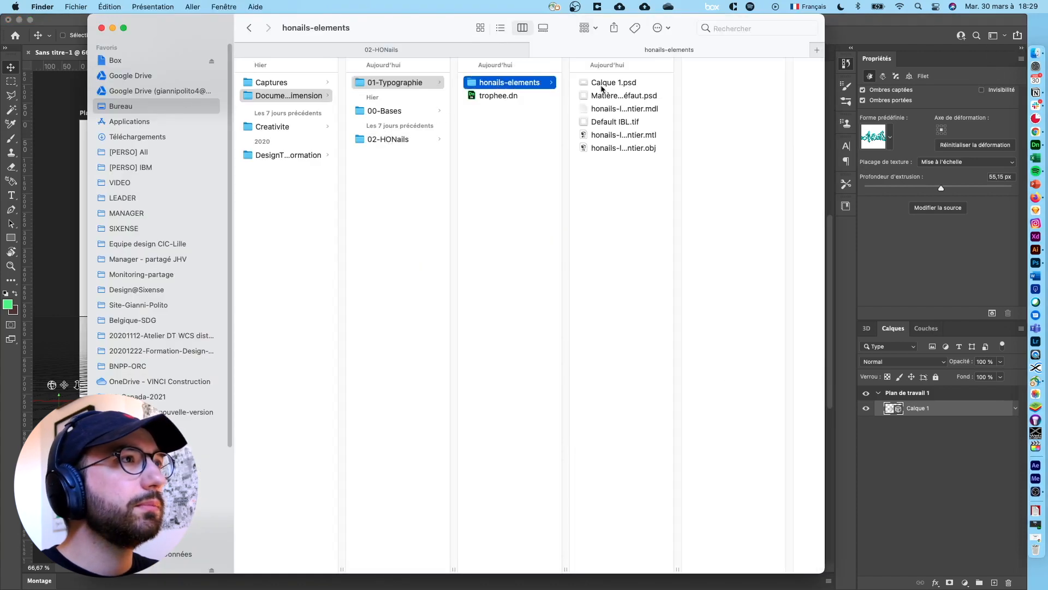
# Switch to Adobe Dimension and import honails-logo-entier.obj from 01-Typographie/honails-elements into a new document
pyautogui.click(1035, 145)
pyautogui.press('super+n')
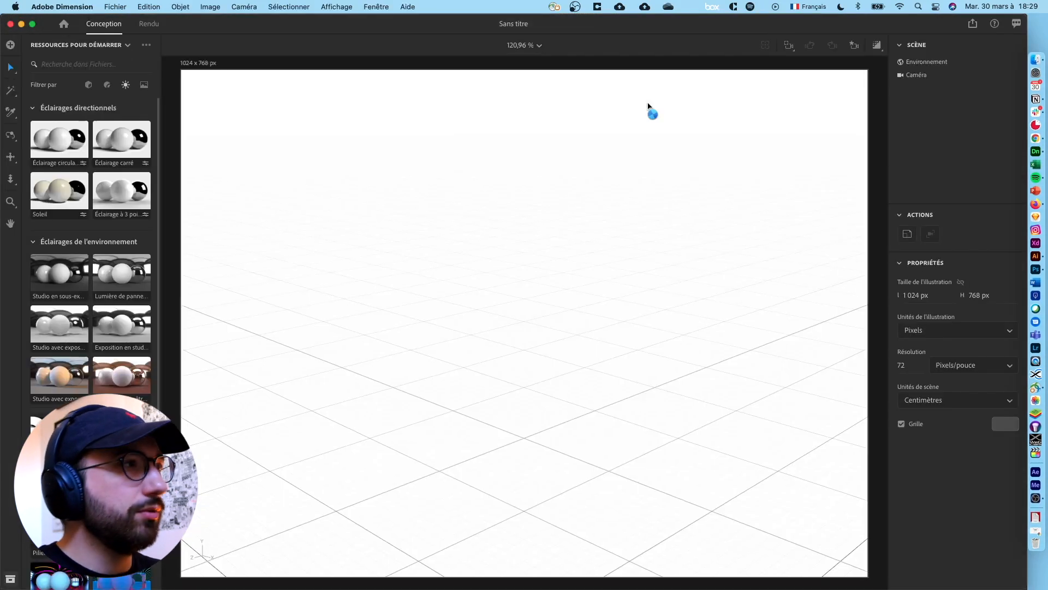
pyautogui.click(115, 7)
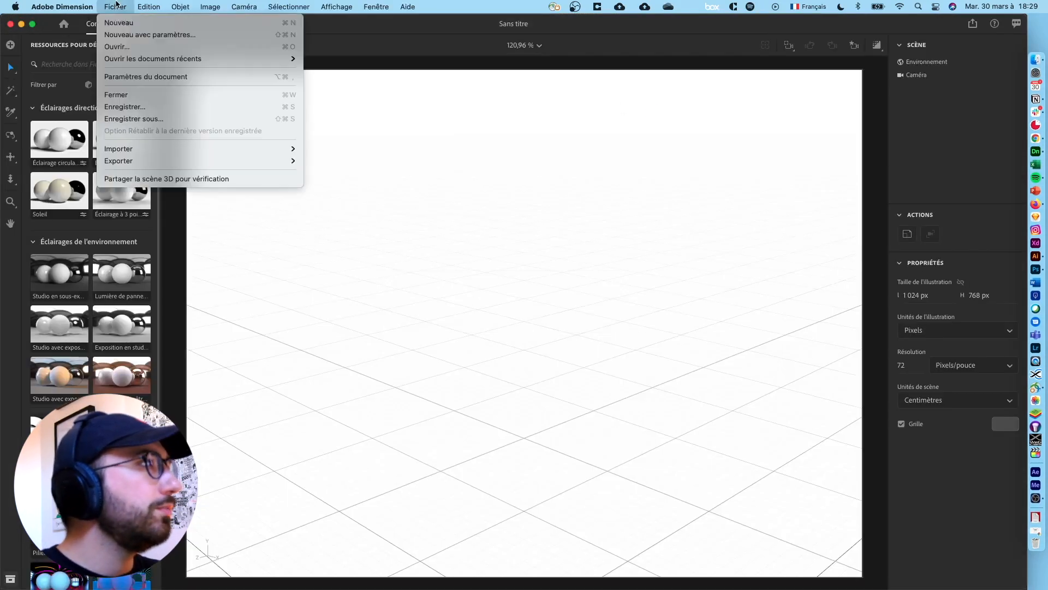
pyautogui.moveTo(197, 150)
pyautogui.click(374, 151)
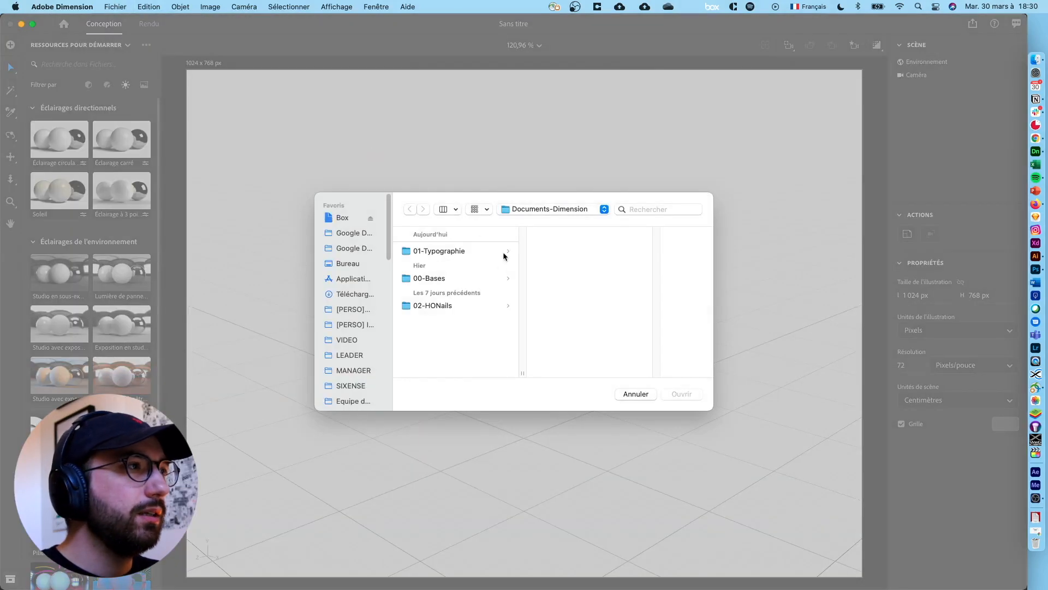
pyautogui.click(505, 253)
pyautogui.click(574, 250)
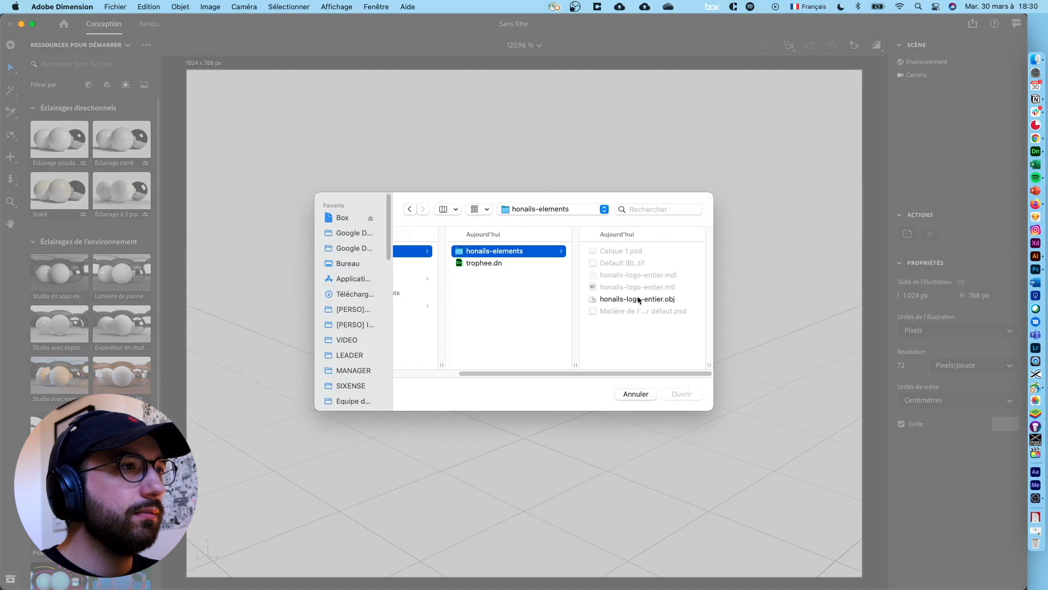
pyautogui.click(639, 300)
pyautogui.click(682, 394)
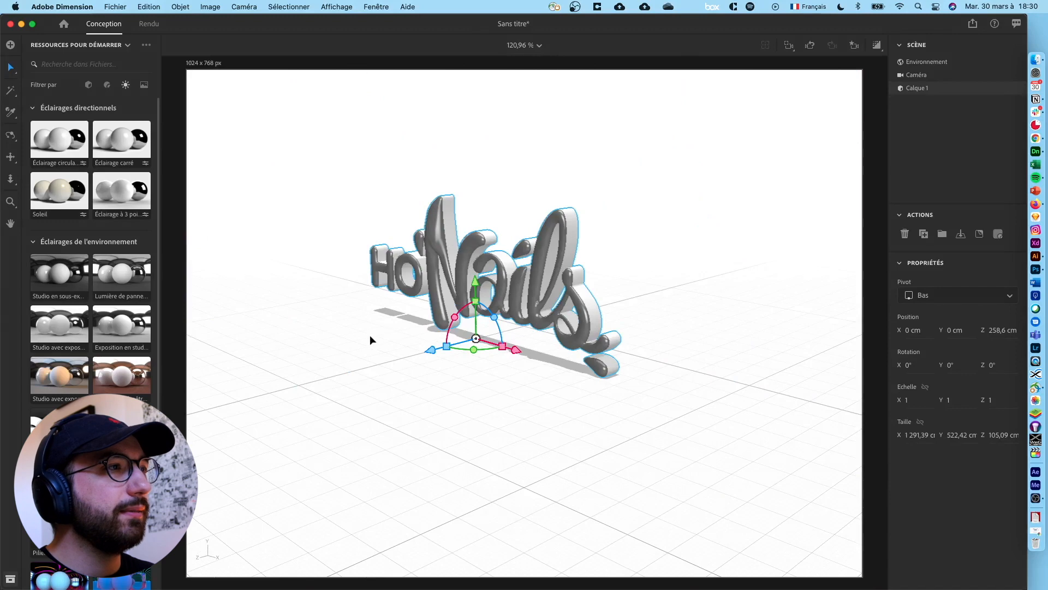
# Examine the imported 3D logo from the front and compare it with the HO'Nails logotype project on Behance in Chrome
pyautogui.moveTo(370, 340); pyautogui.dragTo(473, 294, button='right')
pyautogui.scroll(8, 473, 293)
pyautogui.scroll(-5, 527, 368)
pyautogui.moveTo(529, 367); pyautogui.dragTo(408, 393, button='right')
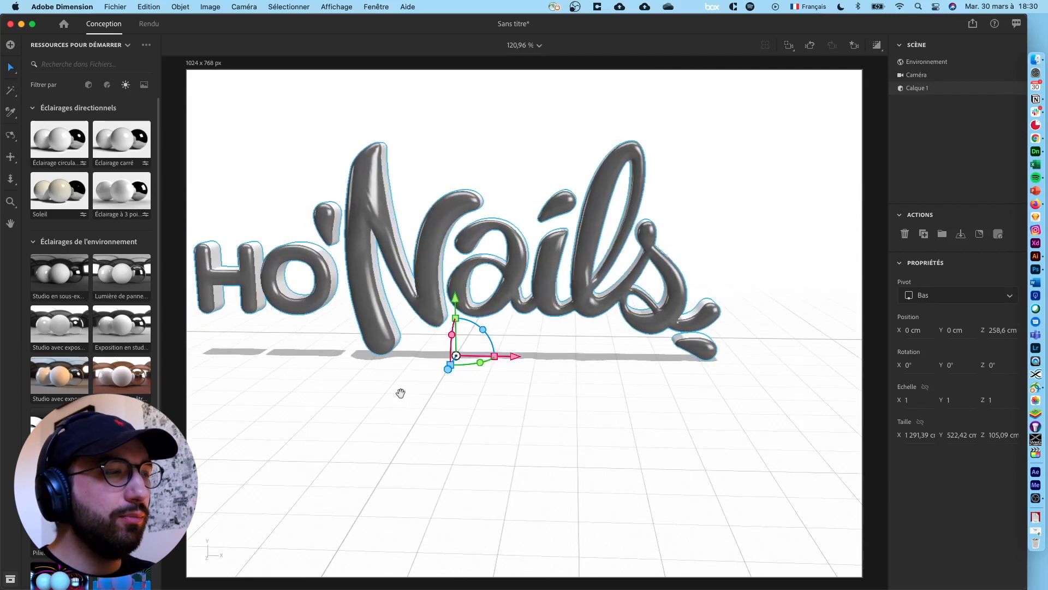
pyautogui.moveTo(391, 398); pyautogui.dragTo(445, 424, button='middle')
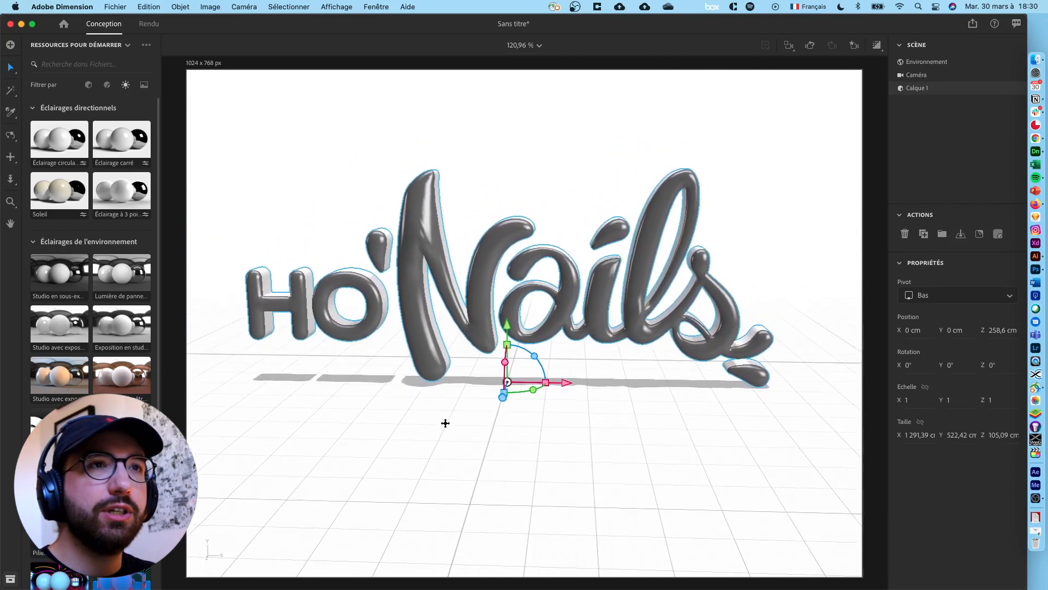
pyautogui.click(1035, 139)
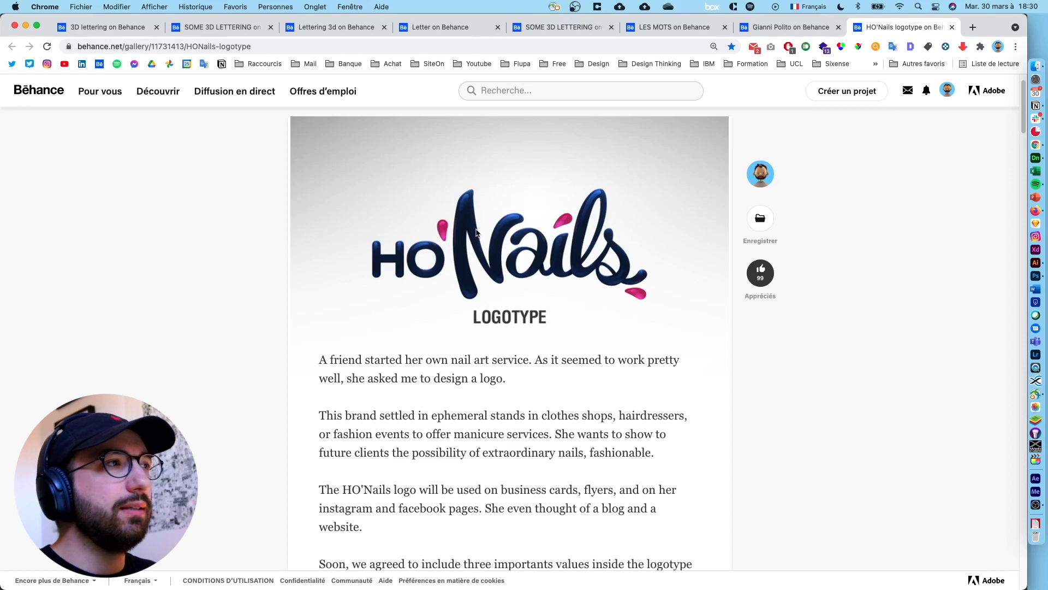
pyautogui.click(26, 27)
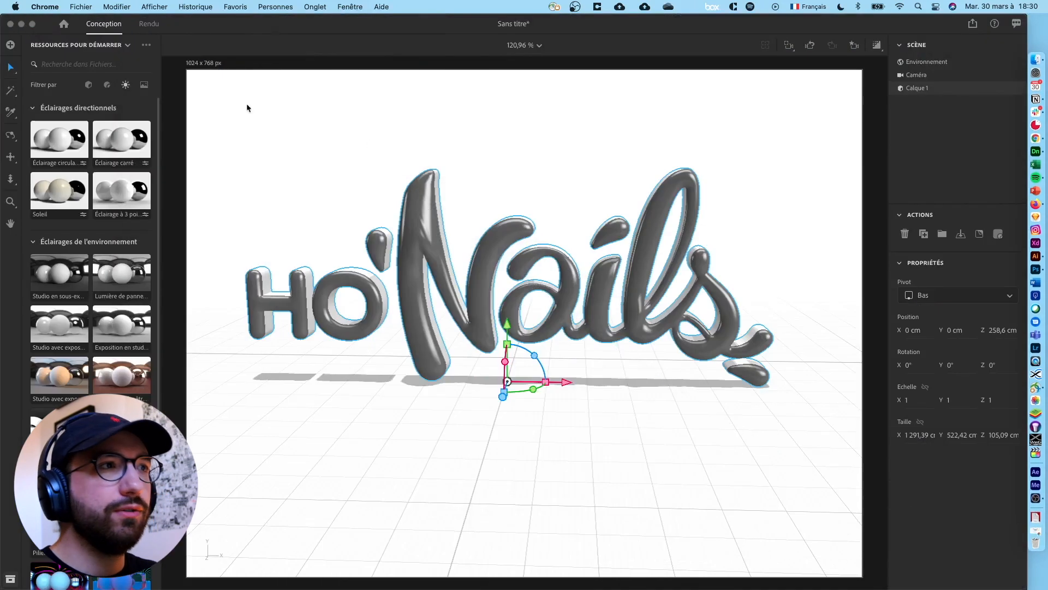
# Switch to Illustrator, isolate the logo group and copy only the dark lettering path without the pink drops
pyautogui.click(1040, 259)
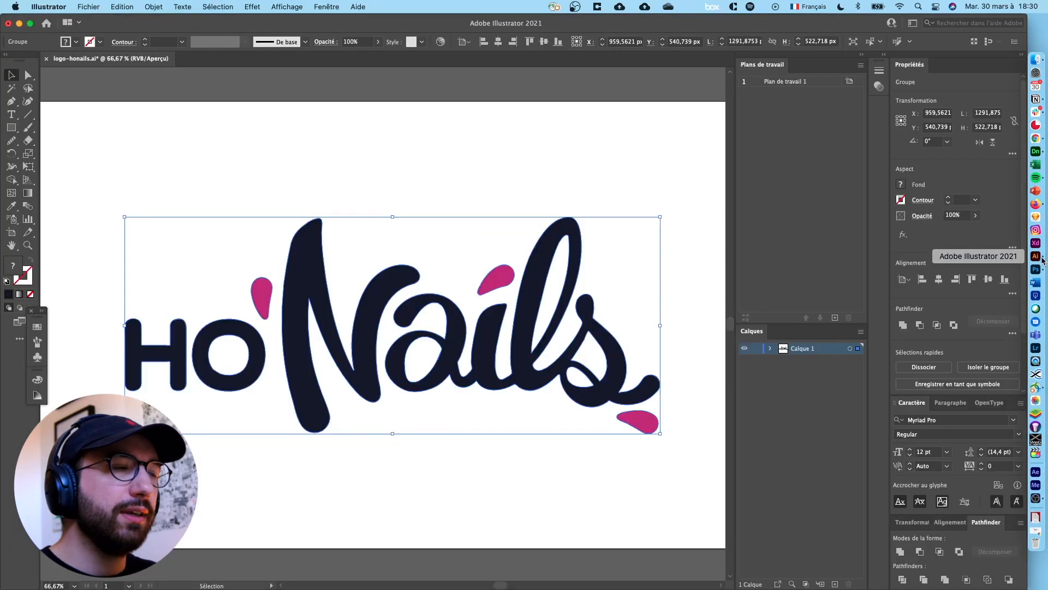
pyautogui.click(493, 147)
pyautogui.doubleClick(385, 304)
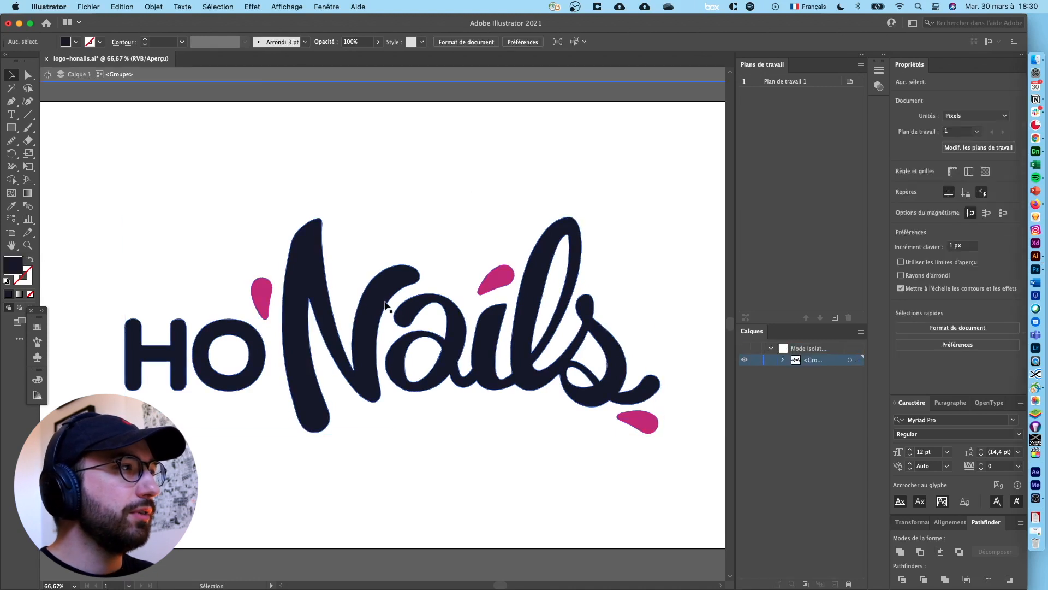
pyautogui.click(385, 304)
pyautogui.press('a')
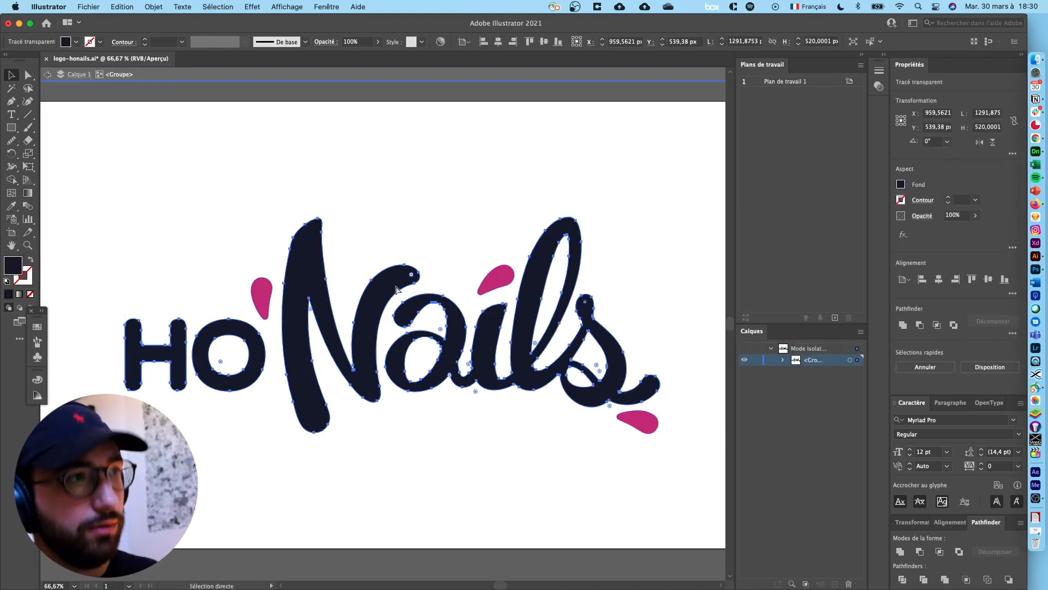
# Switch to Photoshop and paste the copied lettering as a path (Tracé) on a new layer above Calque 1
pyautogui.click(1036, 269)
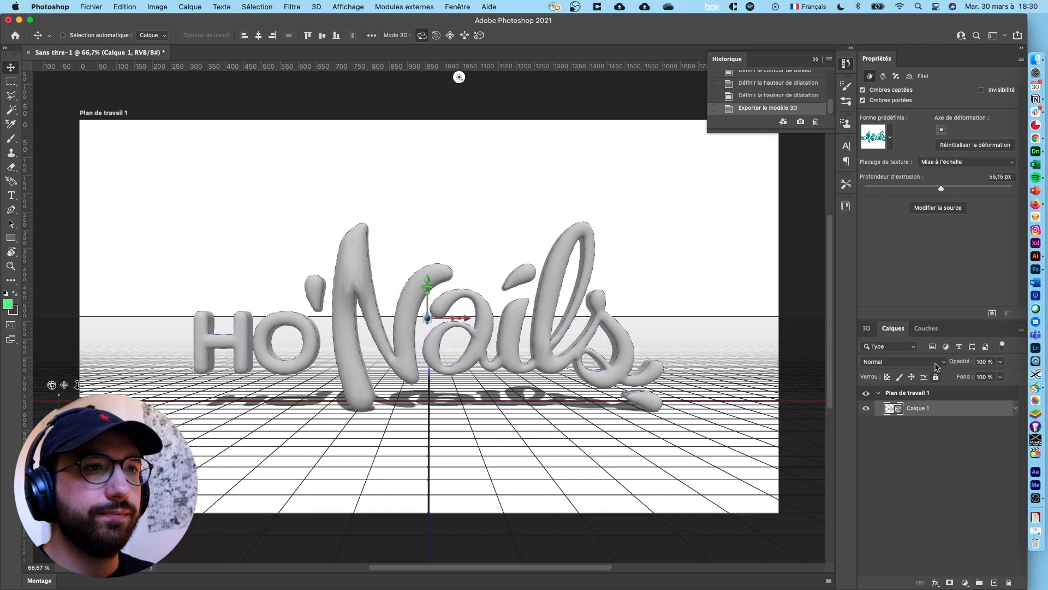
pyautogui.click(994, 583)
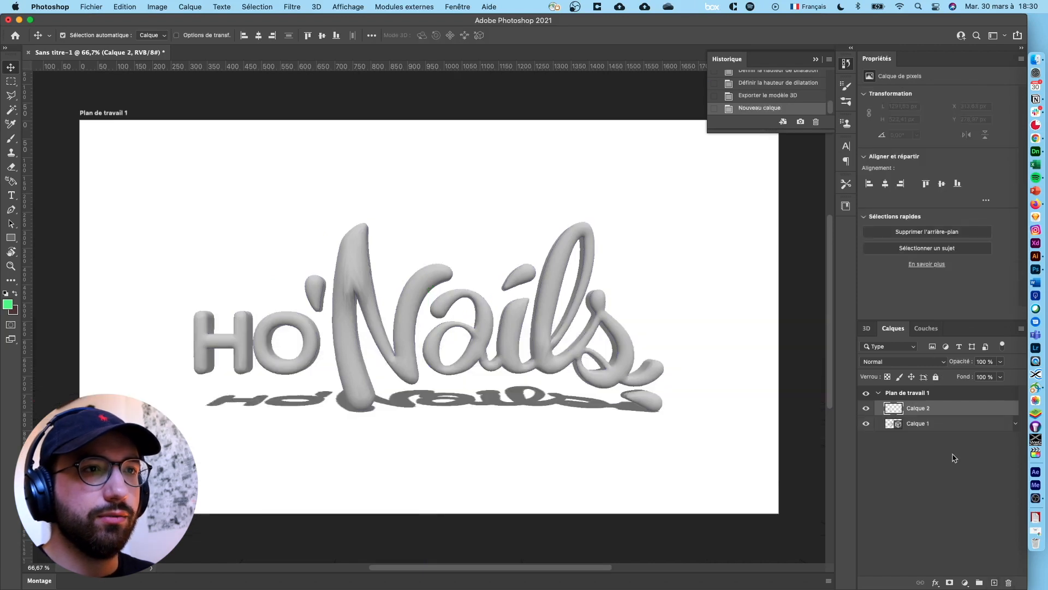
pyautogui.press('super+v')
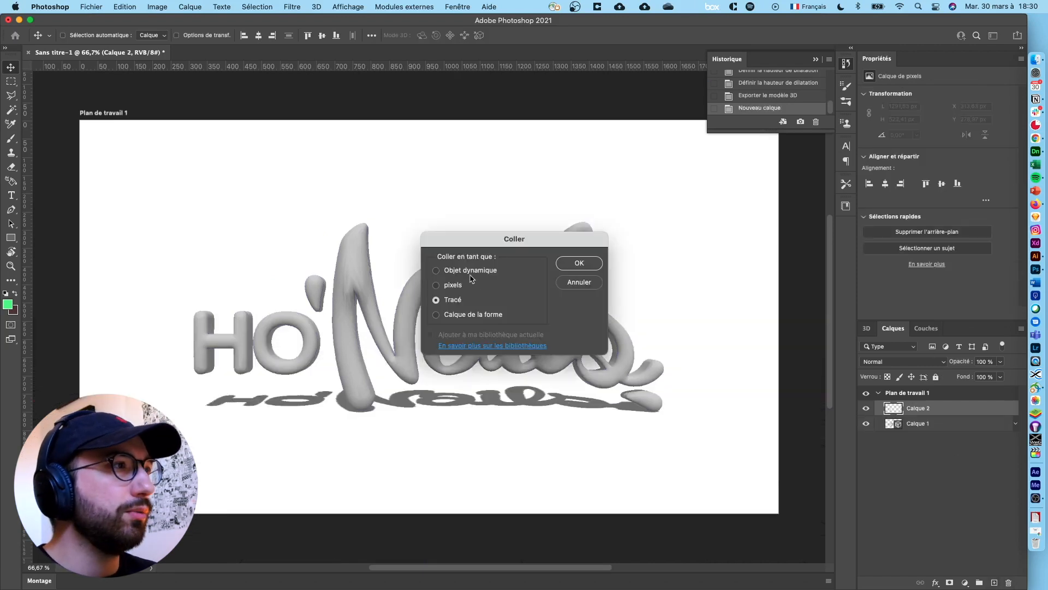
pyautogui.click(580, 263)
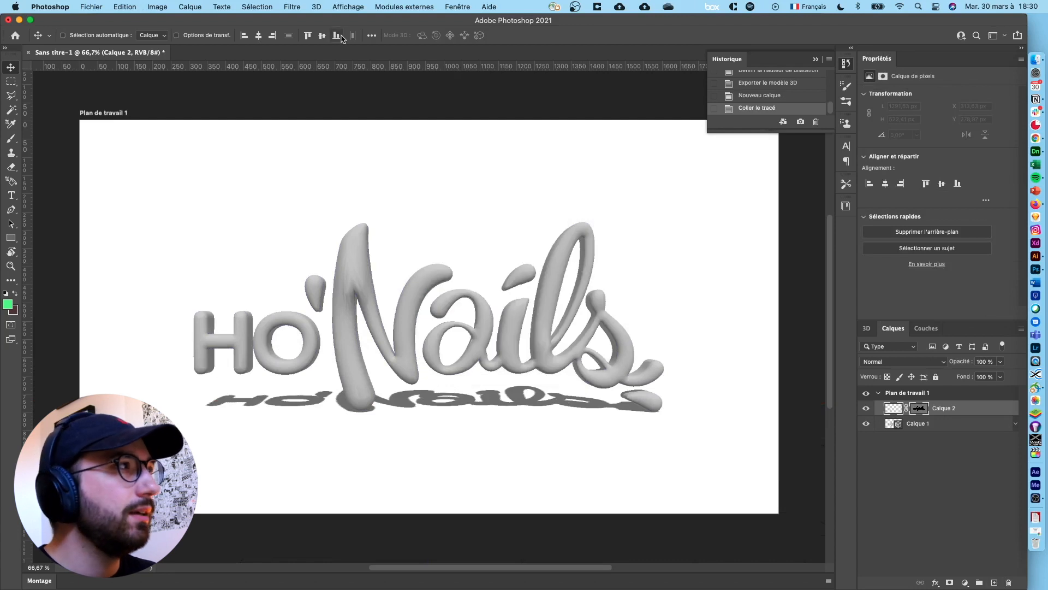
# Create a new 3D extrusion from the lettering path on Calque 2 and apply the rounded, inflated shape preset
pyautogui.click(317, 7)
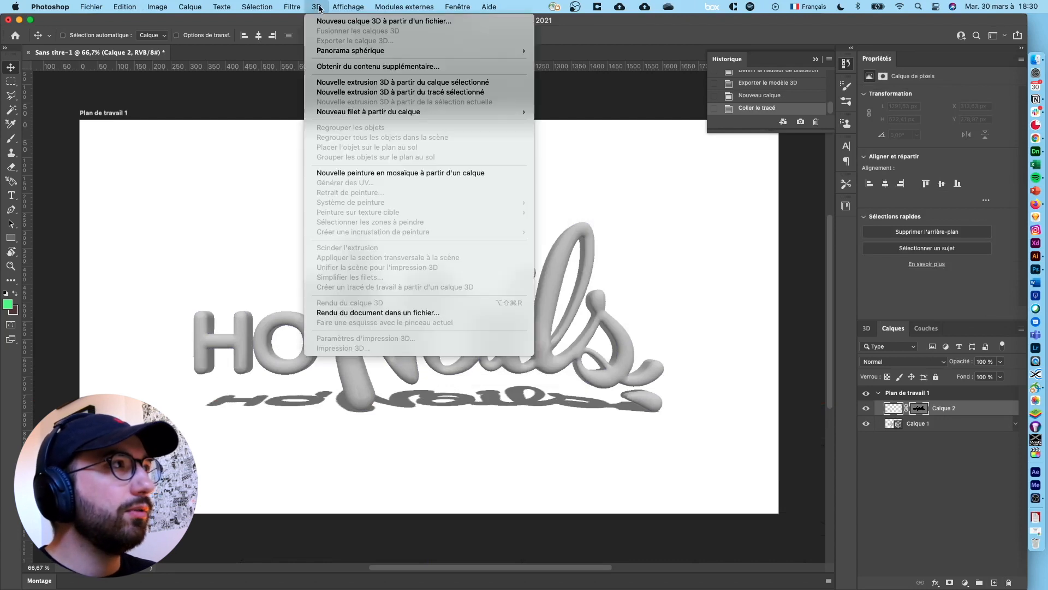
pyautogui.click(347, 93)
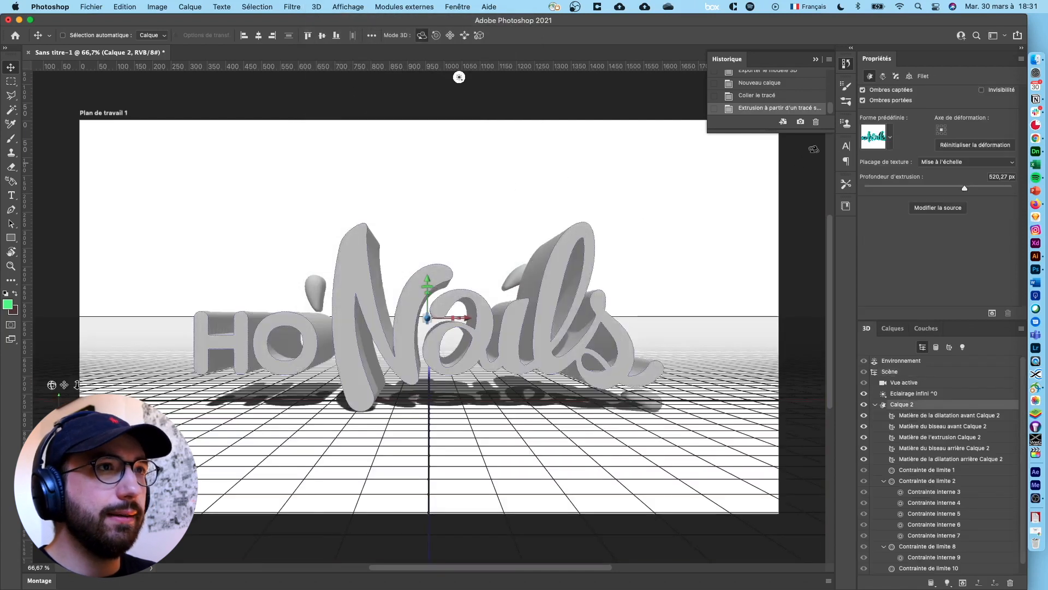
pyautogui.click(891, 137)
pyautogui.click(862, 205)
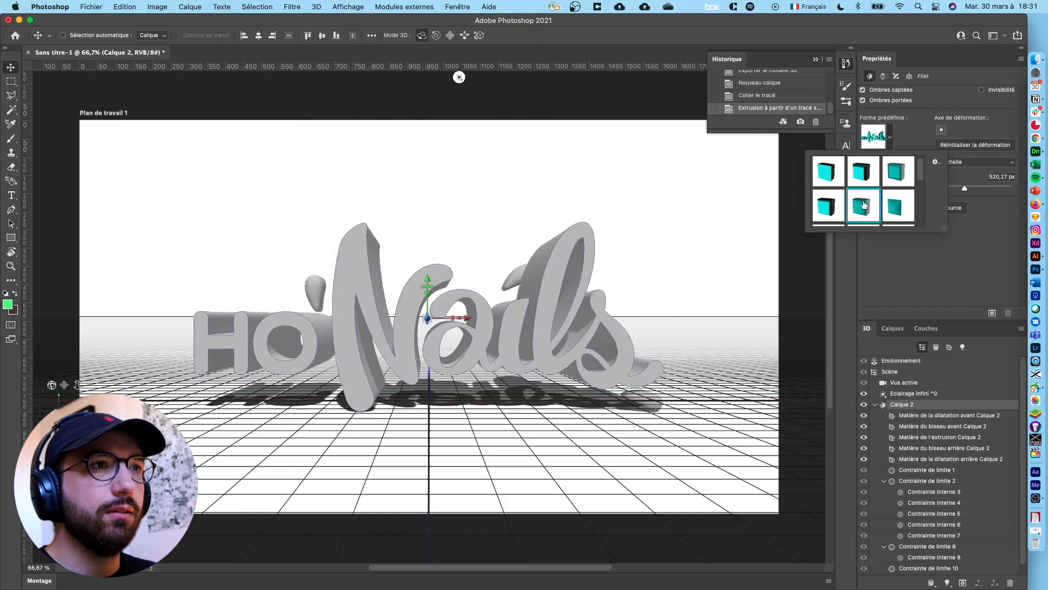
pyautogui.click(956, 265)
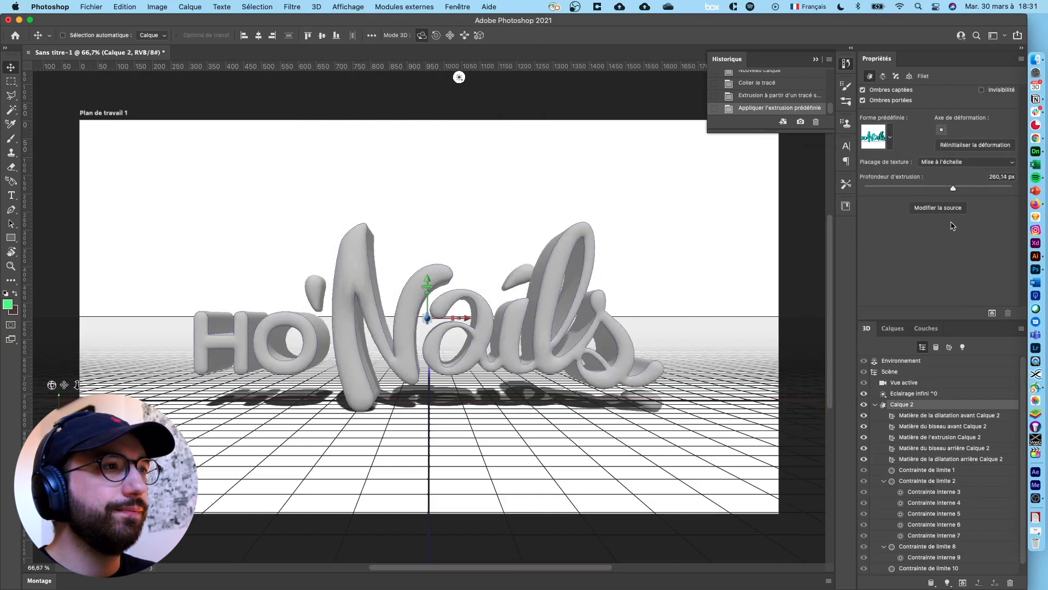
pyautogui.click(895, 328)
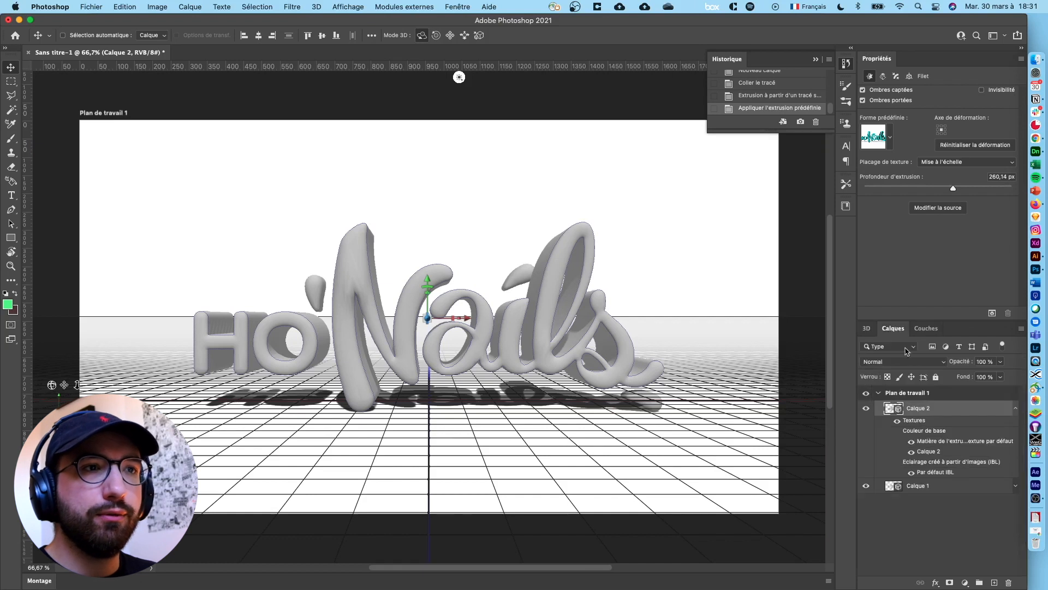
# Check the extrusion depth of Calque 1, hide that layer and set the extrusion depth of Calque 2 to 55 px
pyautogui.click(866, 408)
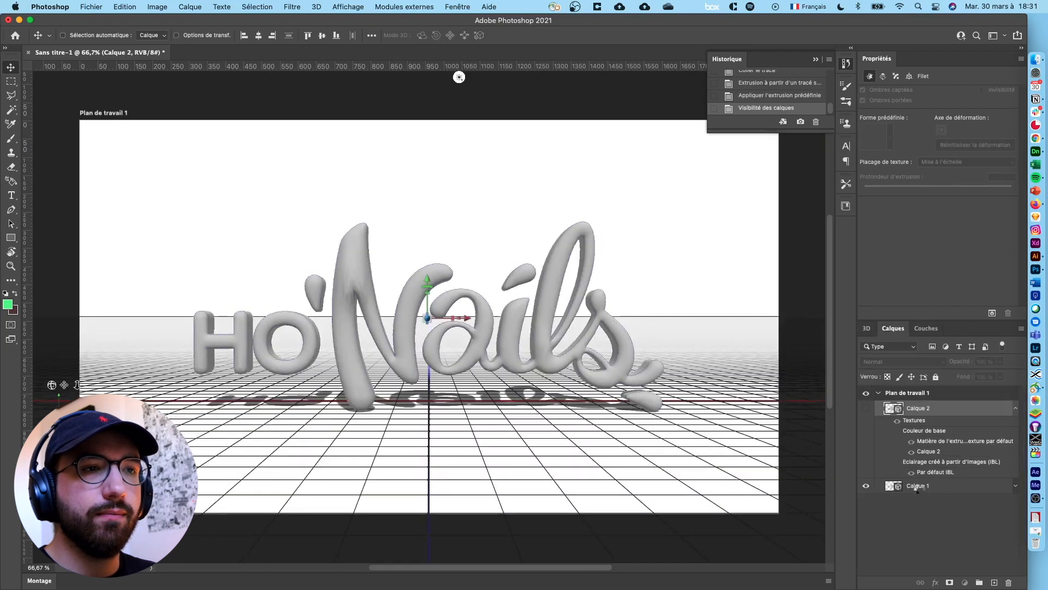
pyautogui.click(921, 487)
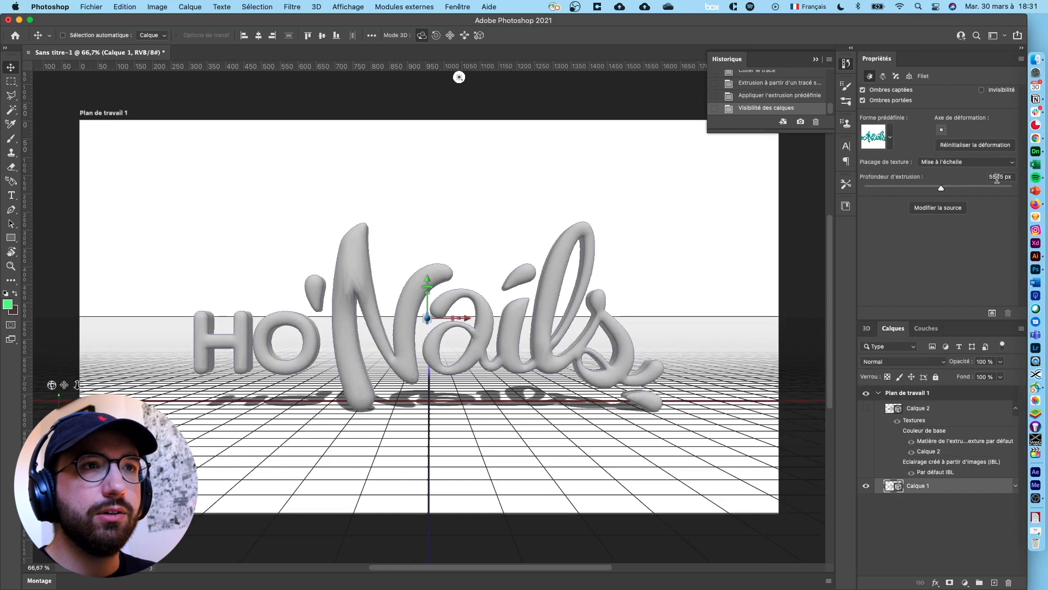
pyautogui.click(913, 413)
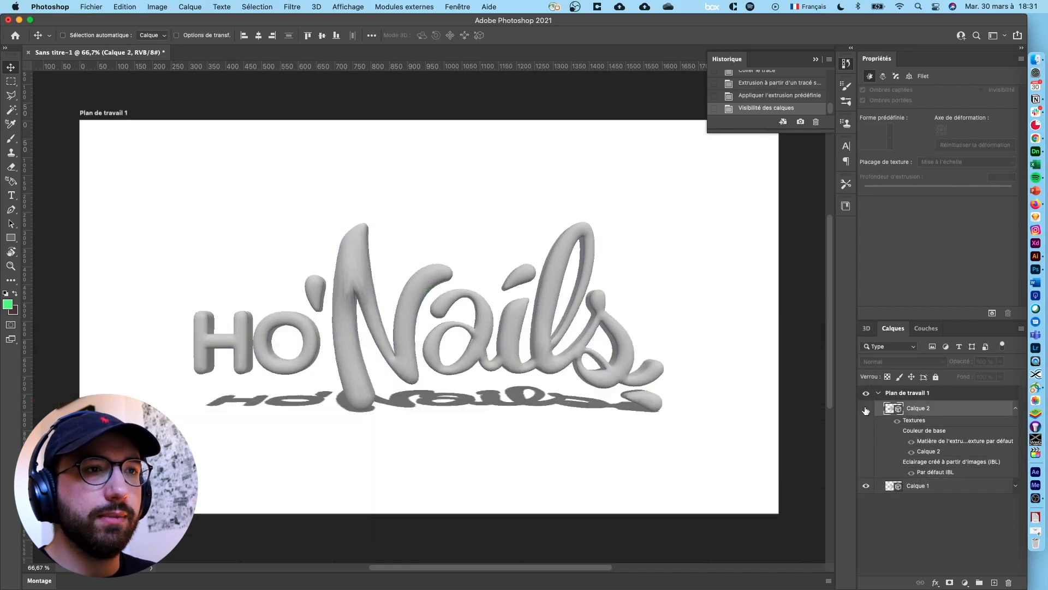
pyautogui.click(865, 409)
pyautogui.click(866, 486)
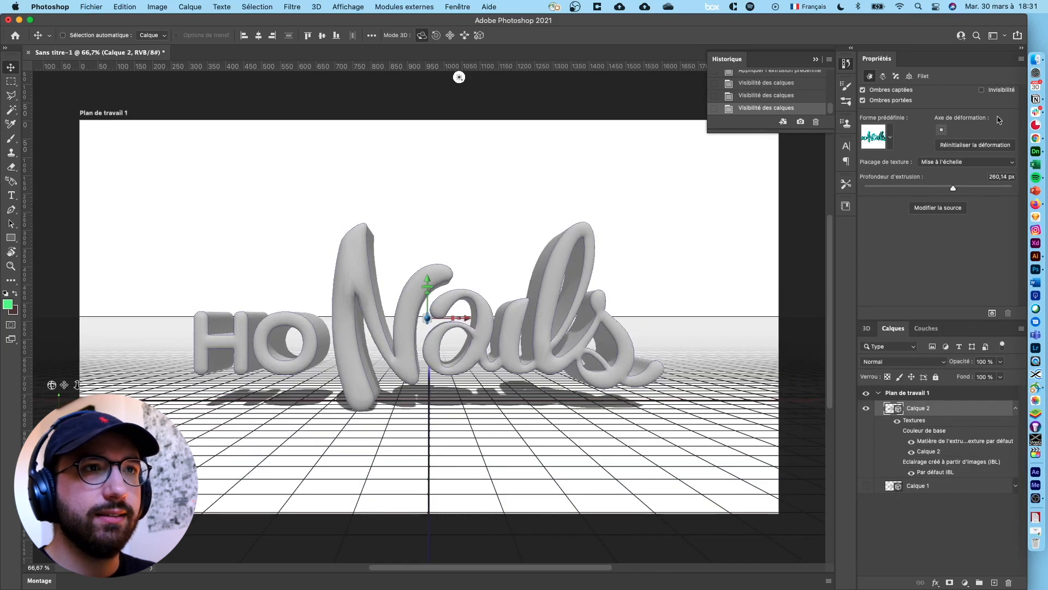
pyautogui.click(1004, 177)
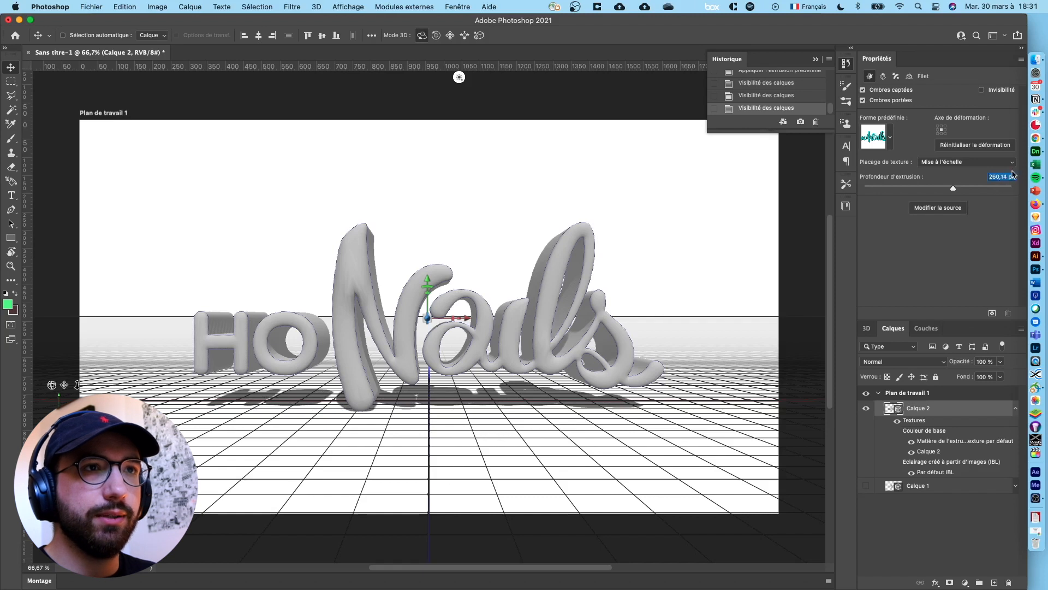
pyautogui.write('55')
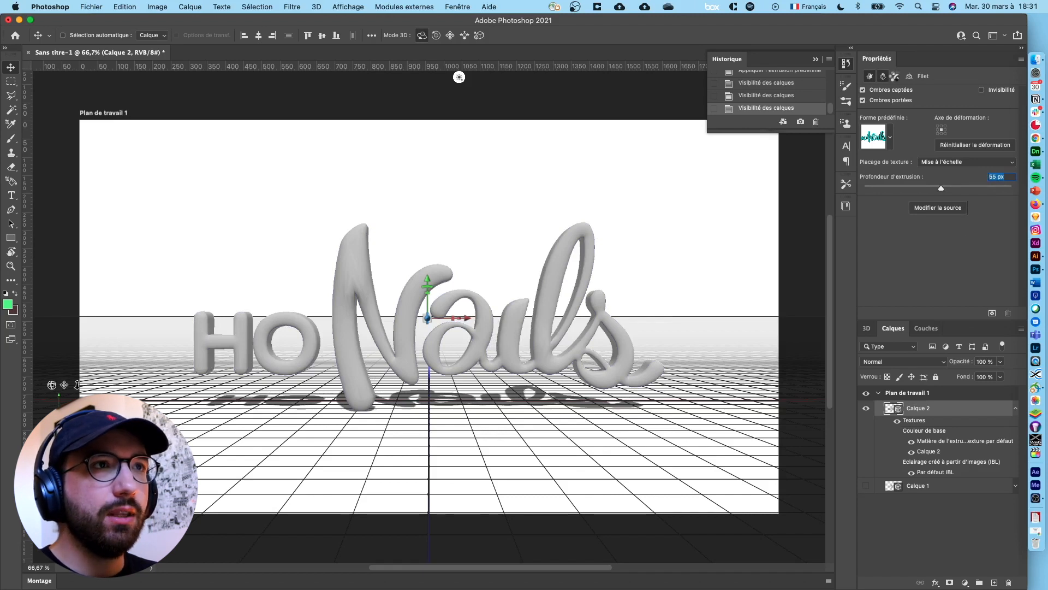
# Give the front cap of Calque 2 a rounded bevel contour and set its inflation intensity to 15 %
pyautogui.click(896, 76)
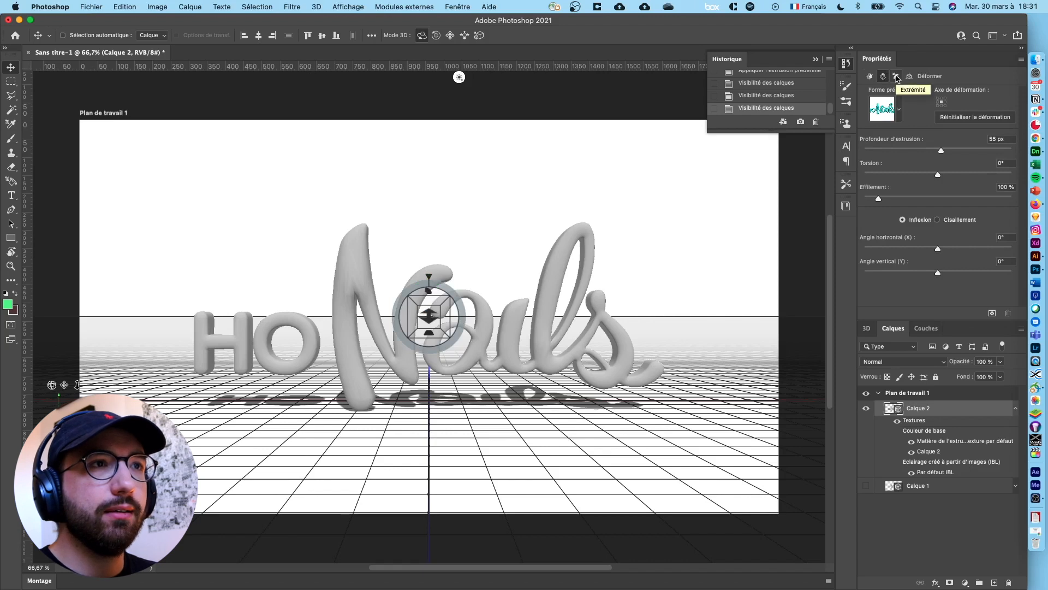
pyautogui.click(896, 77)
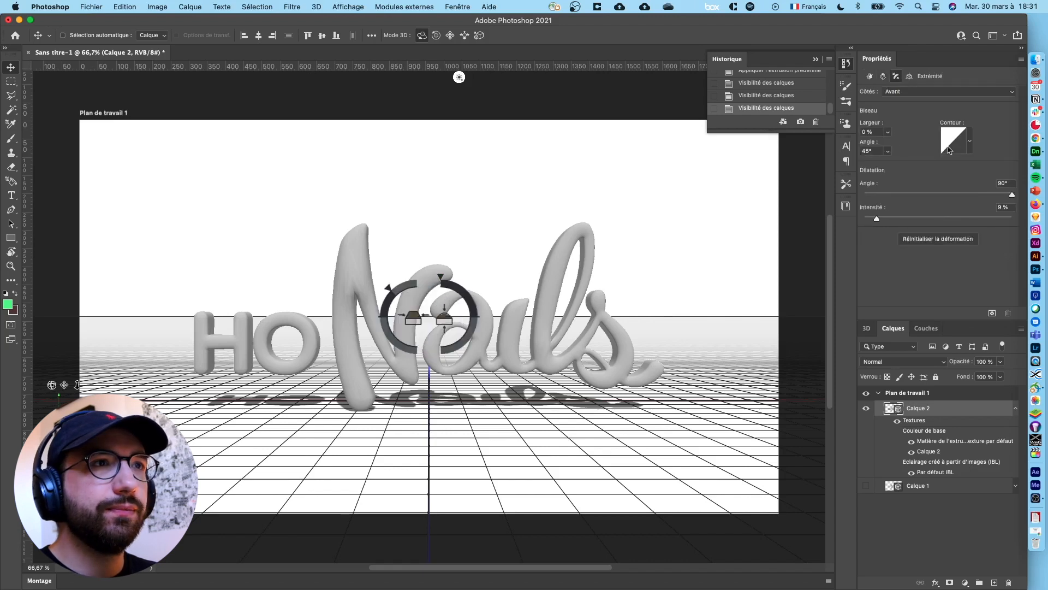
pyautogui.click(971, 143)
pyautogui.click(899, 186)
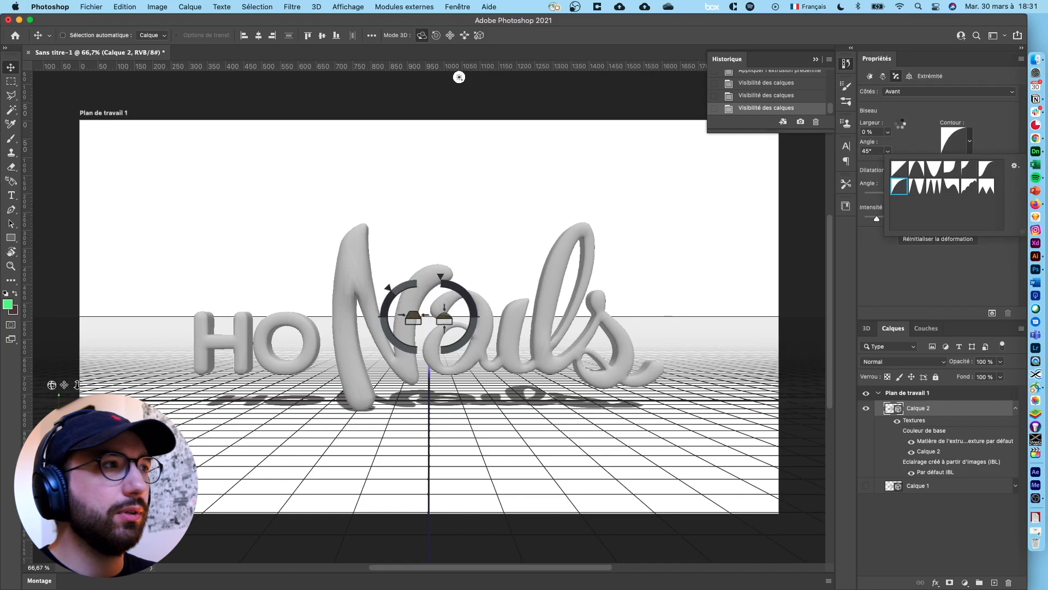
pyautogui.click(904, 125)
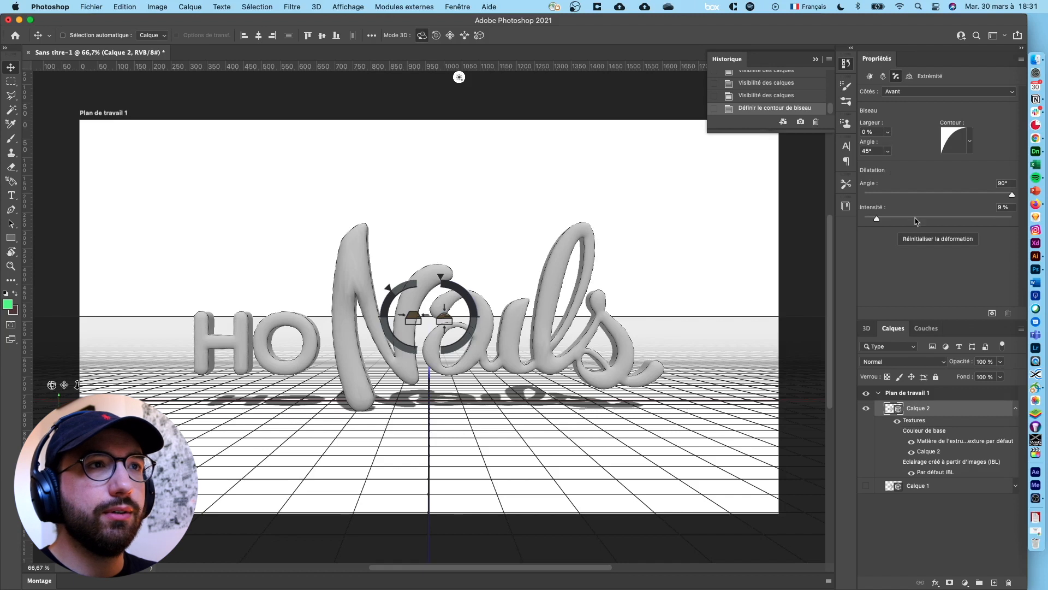
pyautogui.write('15')
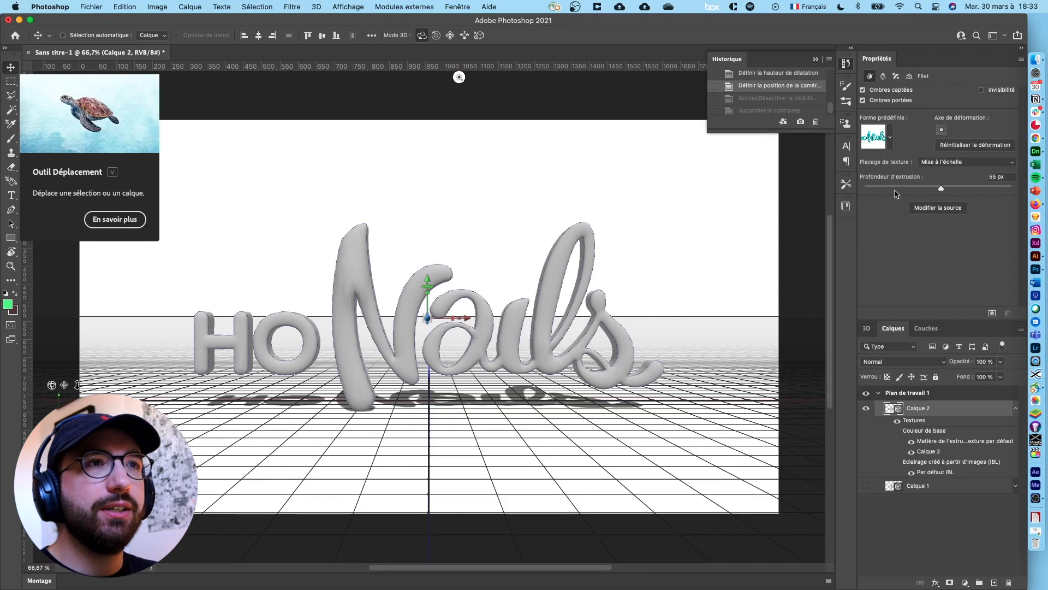
# Set the cap sides of Calque 2 to Avant et arrière, with the rounded bevel contour and an inflation intensity of 15 %
pyautogui.click(884, 76)
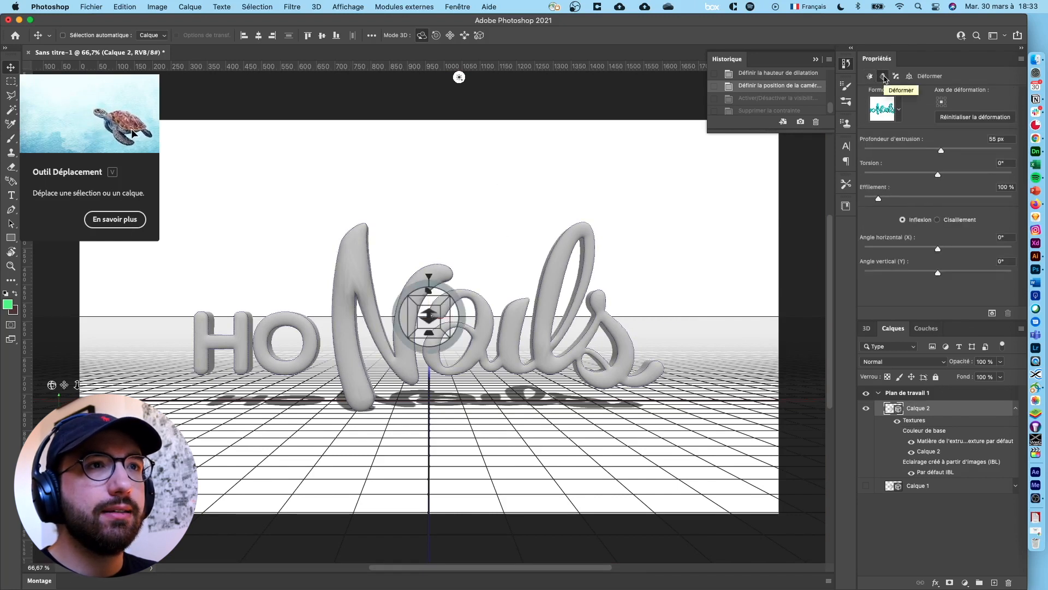
pyautogui.click(896, 77)
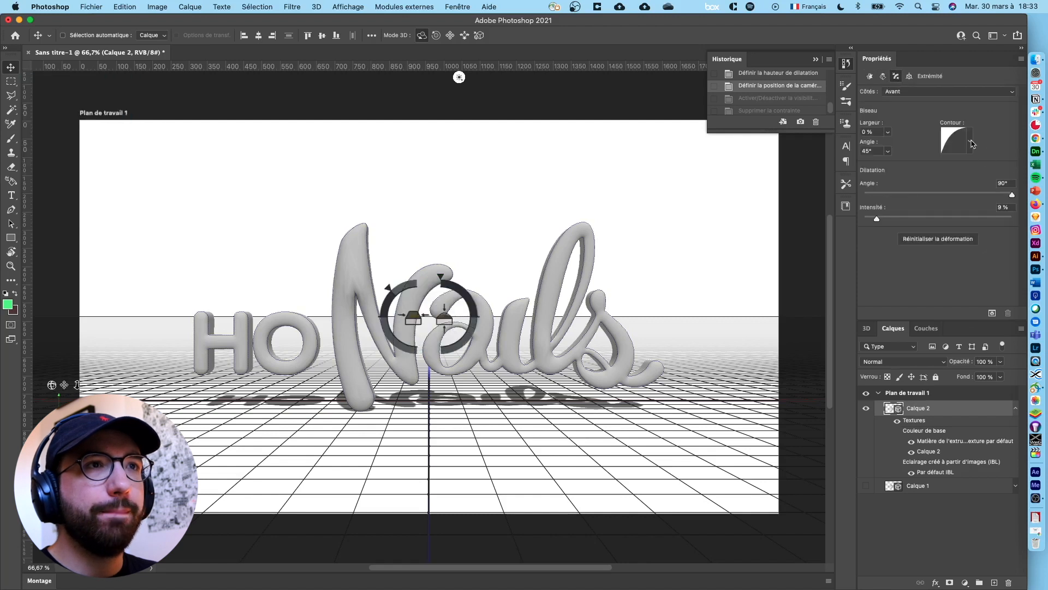
pyautogui.click(962, 92)
pyautogui.click(930, 113)
pyautogui.click(970, 140)
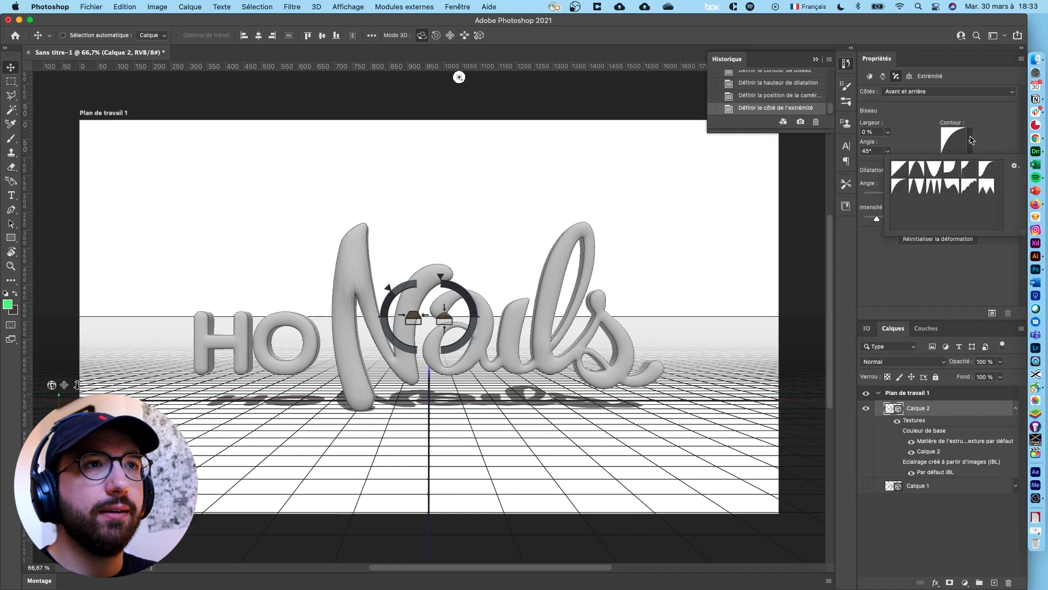
pyautogui.click(900, 186)
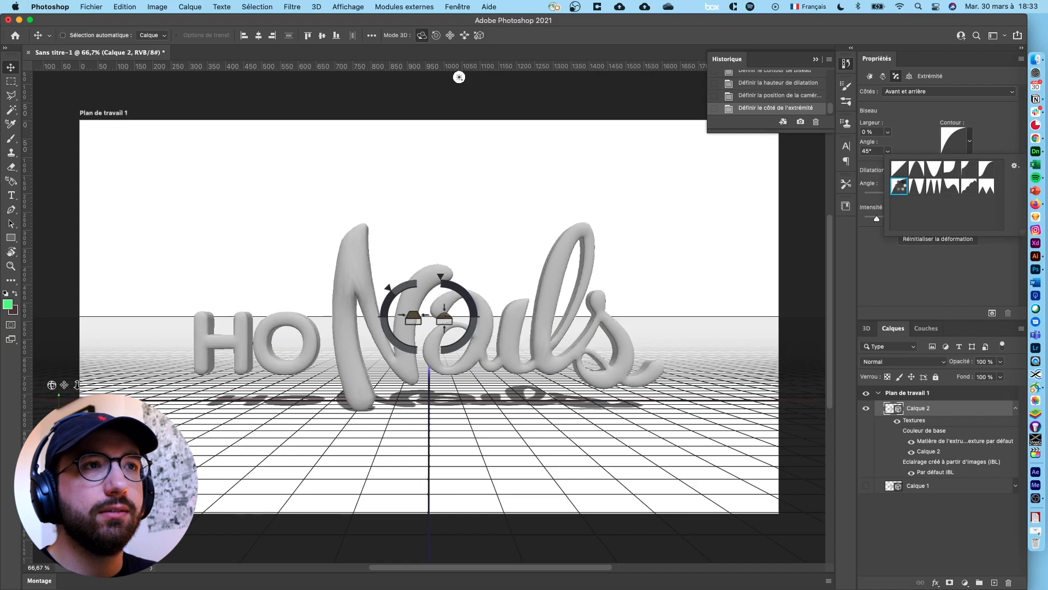
pyautogui.click(915, 266)
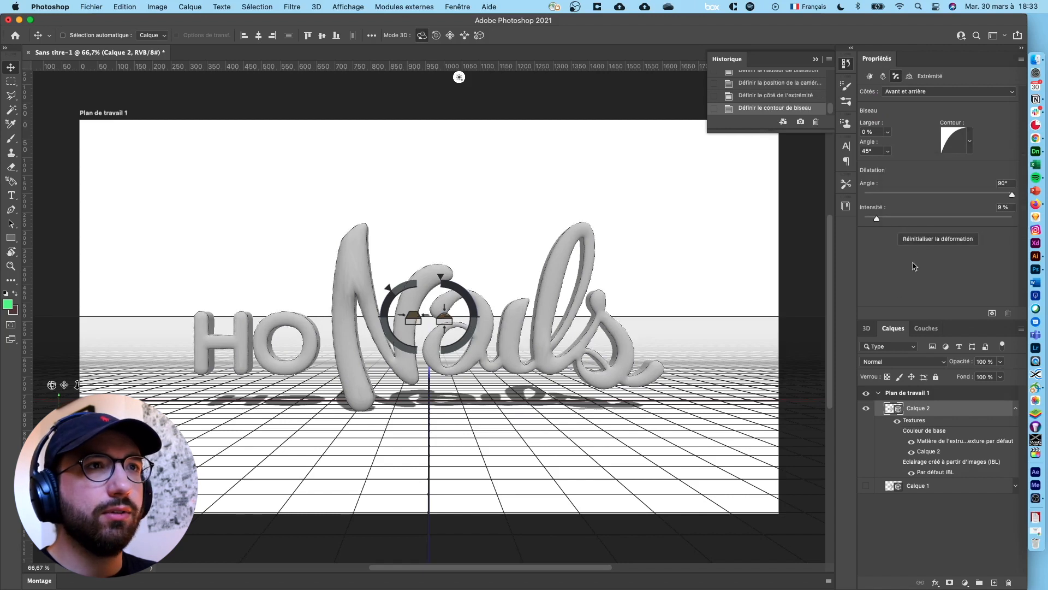
pyautogui.click(1000, 207)
pyautogui.write('15')
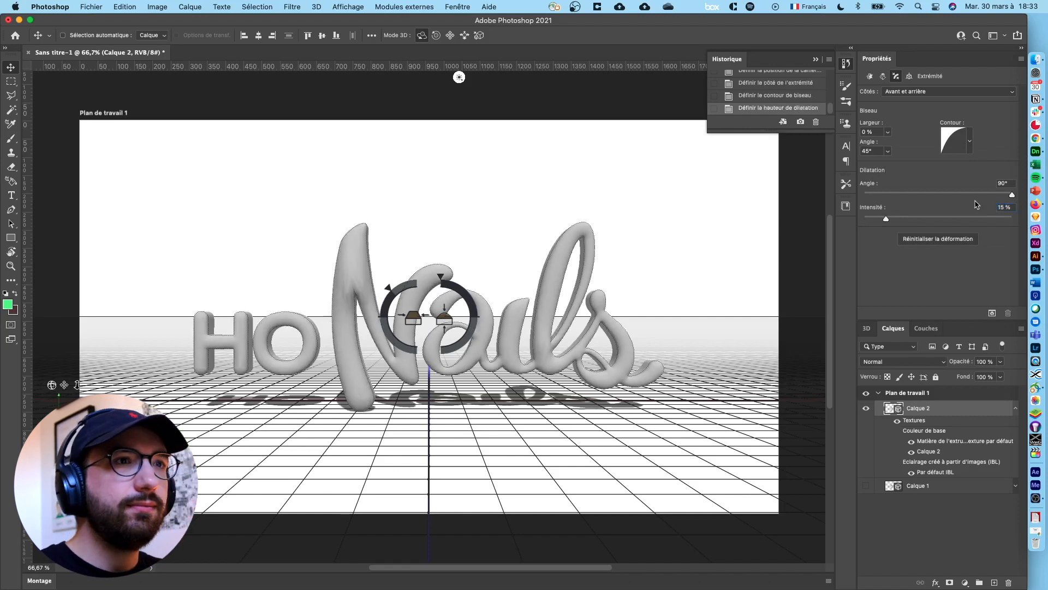
# Export the Calque 2 extrusion as a 3D layer in Wavefront|OBJ format with textures in their original formats
pyautogui.rightClick(931, 413)
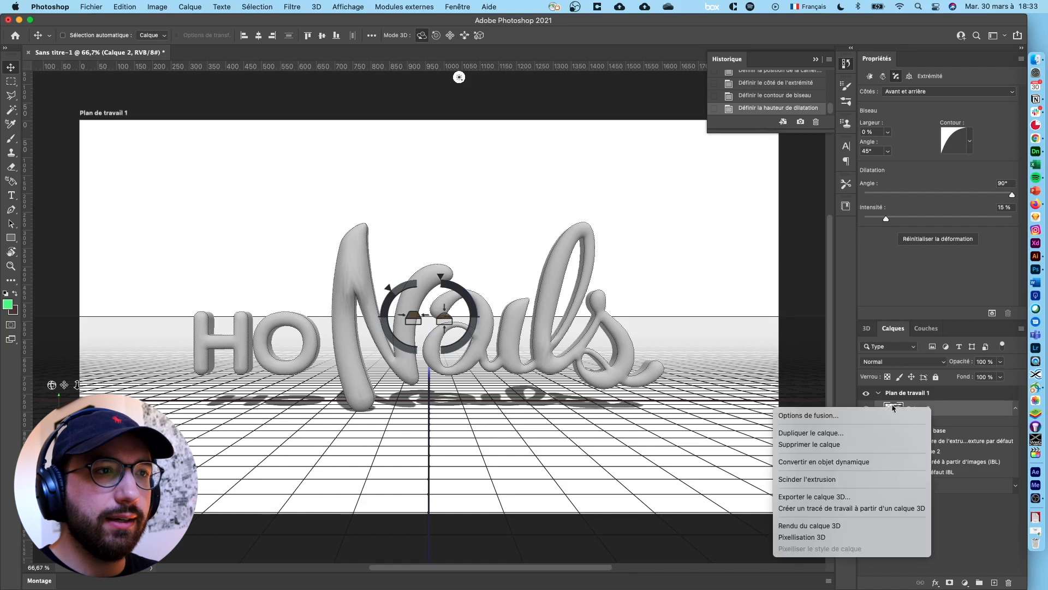
pyautogui.click(815, 496)
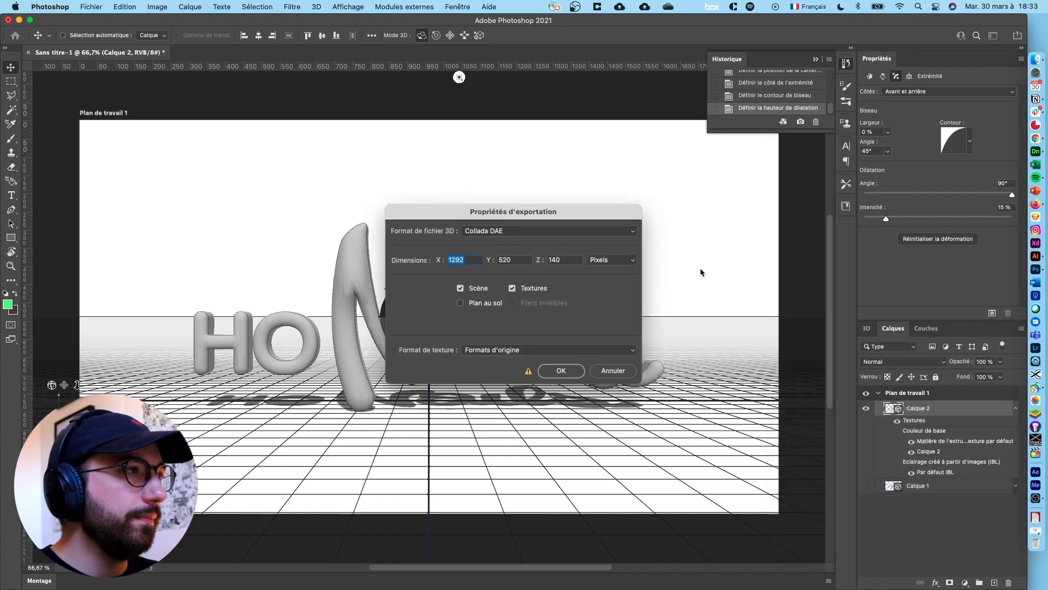
pyautogui.click(498, 229)
pyautogui.click(508, 278)
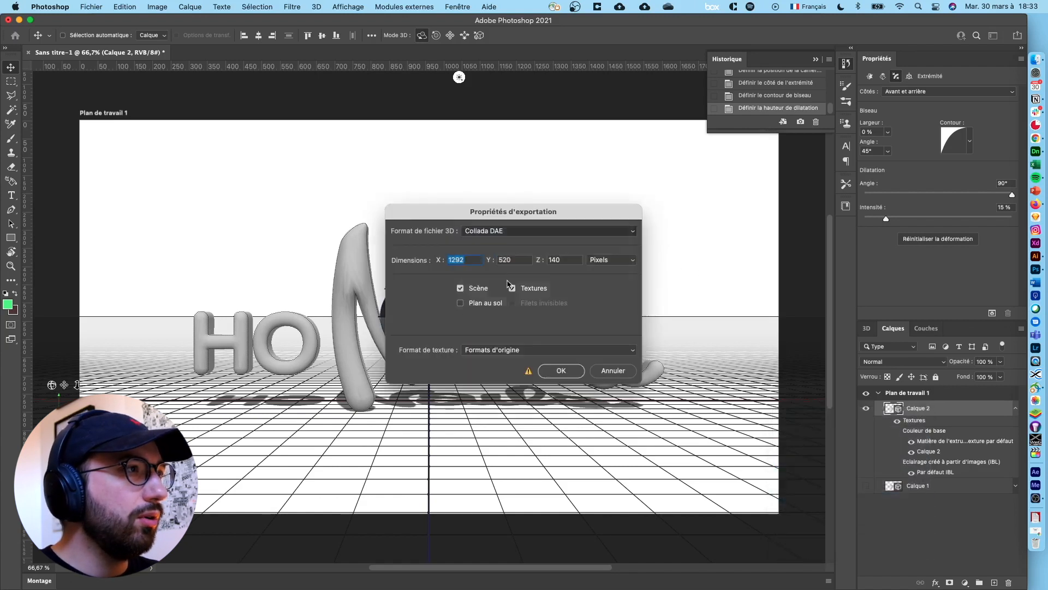
pyautogui.click(516, 233)
pyautogui.click(516, 277)
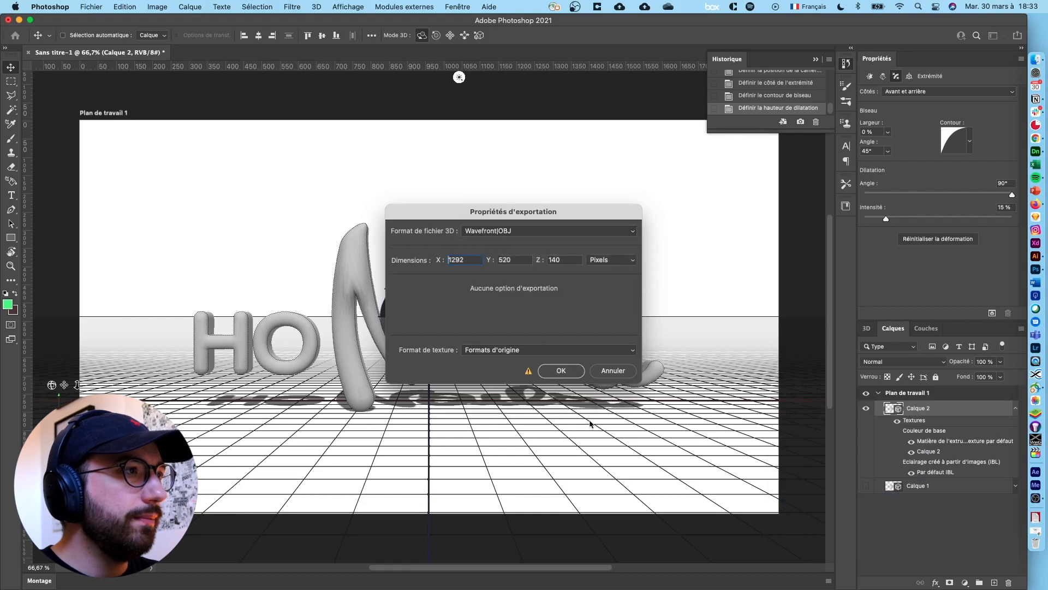
pyautogui.click(560, 371)
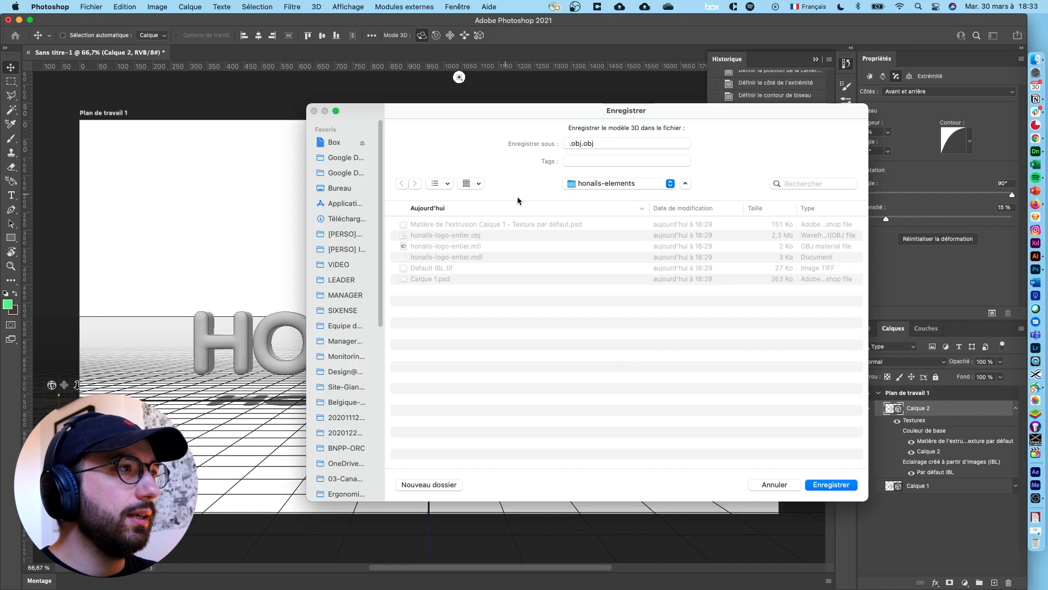
# Save the exported lettering model as honails-sans-gouttes.obj in the honails-elements folder
pyautogui.doubleClick(579, 143)
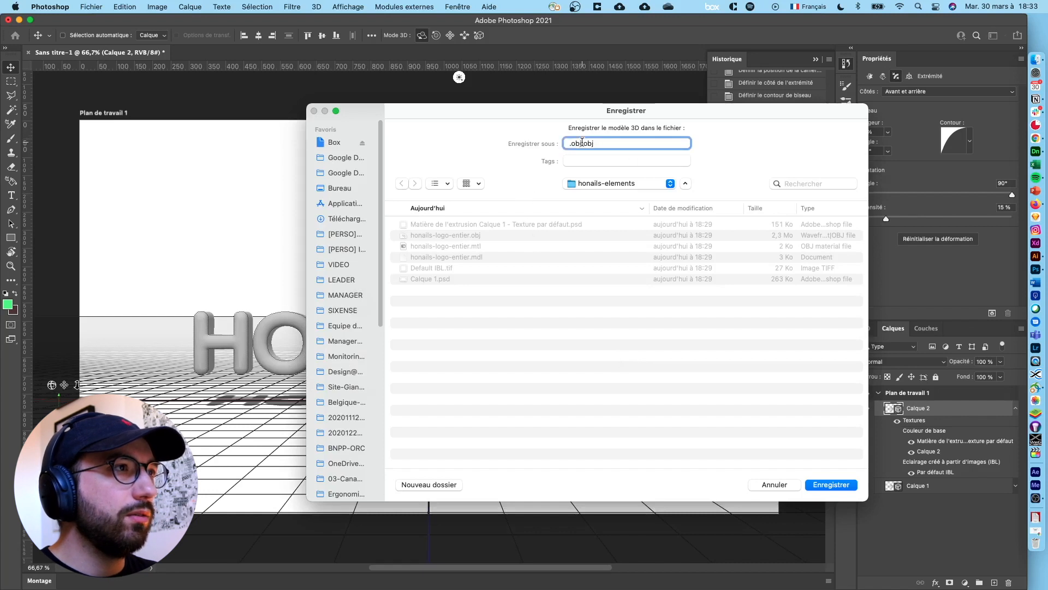
pyautogui.write('honails-sans-go')
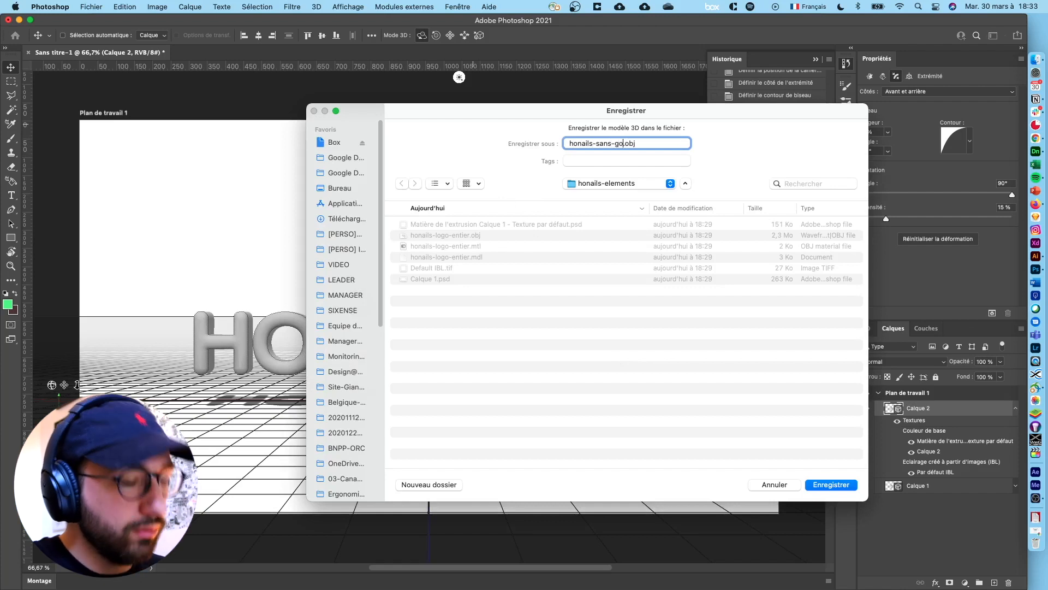
pyautogui.write('uttes')
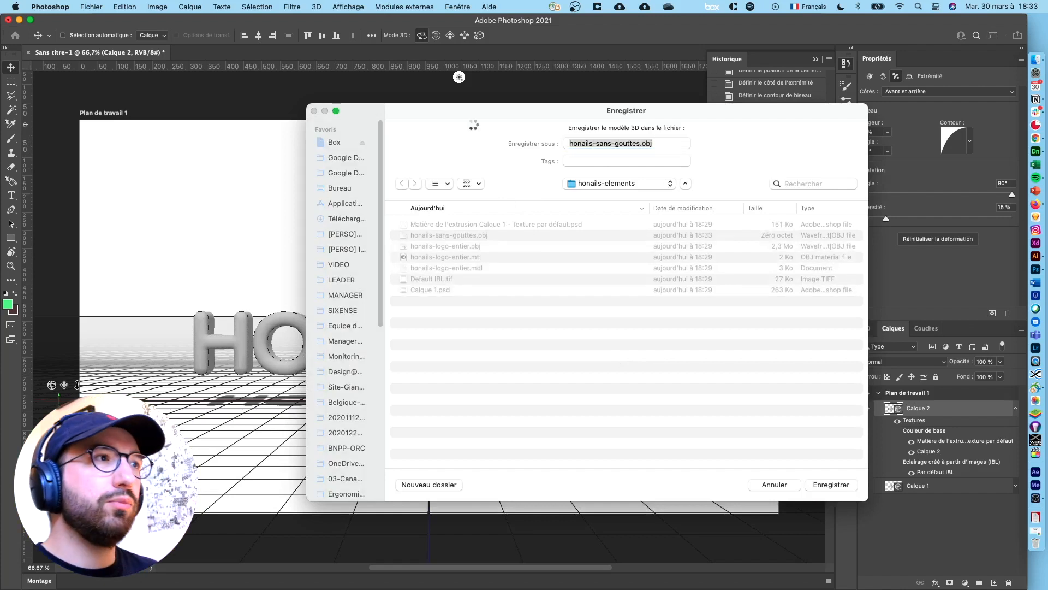
pyautogui.press('Return')
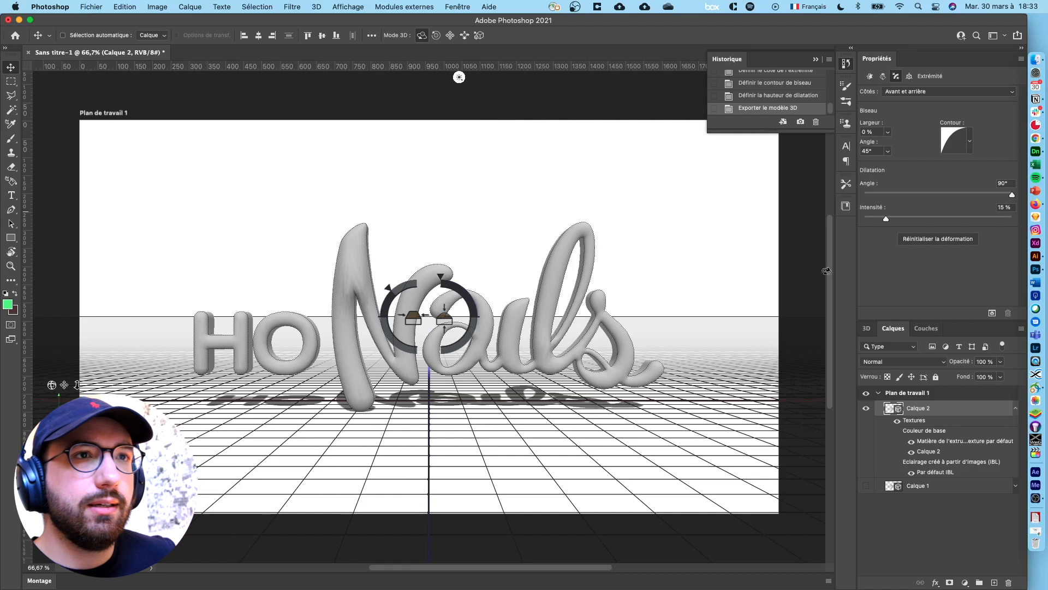
# Switch to Illustrator, select the three pink drops of the logo together and copy them
pyautogui.click(1037, 257)
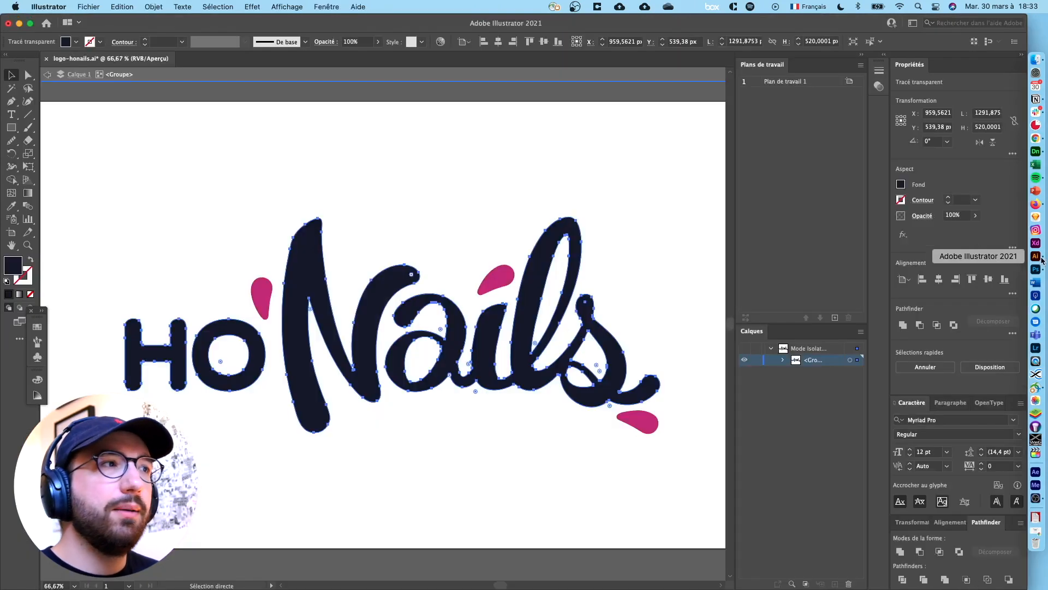
pyautogui.press('v')
pyautogui.click(249, 306)
pyautogui.click(262, 297)
pyautogui.click(488, 283)
pyautogui.click(635, 415)
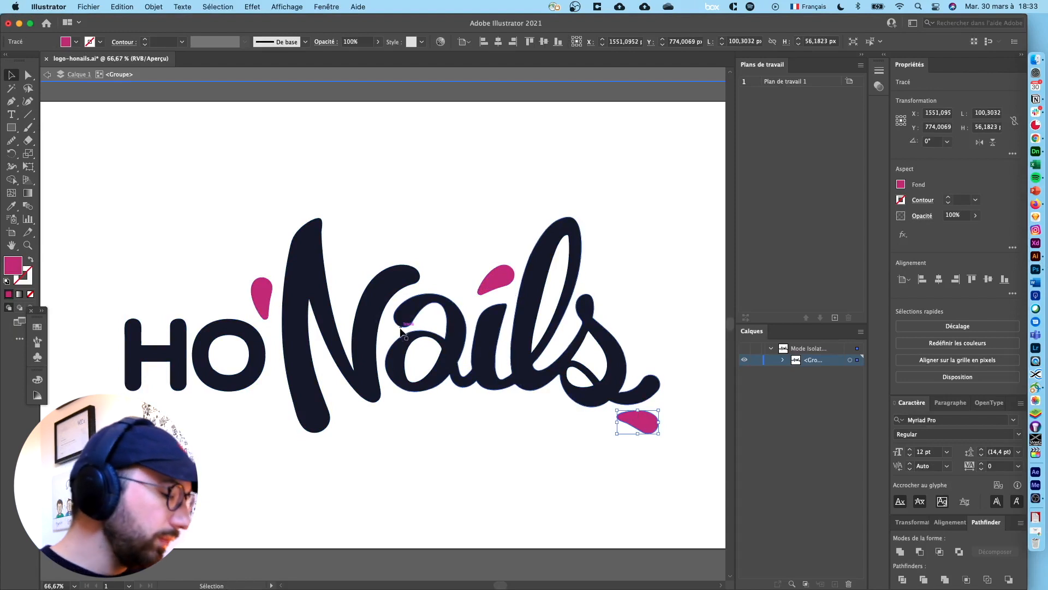
pyautogui.keyDown('shift'); pyautogui.click(486, 277); pyautogui.keyUp('shift')
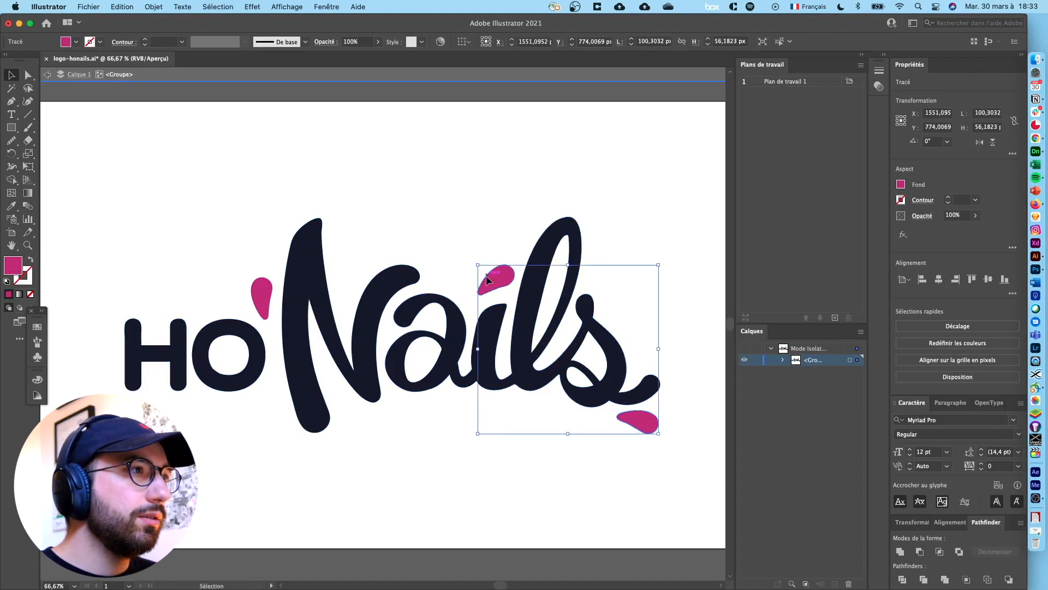
pyautogui.keyDown('shift'); pyautogui.click(258, 293); pyautogui.keyUp('shift')
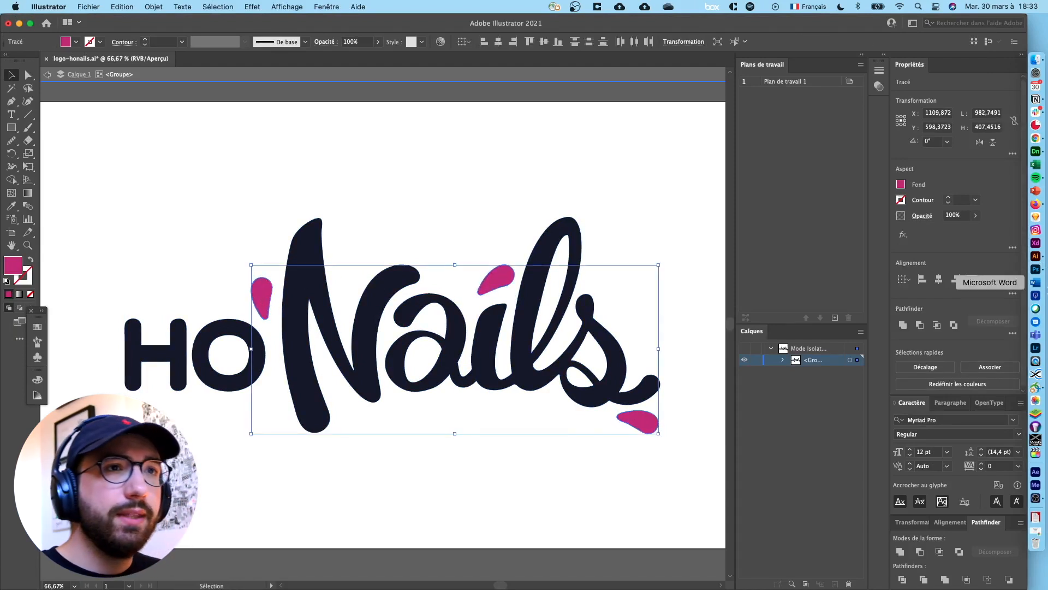
# Switch to Photoshop and paste the copied drops as a path (Tracé) on a new layer above Calque 2
pyautogui.click(1036, 269)
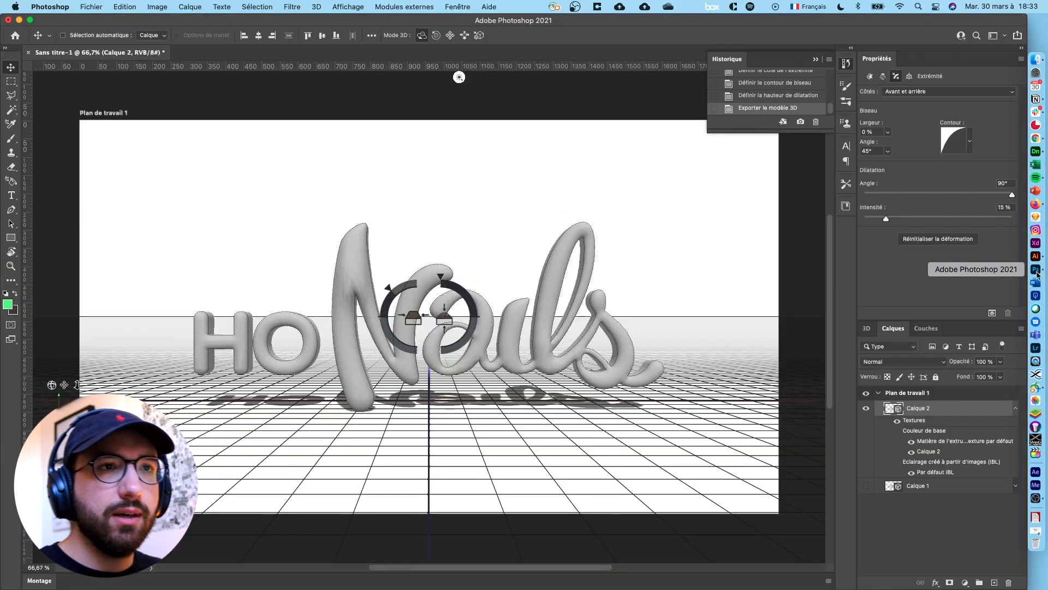
pyautogui.click(993, 581)
pyautogui.press('super+v')
pyautogui.click(576, 266)
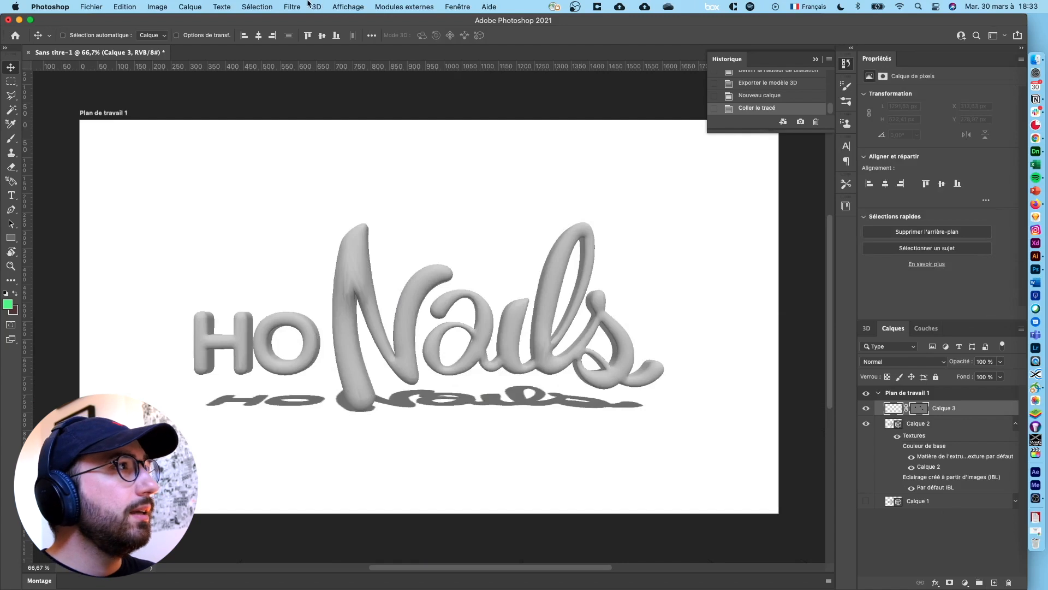
# Create a new 3D extrusion from the drops path on Calque 3 and apply the rounded, inflated shape preset
pyautogui.click(311, 6)
pyautogui.click(340, 93)
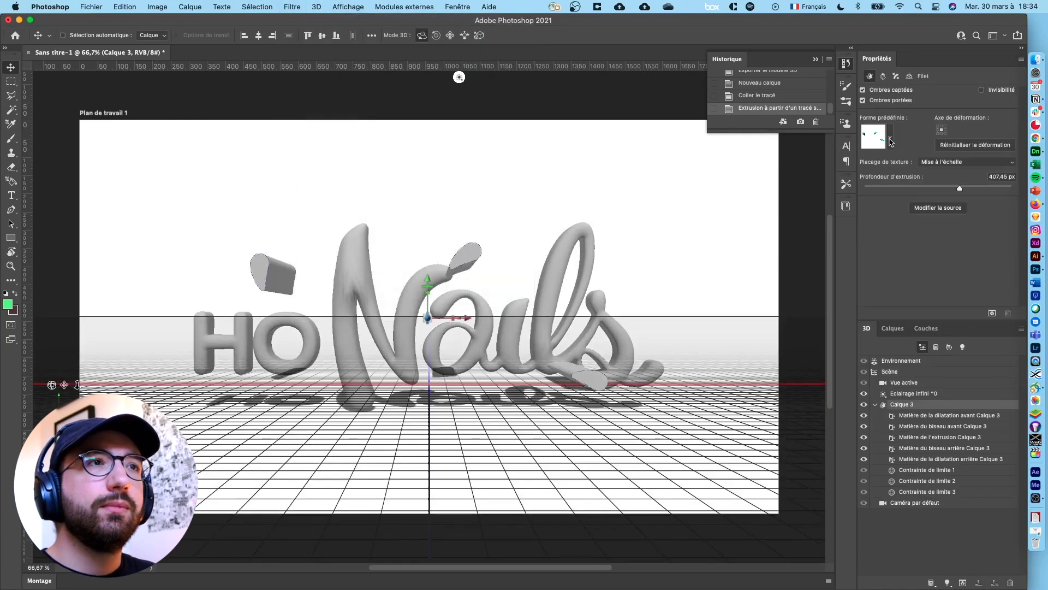
pyautogui.click(890, 139)
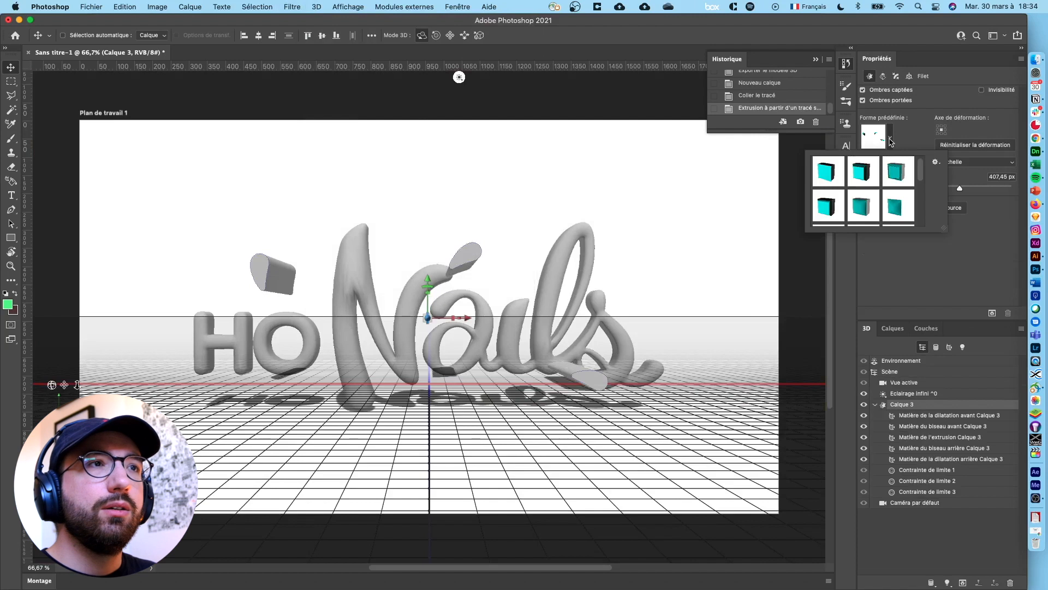
pyautogui.click(863, 207)
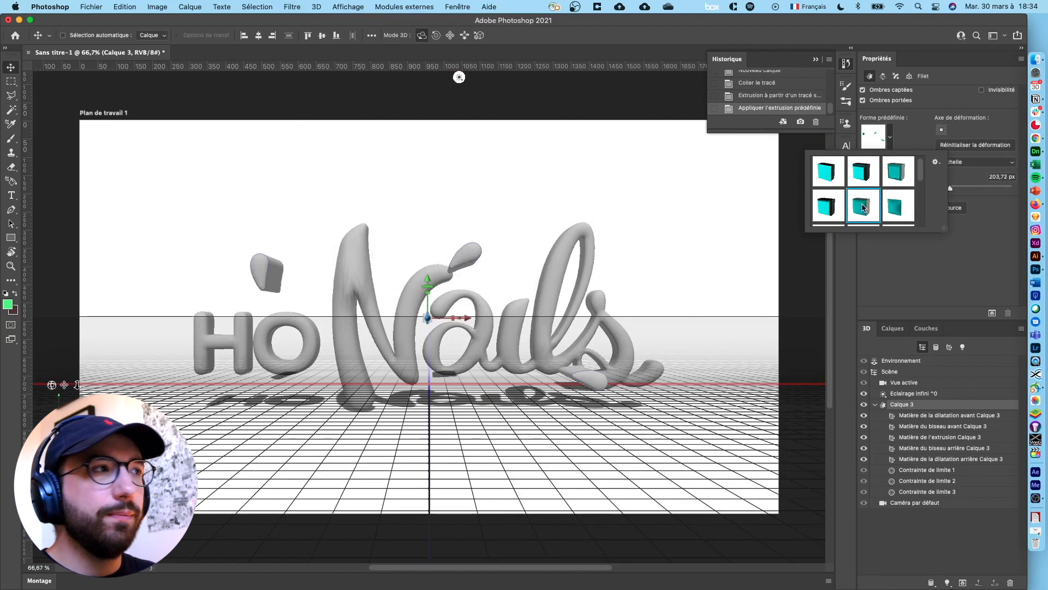
# Set the extrusion depth of the drops on Calque 3 to 55 px
pyautogui.click(969, 287)
pyautogui.click(1000, 176)
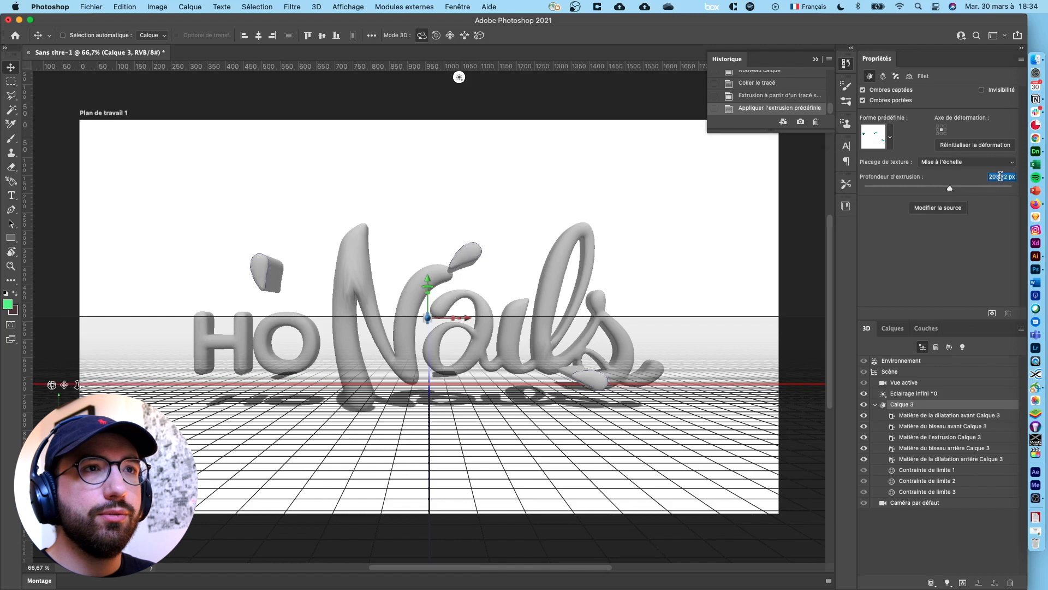
pyautogui.write('55')
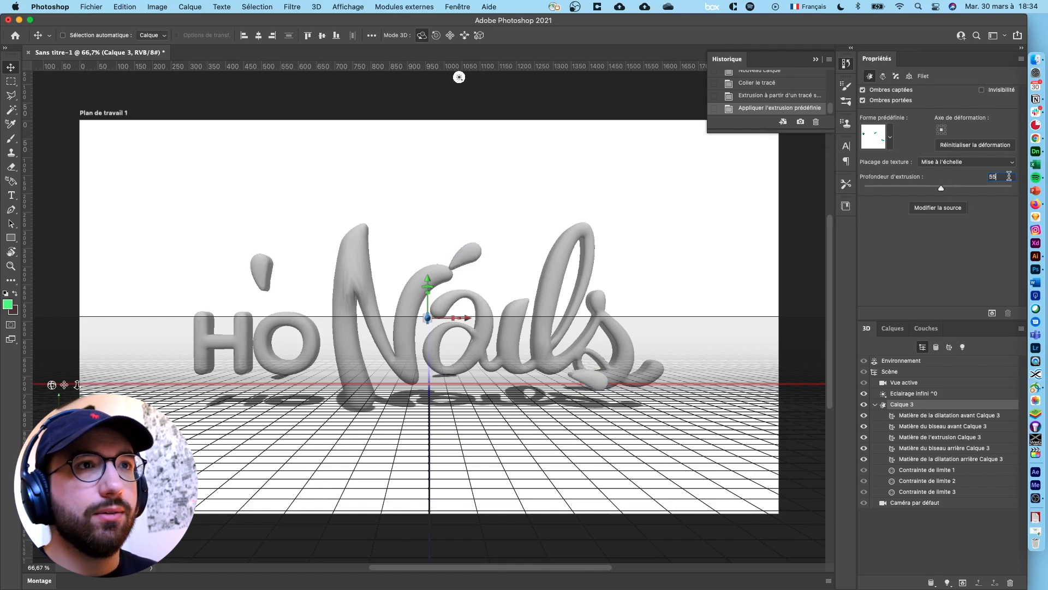
# Configure the drops' caps with sides Avant et arrière, a rounded bevel contour and an inflation intensity of 15 %
pyautogui.click(896, 77)
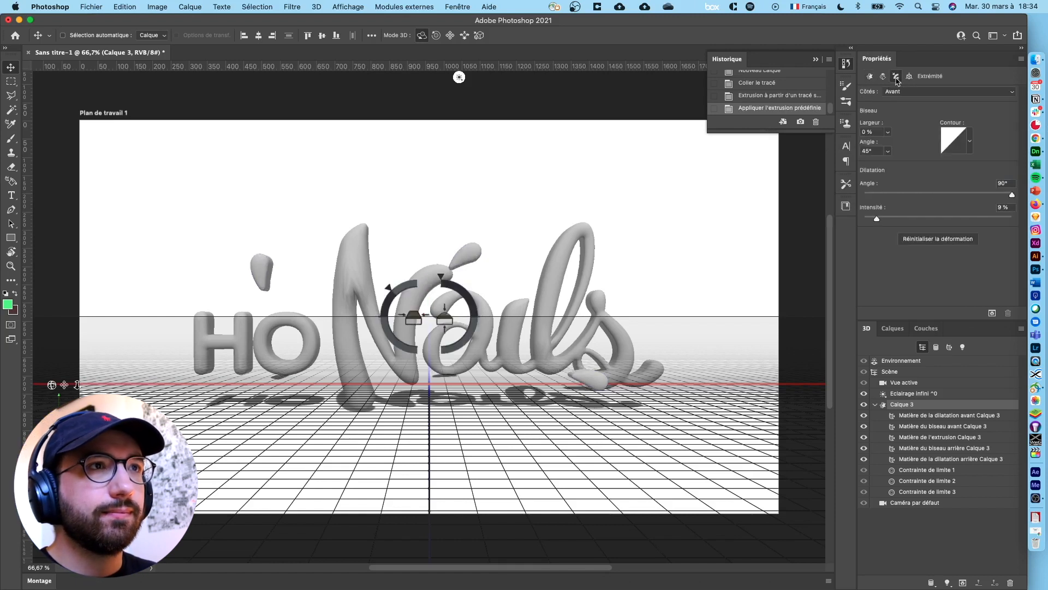
pyautogui.click(914, 93)
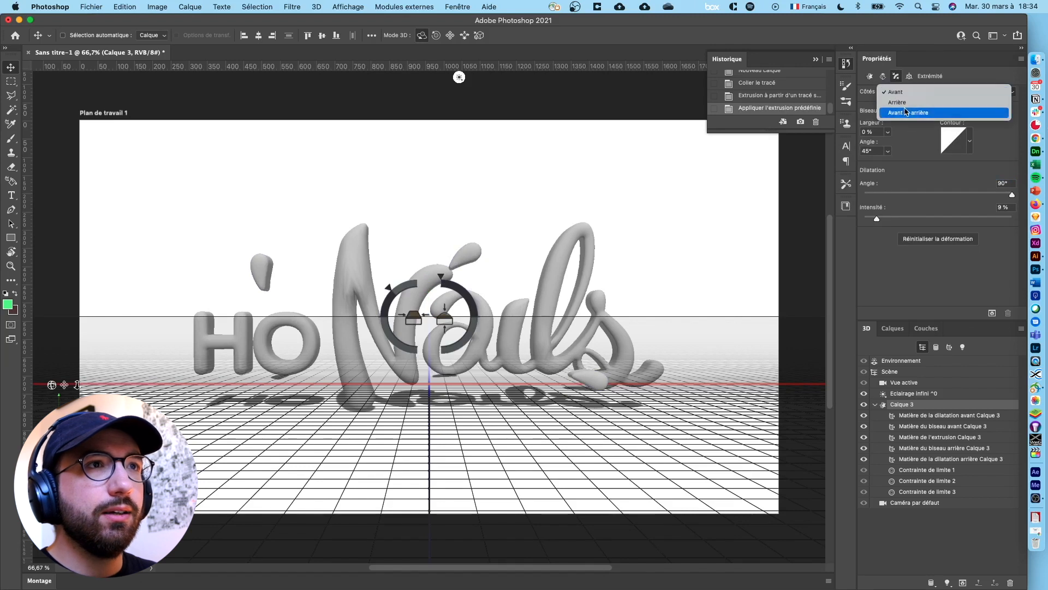
pyautogui.click(907, 112)
pyautogui.click(971, 141)
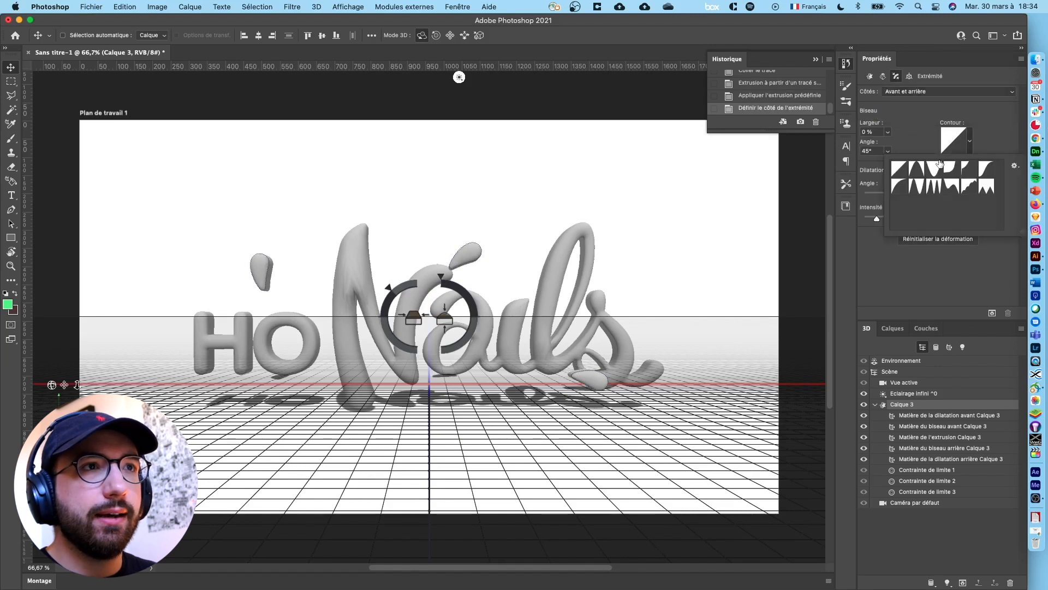
pyautogui.click(901, 187)
pyautogui.click(921, 121)
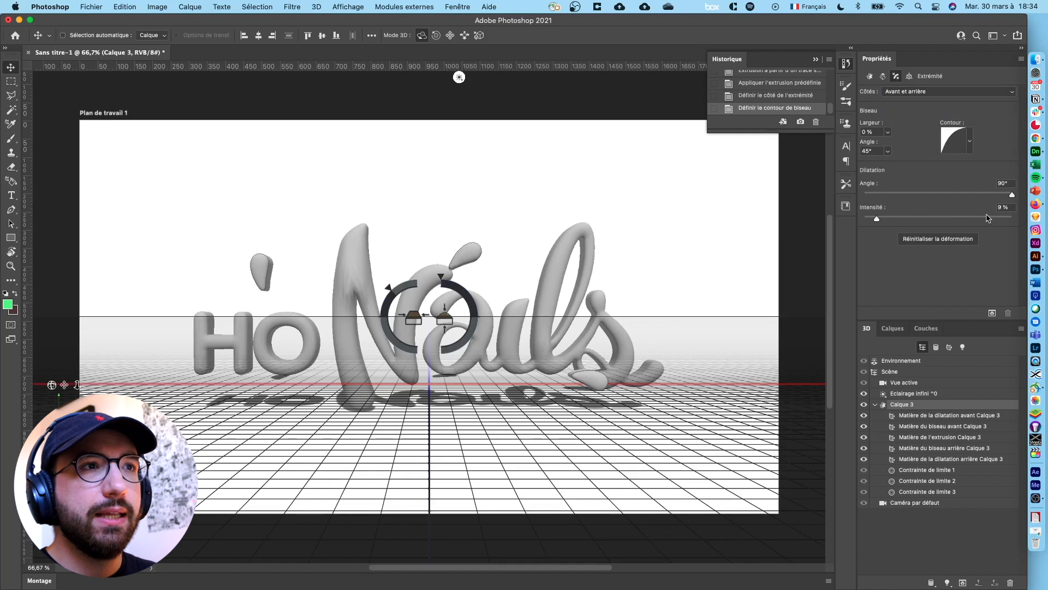
pyautogui.write('15')
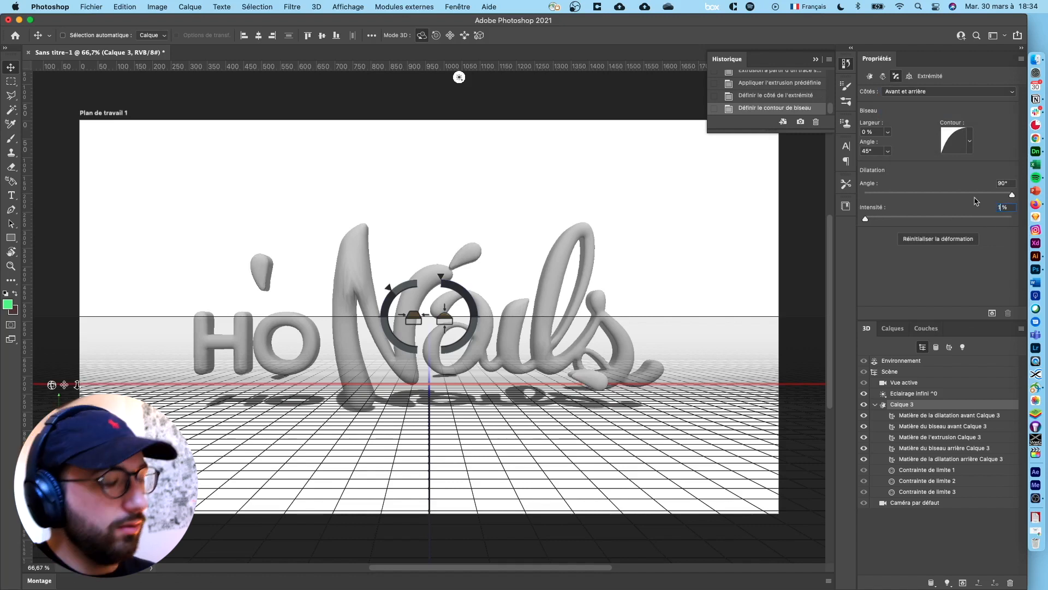
pyautogui.press('Return')
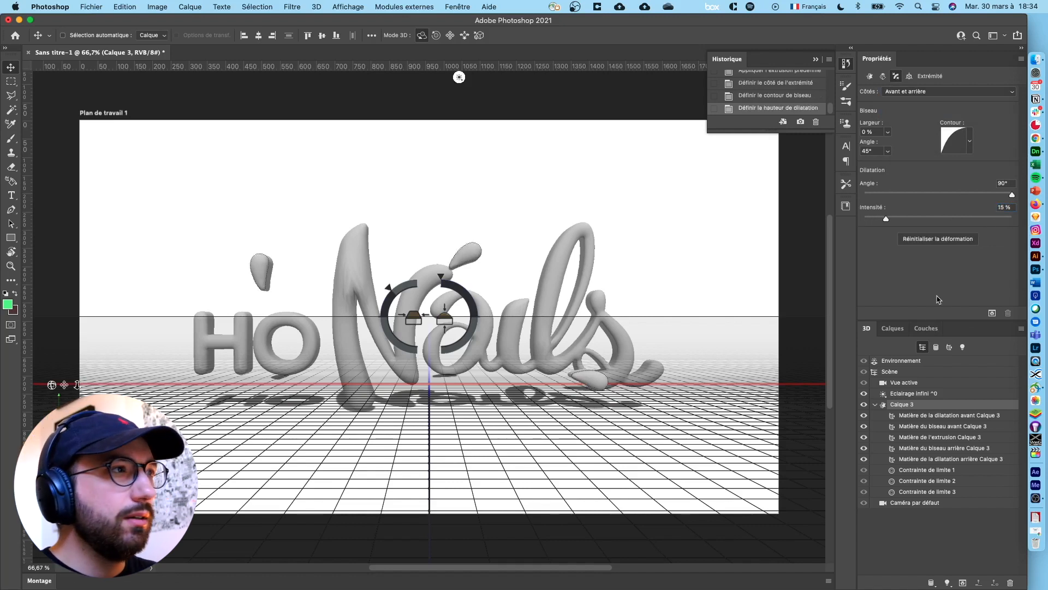
# Export the 3D layer Calque 3 in Wavefront|OBJ format
pyautogui.click(900, 329)
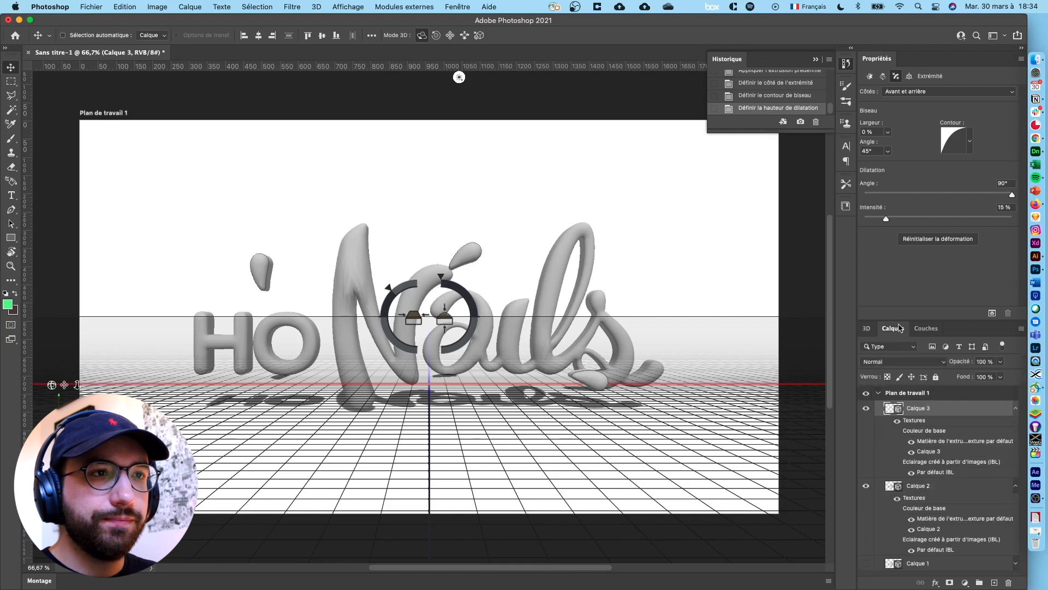
pyautogui.rightClick(941, 413)
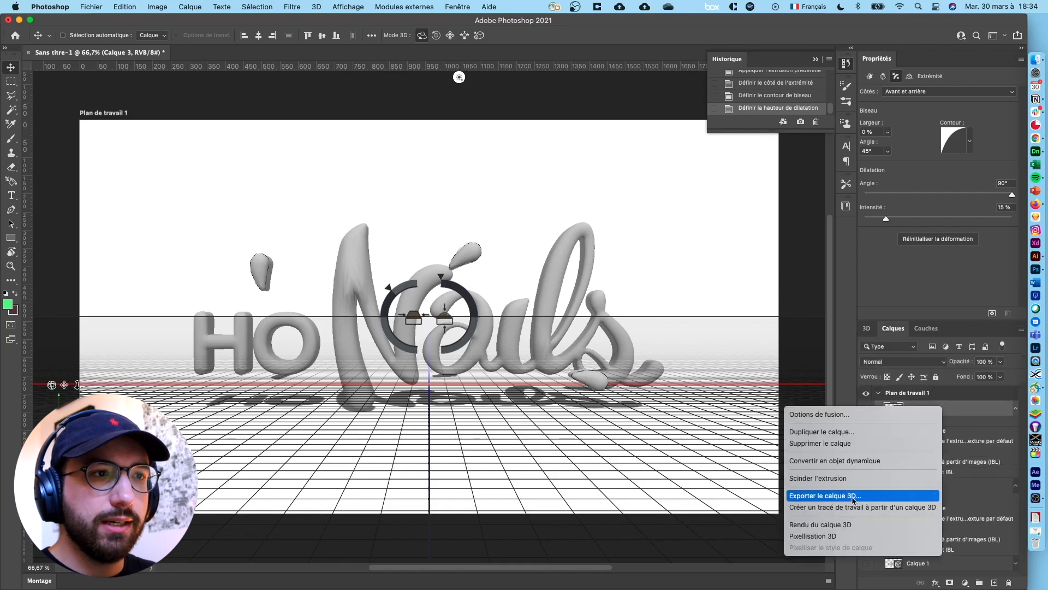
pyautogui.click(853, 497)
pyautogui.click(524, 233)
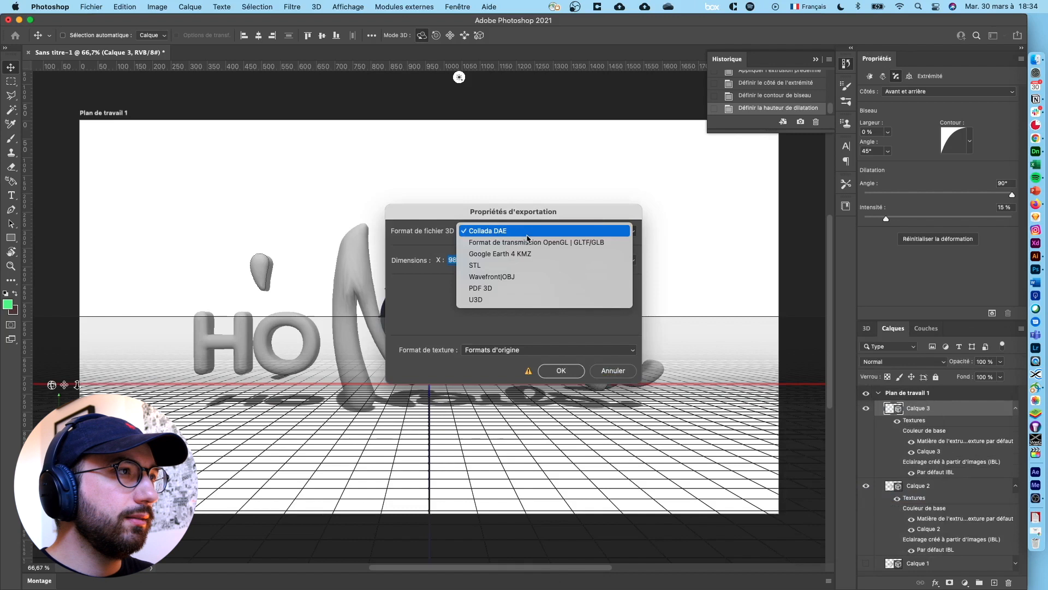
pyautogui.click(534, 277)
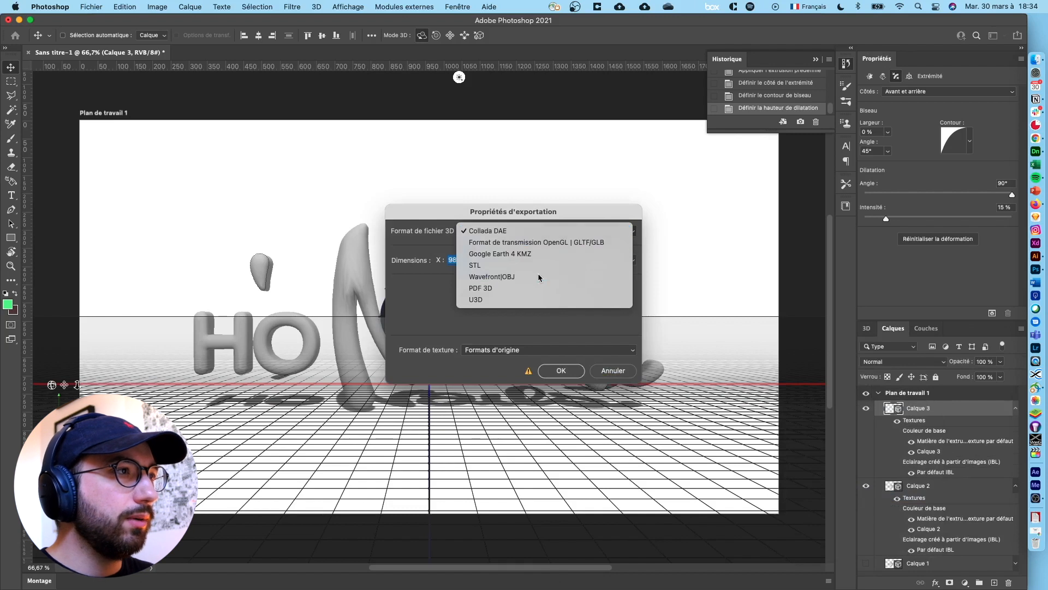
pyautogui.click(562, 370)
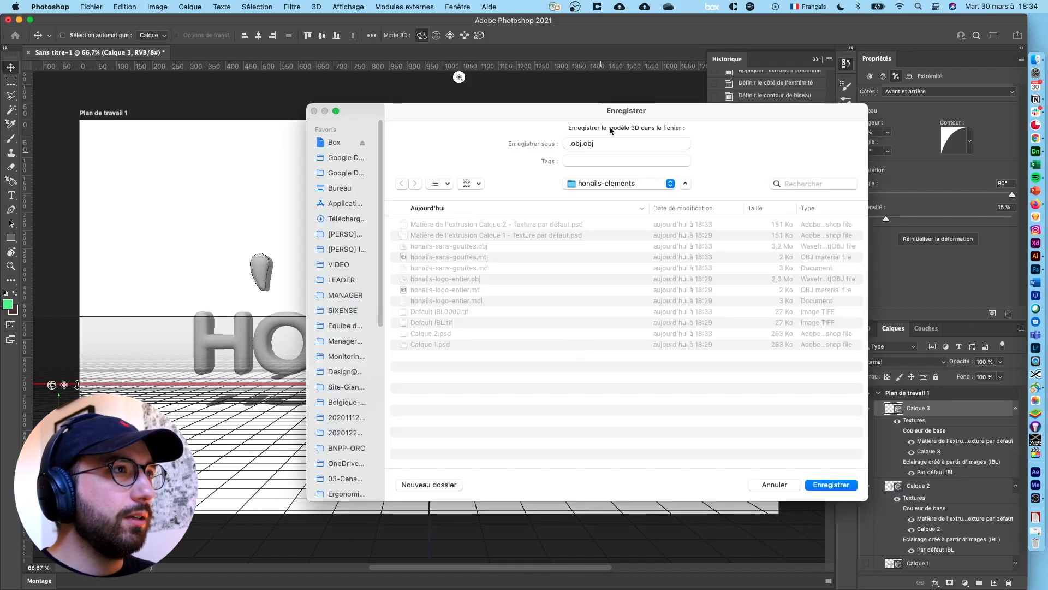
# Save the exported drops model as gouttes.obj in the honails-elements folder
pyautogui.doubleClick(584, 144)
pyautogui.write('gout')
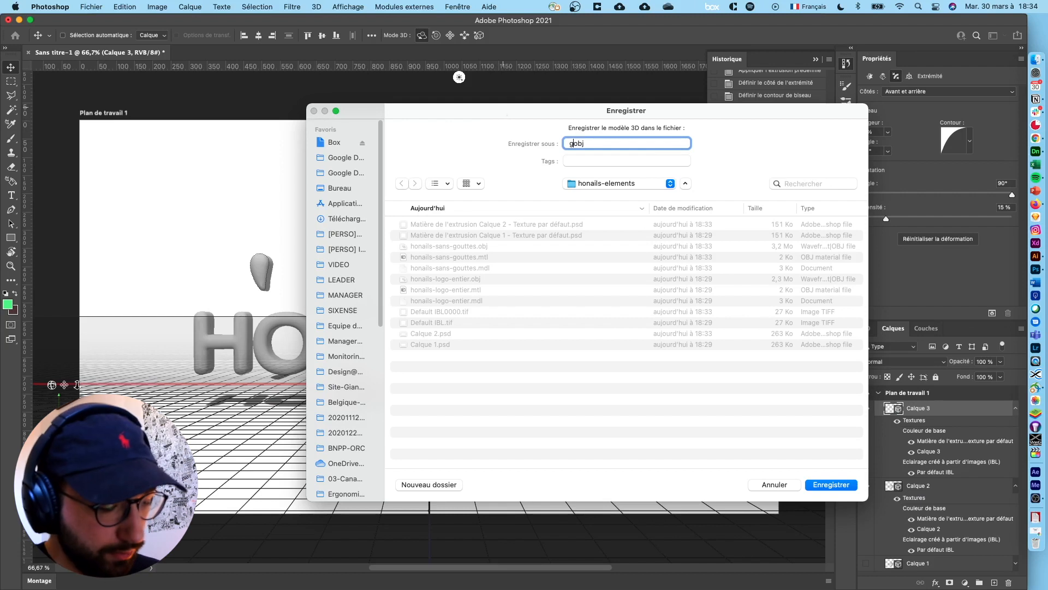
pyautogui.write('tes')
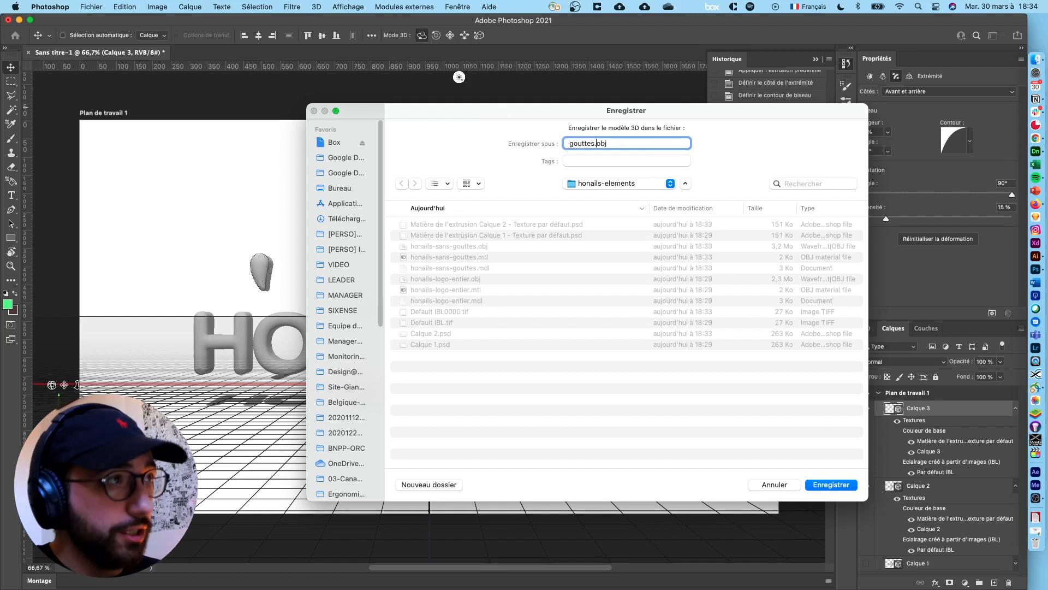
pyautogui.press('Return')
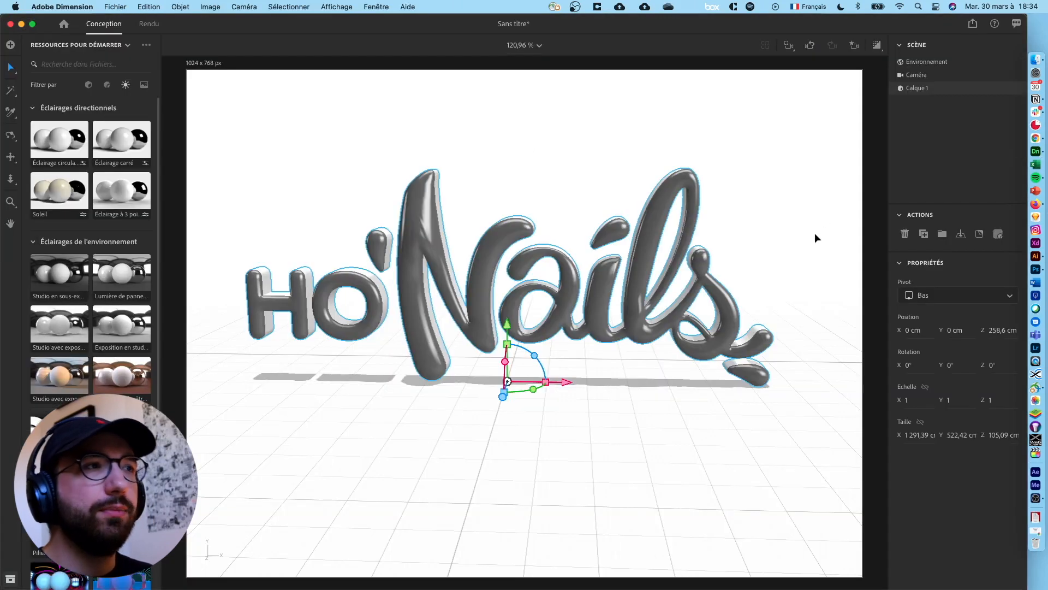
# Switch to Dimension and import gouttes.obj from the honails-elements folder into the scene
pyautogui.press('super+i')
pyautogui.scroll(-1, 405, 301)
pyautogui.click(429, 346)
pyautogui.press('Return')
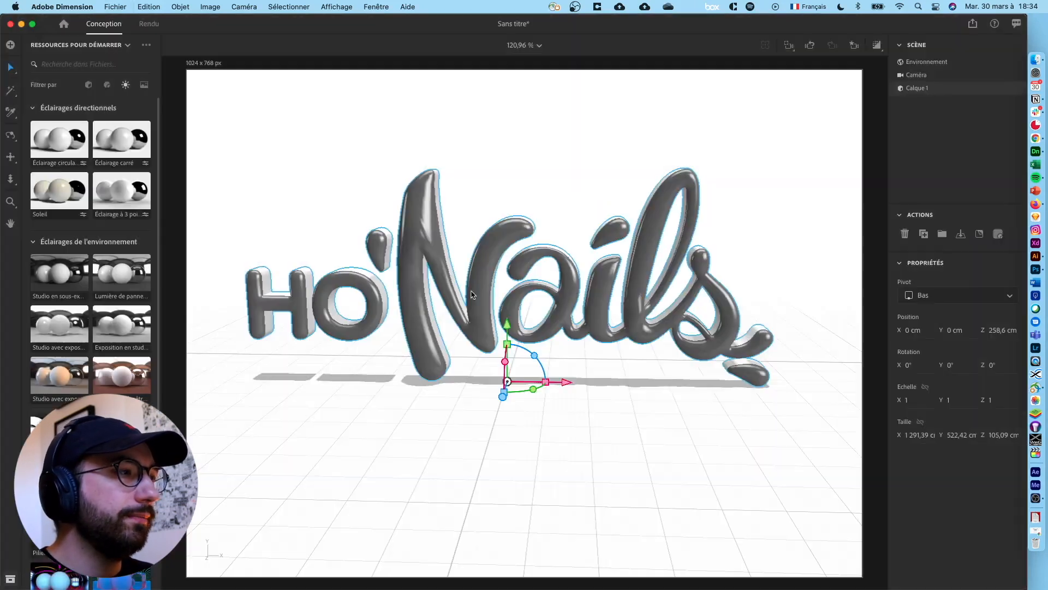
# Import honails-sans-gouttes.obj from the honails-elements folder into the scene
pyautogui.press('super+i')
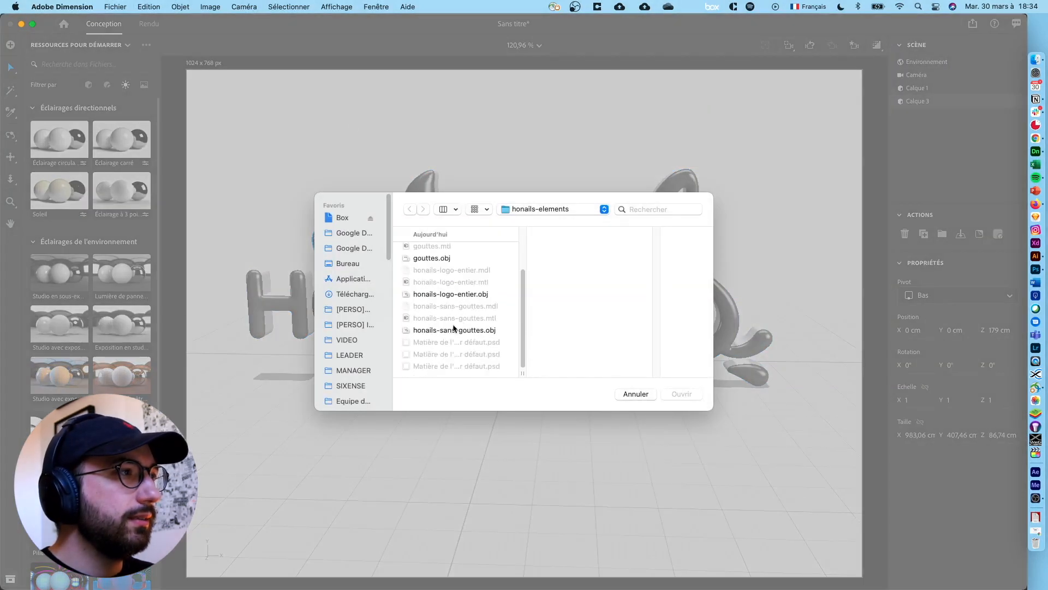
pyautogui.click(452, 330)
pyautogui.press('Return')
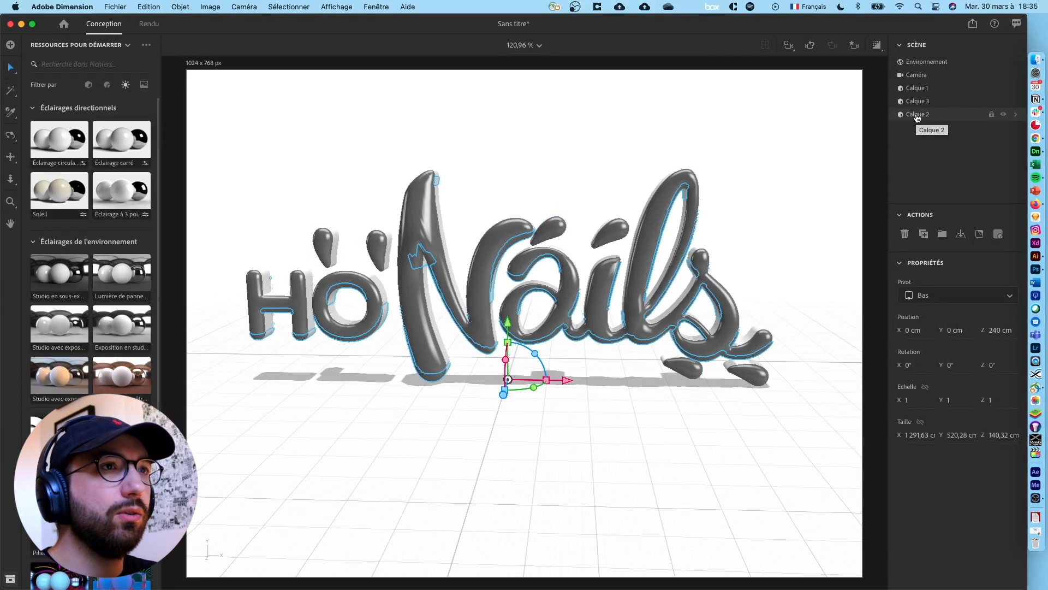
# Rename the full logo model Calque 1 as honails-complet
pyautogui.click(918, 88)
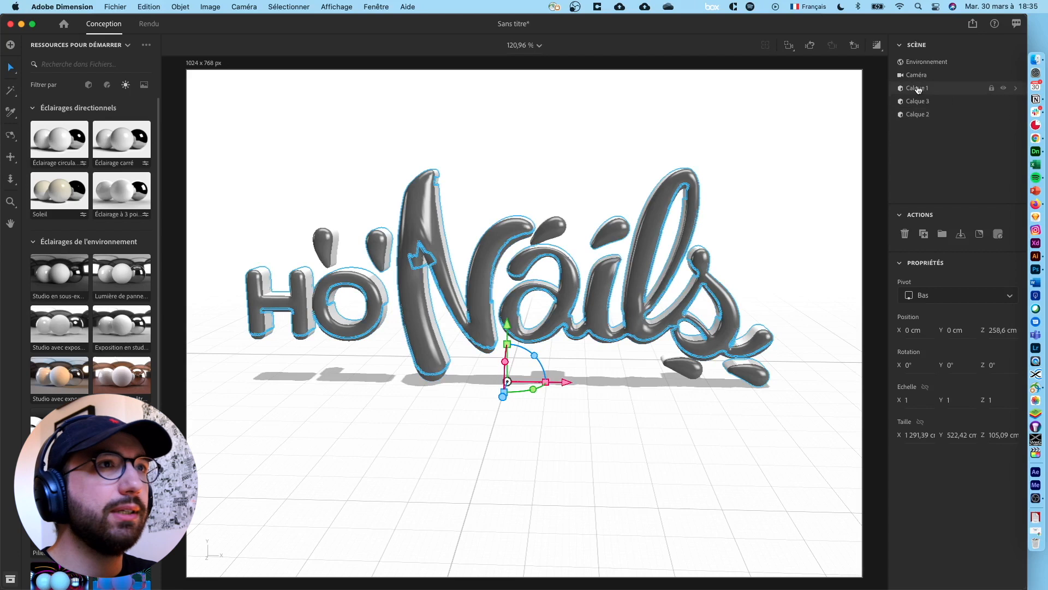
pyautogui.doubleClick(918, 88)
pyautogui.write('H')
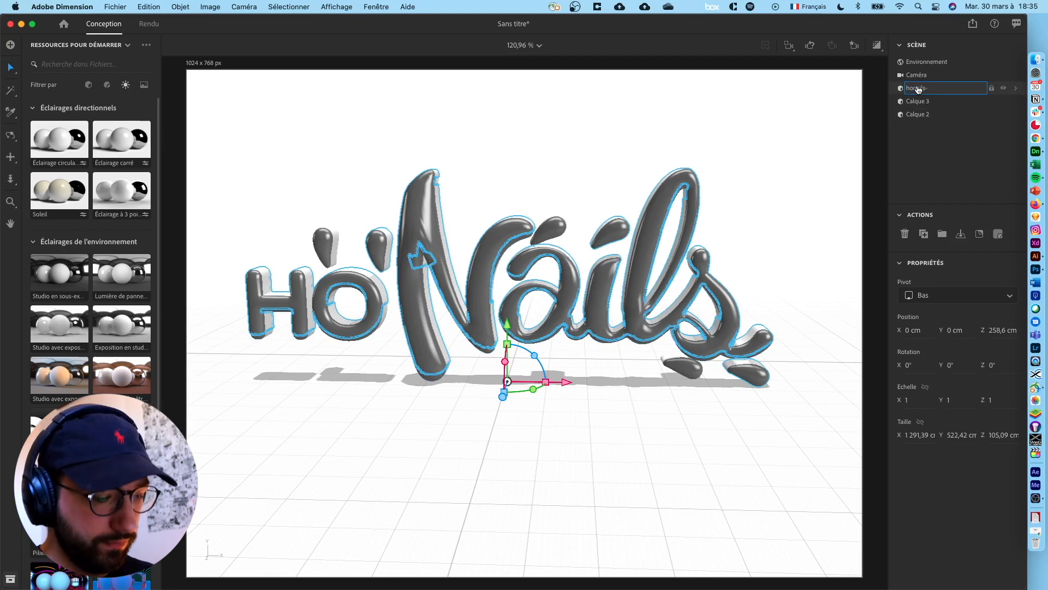
pyautogui.write('t')
pyautogui.press('Return')
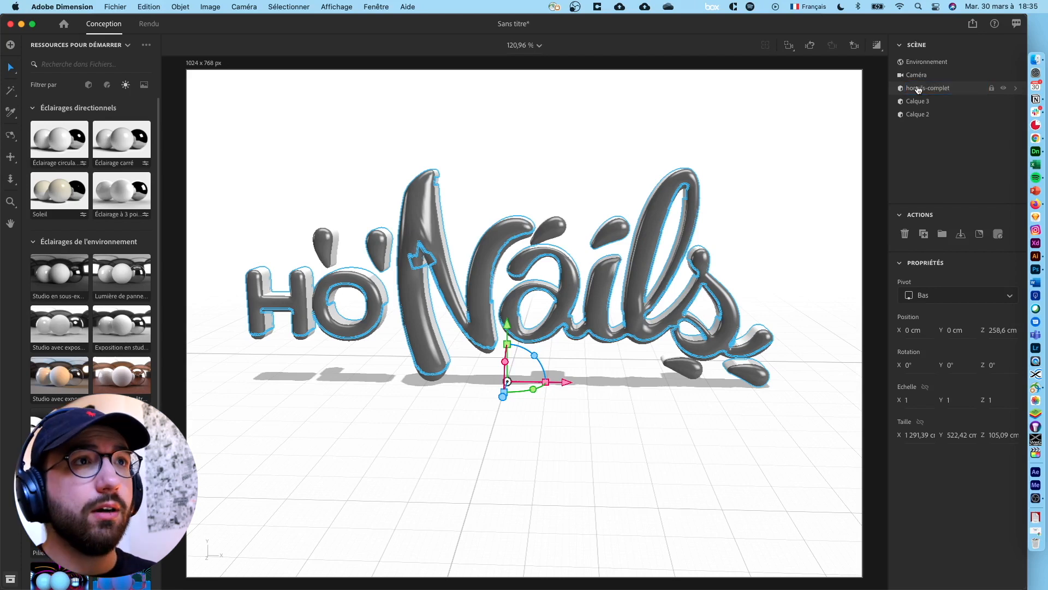
# Rename the drops model Calque 3 as gouttes
pyautogui.click(927, 101)
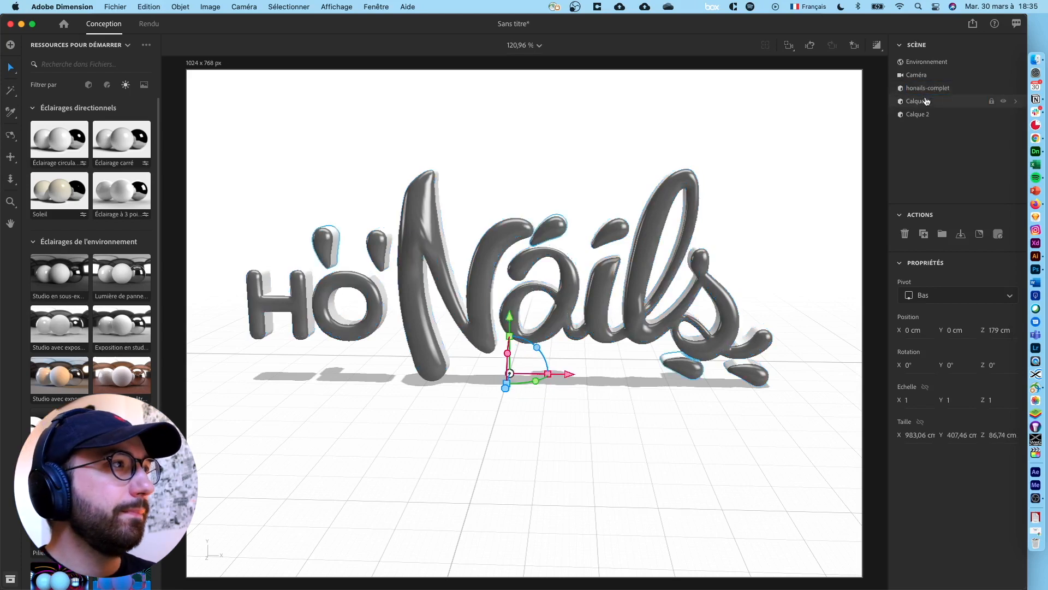
pyautogui.doubleClick(928, 101)
pyautogui.write('gouttes')
pyautogui.press('Return')
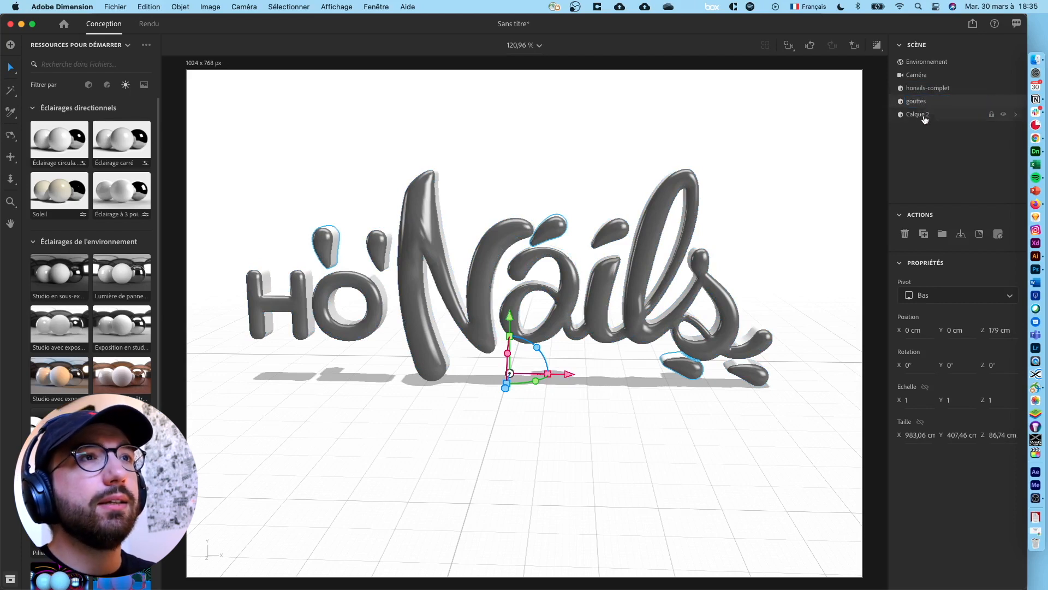
# Rename the lettering model Calque 2 as honails sans gouttes
pyautogui.doubleClick(917, 114)
pyautogui.write('honai')
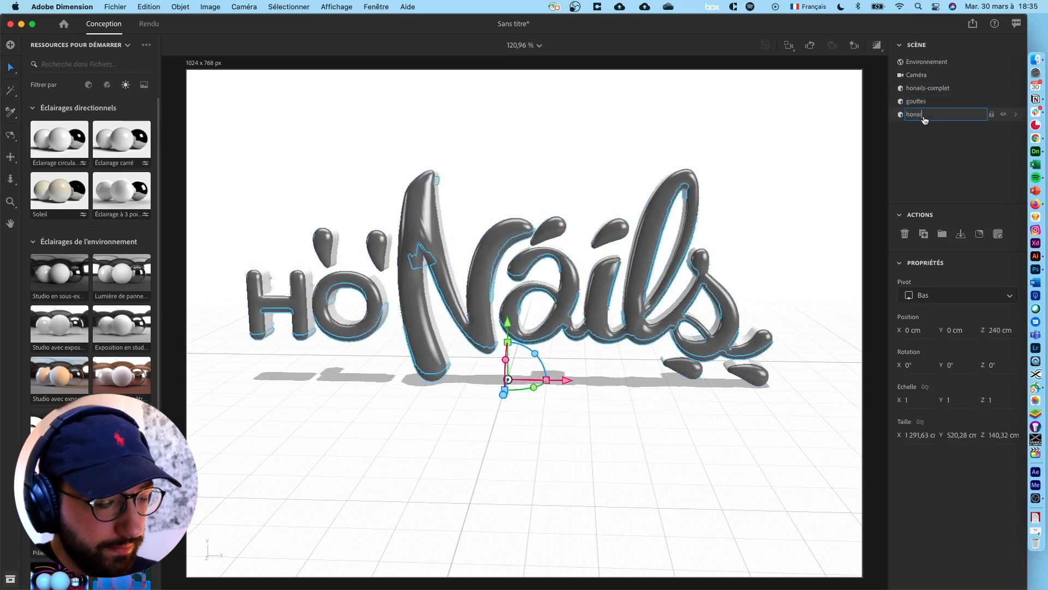
pyautogui.write('ls sans gouttes')
pyautogui.press('Return')
# Lock the honails-complet model and select the gouttes and honails sans gouttes models in turn to compare their placement
pyautogui.click(939, 89)
pyautogui.click(992, 88)
pyautogui.click(943, 101)
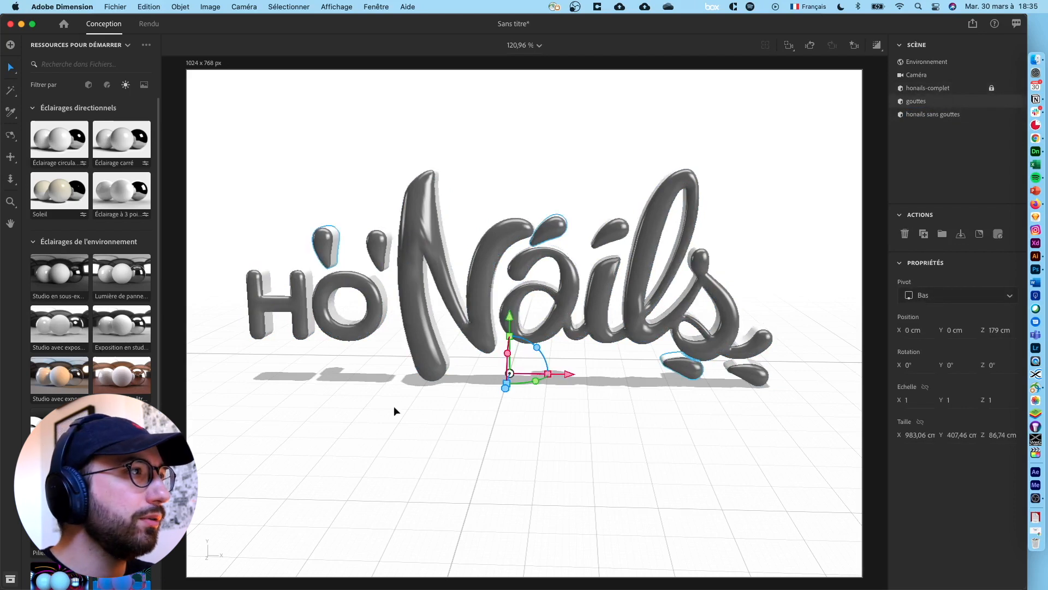
pyautogui.moveTo(329, 443); pyautogui.dragTo(683, 432, button='right')
pyautogui.click(959, 115)
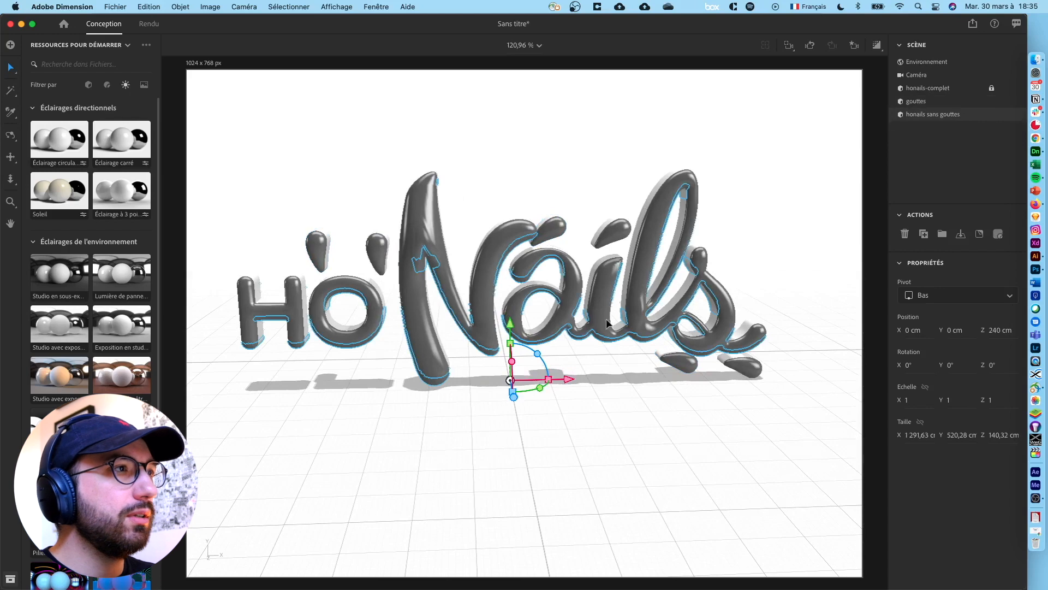
pyautogui.moveTo(673, 415)
pyautogui.mouseDown(button='right')
pyautogui.moveTo(448, 414)
pyautogui.moveTo(601, 424)
pyautogui.moveTo(723, 417)
pyautogui.moveTo(748, 402)
pyautogui.moveTo(615, 406)
pyautogui.moveTo(657, 415)
pyautogui.moveTo(674, 403)
pyautogui.mouseUp(button='right')
# Move the gouttes model along X to about 171.2 cm and along Z to about 241.8 cm, towards the complete logo's drops
pyautogui.doubleClick(941, 100)
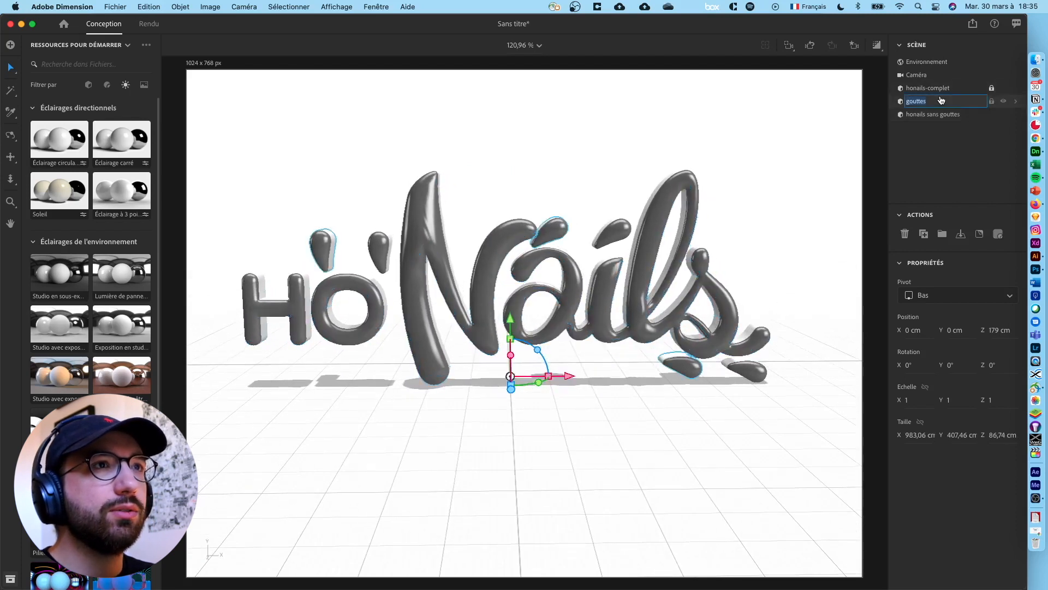
pyautogui.click(945, 130)
pyautogui.click(943, 101)
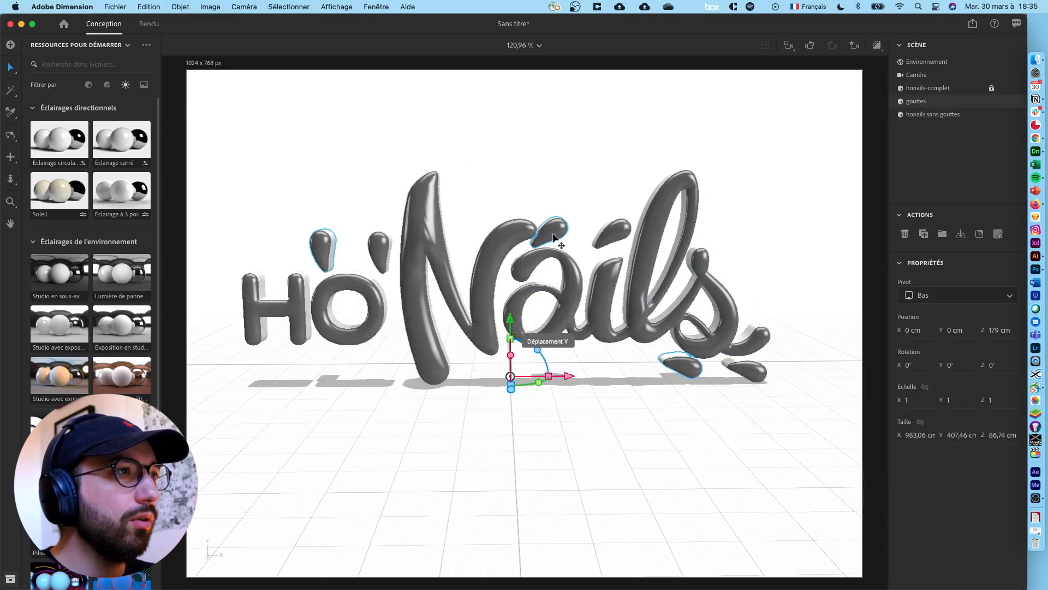
pyautogui.moveTo(569, 377); pyautogui.dragTo(638, 375)
pyautogui.moveTo(773, 402); pyautogui.dragTo(492, 407, button='right')
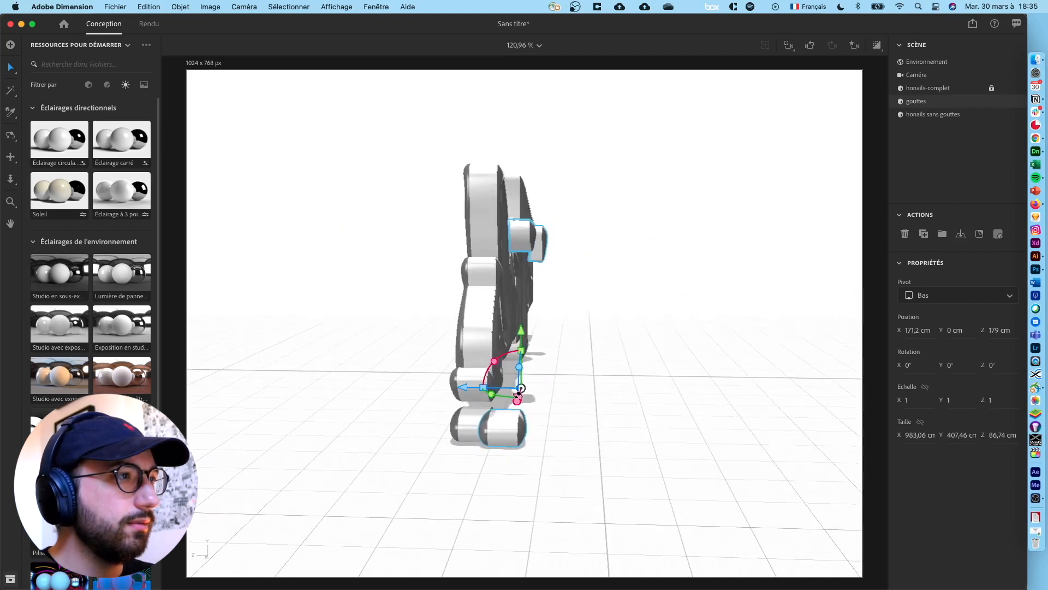
pyautogui.moveTo(464, 388); pyautogui.dragTo(356, 376)
# Fine-tune the gouttes model's X position to about 150.8 cm, matching the drops of the complete logo
pyautogui.moveTo(306, 289); pyautogui.dragTo(438, 298, button='right')
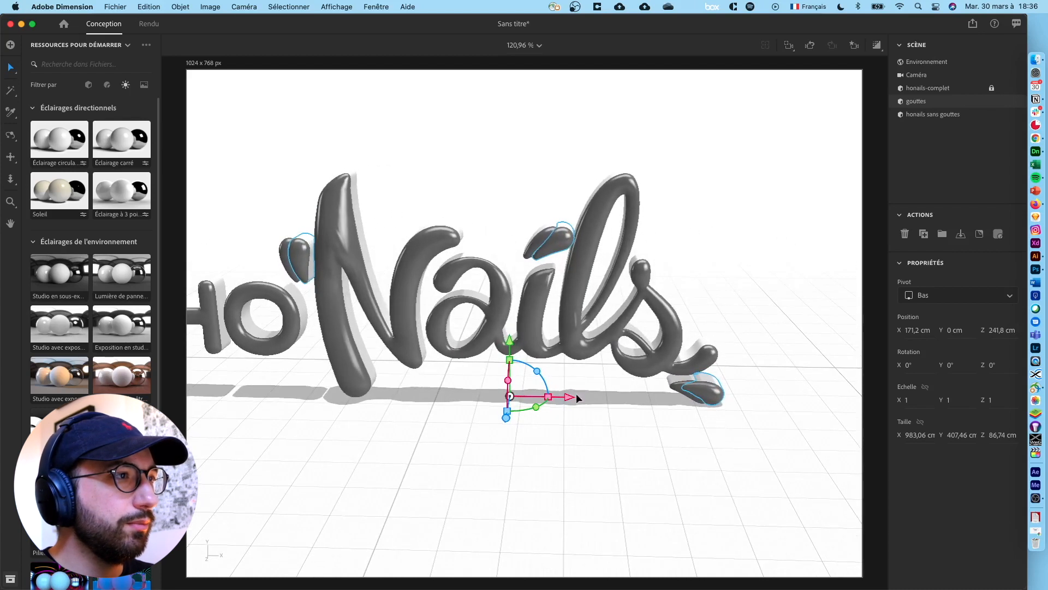
pyautogui.moveTo(571, 397); pyautogui.dragTo(562, 401)
pyautogui.moveTo(545, 464); pyautogui.dragTo(431, 421, button='right')
pyautogui.moveTo(562, 398); pyautogui.dragTo(561, 394)
pyautogui.moveTo(501, 341); pyautogui.dragTo(502, 346)
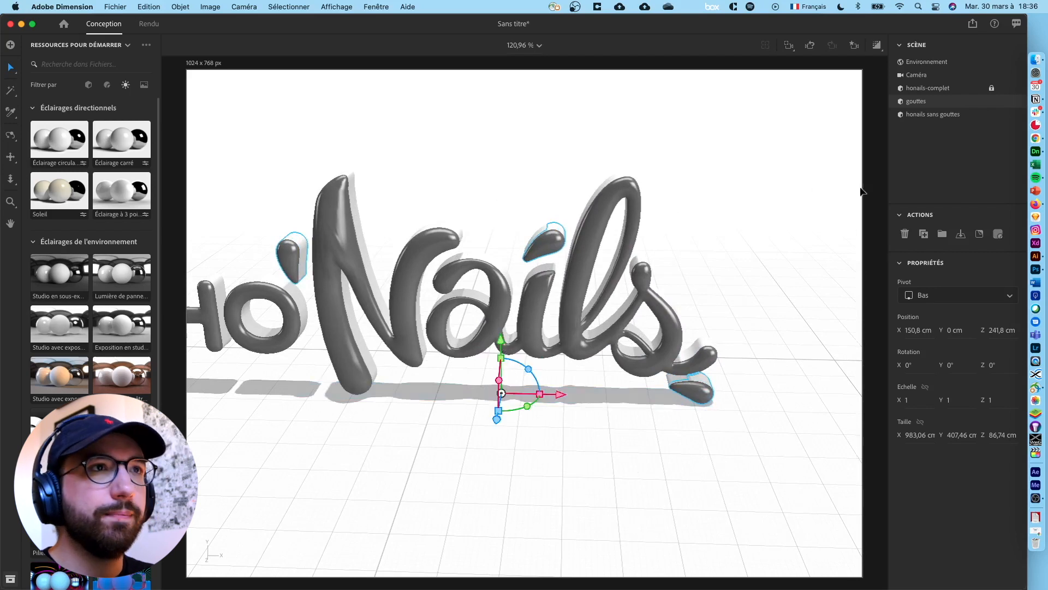
# Hide the honails-complet model and view the lettering with the repositioned drops from the front
pyautogui.moveTo(1007, 89)
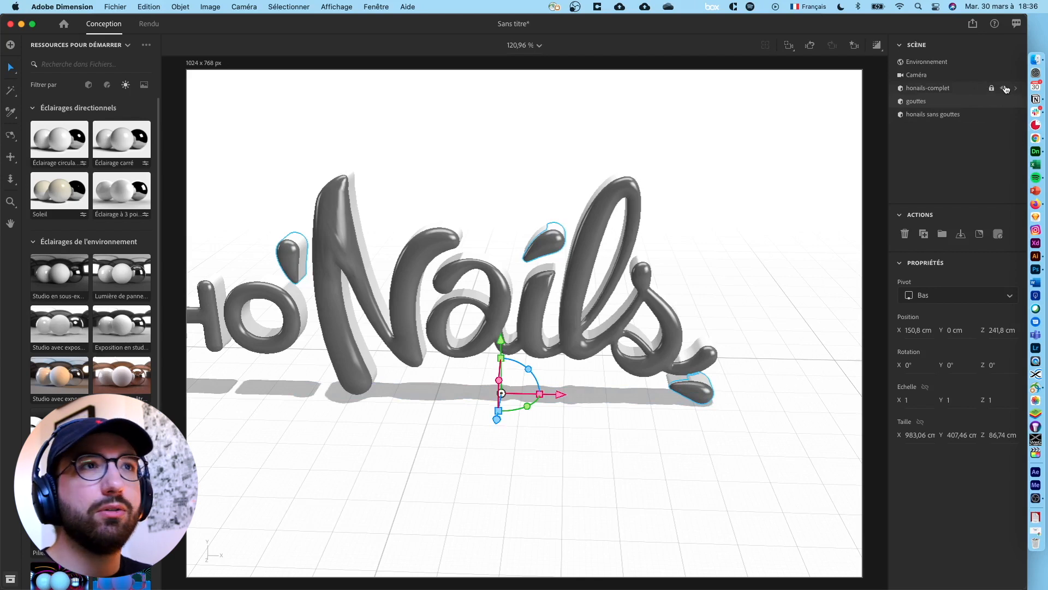
pyautogui.click(1003, 89)
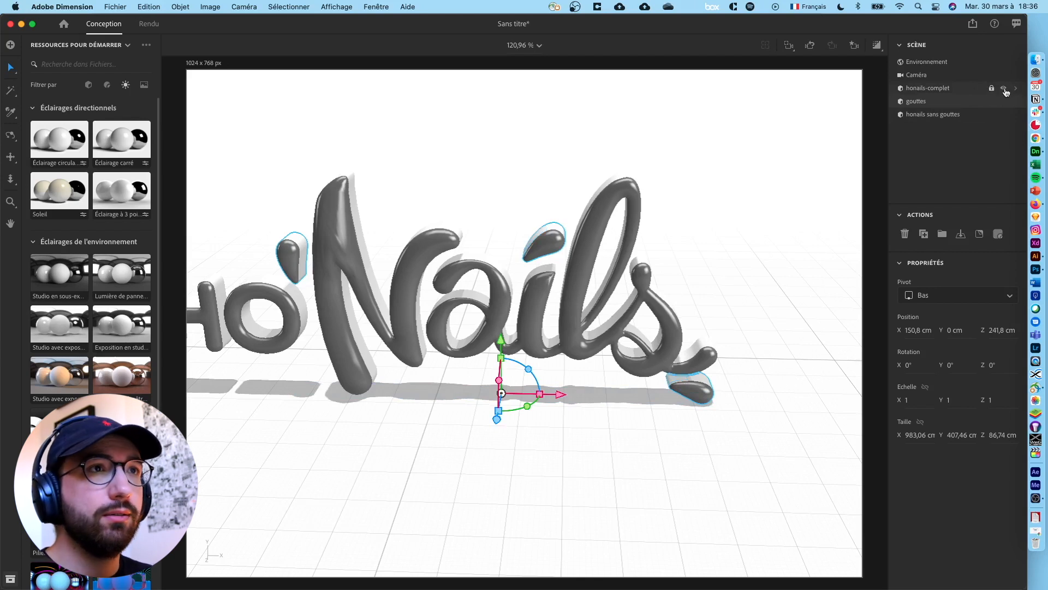
pyautogui.moveTo(673, 458); pyautogui.dragTo(384, 419, button='right')
pyautogui.moveTo(384, 419); pyautogui.dragTo(428, 426, button='middle')
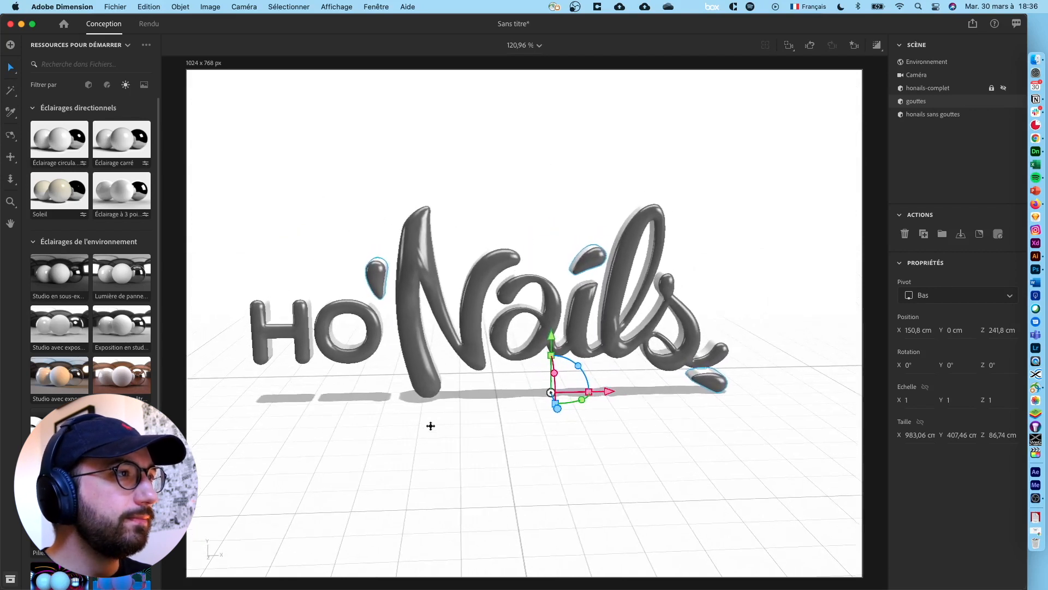
# Switch to Chrome to view the coloured HO'Nails logo on its Behance project page, and return to Dimension
pyautogui.moveTo(503, 436)
pyautogui.mouseDown(button='right')
pyautogui.moveTo(330, 426)
pyautogui.moveTo(400, 431)
pyautogui.moveTo(524, 415)
pyautogui.moveTo(502, 420)
pyautogui.mouseUp(button='right')
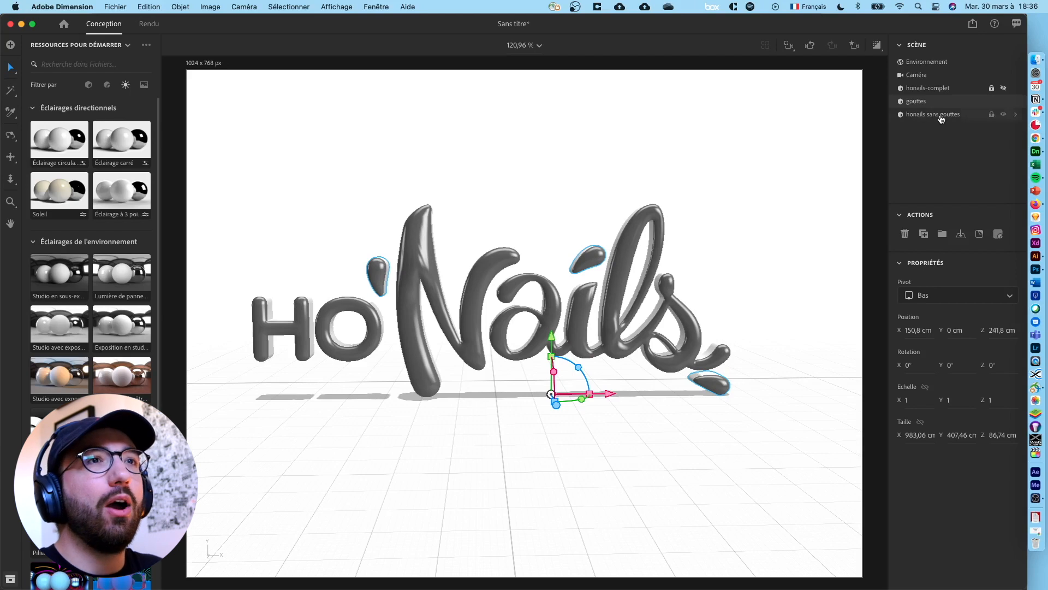
pyautogui.click(1036, 138)
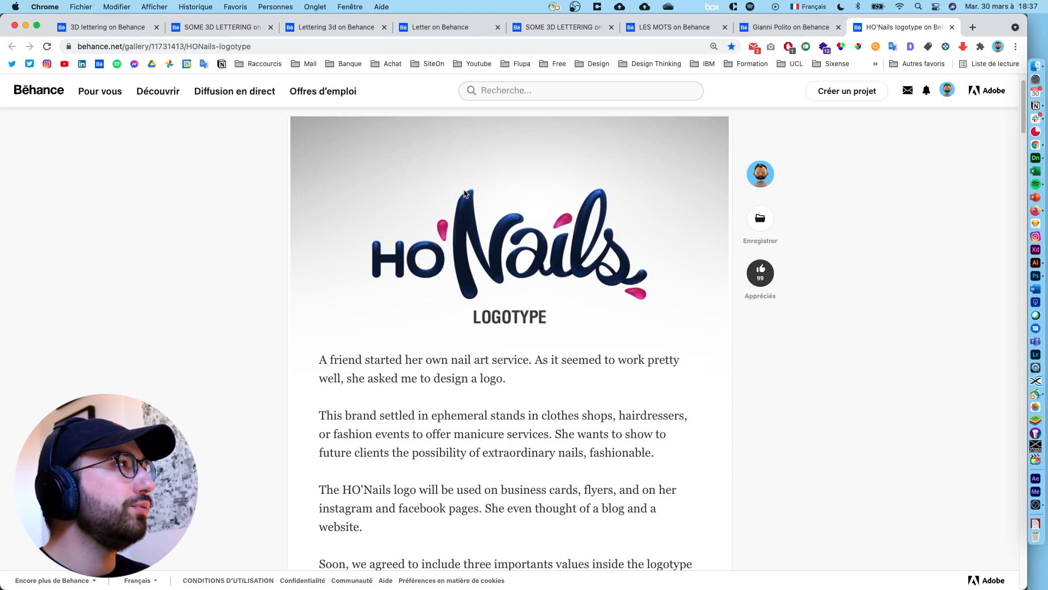
pyautogui.click(25, 25)
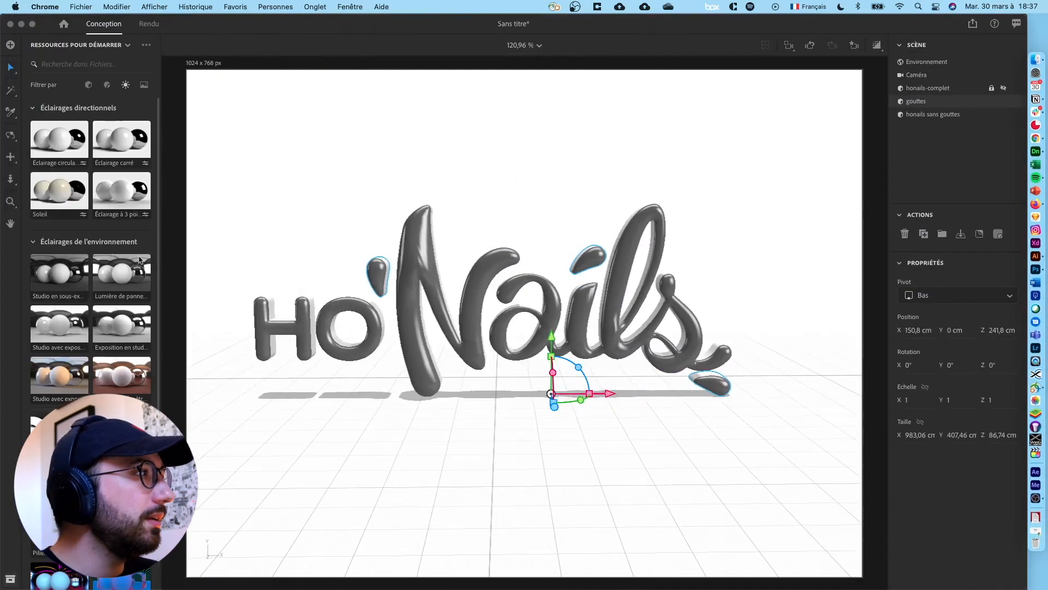
pyautogui.scroll(-5, 101, 248)
pyautogui.scroll(5, 101, 249)
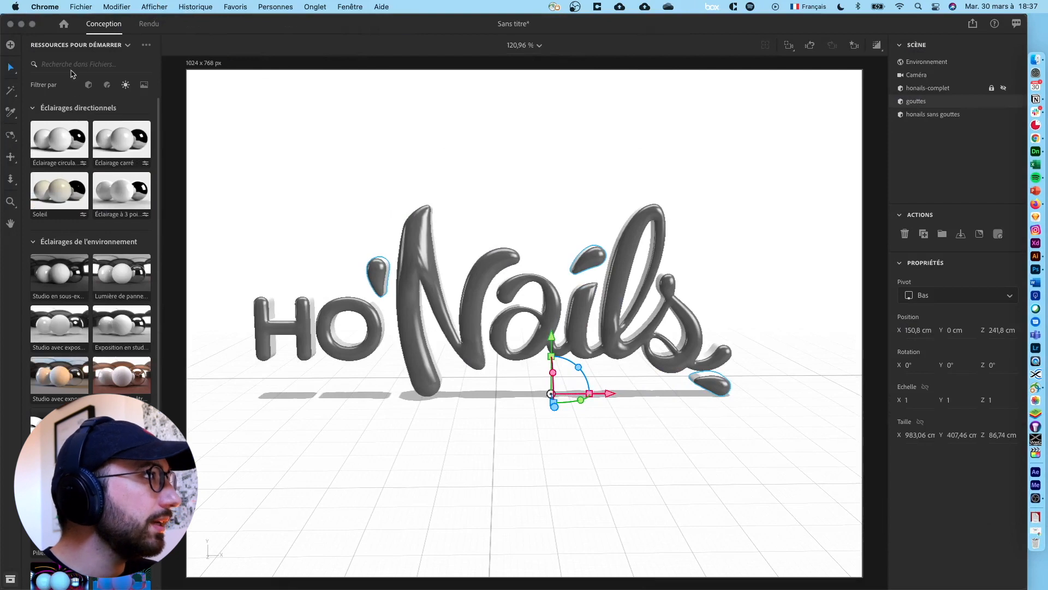
# Filter the starter assets to show only materials
pyautogui.click(100, 55)
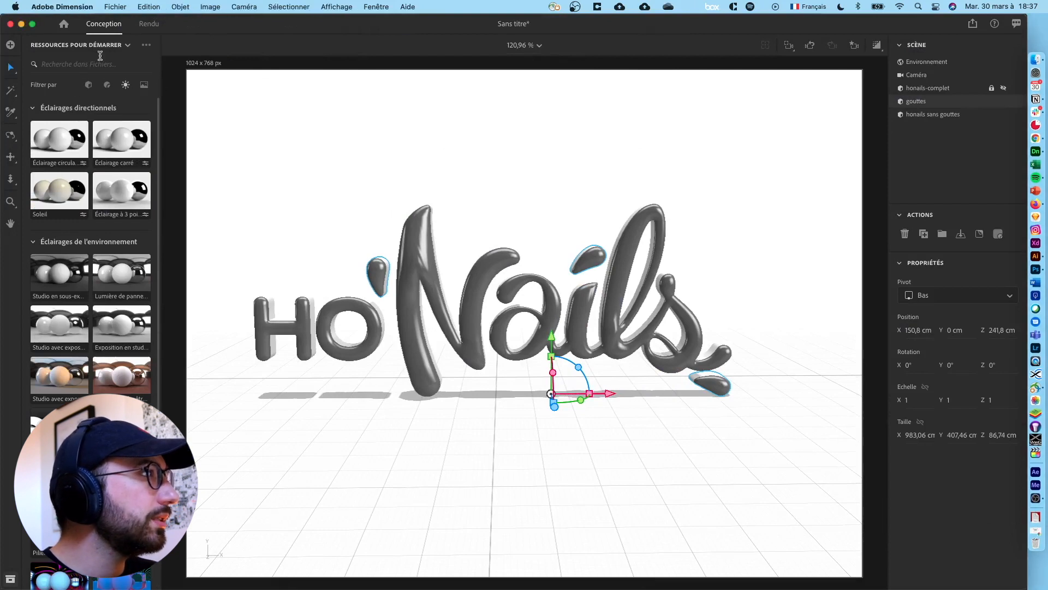
pyautogui.click(88, 86)
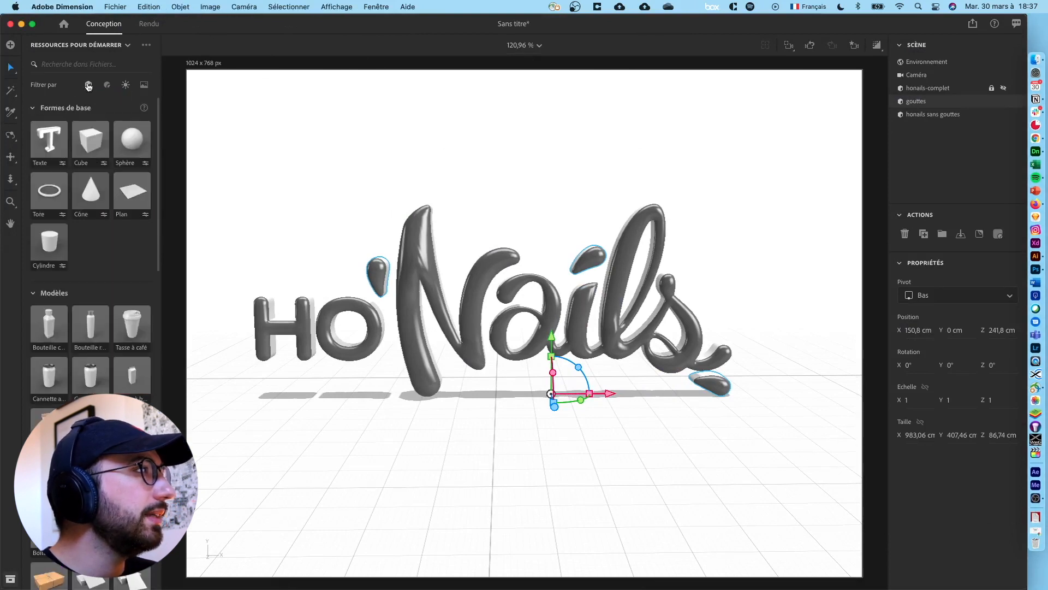
pyautogui.click(107, 86)
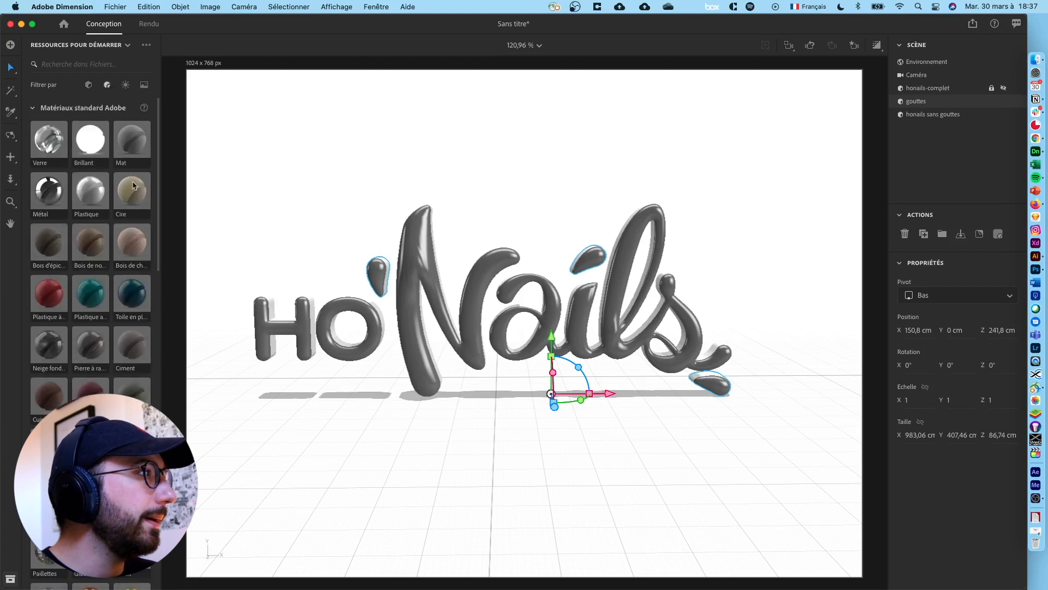
# Apply the Bronze antique foncé material to the honails sans gouttes lettering
pyautogui.click(462, 316)
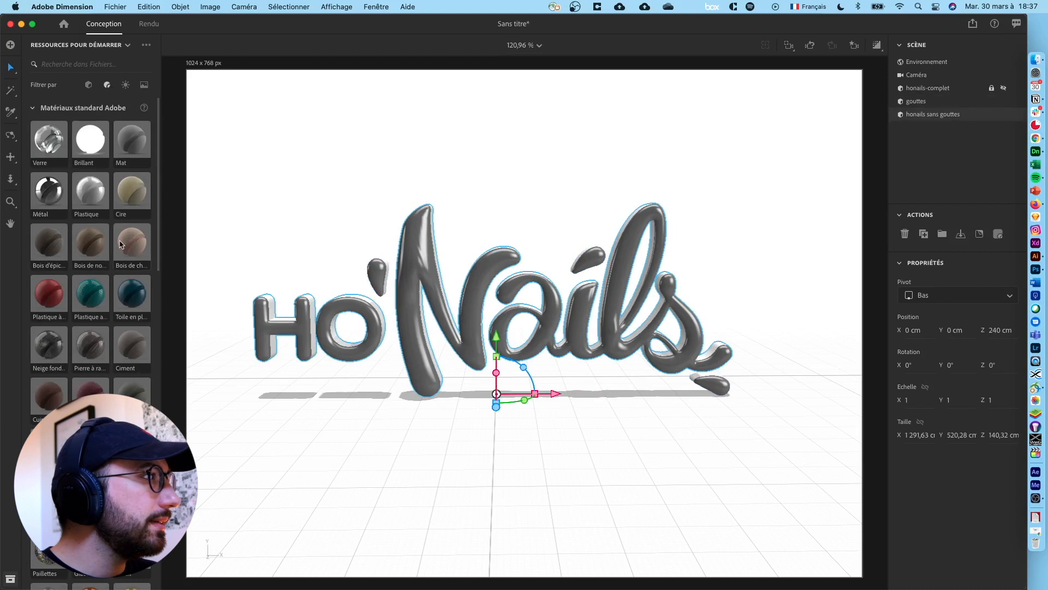
pyautogui.scroll(-8, 121, 244)
pyautogui.scroll(-10, 121, 244)
pyautogui.scroll(-12, 125, 260)
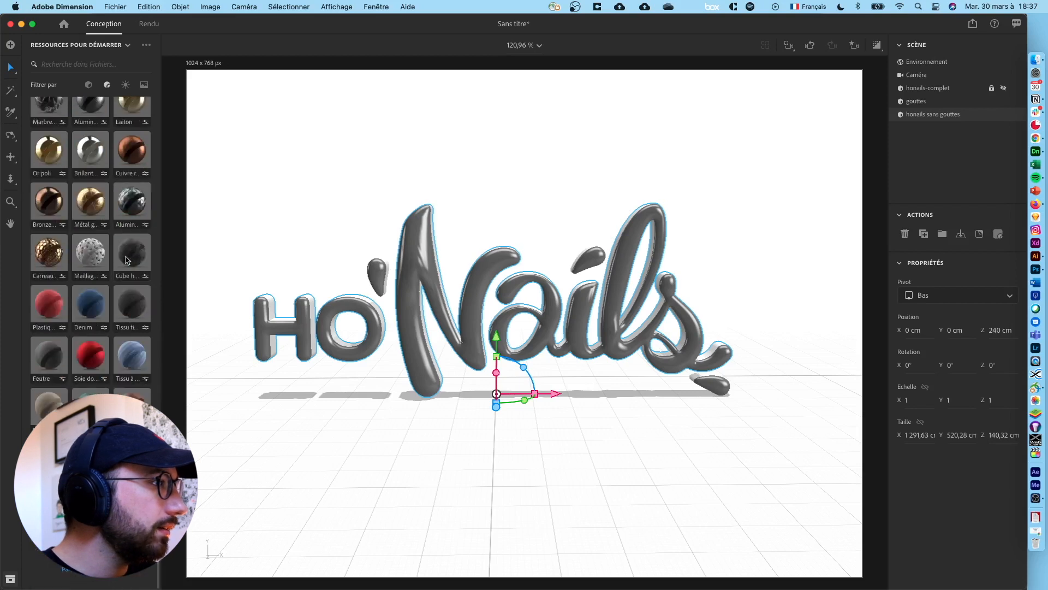
pyautogui.scroll(4, 125, 260)
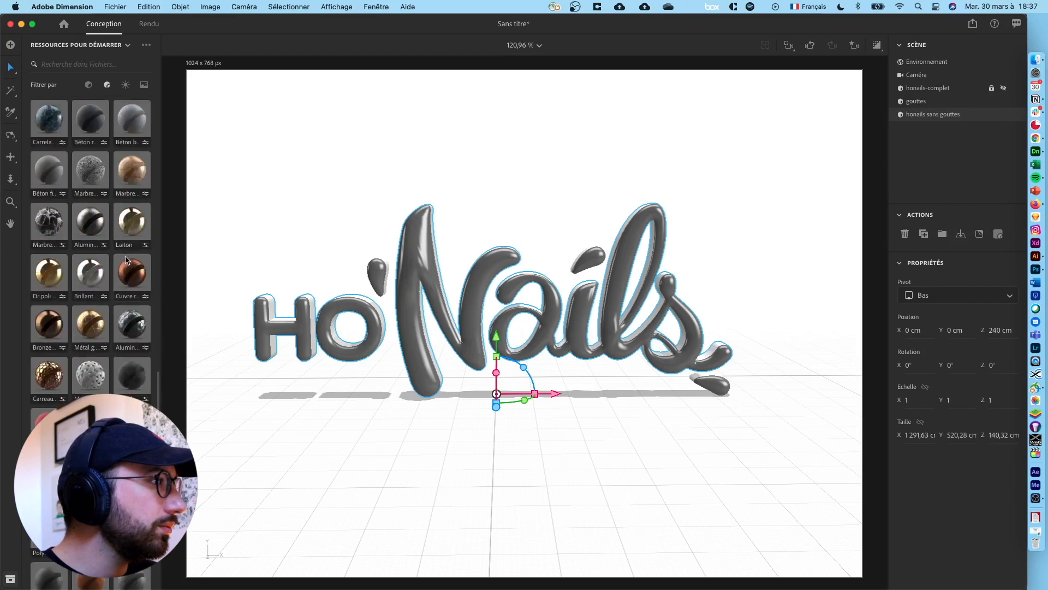
pyautogui.scroll(2, 126, 260)
pyautogui.moveTo(52, 382); pyautogui.dragTo(423, 255)
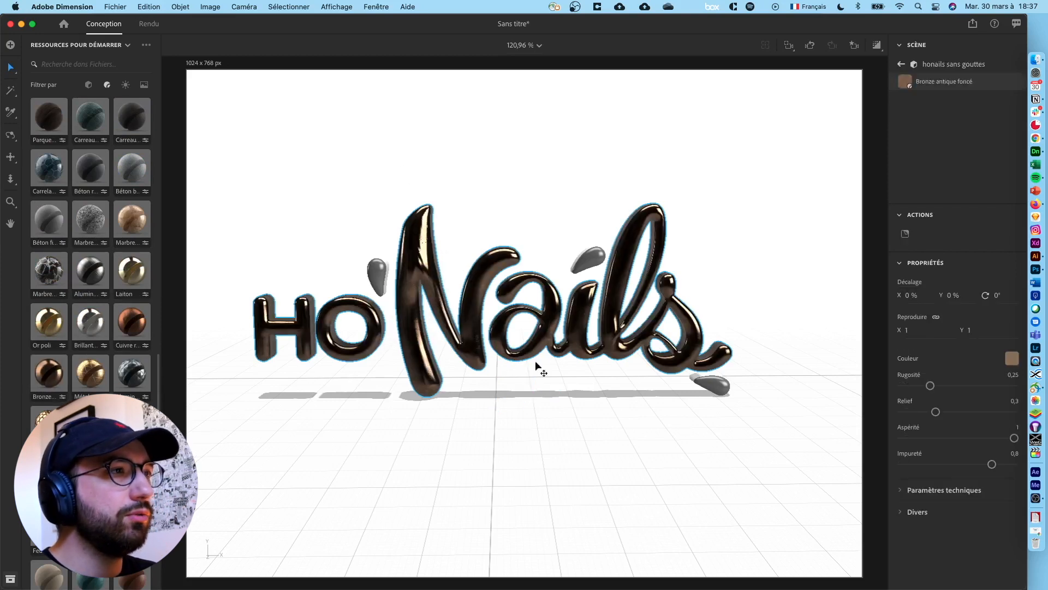
# Set the lettering's bronze material colour to dark blue 0C1457 and check it from another angle
pyautogui.moveTo(625, 452); pyautogui.dragTo(699, 432)
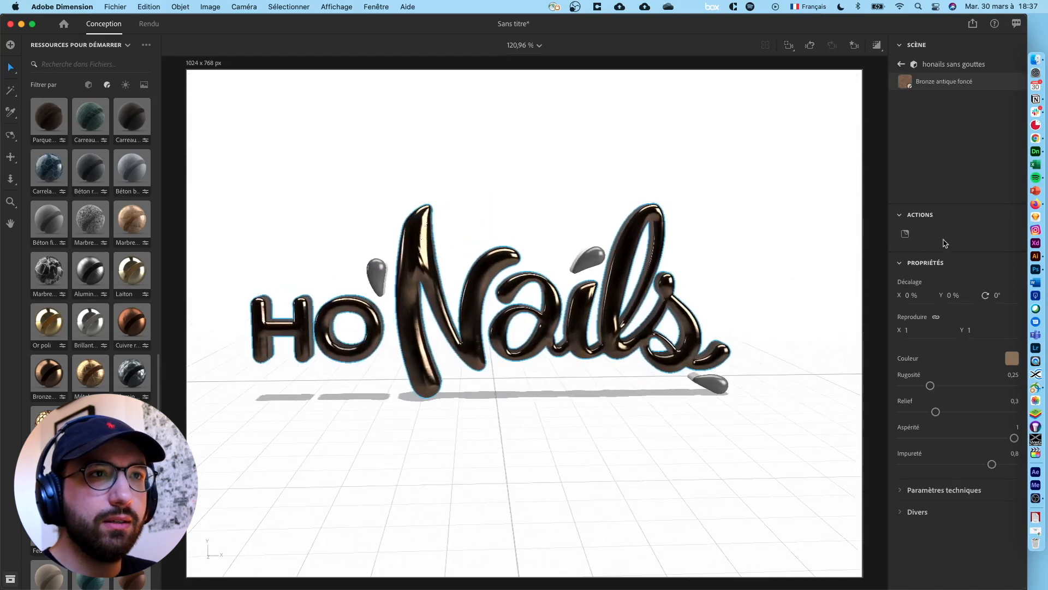
pyautogui.click(1012, 358)
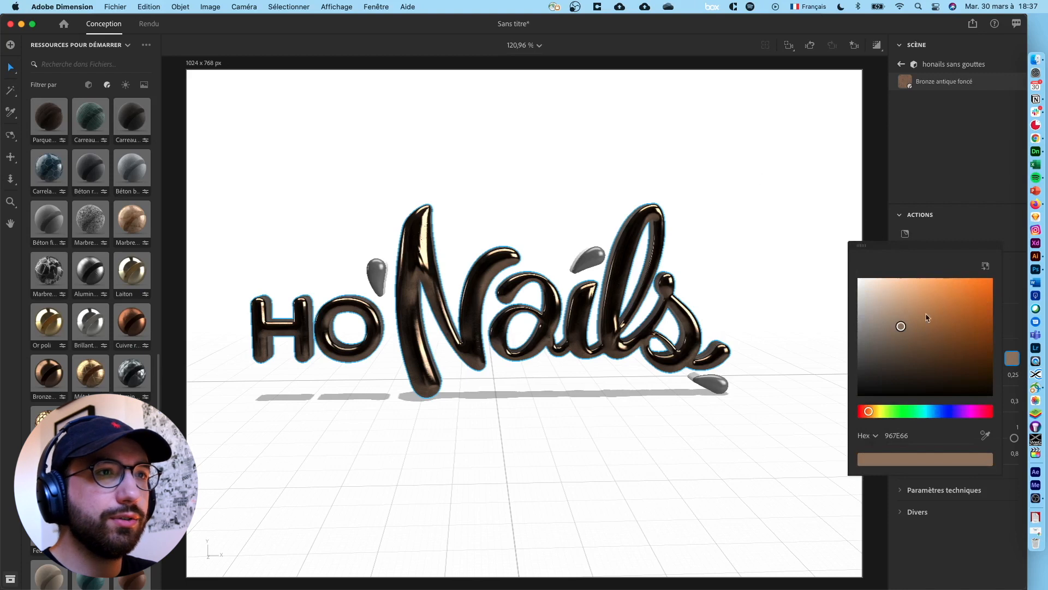
pyautogui.moveTo(936, 413); pyautogui.dragTo(945, 412)
pyautogui.moveTo(968, 336); pyautogui.dragTo(975, 355)
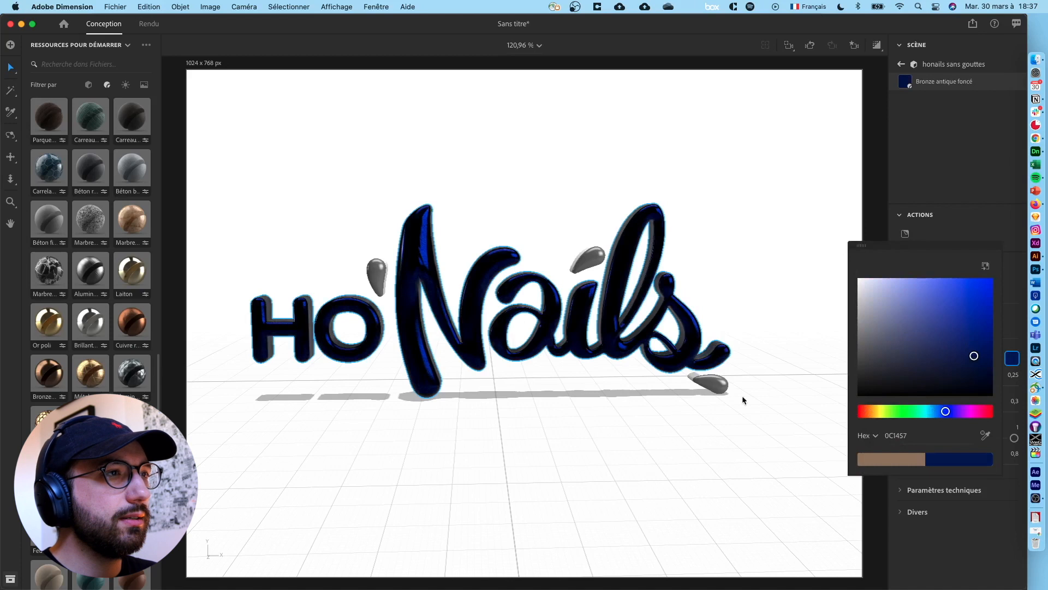
pyautogui.moveTo(720, 425); pyautogui.dragTo(699, 414, button='middle')
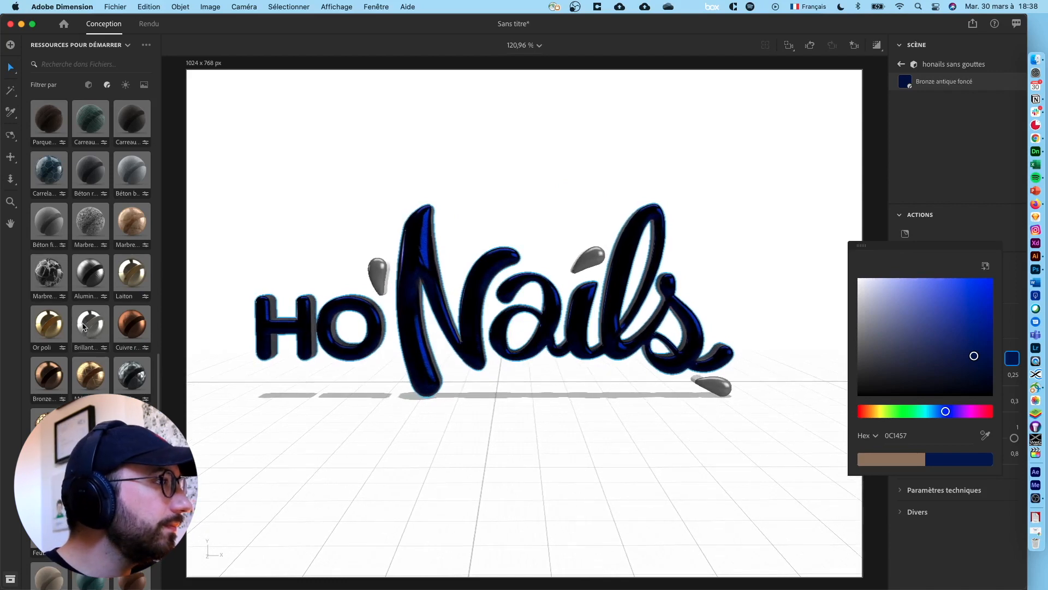
# Replace the lettering's material with the Laiton material from the Substance materials
pyautogui.scroll(1, 85, 327)
pyautogui.moveTo(140, 289); pyautogui.dragTo(440, 302)
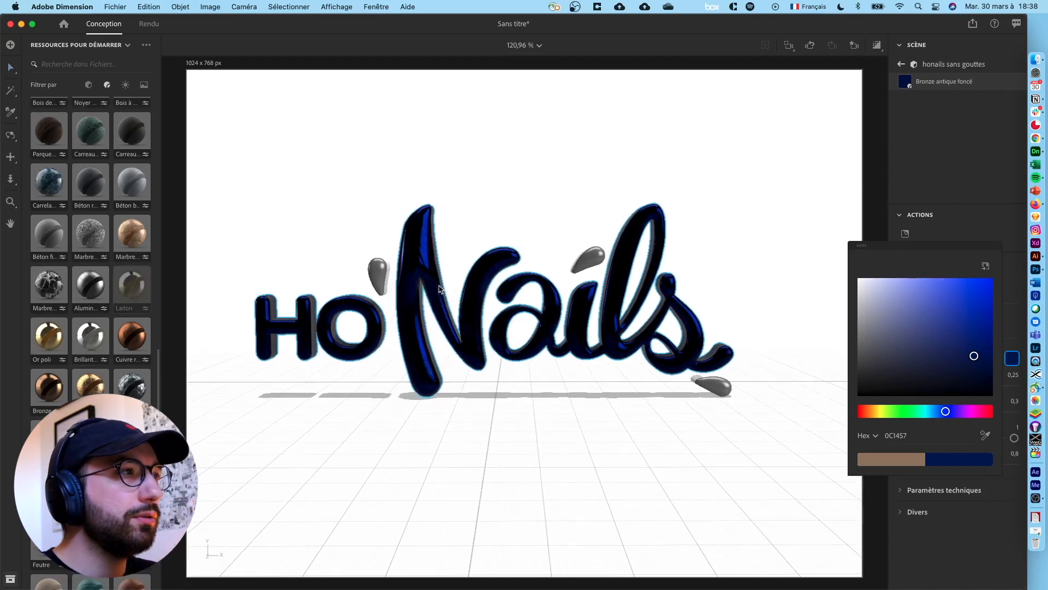
pyautogui.moveTo(418, 202); pyautogui.dragTo(418, 203)
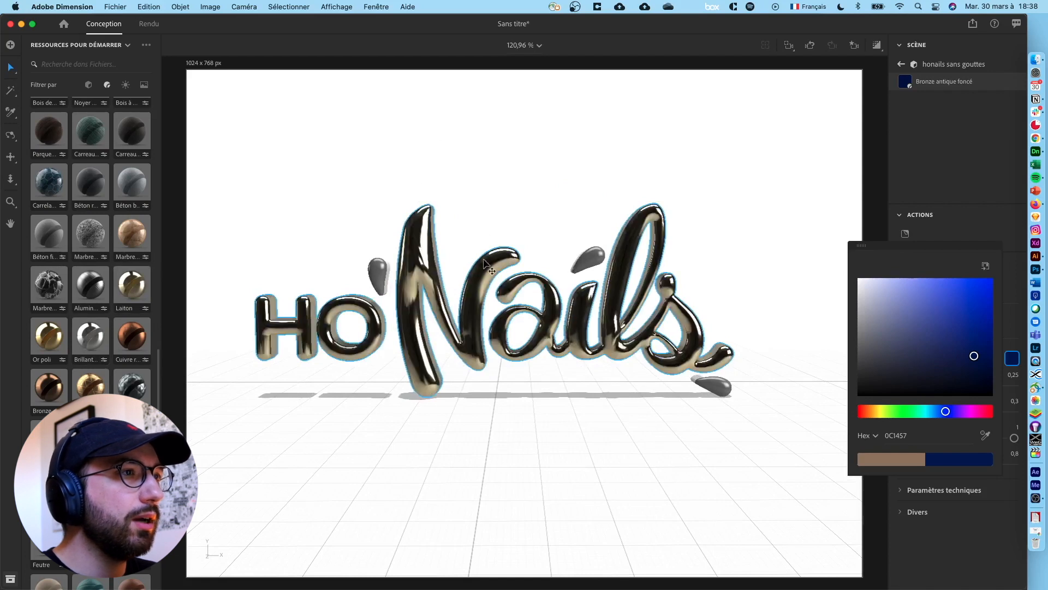
# Set the Laiton material's colour on the lettering to dark blue 12144D
pyautogui.click(1007, 362)
pyautogui.click(948, 403)
pyautogui.moveTo(919, 340); pyautogui.dragTo(961, 352)
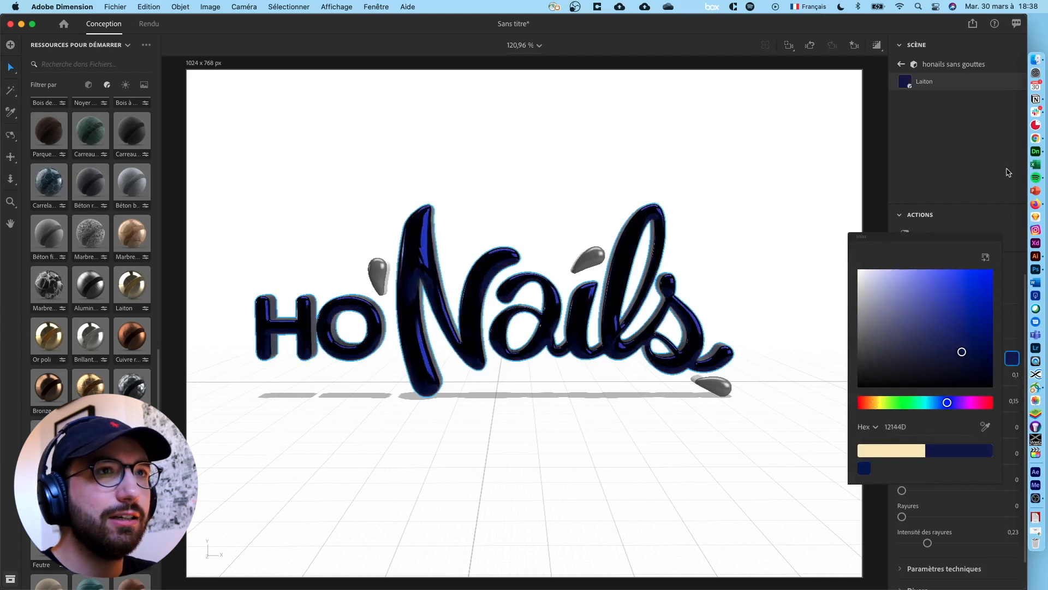
# Look up the logo's colour codes on the Behance project page in Chrome, and return to Dimension
pyautogui.click(1042, 141)
pyautogui.scroll(-10, 567, 277)
pyautogui.scroll(-12, 568, 277)
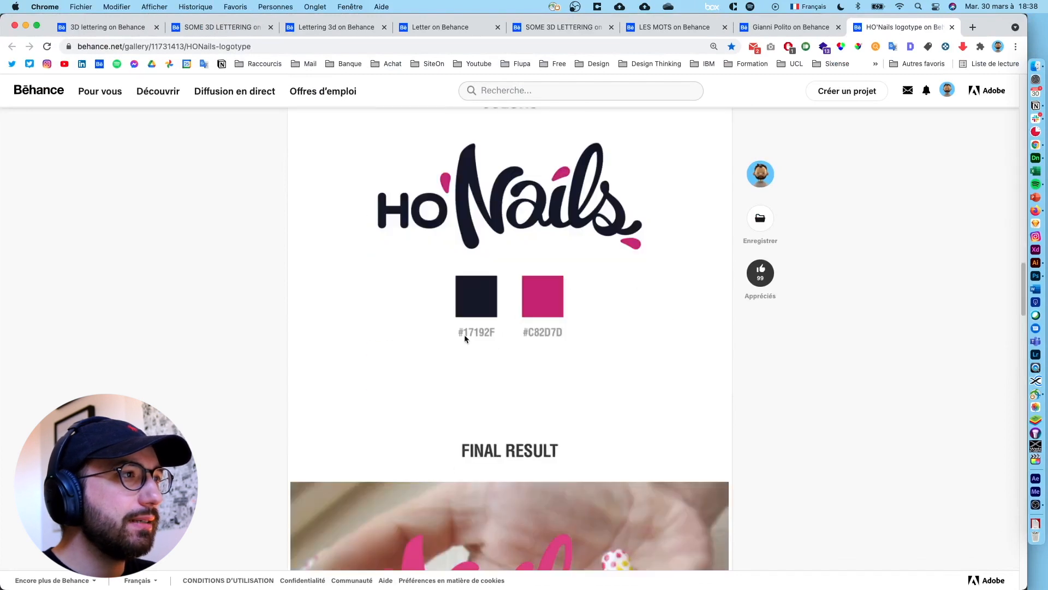
pyautogui.click(27, 24)
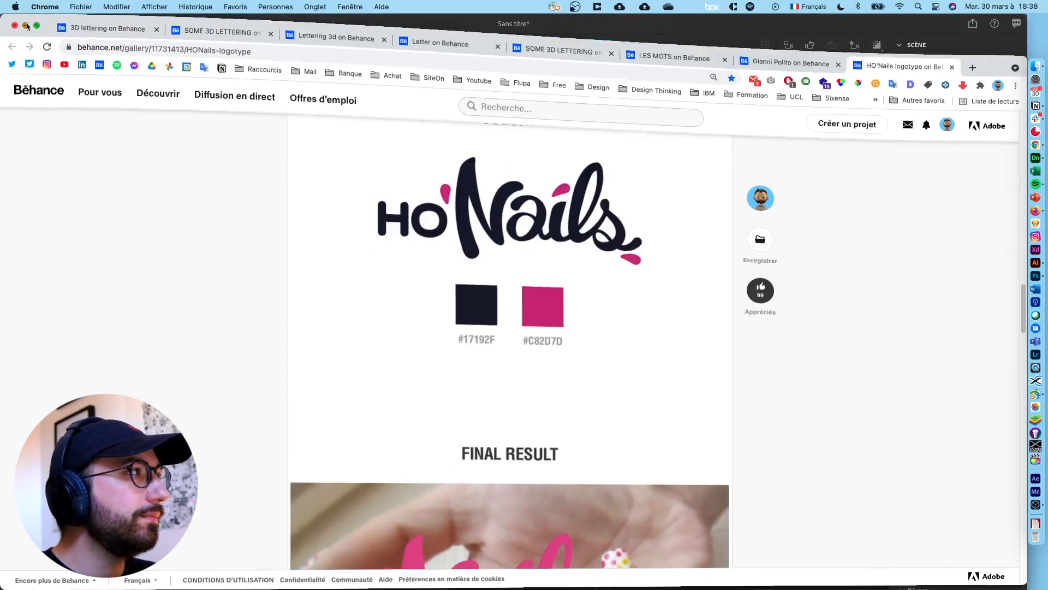
# Set the lettering's Laiton material colour to hex 17192F
pyautogui.click(907, 429)
pyautogui.click(912, 426)
pyautogui.press('super+a')
pyautogui.write('17')
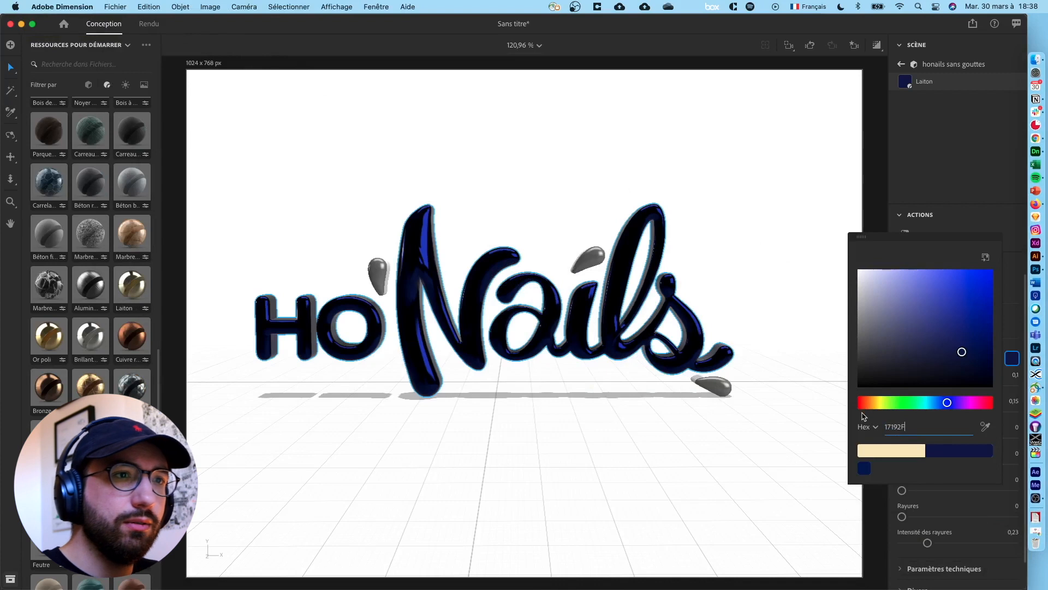
pyautogui.click(998, 155)
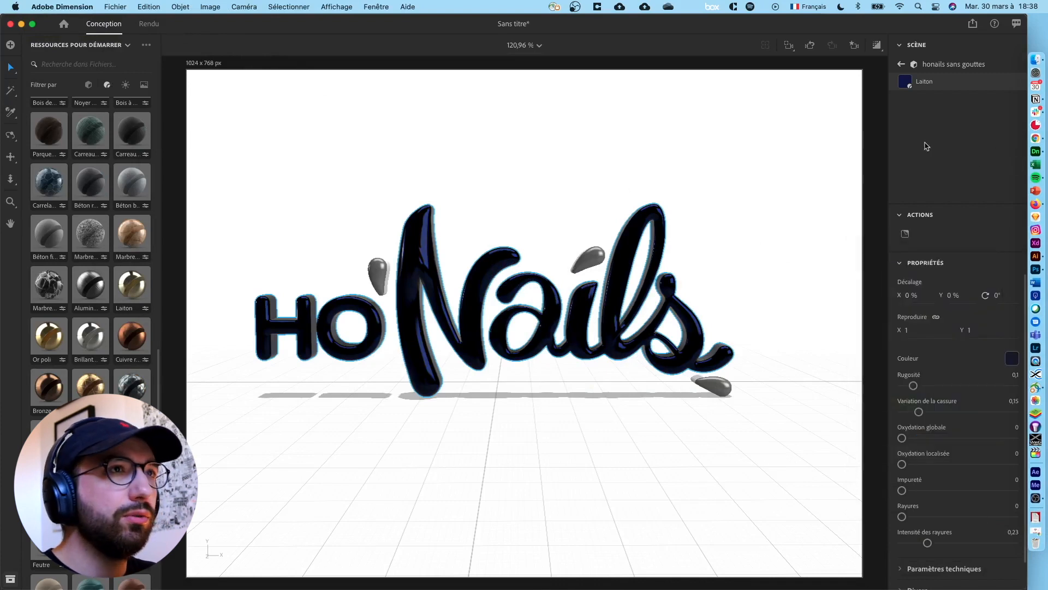
# Select the gouttes model and apply the Gélatine material to it
pyautogui.click(898, 64)
pyautogui.click(917, 101)
pyautogui.scroll(-5, 100, 338)
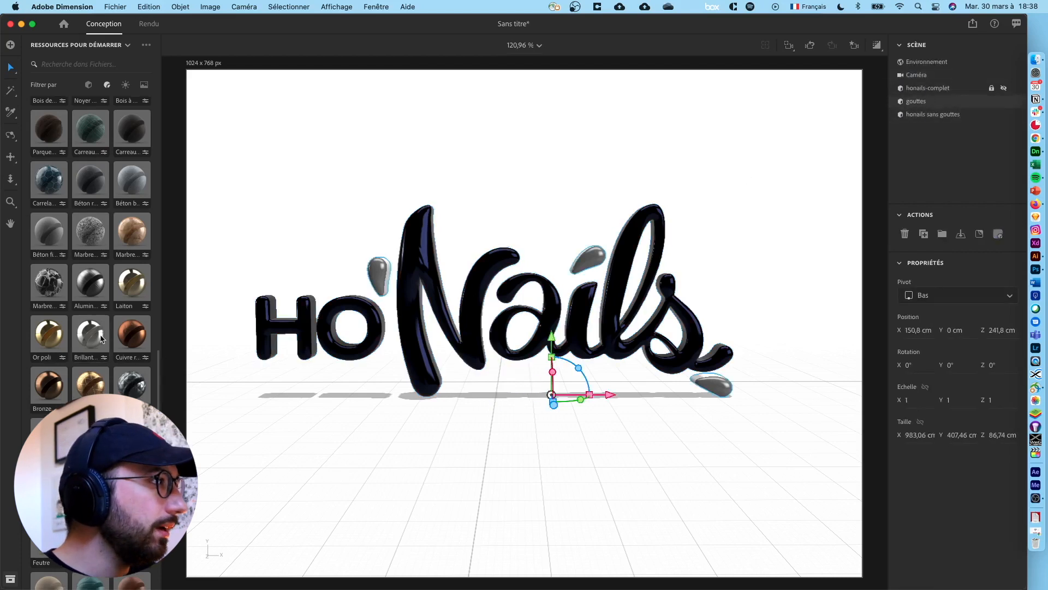
pyautogui.scroll(-10, 100, 339)
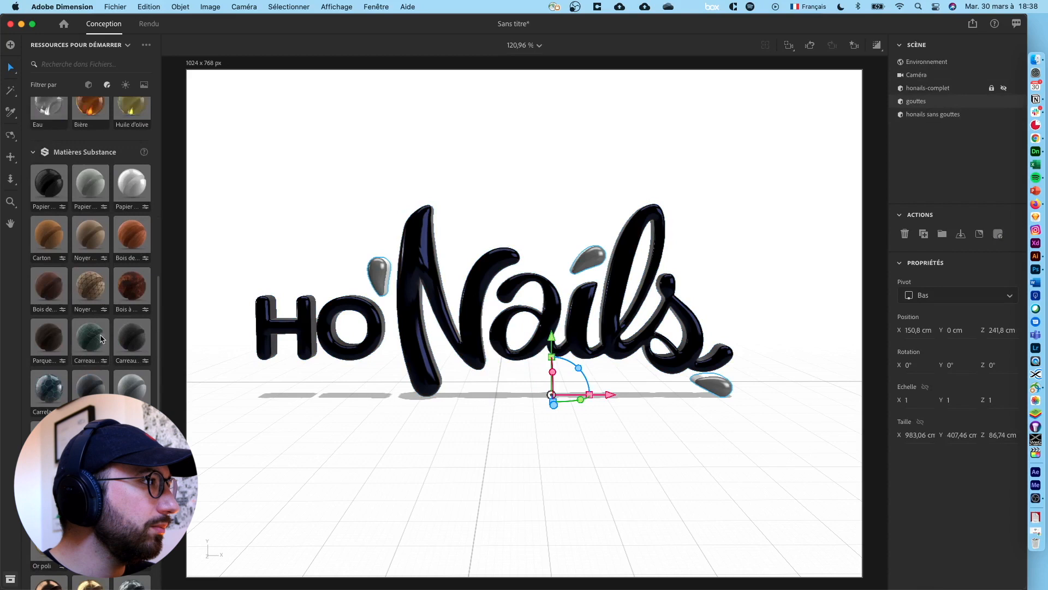
pyautogui.scroll(1, 102, 339)
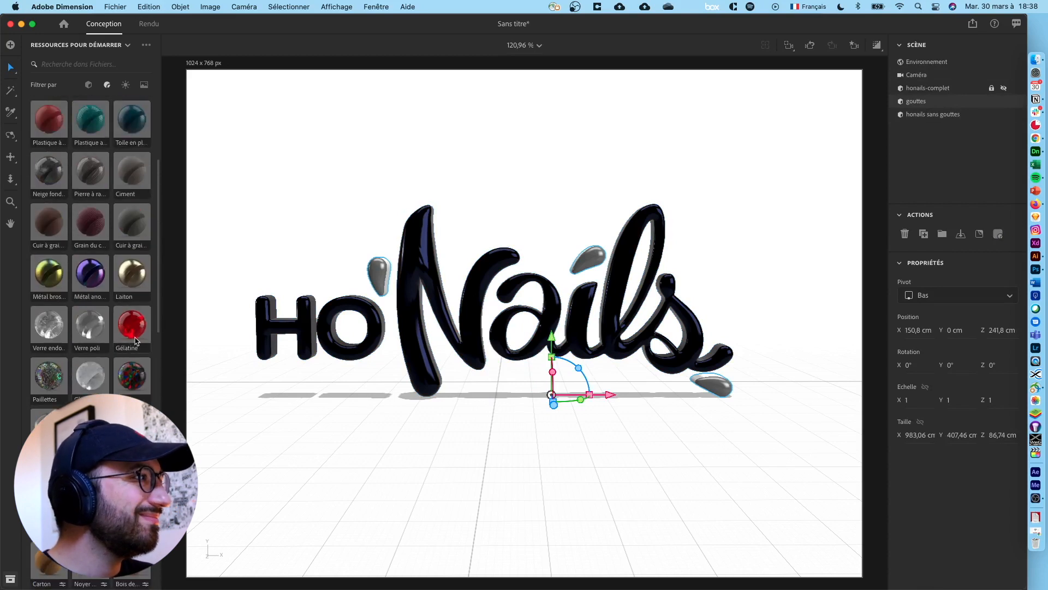
pyautogui.moveTo(135, 334); pyautogui.dragTo(380, 272)
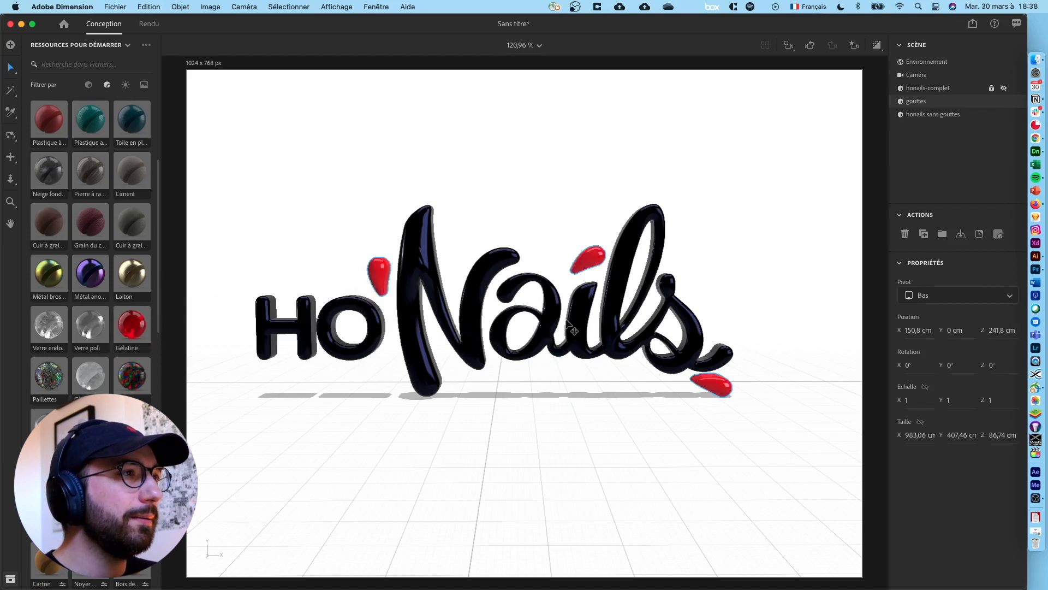
# Check the pink colour code for the drops on the Behance page in Chrome, and return to Dimension
pyautogui.moveTo(616, 409)
pyautogui.mouseDown(button='right')
pyautogui.moveTo(393, 423)
pyautogui.moveTo(260, 410)
pyautogui.moveTo(278, 461)
pyautogui.moveTo(318, 484)
pyautogui.moveTo(572, 433)
pyautogui.moveTo(650, 430)
pyautogui.moveTo(593, 397)
pyautogui.moveTo(609, 400)
pyautogui.mouseUp(button='right')
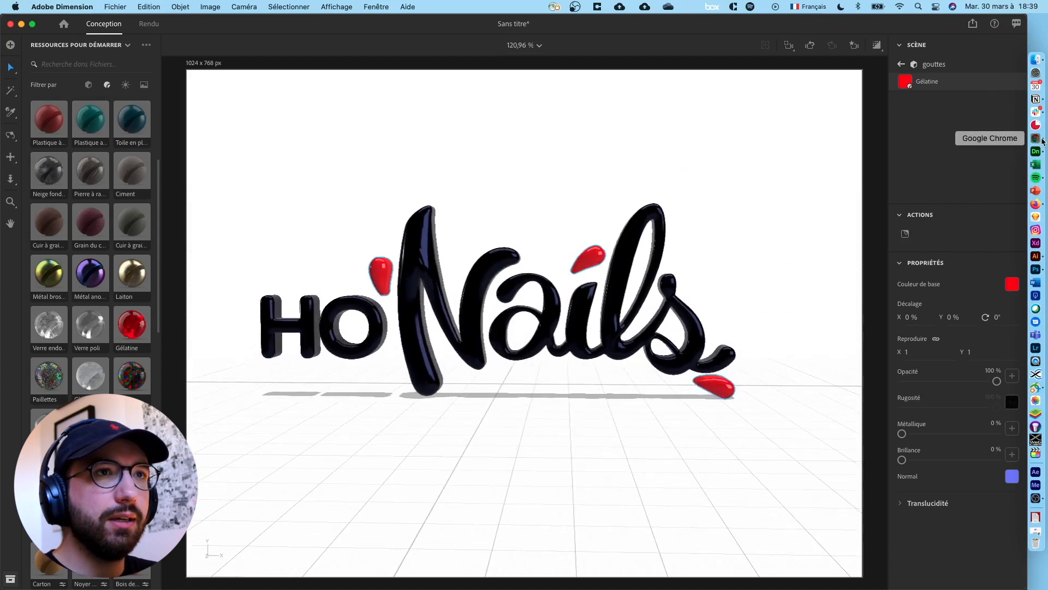
pyautogui.click(1043, 136)
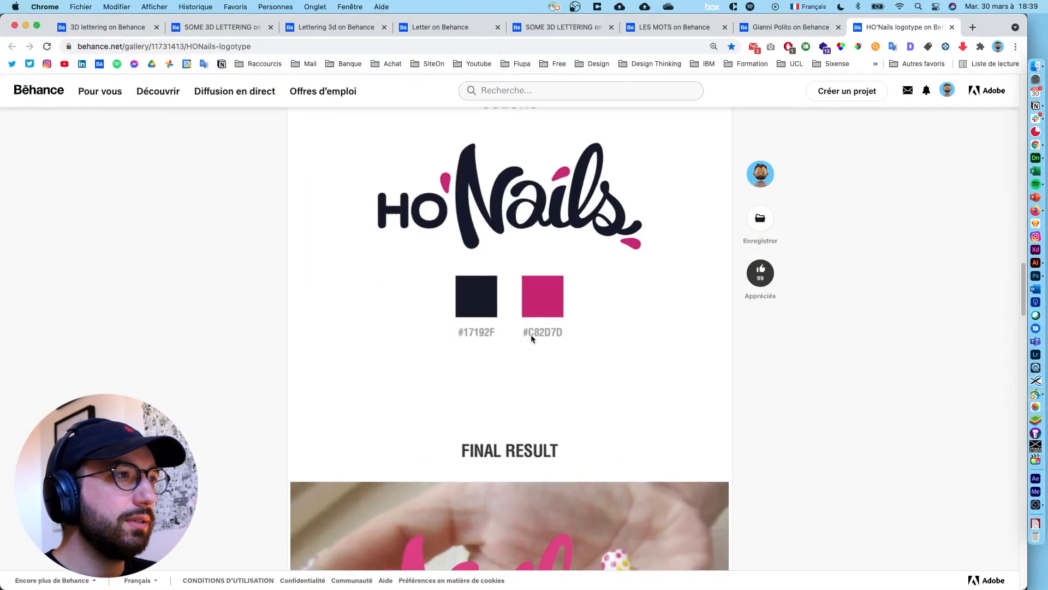
pyautogui.click(26, 25)
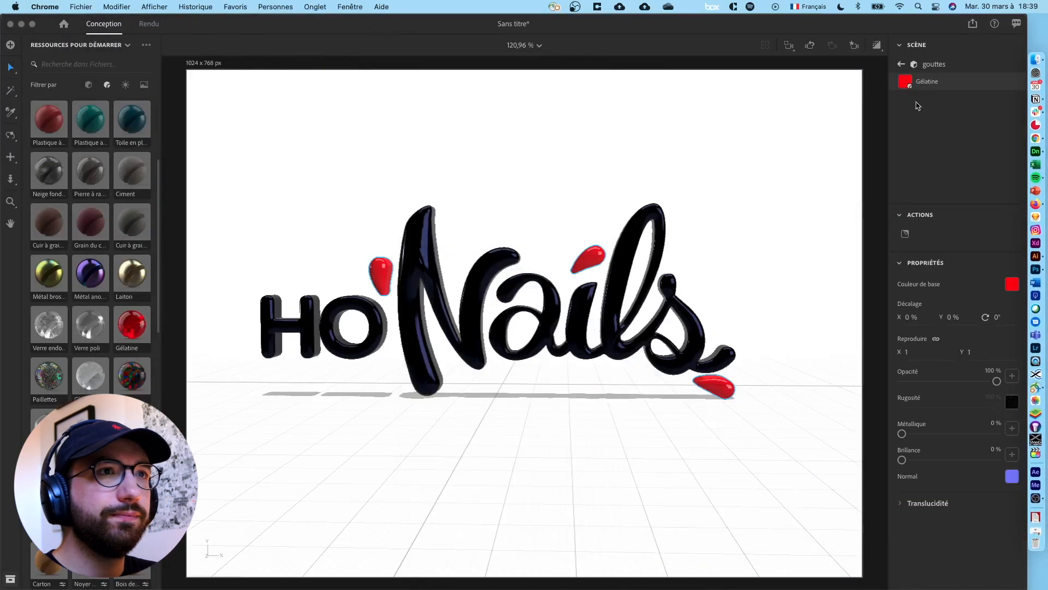
# Set the base colour of the drops' Gélatine material to hex C82D7D
pyautogui.click(1010, 286)
pyautogui.click(1011, 286)
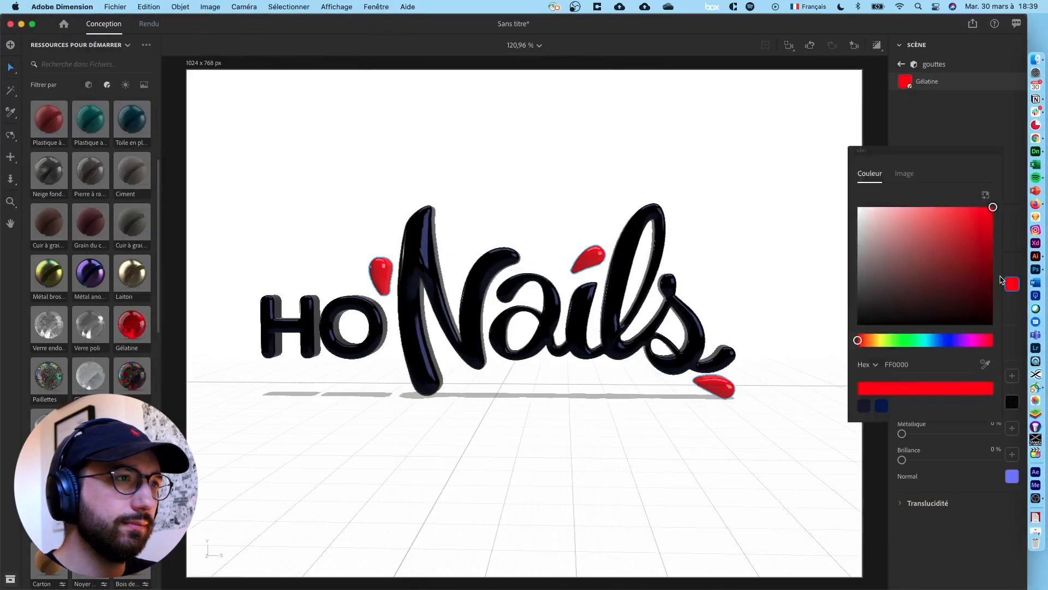
pyautogui.click(917, 364)
pyautogui.write('C82D')
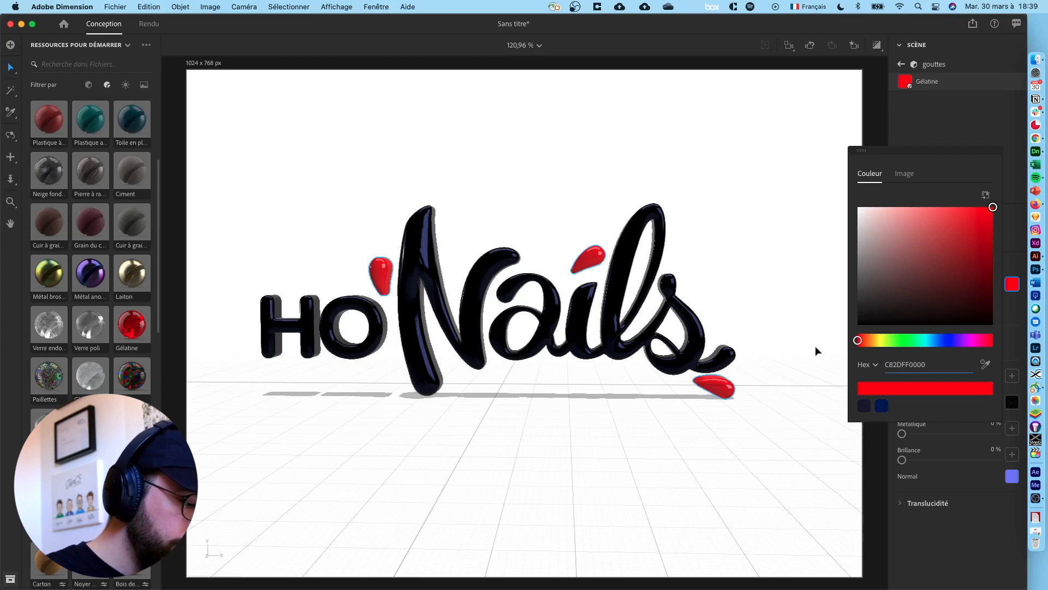
pyautogui.write('7D')
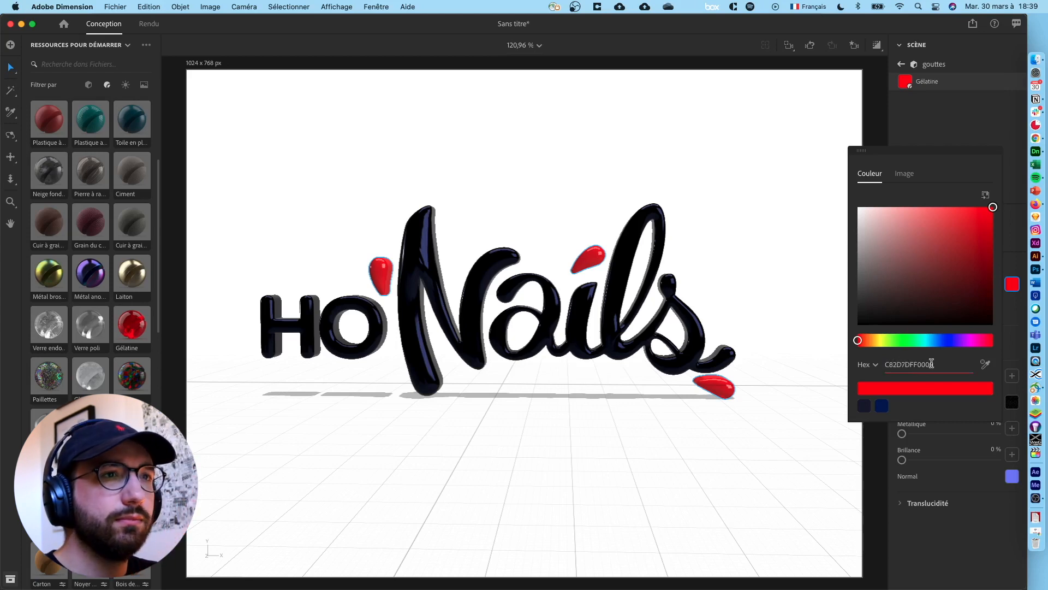
pyautogui.moveTo(910, 364); pyautogui.dragTo(950, 364)
pyautogui.press('BackSpace')
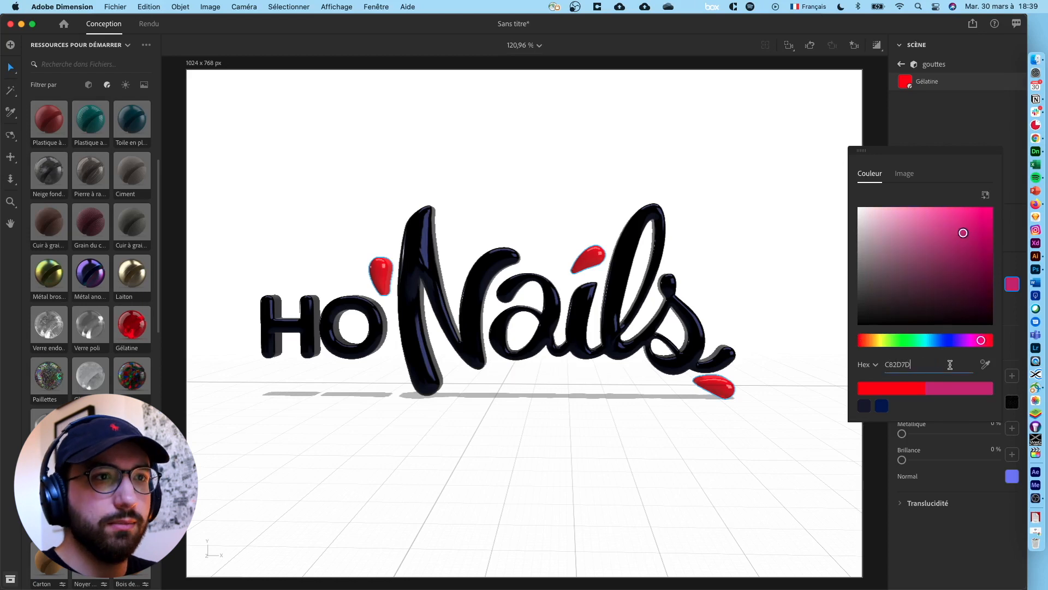
pyautogui.click(933, 111)
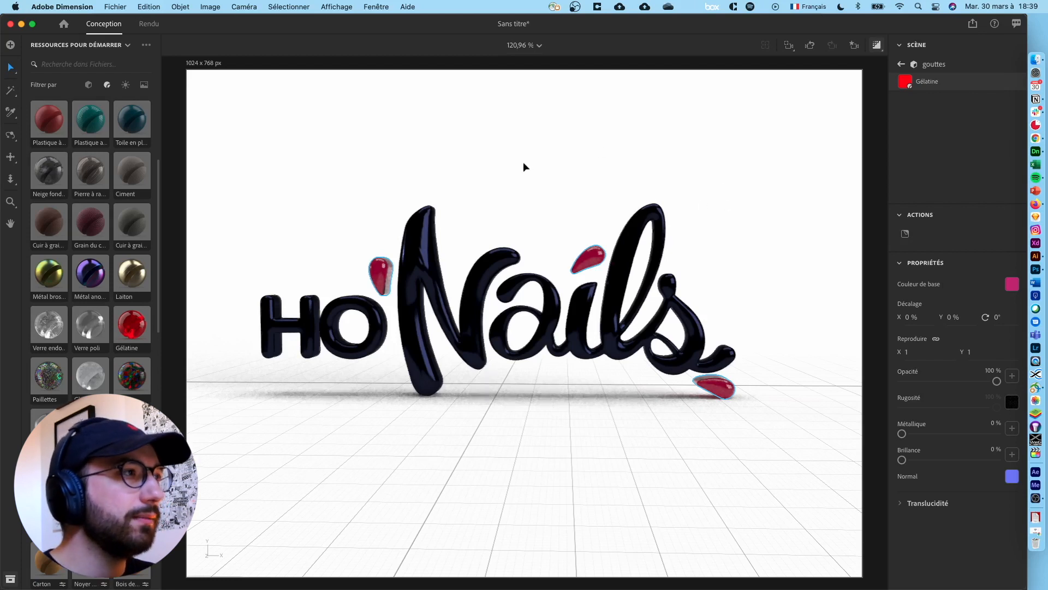
pyautogui.moveTo(535, 172); pyautogui.dragTo(613, 182, button='right')
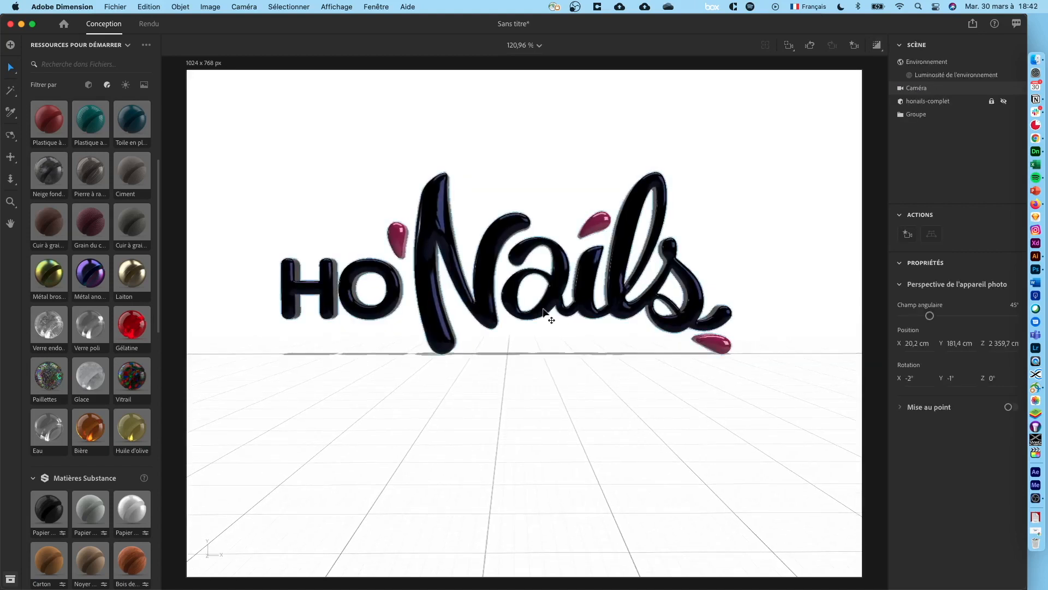
# Add a square directional light (Éclairage carré) to the scene from the starter lighting assets
pyautogui.click(950, 76)
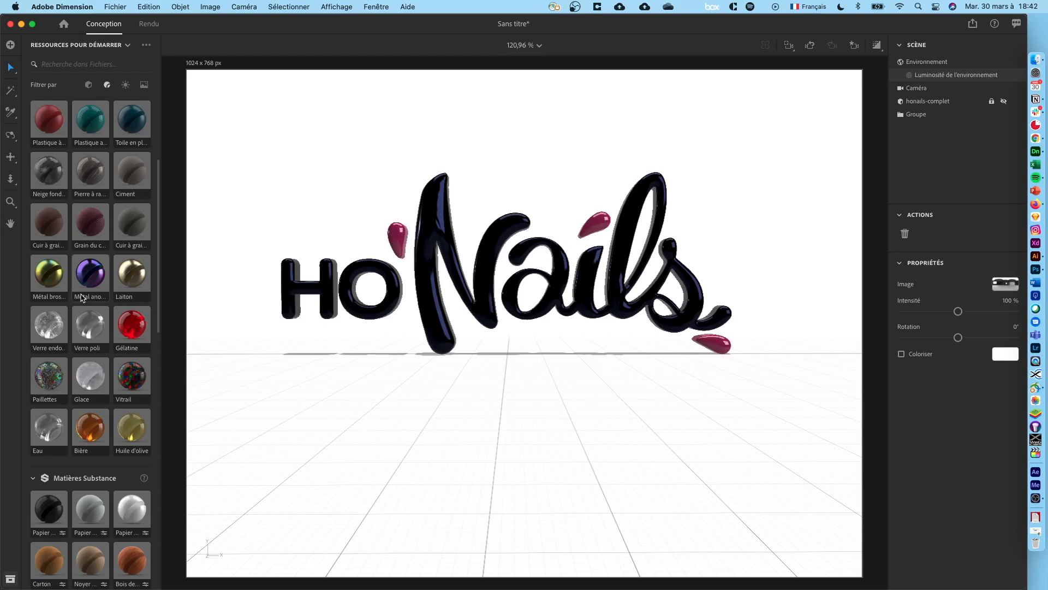
pyautogui.click(451, 229)
pyautogui.click(921, 63)
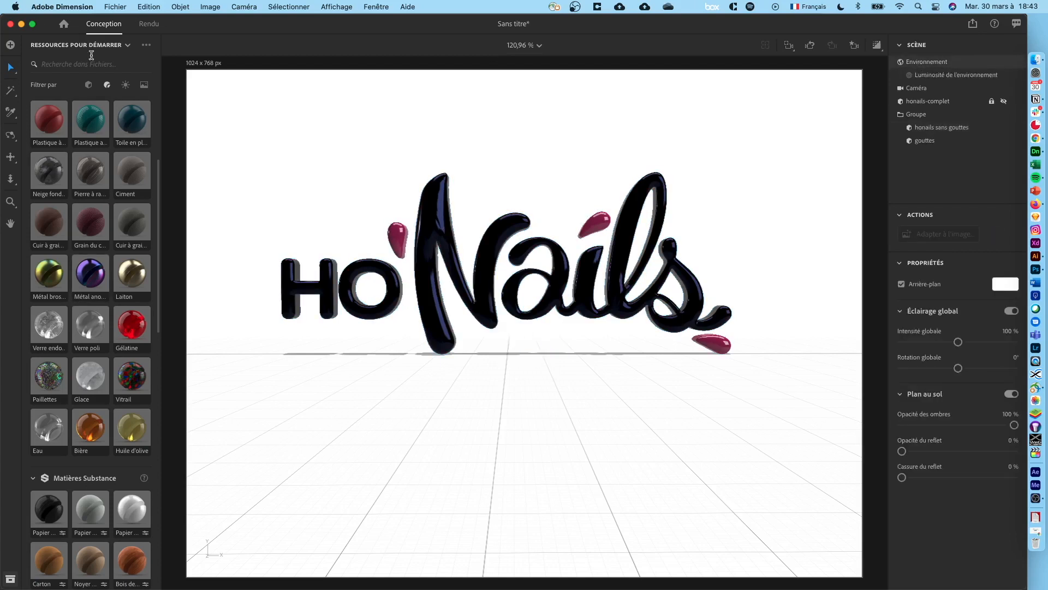
pyautogui.click(126, 85)
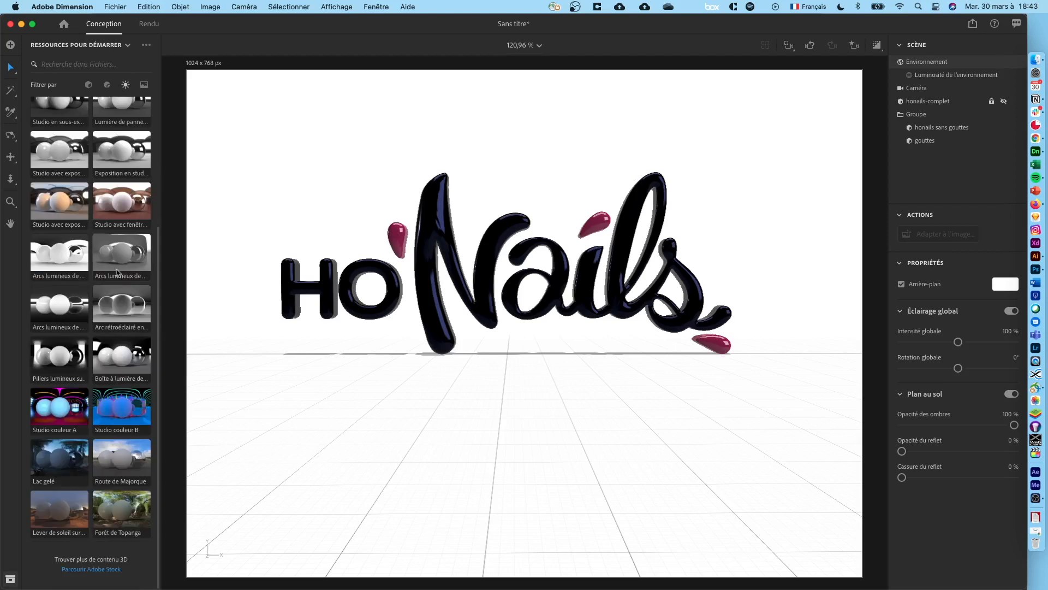
pyautogui.scroll(5, 117, 273)
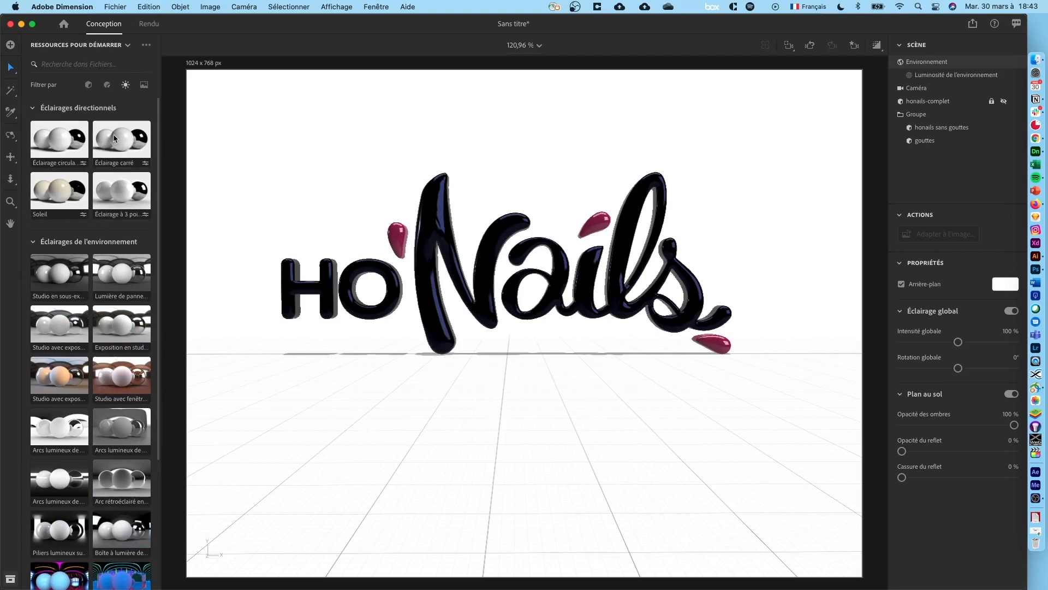
pyautogui.moveTo(117, 140); pyautogui.dragTo(521, 229)
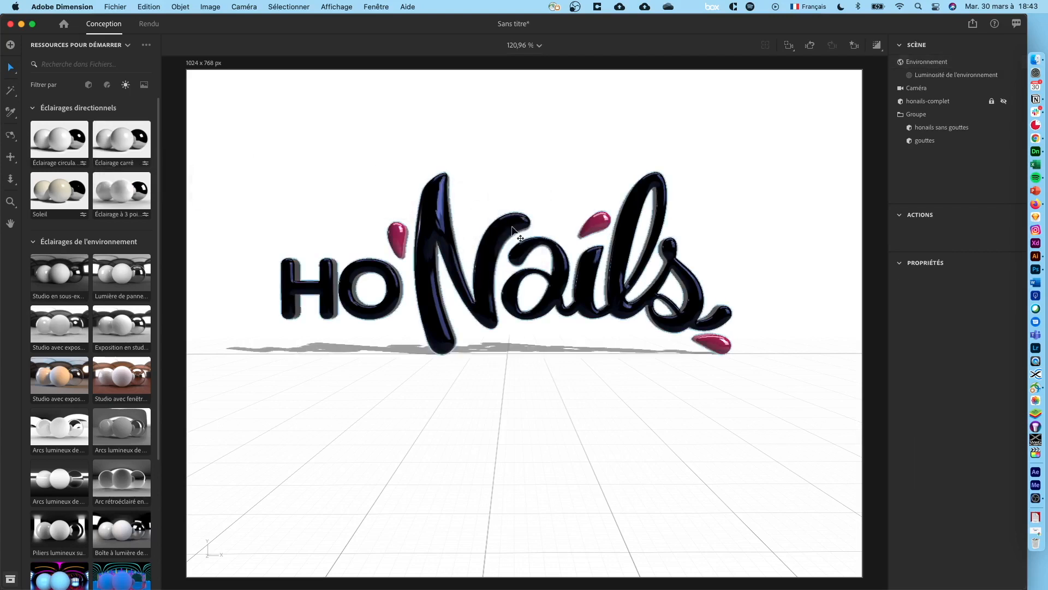
pyautogui.moveTo(523, 128)
pyautogui.mouseDown(button='right')
pyautogui.moveTo(522, 142)
pyautogui.moveTo(535, 133)
pyautogui.mouseUp(button='right')
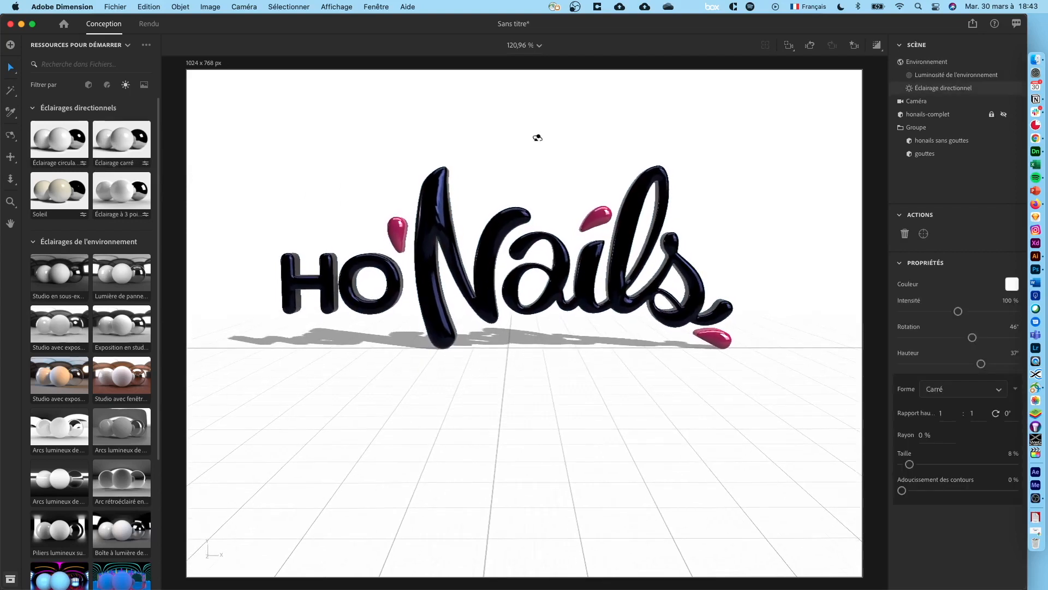
# Aim the square directional light at the lettering, giving it a rotation of about -157° and a height of about 46°
pyautogui.click(1004, 89)
pyautogui.click(1004, 89)
pyautogui.moveTo(624, 426); pyautogui.dragTo(624, 402, button='right')
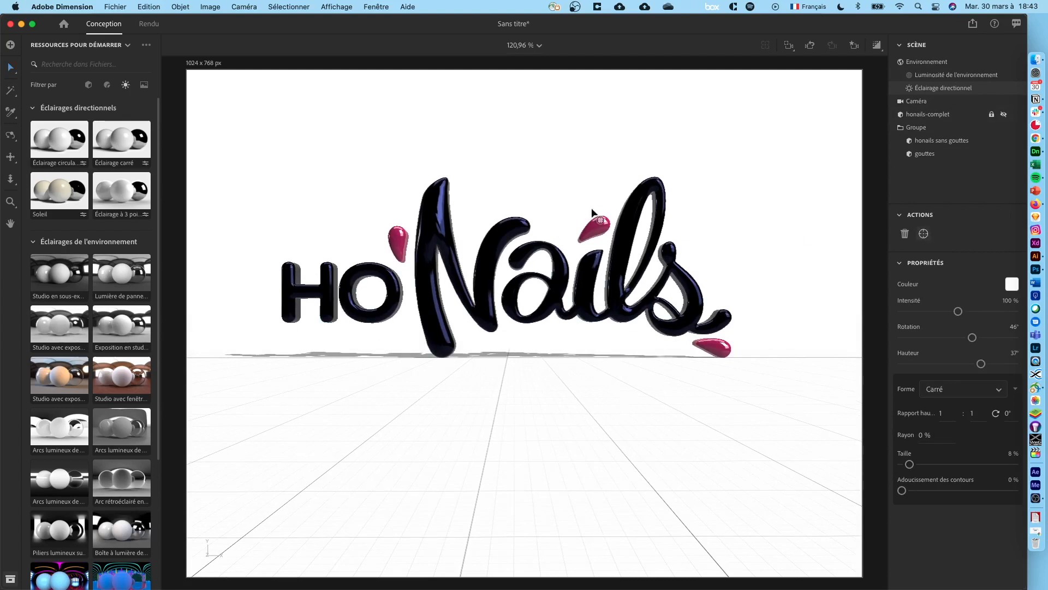
pyautogui.click(499, 236)
pyautogui.moveTo(499, 236); pyautogui.dragTo(491, 228)
pyautogui.moveTo(513, 176); pyautogui.dragTo(516, 204, button='right')
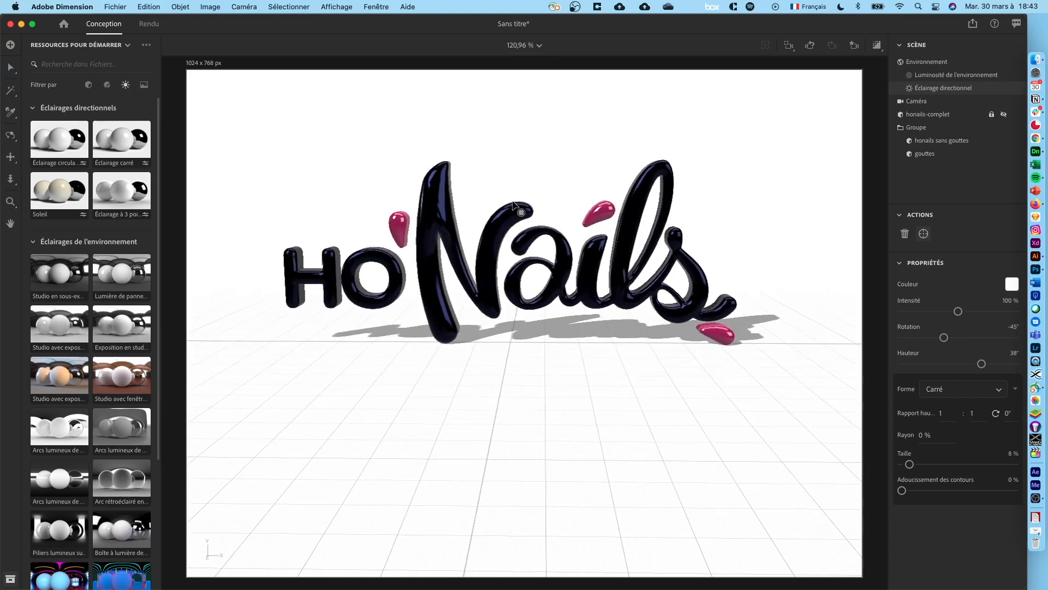
pyautogui.moveTo(538, 214); pyautogui.dragTo(542, 325, button='right')
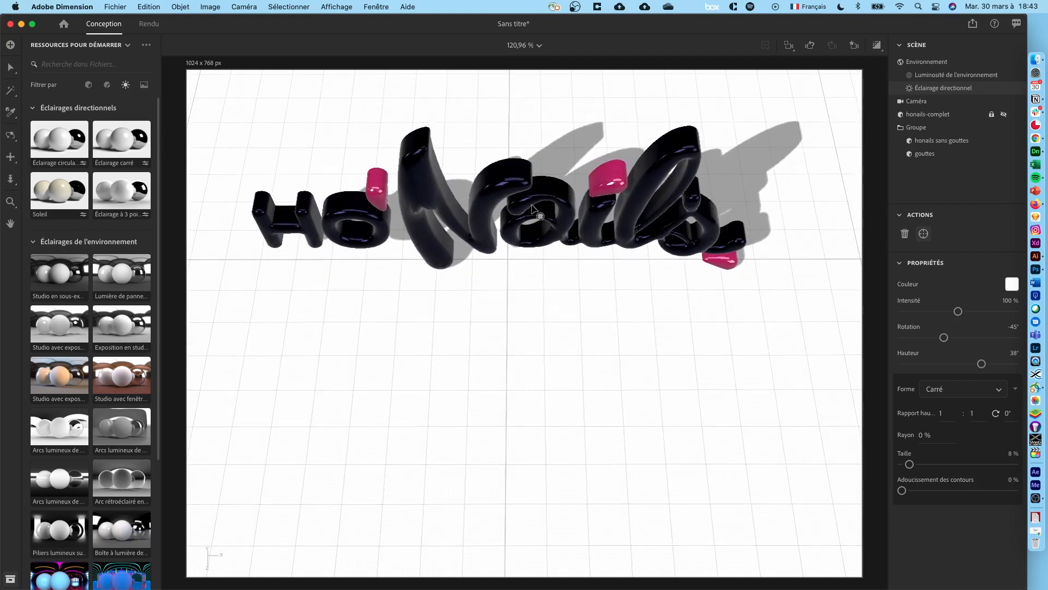
pyautogui.moveTo(527, 198); pyautogui.dragTo(527, 191, button='right')
pyautogui.moveTo(526, 195); pyautogui.dragTo(529, 190)
pyautogui.moveTo(553, 249); pyautogui.dragTo(562, 155, button='right')
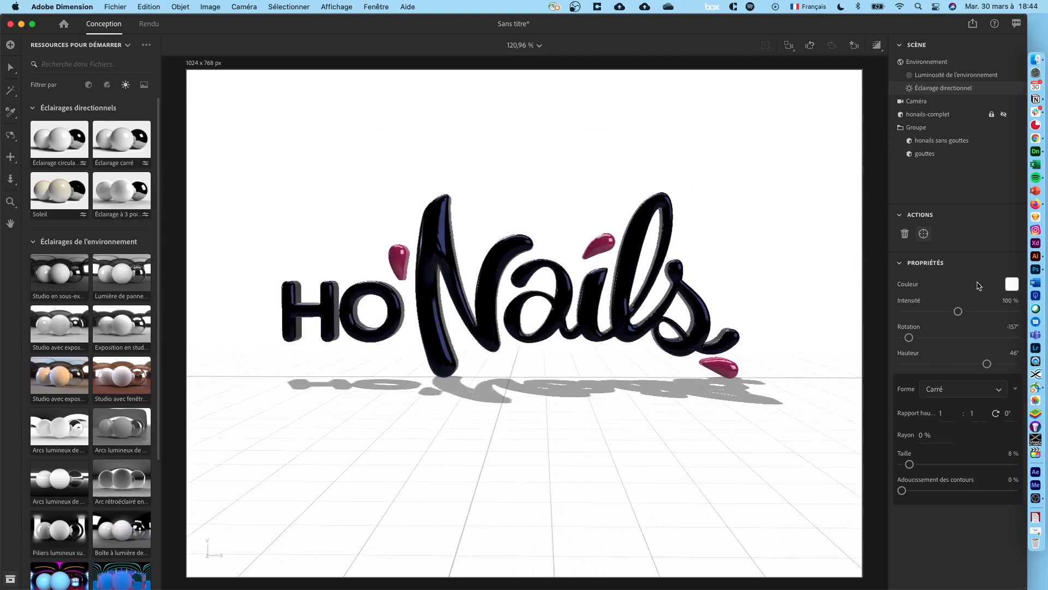
# Set the directional light's colour to a saturated blue, hex 1239FF
pyautogui.click(1014, 285)
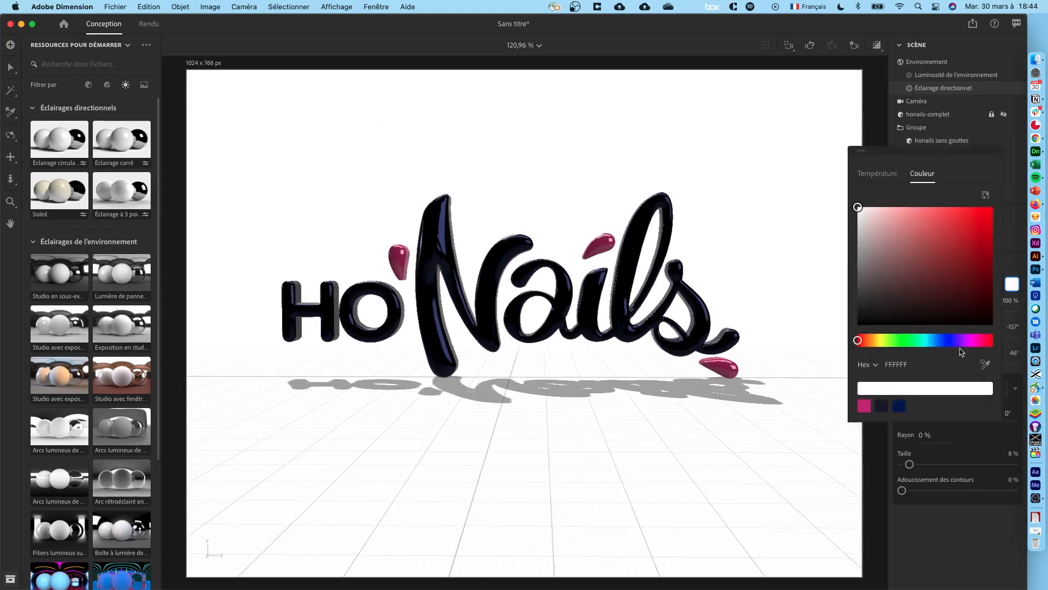
pyautogui.click(945, 340)
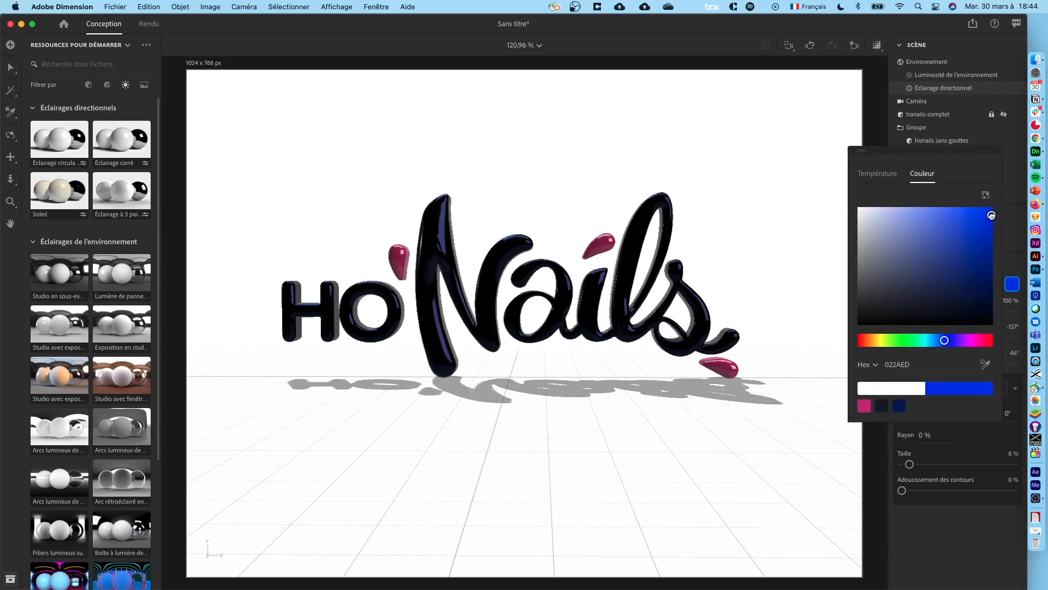
pyautogui.moveTo(595, 158); pyautogui.dragTo(623, 328, button='middle')
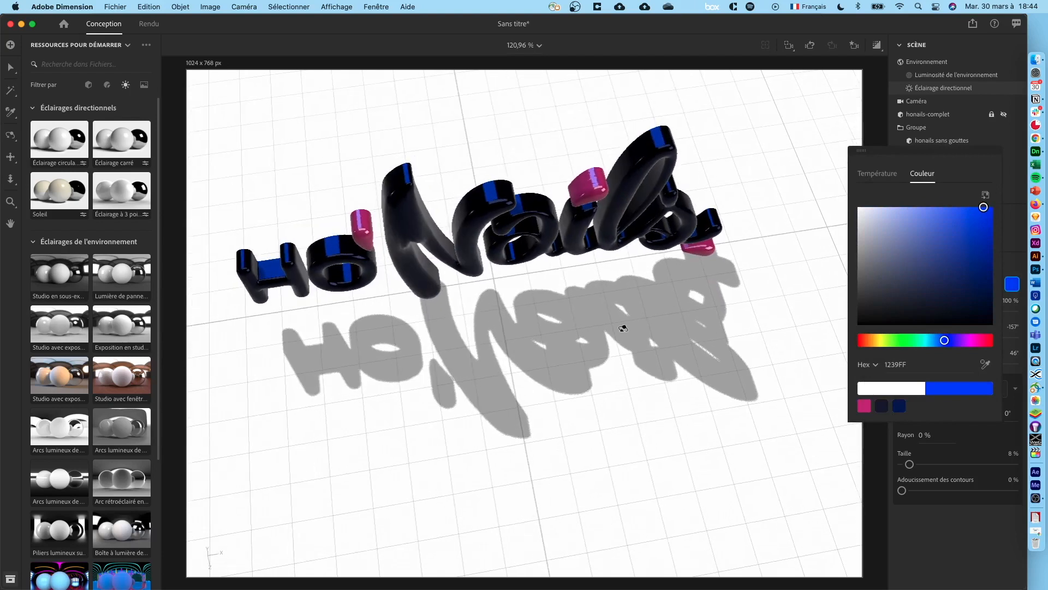
pyautogui.moveTo(577, 367); pyautogui.dragTo(576, 230, button='middle')
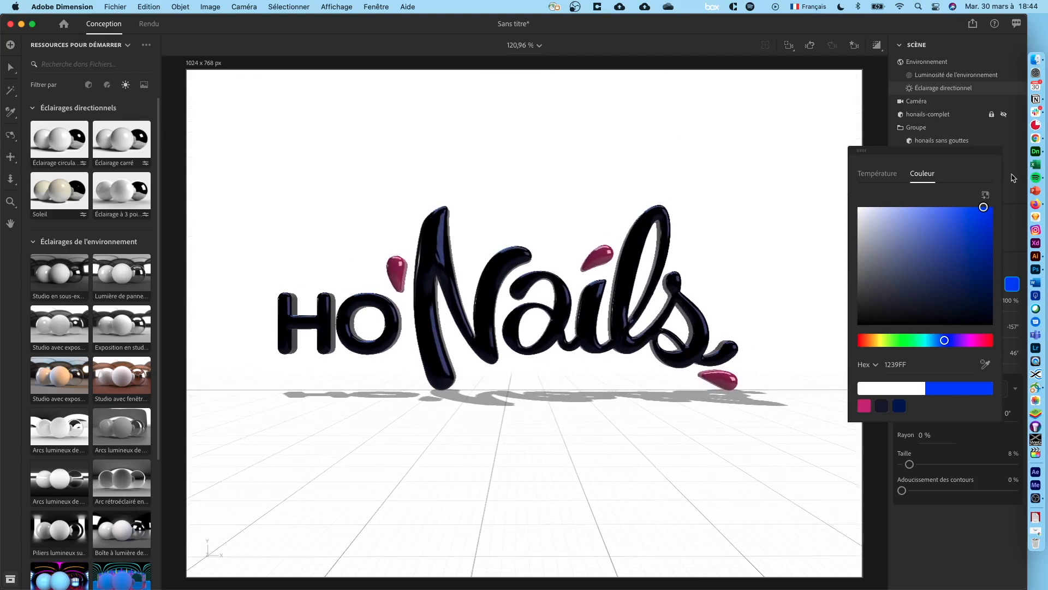
pyautogui.click(1016, 196)
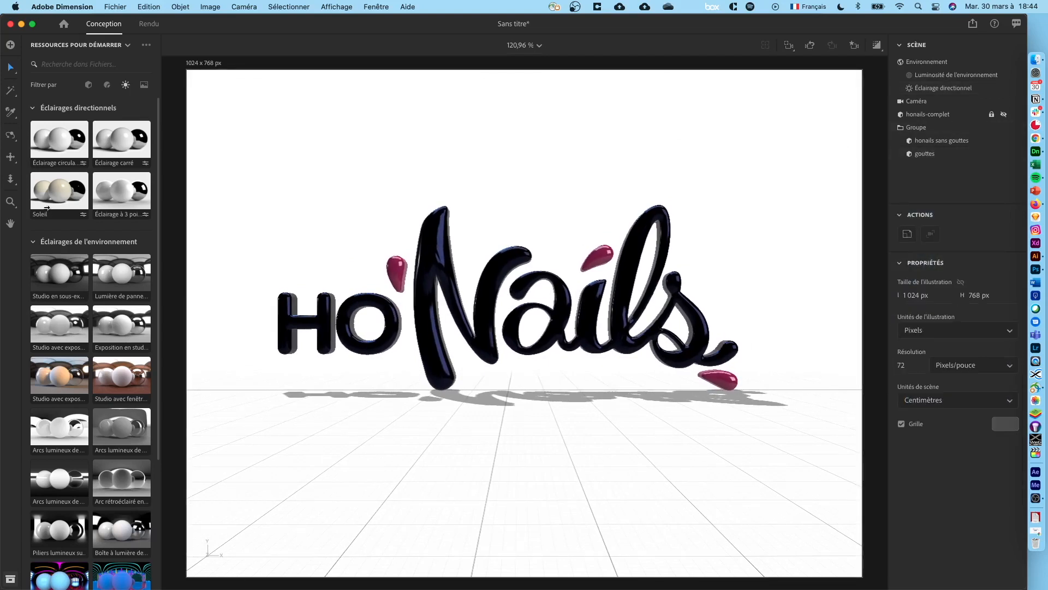